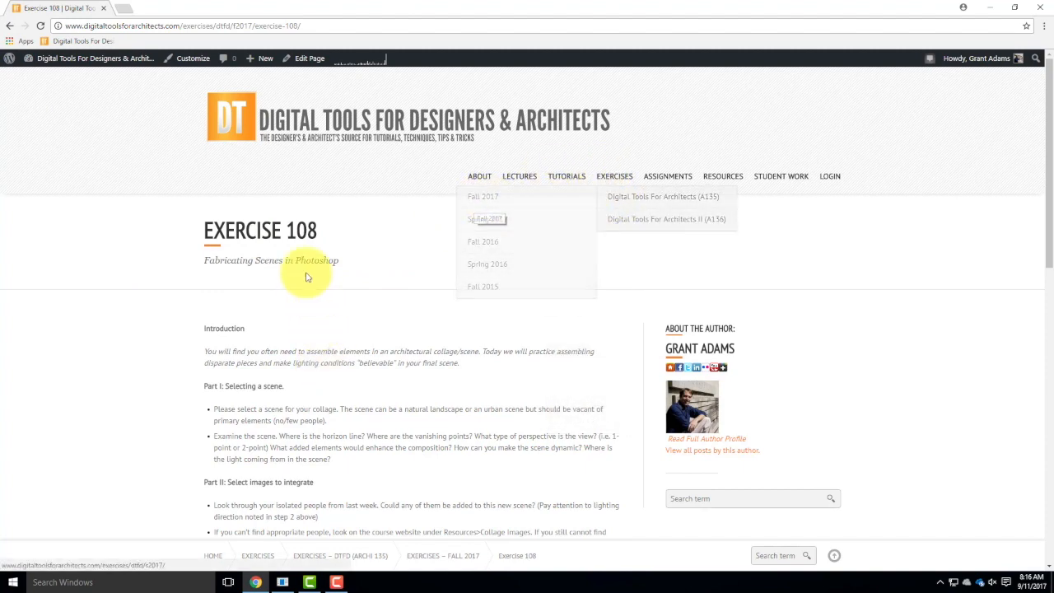
Open the five City Streets sample scene links of Exercise 108 in separate new tabs.
scroll(316, 257, "down", 10)
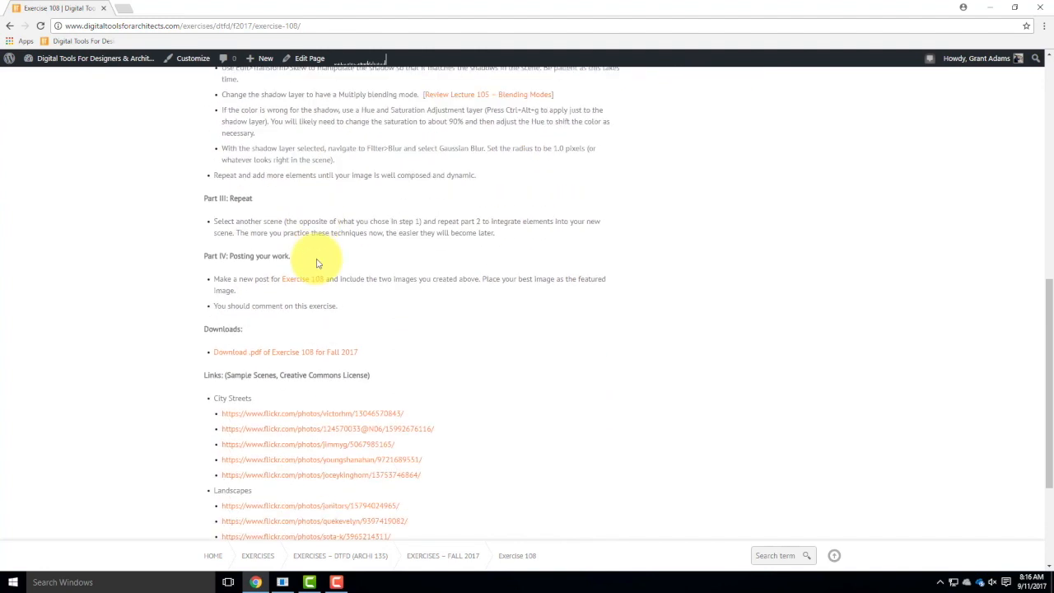
scroll(317, 262, "down", 3)
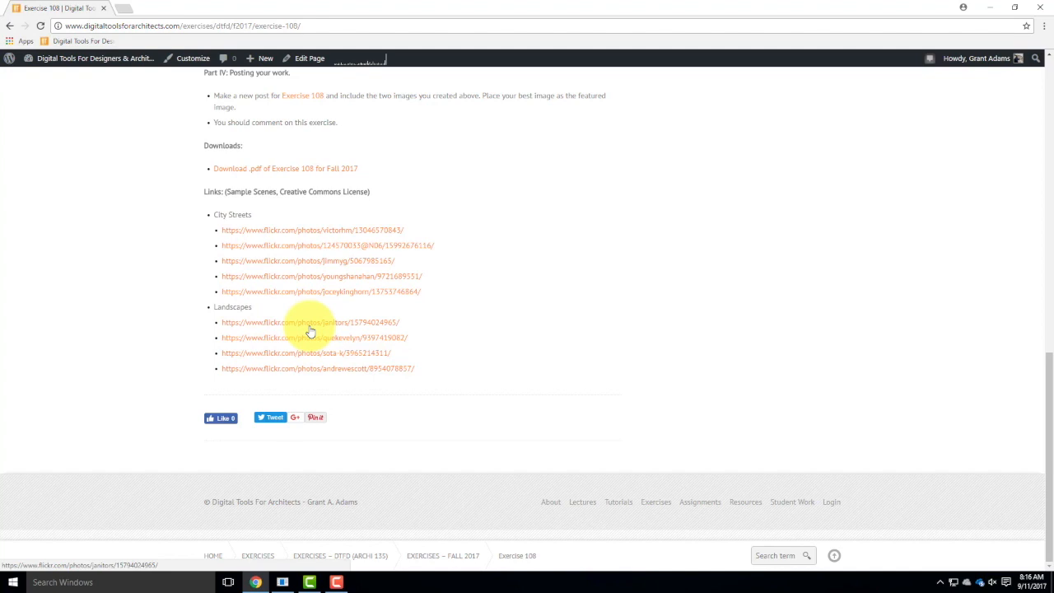
right_click(265, 231)
left_click(296, 239)
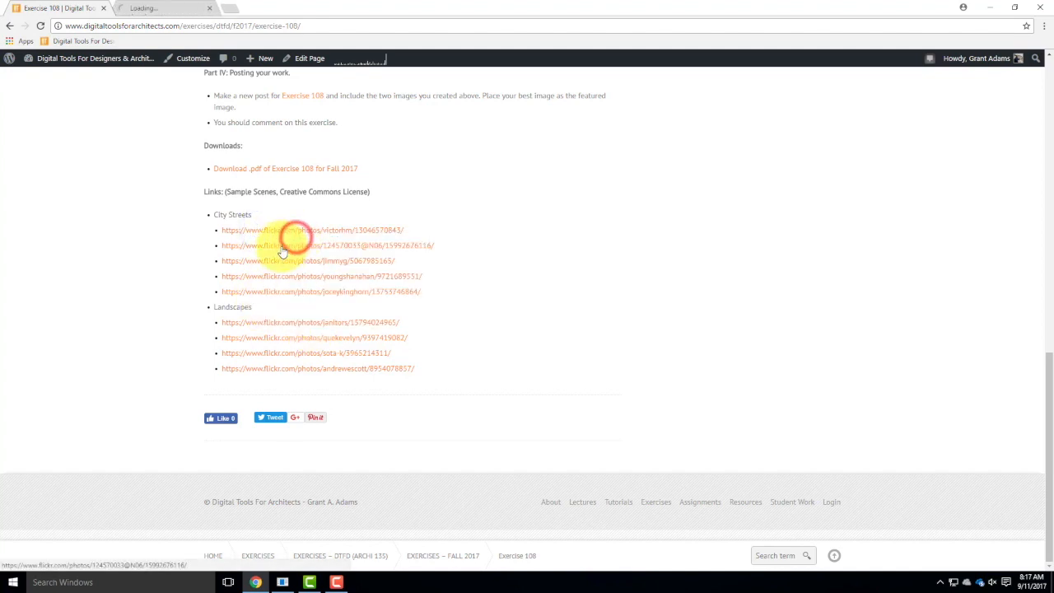
right_click(281, 245)
left_click(310, 256)
right_click(287, 262)
left_click(295, 270)
right_click(286, 276)
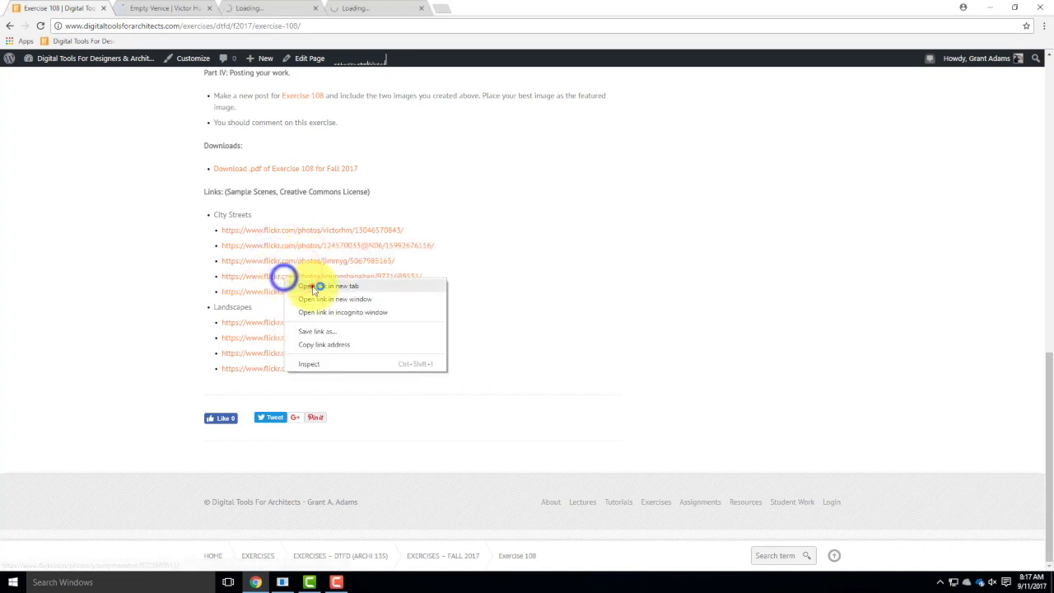
left_click(310, 284)
right_click(291, 288)
left_click(314, 298)
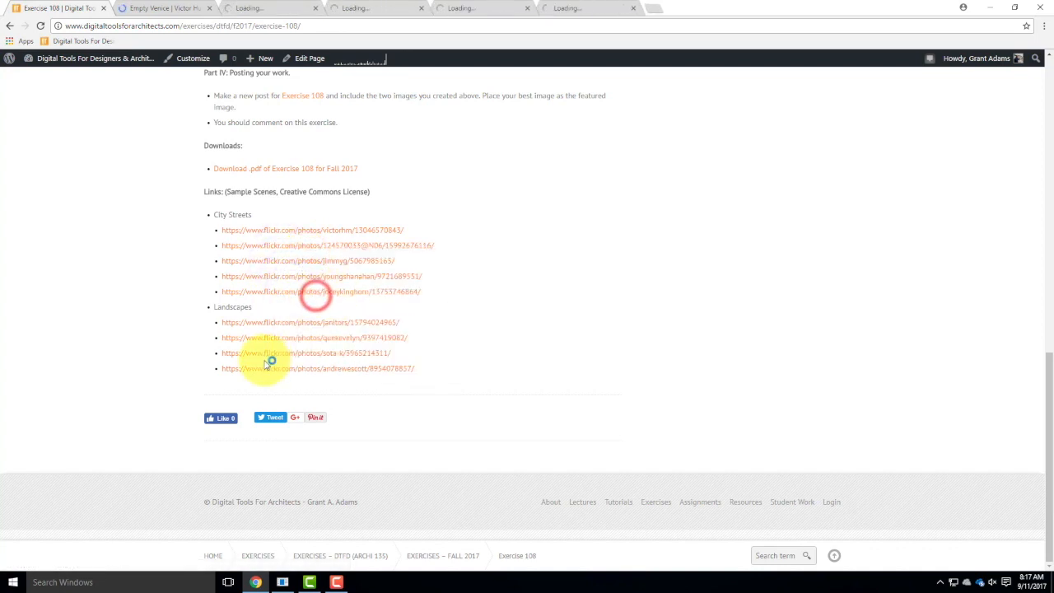
Open the four Landscapes sample scene links in separate new tabs.
right_click(269, 326)
left_click(292, 334)
right_click(280, 340)
left_click(305, 347)
right_click(268, 354)
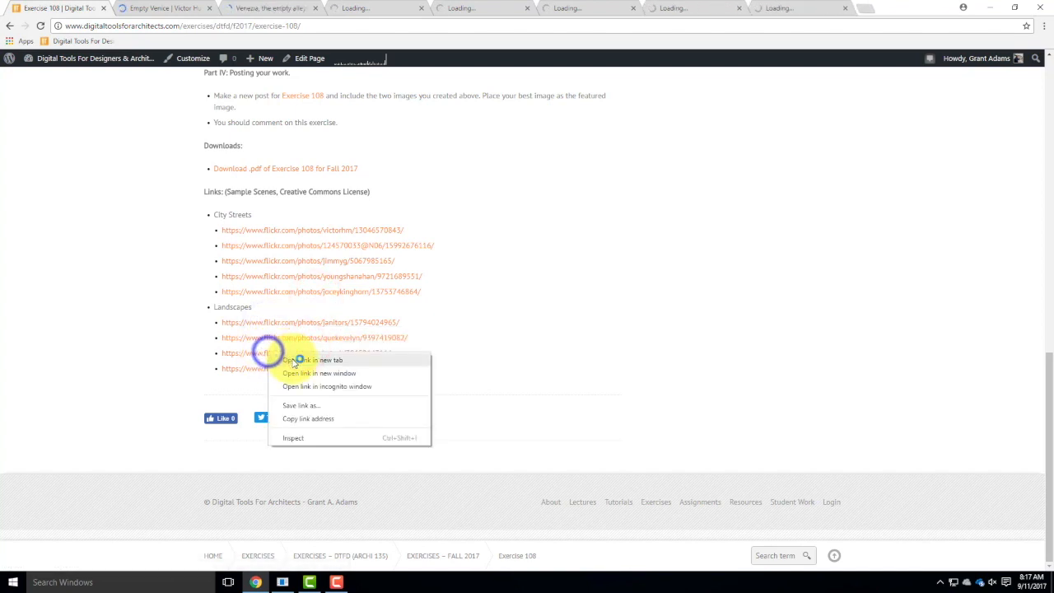
left_click(293, 359)
right_click(270, 368)
left_click(294, 376)
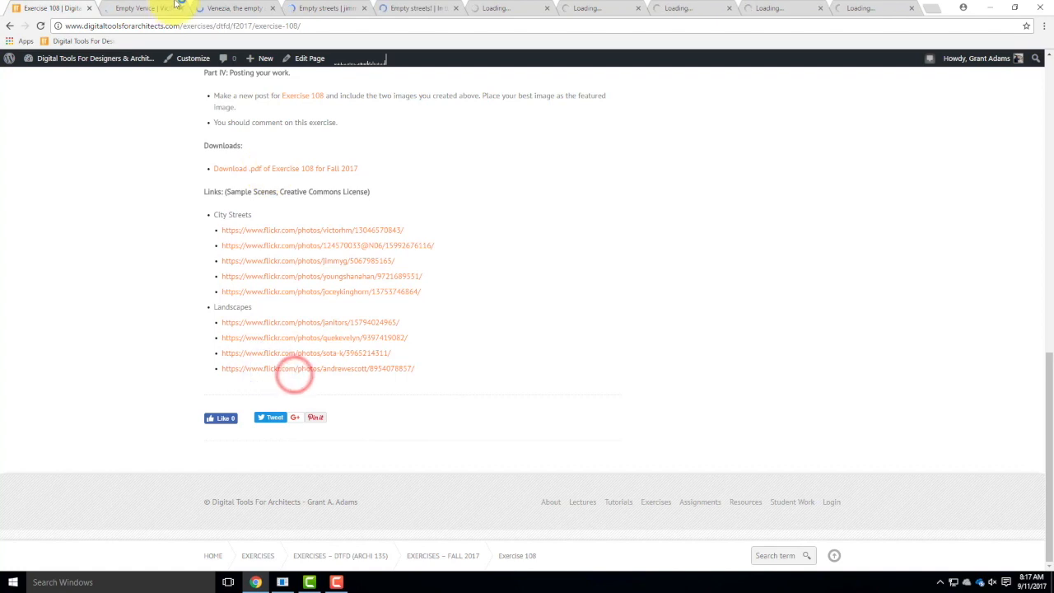
Review the opened city street photos one by one, comparing their perspective and shadows as possible collage scenes.
left_click(151, 8)
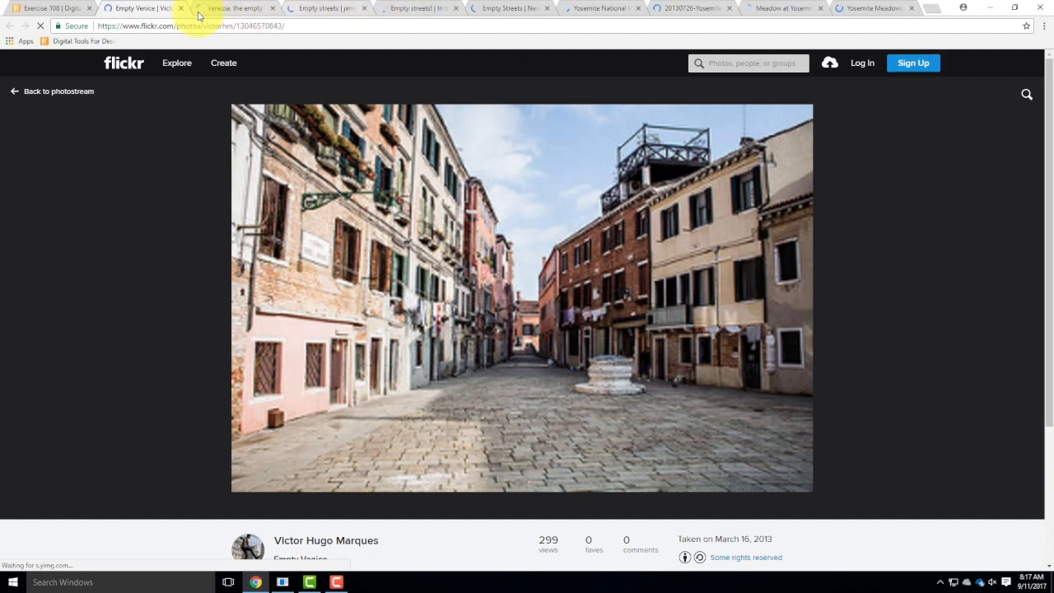
left_click(243, 7)
left_click(326, 8)
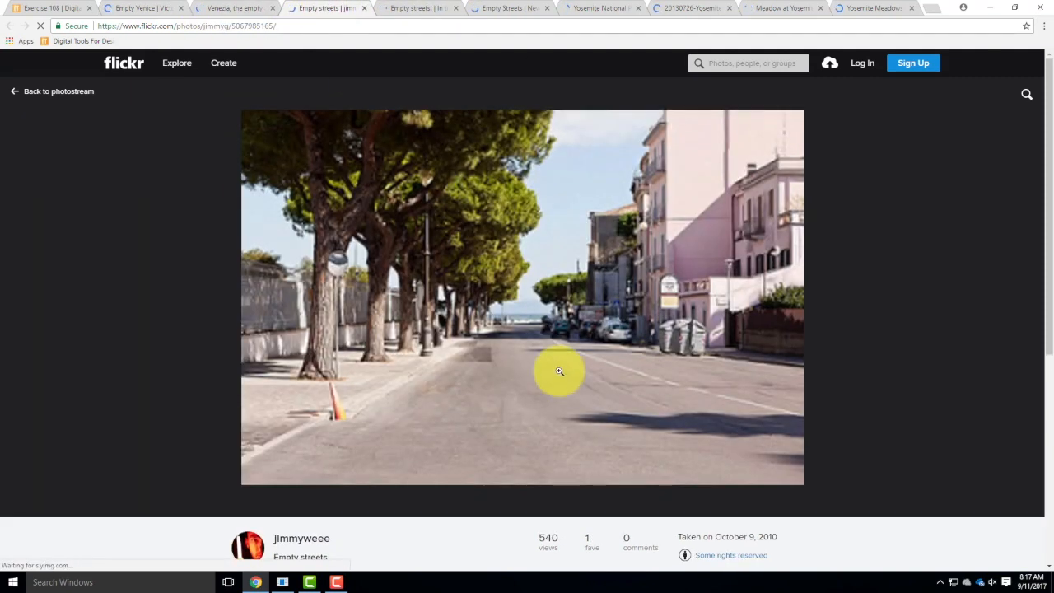
left_click(412, 7)
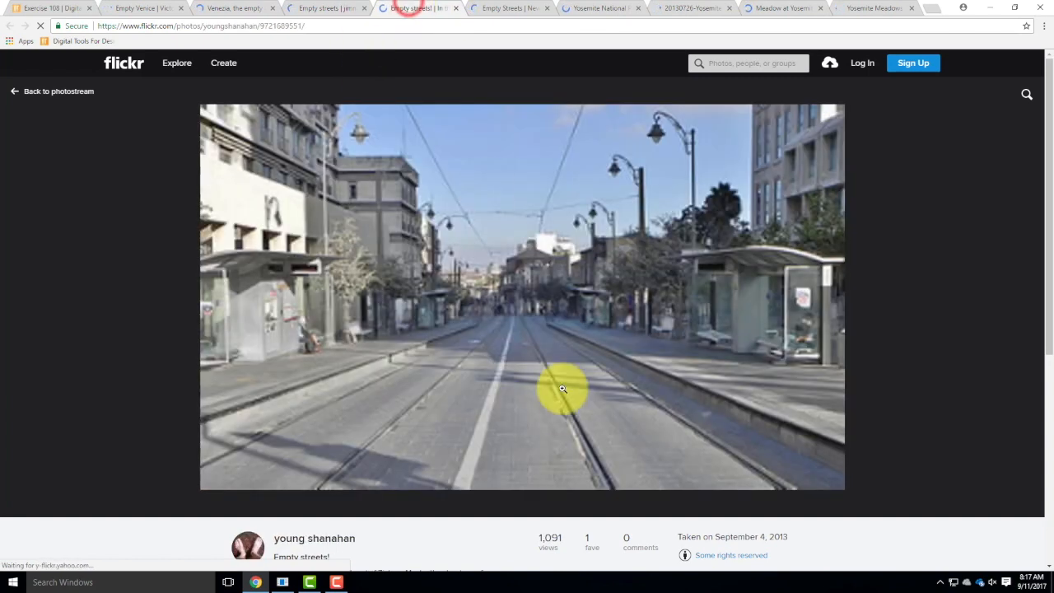
left_click(338, 9)
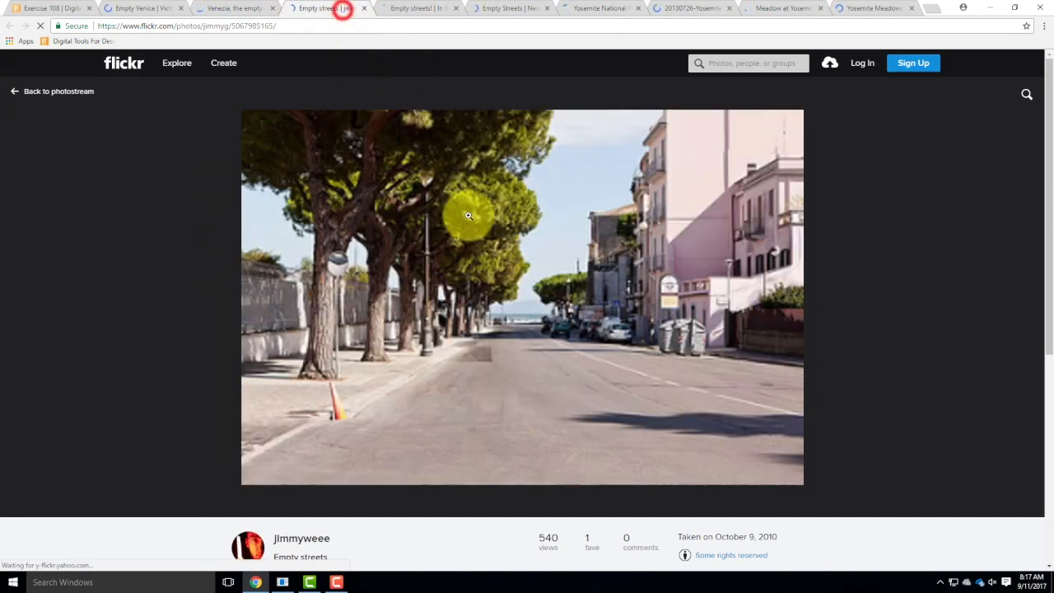
left_click(420, 8)
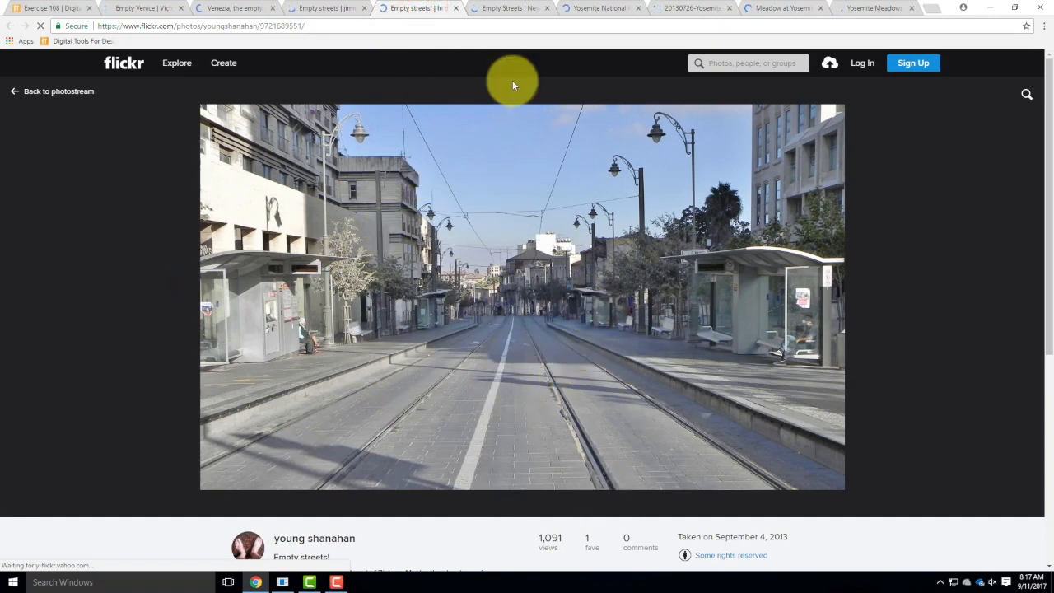
left_click(511, 10)
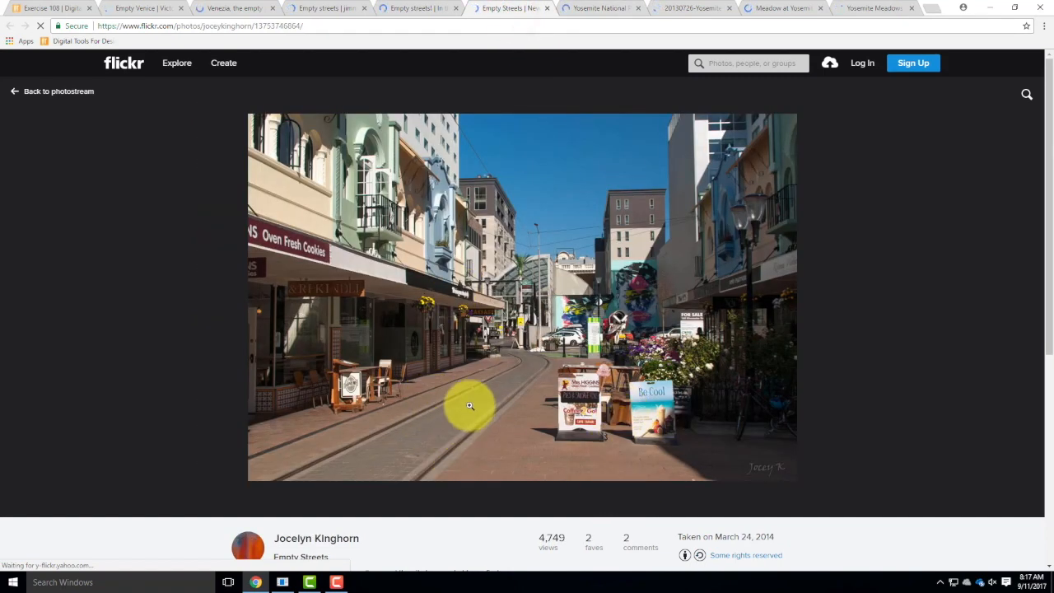
Review the opened Yosemite landscape photos as possible collage scenes.
left_click(599, 8)
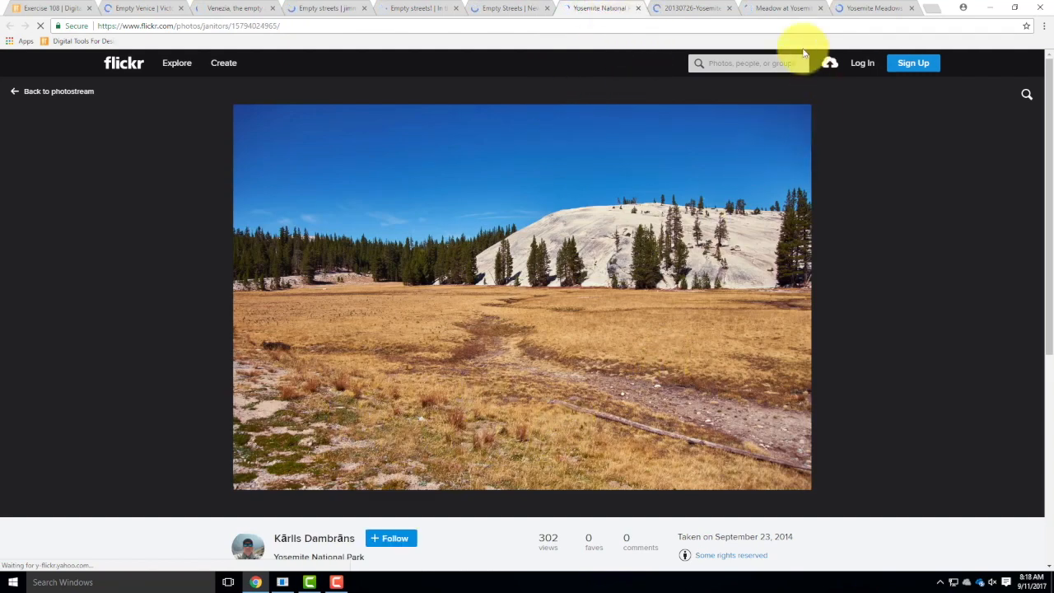
left_click(704, 9)
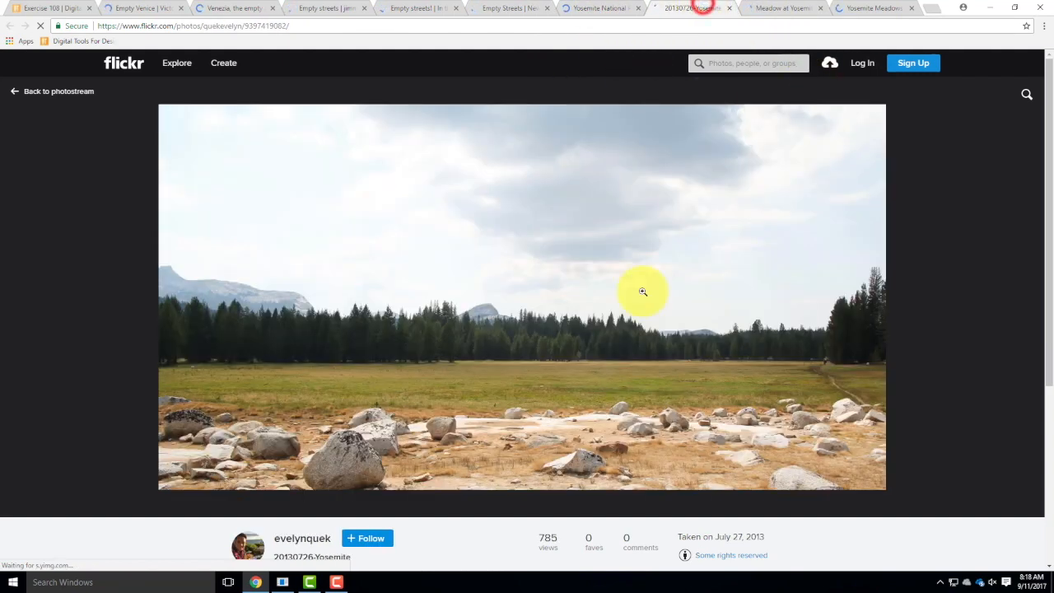
left_click(795, 8)
left_click(866, 9)
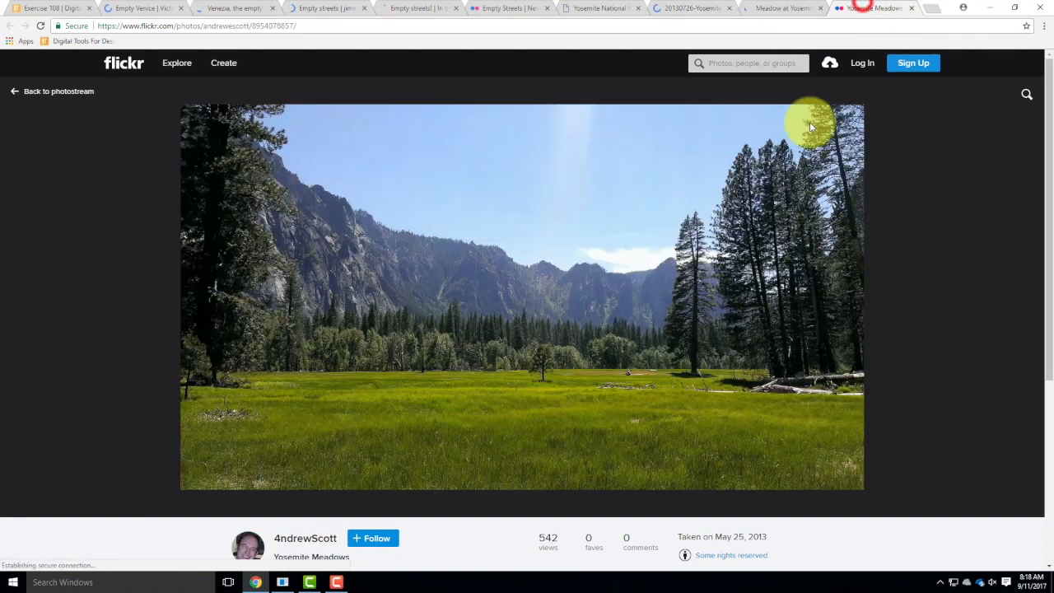
left_click(792, 8)
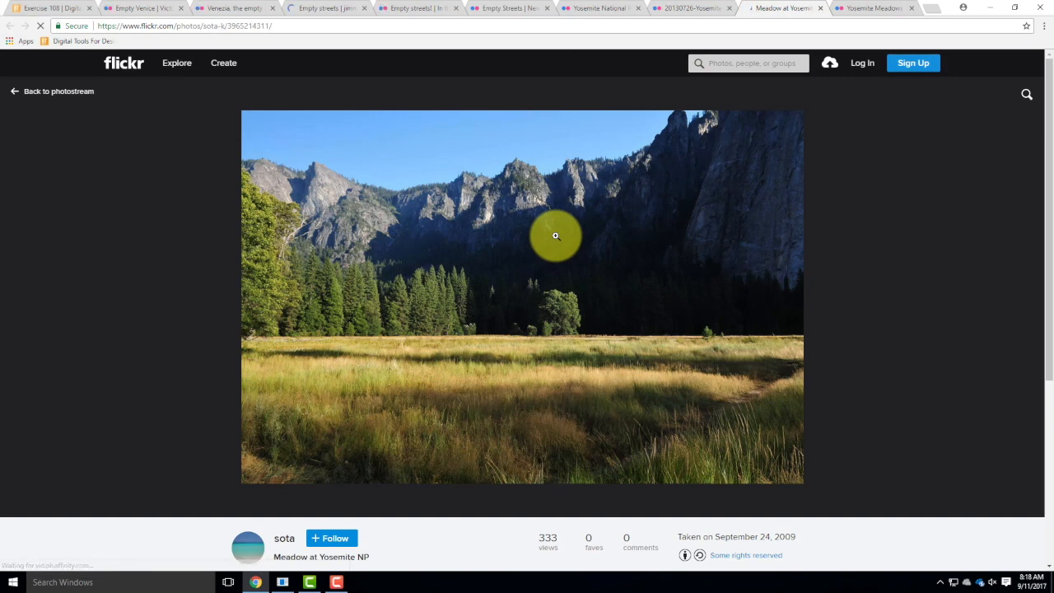
Minimize the browser and launch Photoshop.
left_click(989, 8)
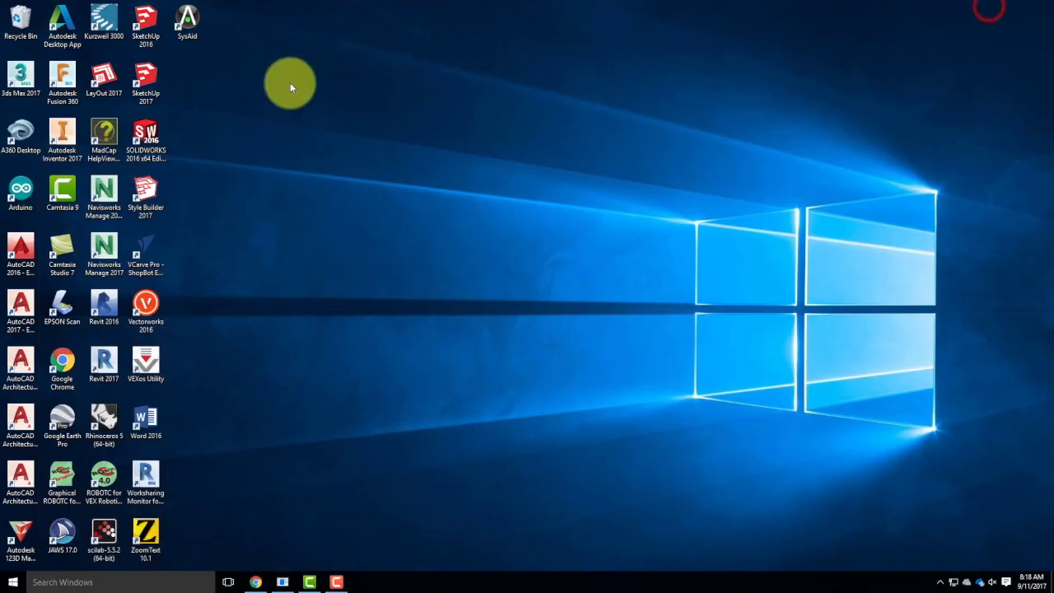
left_click(13, 582)
left_click(271, 366)
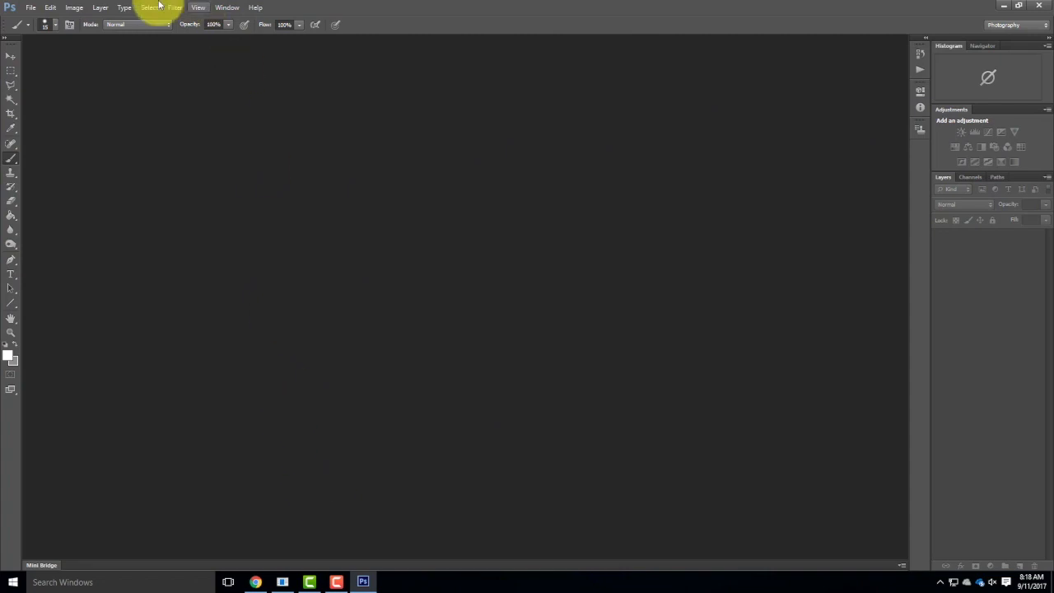
left_click(30, 8)
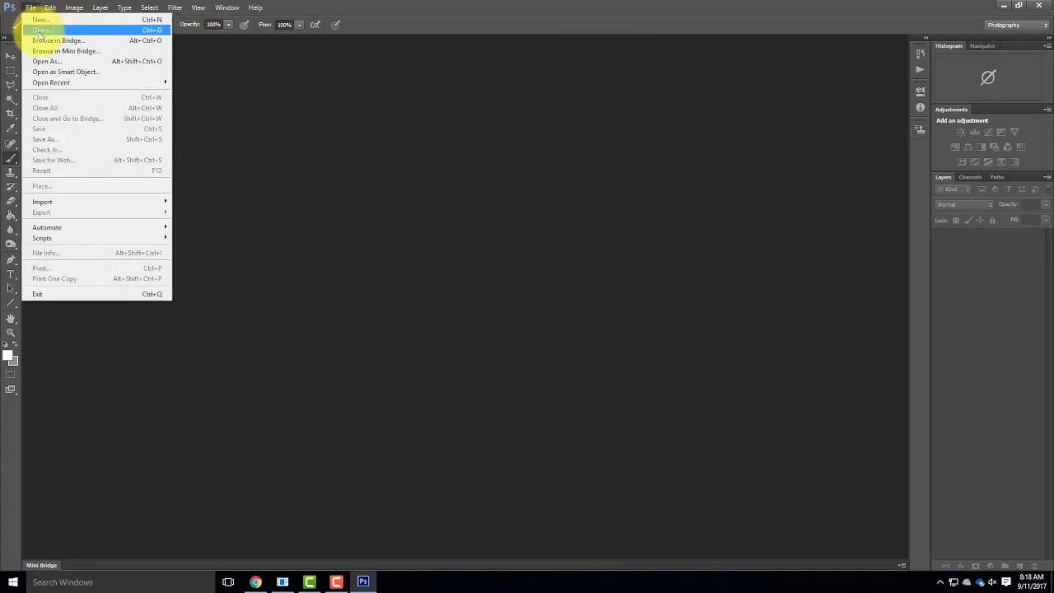
left_click(39, 32)
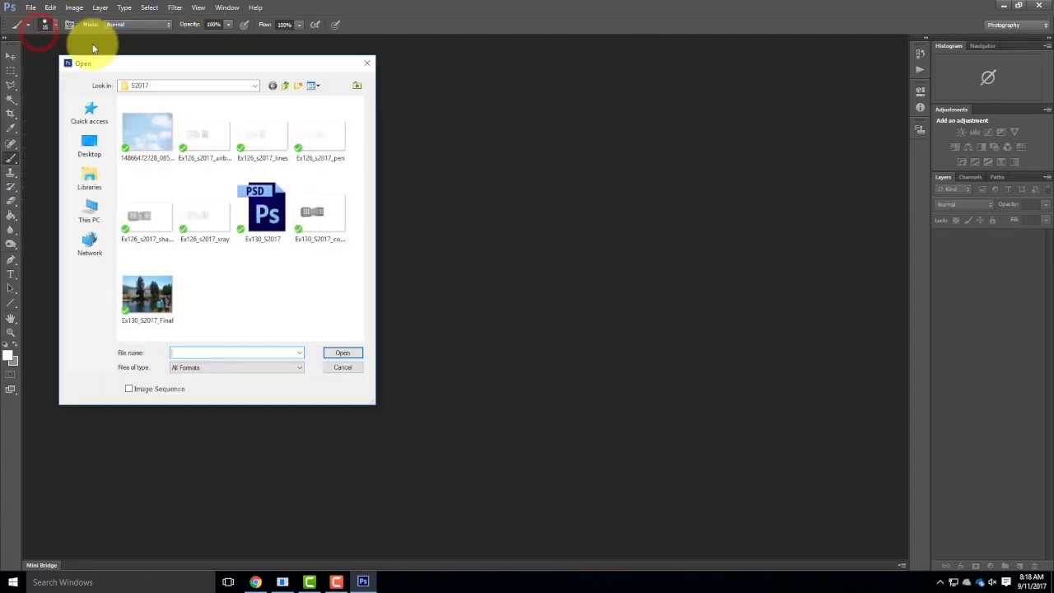
left_click(283, 86)
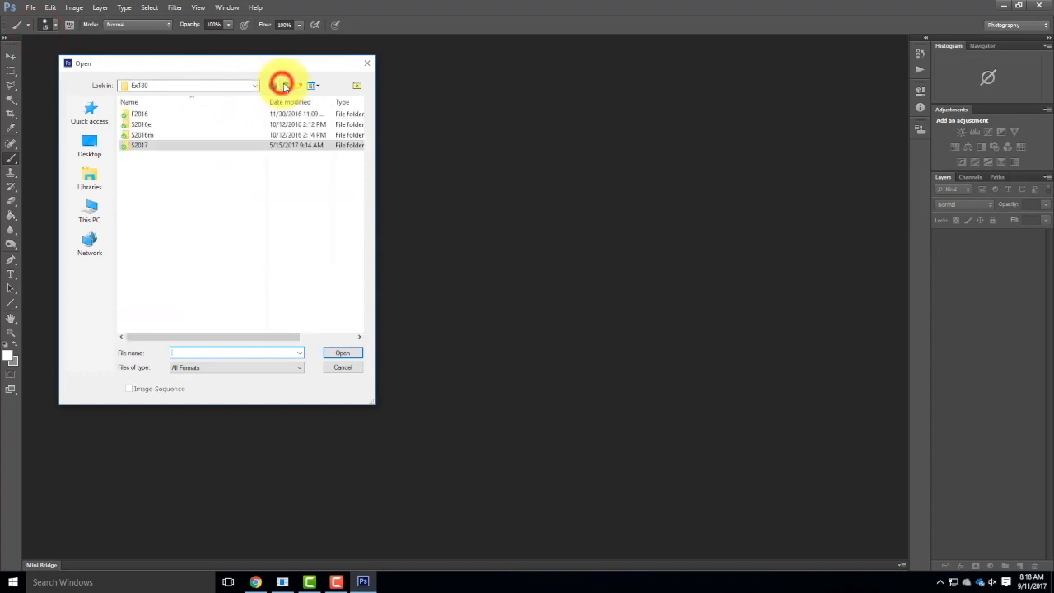
left_click(285, 86)
scroll(144, 135, "up", 3)
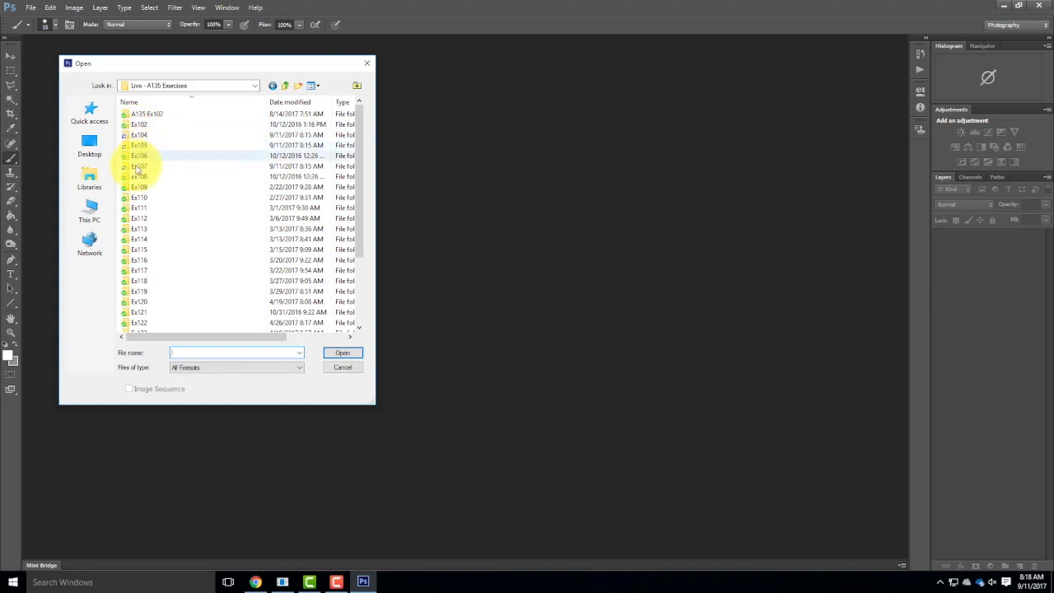
left_click(140, 177)
double_click(140, 177)
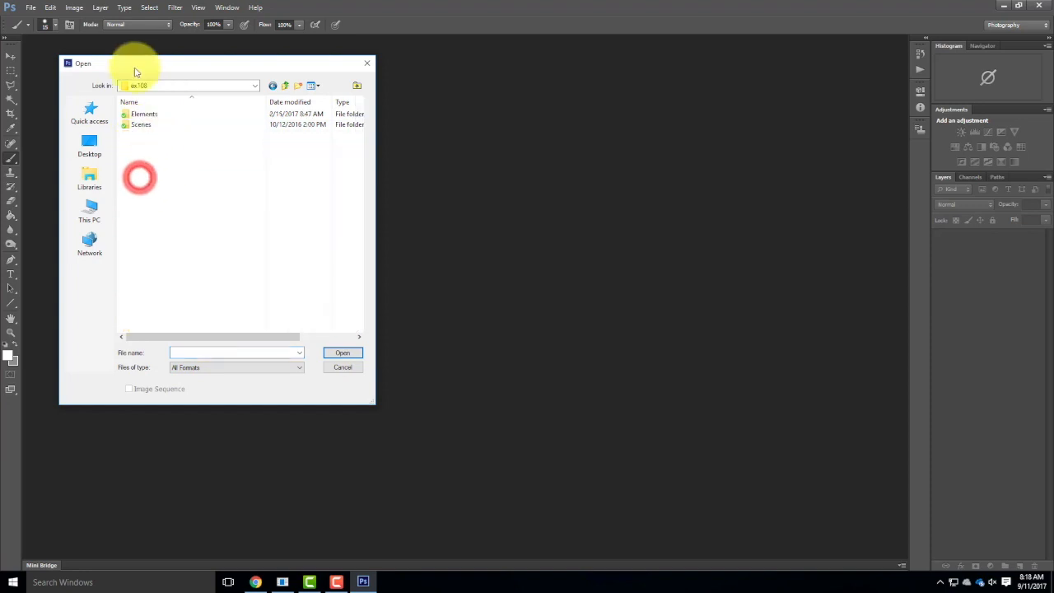
double_click(140, 124)
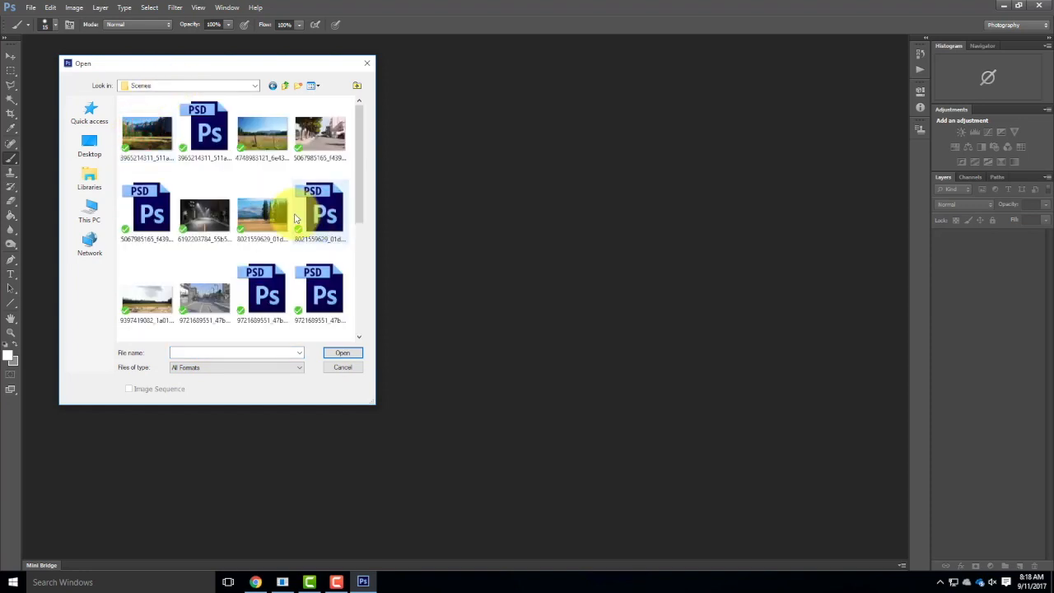
scroll(294, 216, "down", 3)
double_click(201, 175)
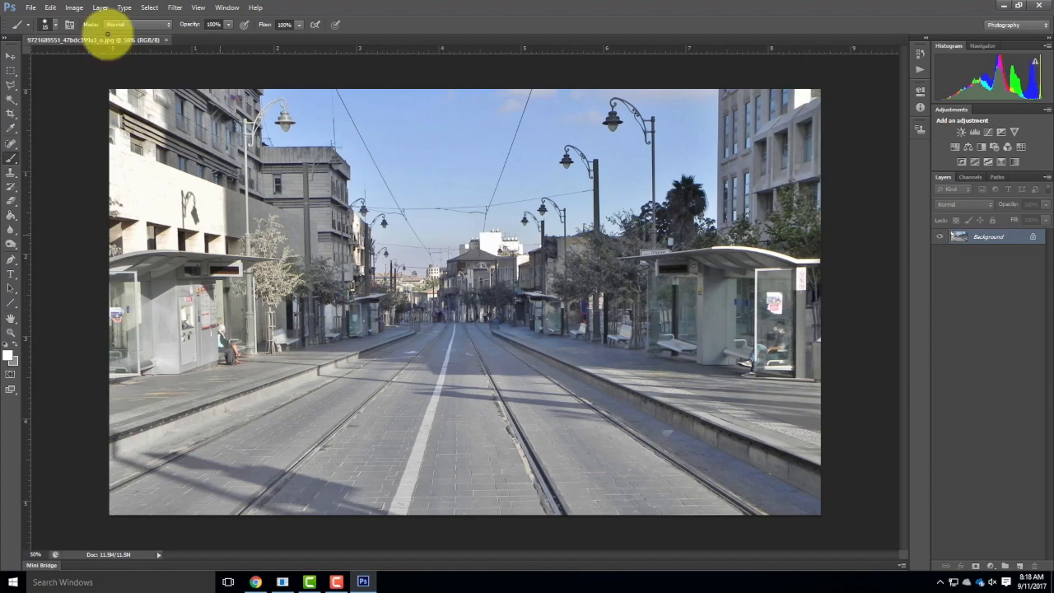
left_click(30, 8)
left_click(41, 30)
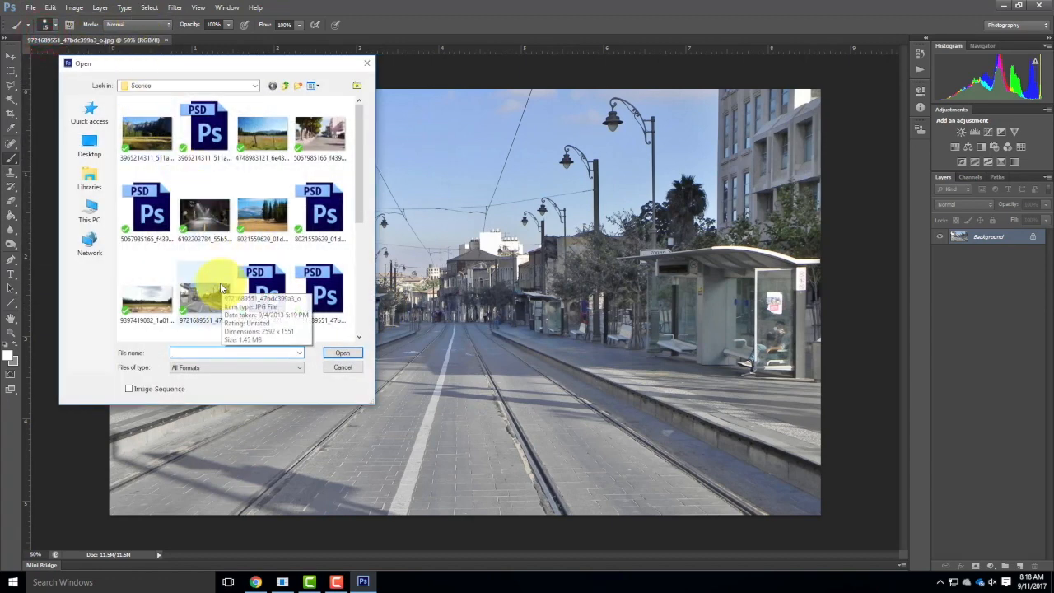
left_click(318, 142)
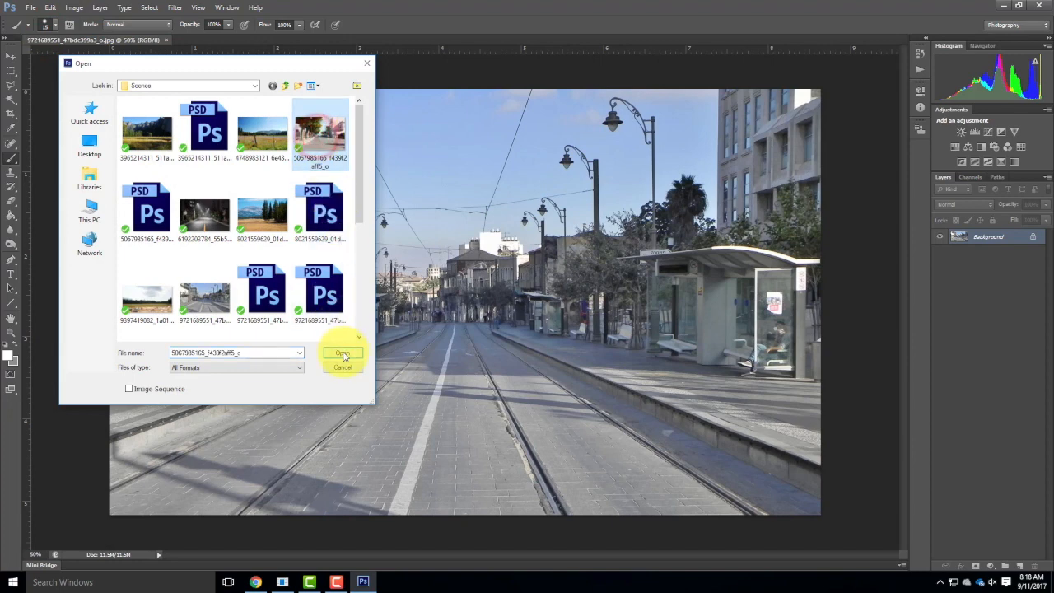
left_click(342, 352)
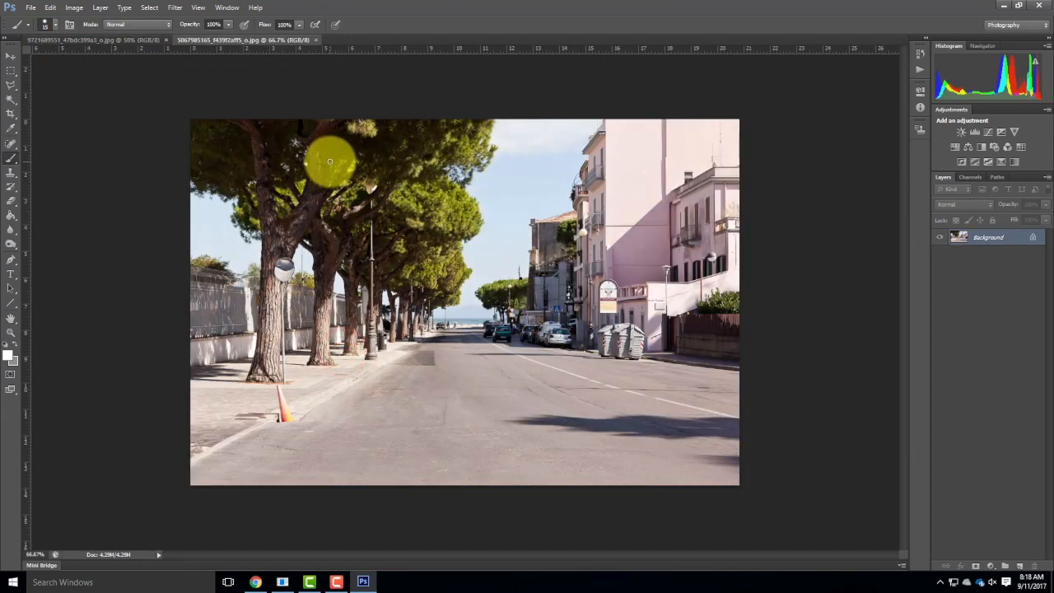
Return to the tram street photo and set up the Line tool with a red foreground color and a 12 pt stroke width.
left_click(110, 39)
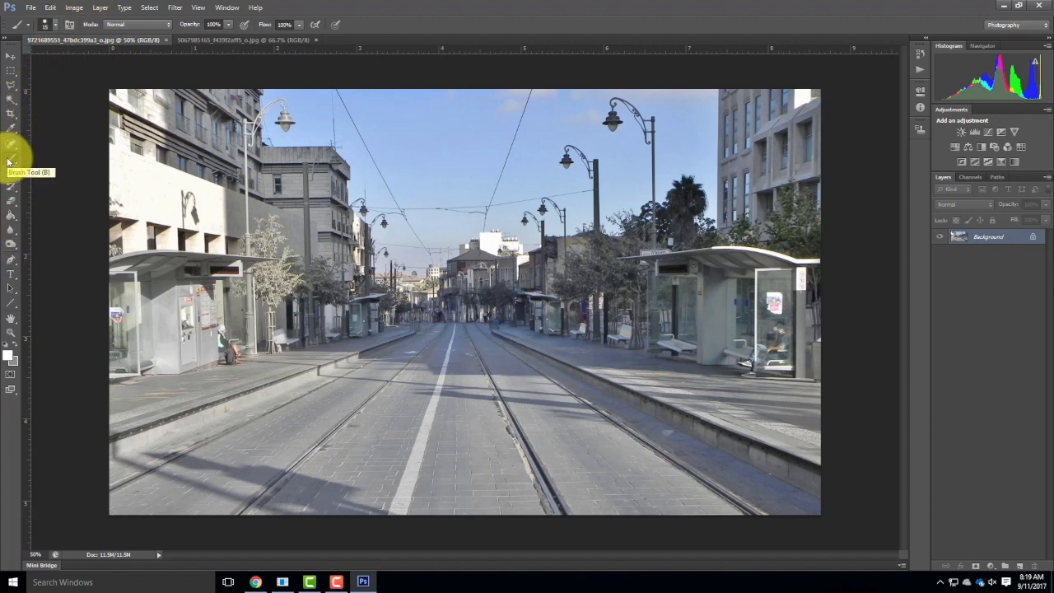
left_click(14, 305)
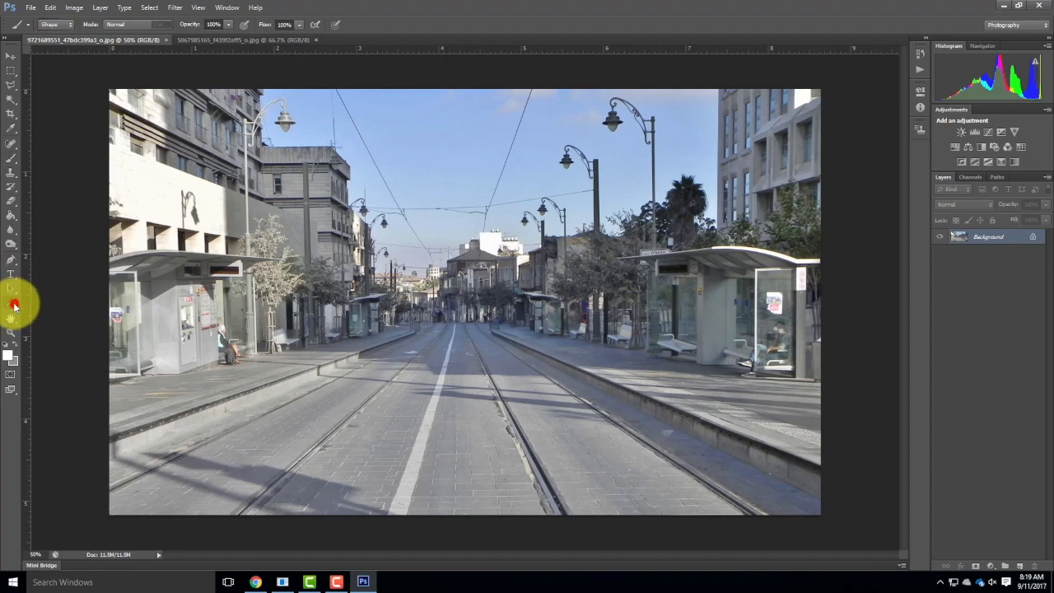
left_click(8, 354)
left_click_drag(484, 195, 521, 161)
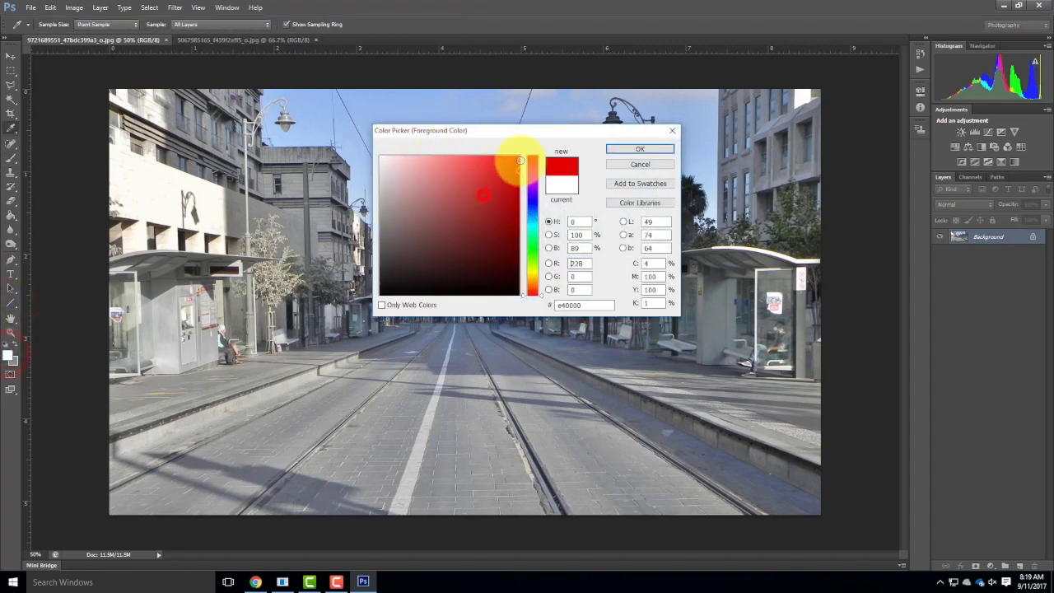
left_click(640, 149)
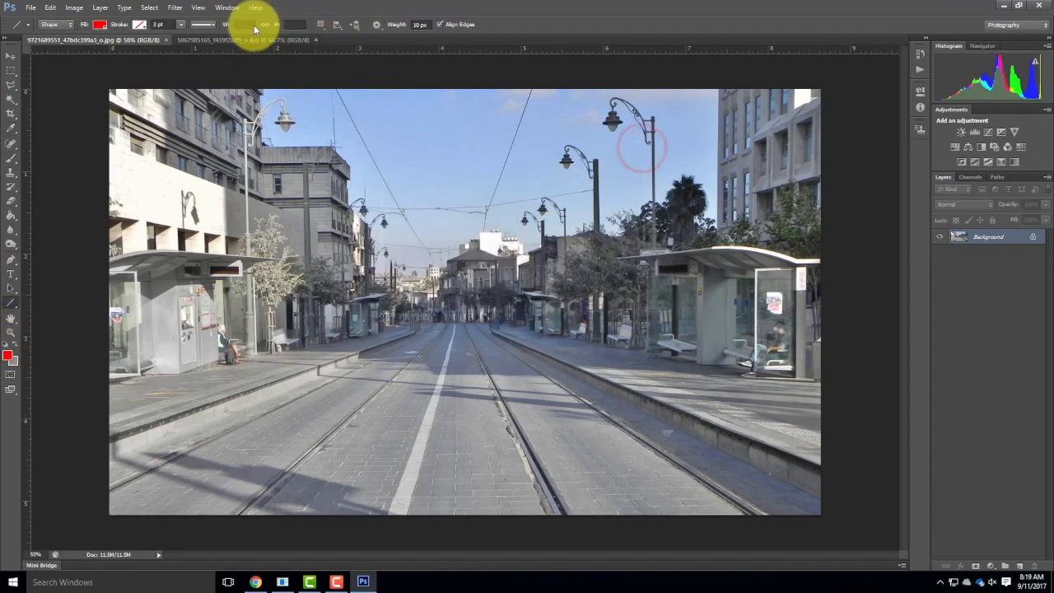
left_click(167, 24)
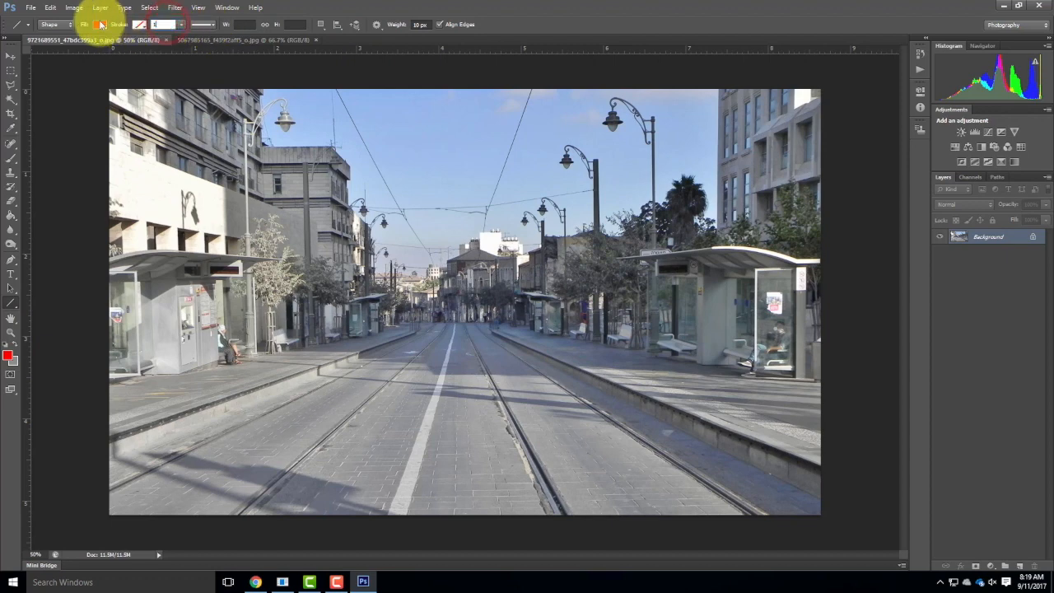
key("Return")
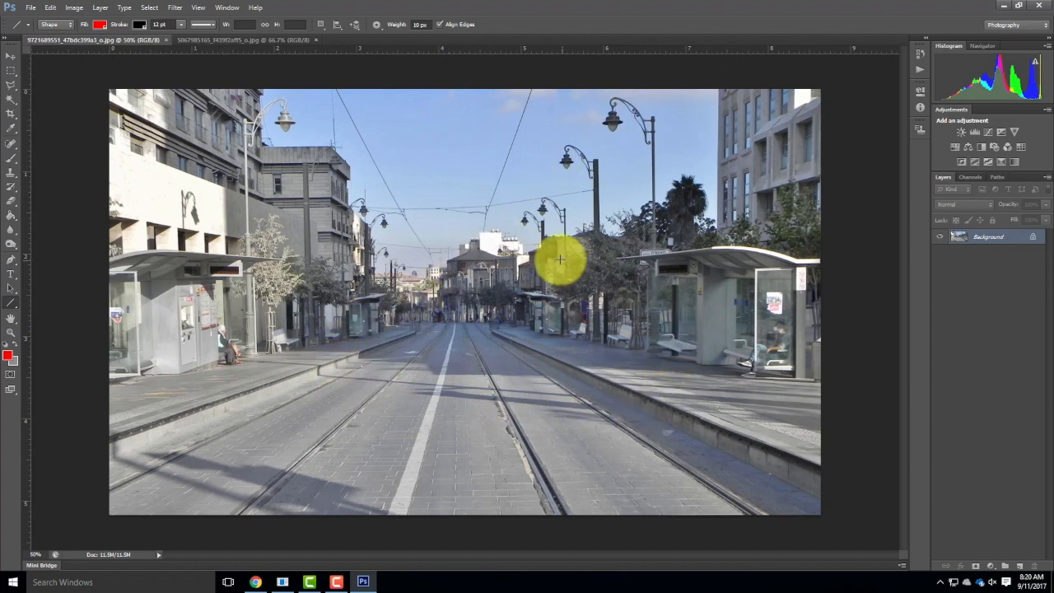
Draw a line from the tall lamp post on the right down to the street's vanishing point and set its stroke color to red.
left_click_drag(653, 116, 457, 301)
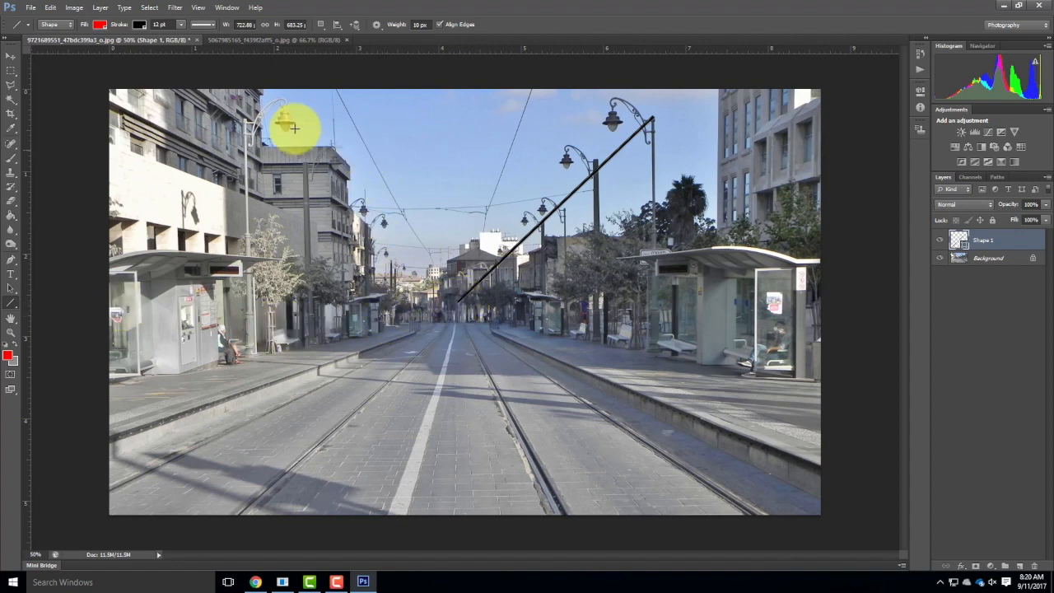
left_click(140, 25)
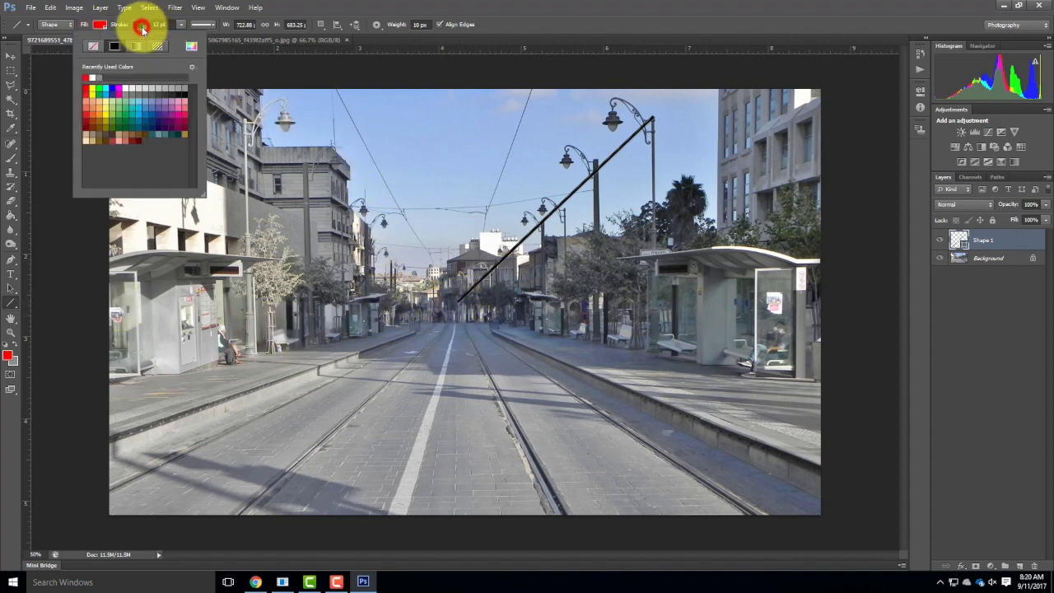
left_click(89, 76)
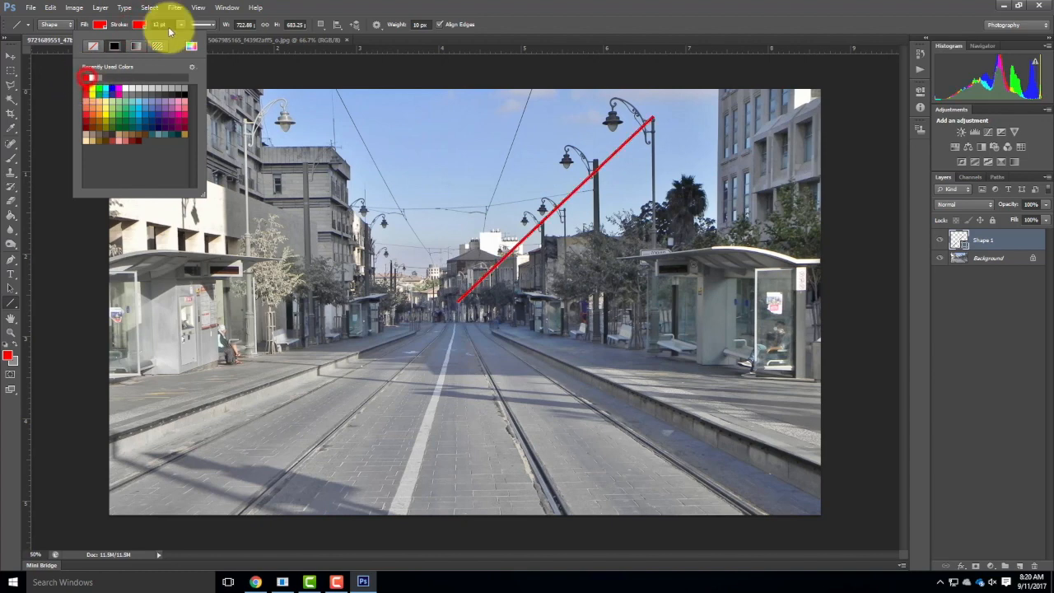
left_click(101, 25)
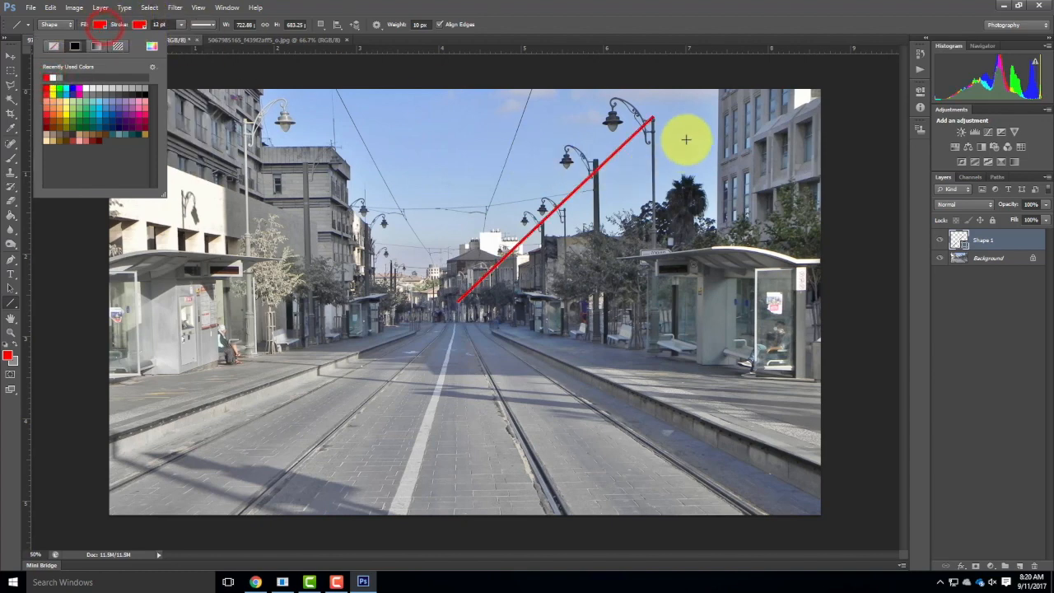
left_click(323, 10)
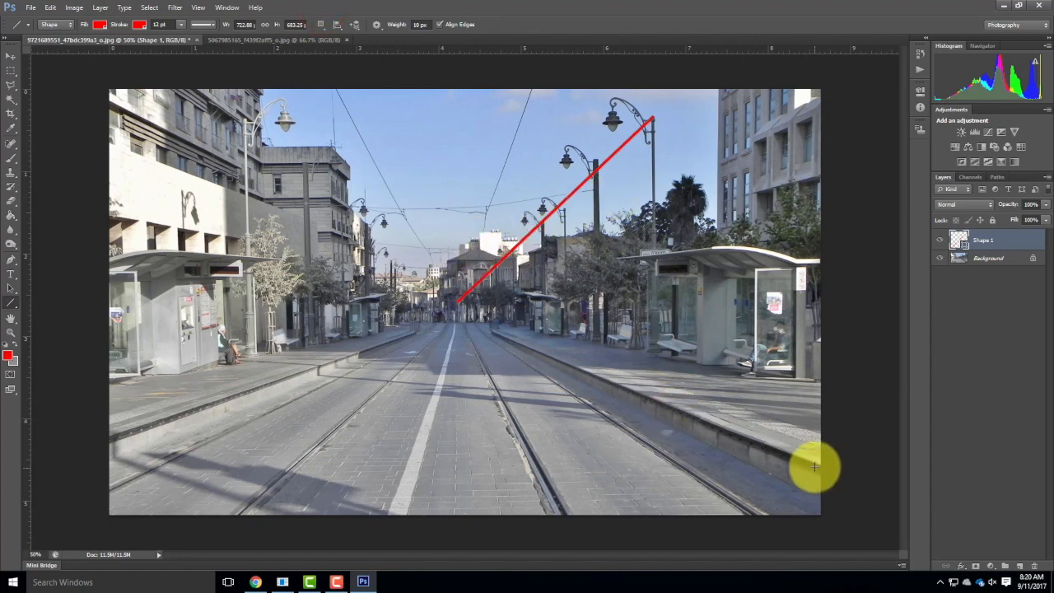
Trace both platform curbs and the white lane line toward the vanishing point, and mark that point with two short crossing red lines.
left_click_drag(816, 465, 455, 316)
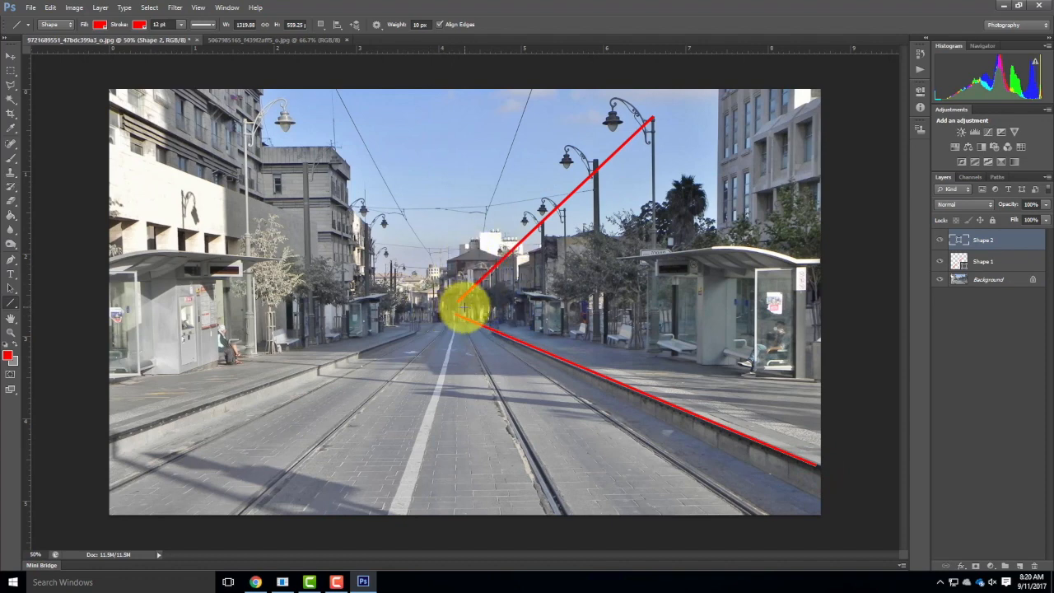
left_click_drag(113, 441, 446, 319)
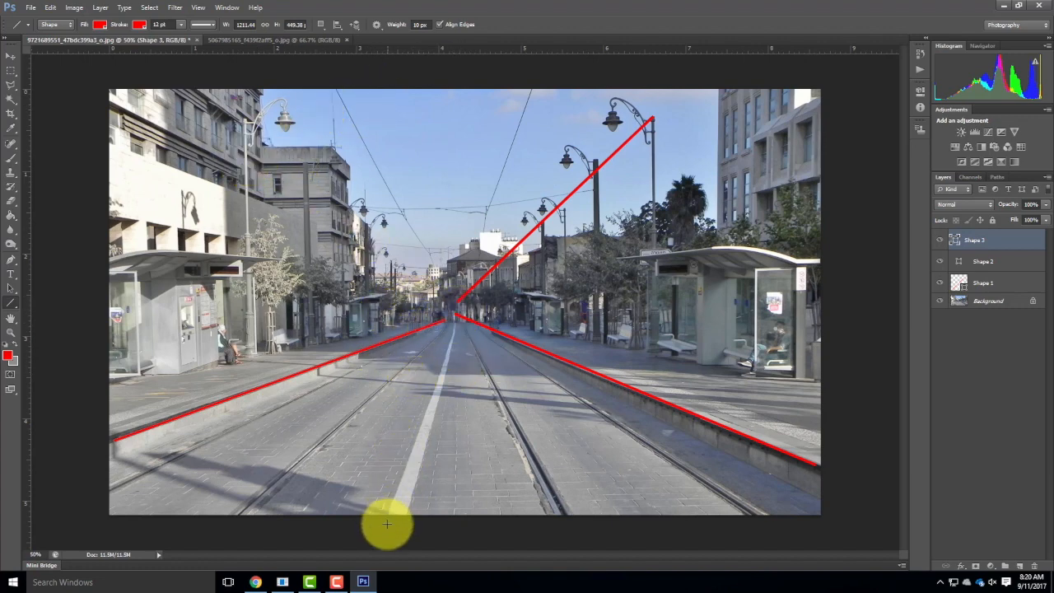
left_click_drag(397, 508, 454, 317)
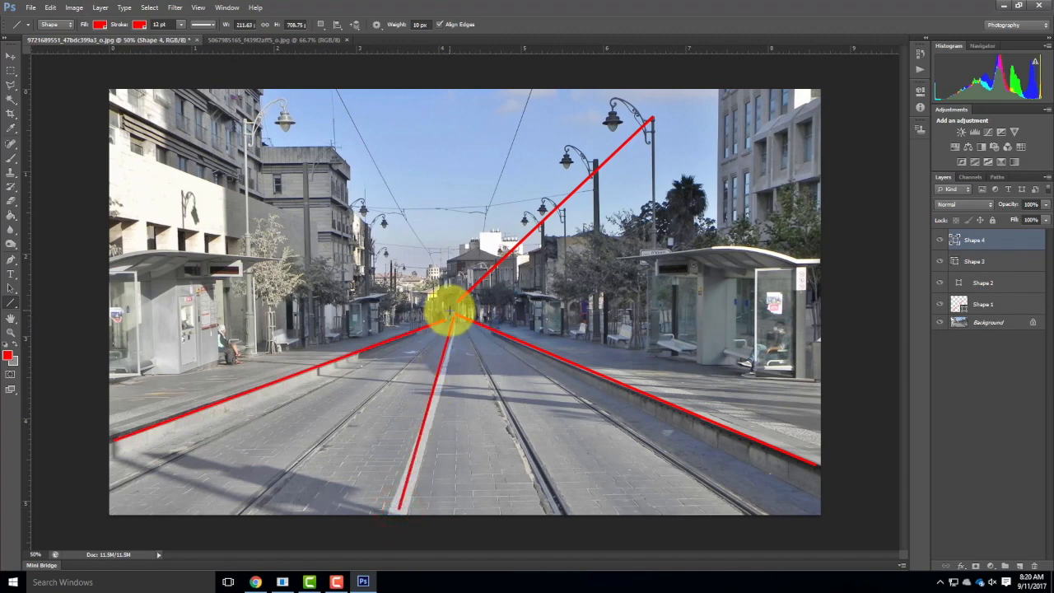
left_click_drag(434, 275, 470, 342)
mouse_move(479, 264)
left_mouse_down()
mouse_move(426, 348)
mouse_move(437, 345)
left_mouse_up()
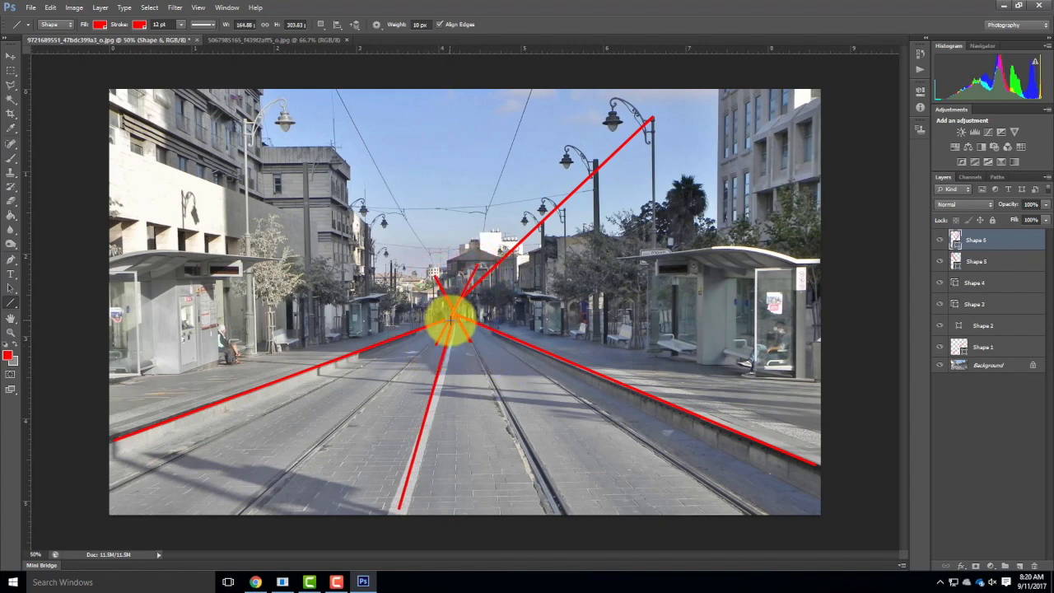
Hide the crossing lines and the lane line by turning off the visibility of layers Shape 6, Shape 5 and Shape 4.
left_click(940, 238)
left_click(938, 263)
left_click(940, 280)
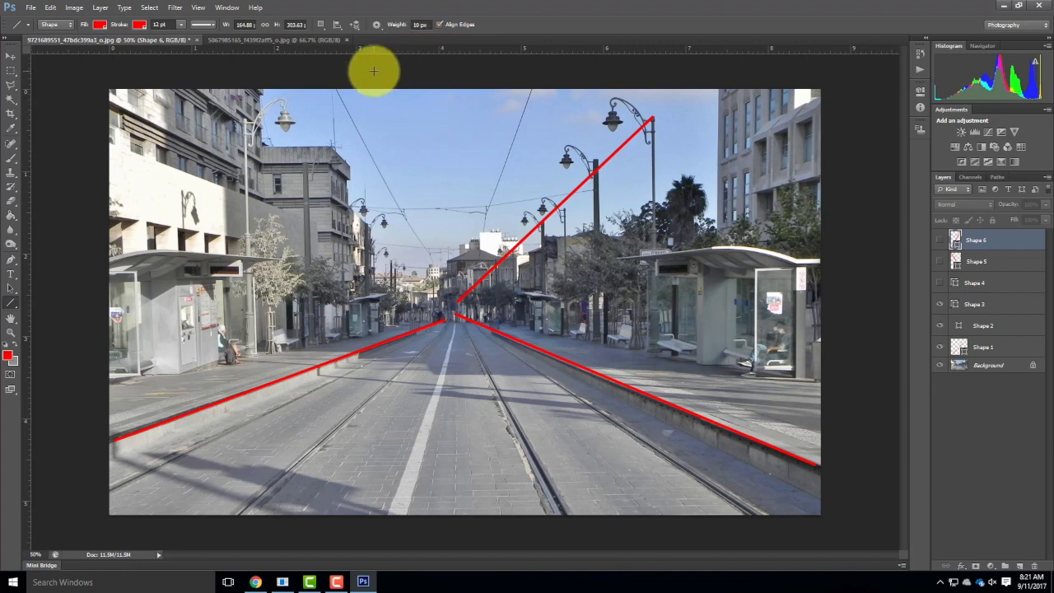
Place a horizontal guide along the horizon at about 2.69 in and hide layers Shape 3, Shape 2 and Shape 1.
left_click(195, 7)
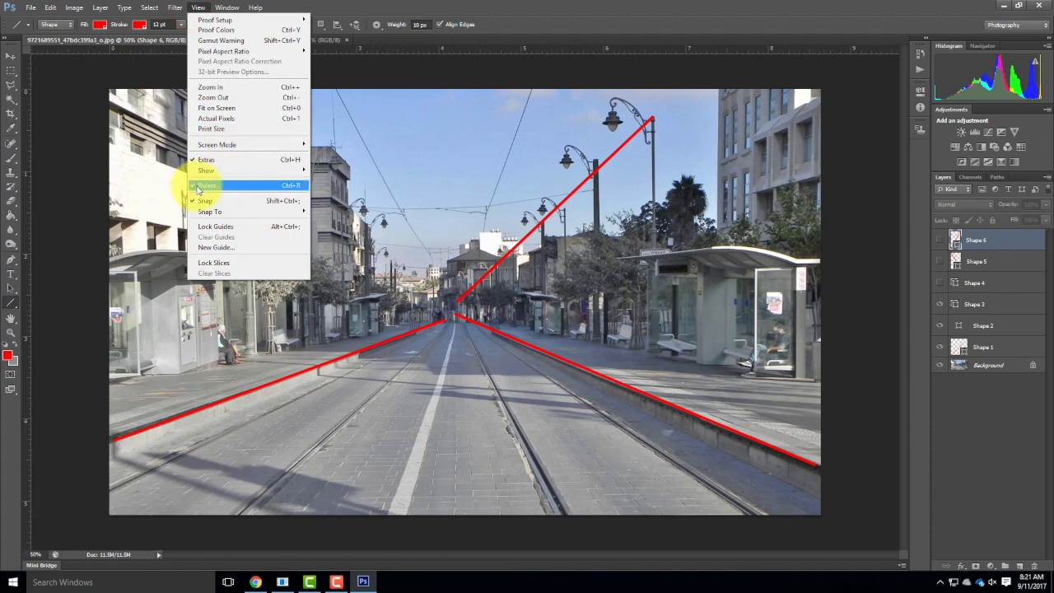
mouse_move(255, 7)
left_click(388, 5)
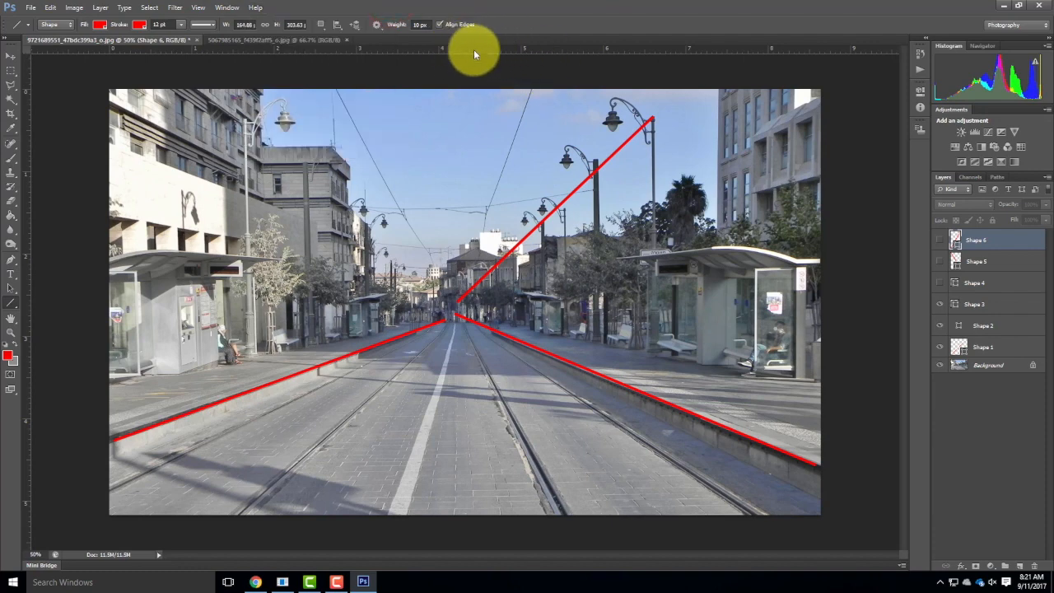
left_click_drag(467, 48, 579, 310)
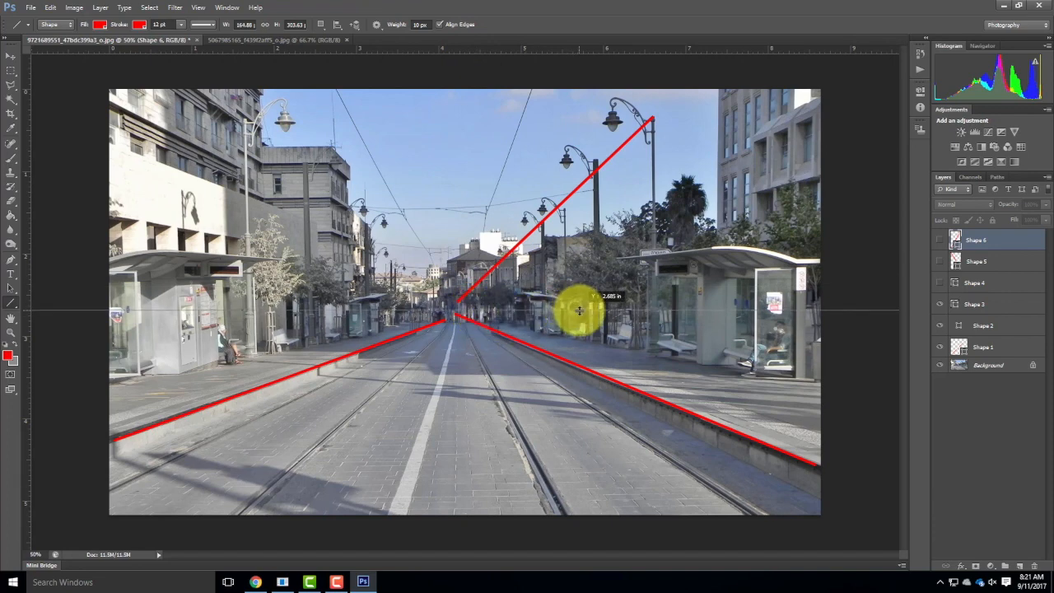
left_click_drag(579, 310, 579, 310)
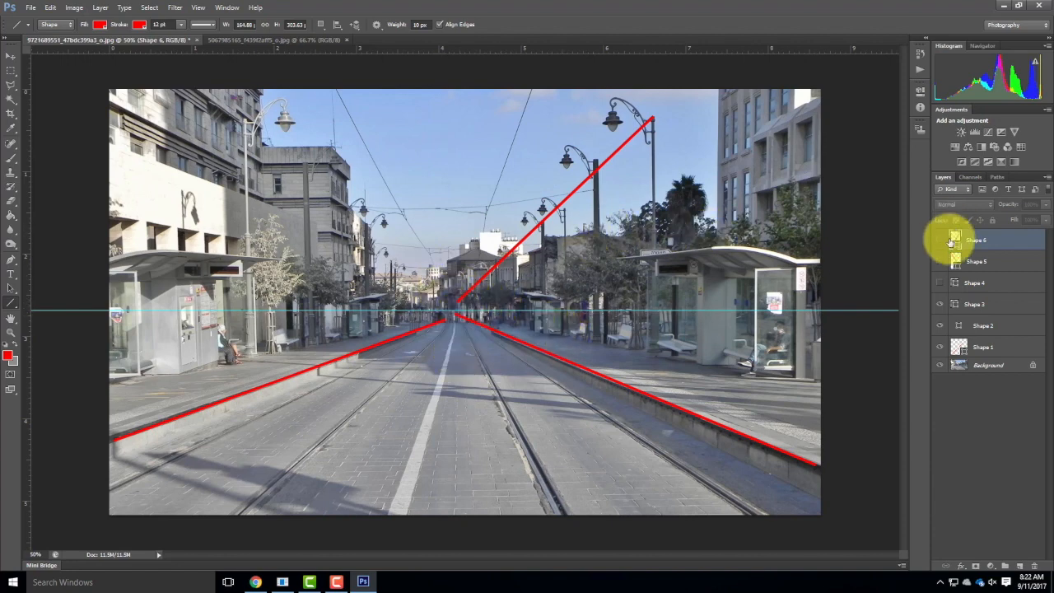
left_click(940, 305)
left_click_drag(939, 305, 937, 348)
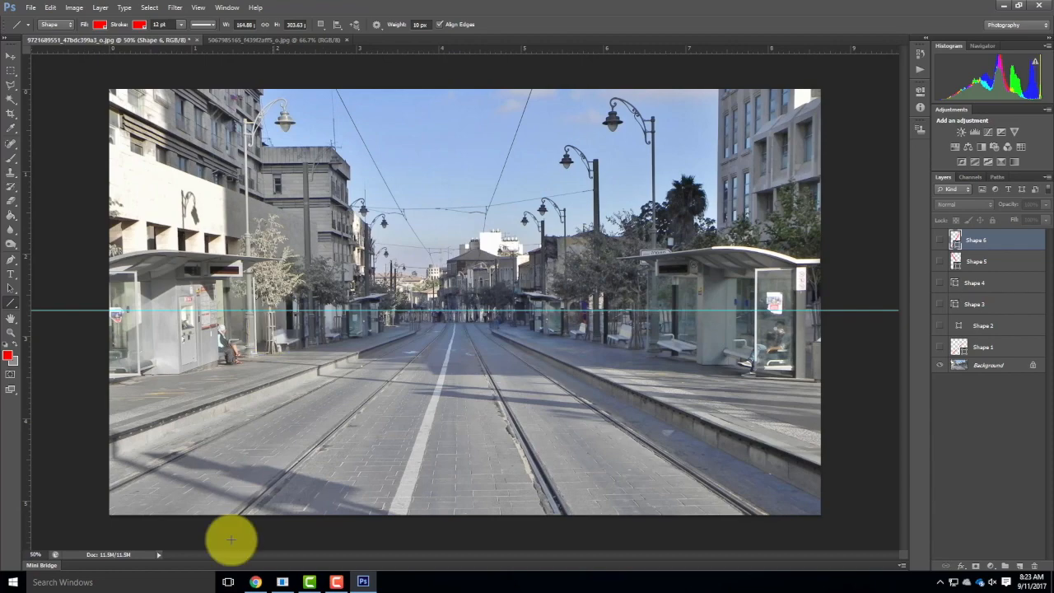
Switch to the browser and open the People category of the course website's Collage Images resources.
left_click(256, 582)
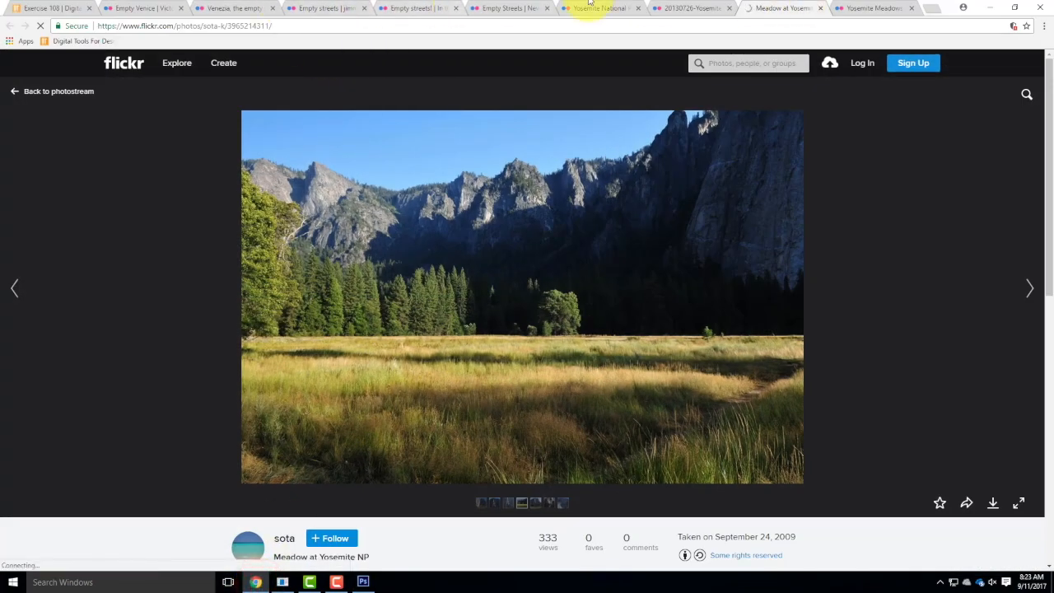
left_click(47, 10)
scroll(647, 305, "up", 15)
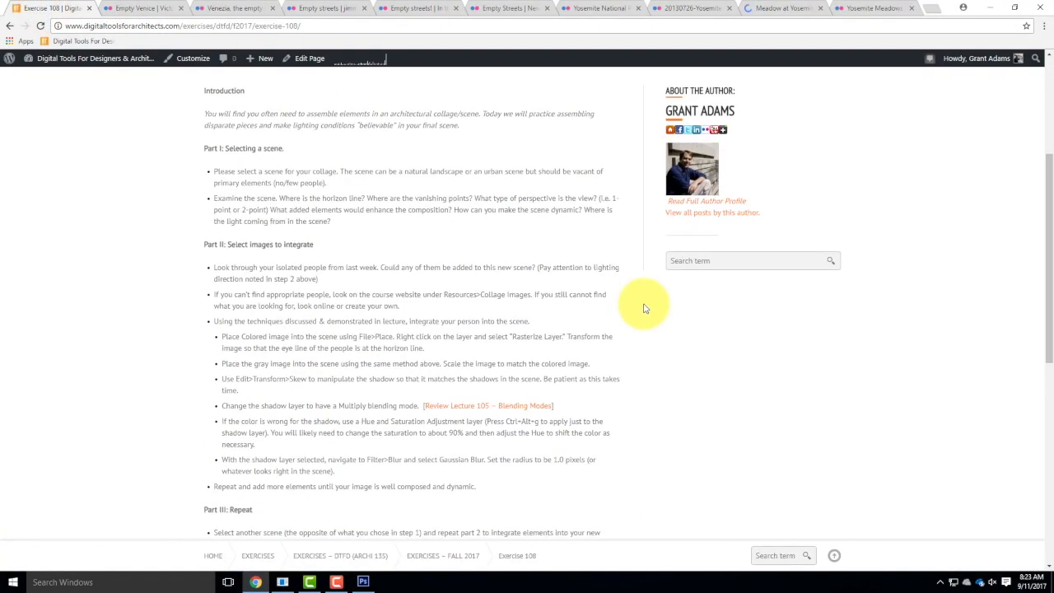
mouse_move(779, 179)
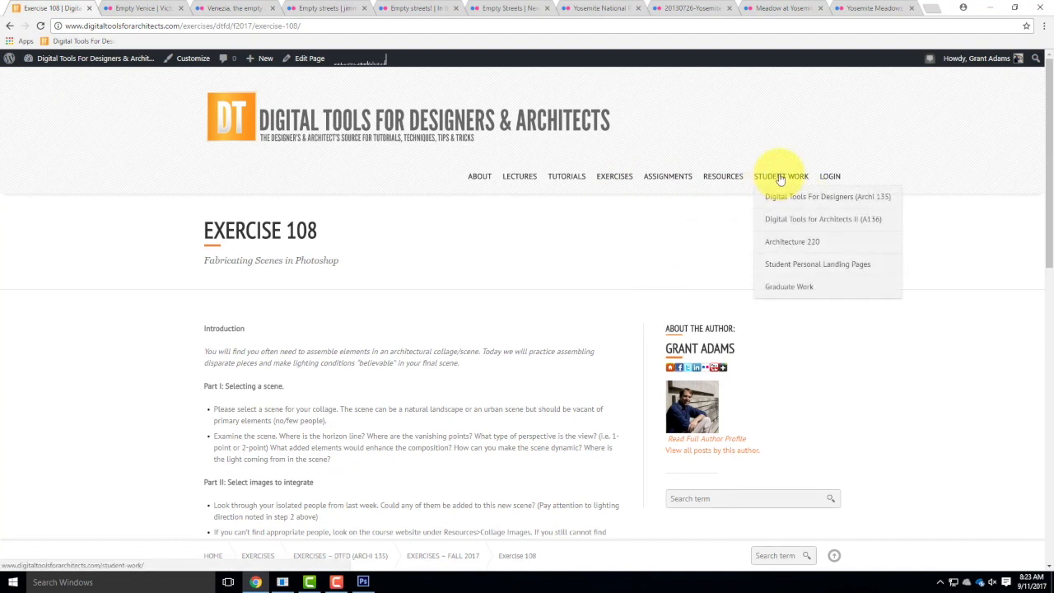
mouse_move(722, 183)
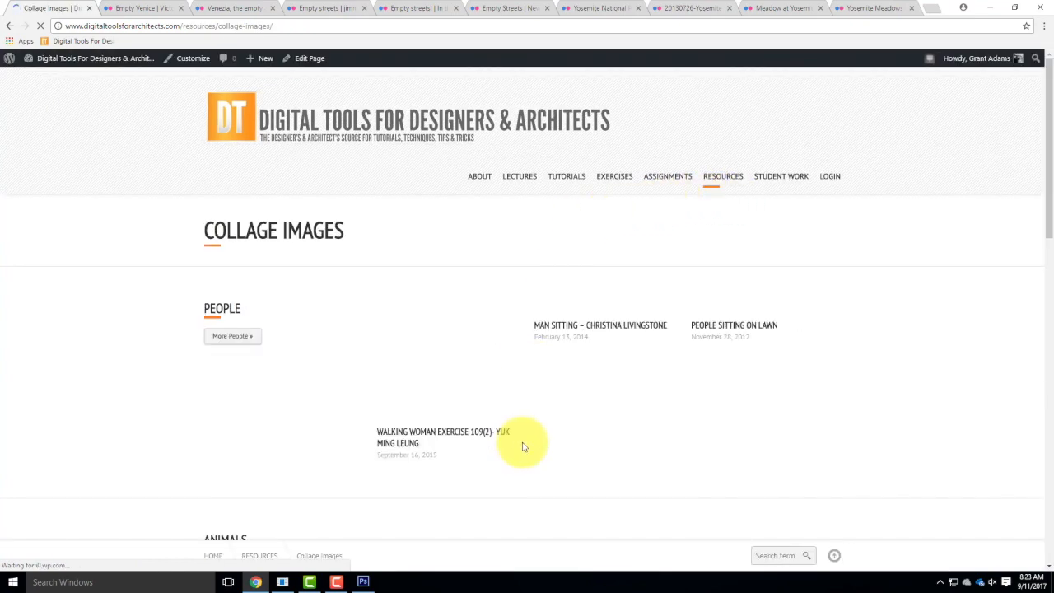
scroll(717, 389, "down", 3)
scroll(733, 388, "up", 3)
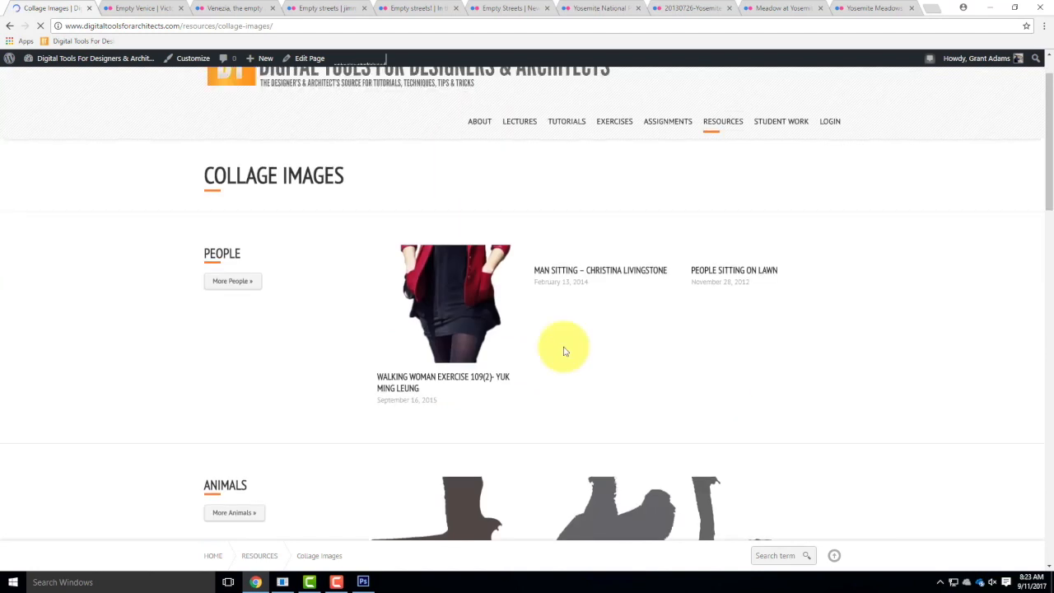
left_click(240, 283)
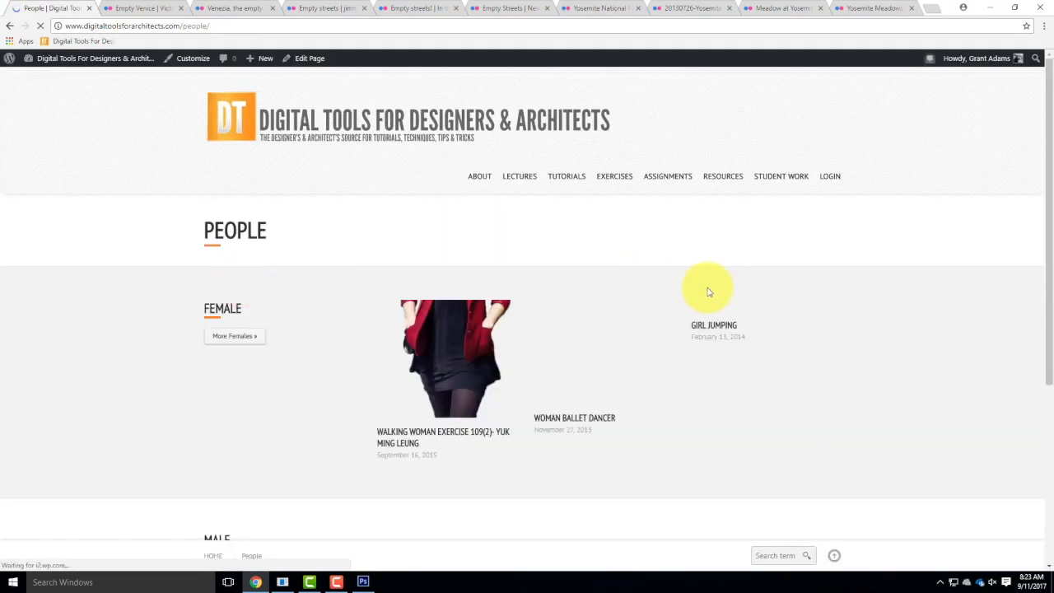
Open the Exercise 107 student work gallery for Archi 135 and view the post with the standing man in a white shirt.
mouse_move(788, 206)
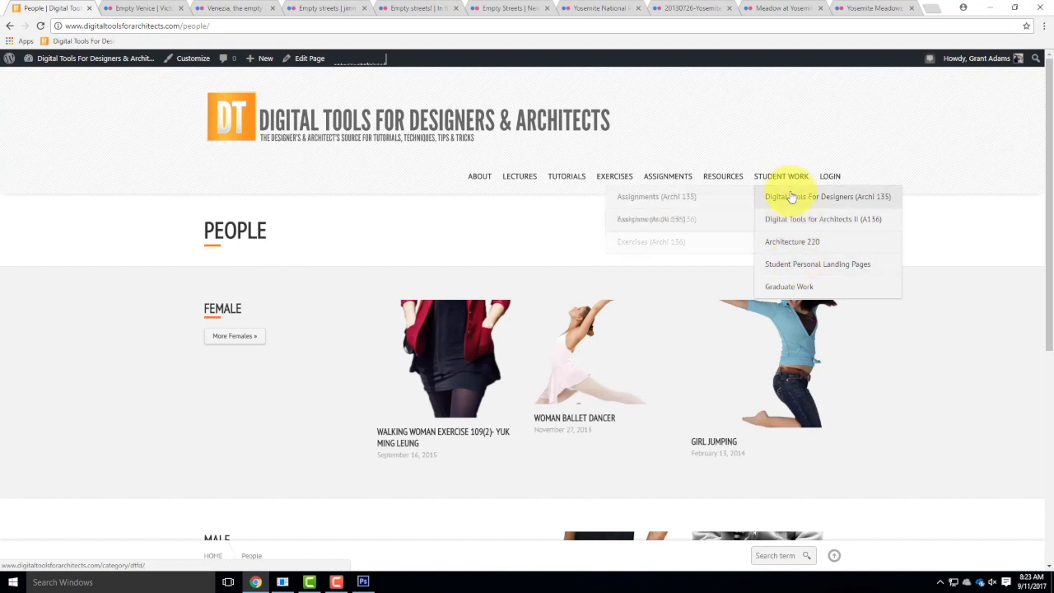
mouse_move(654, 215)
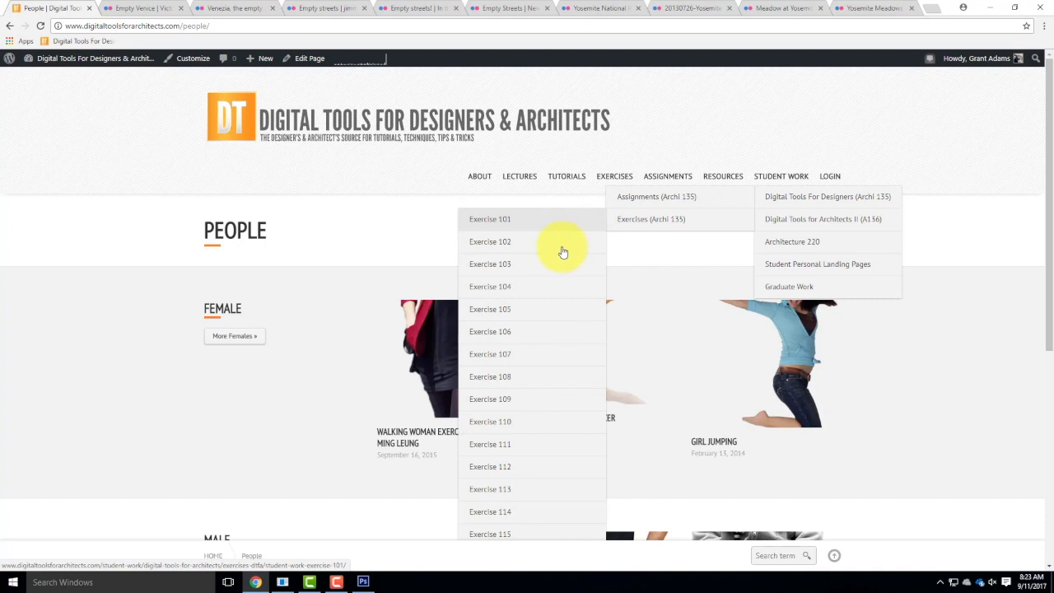
left_click(534, 353)
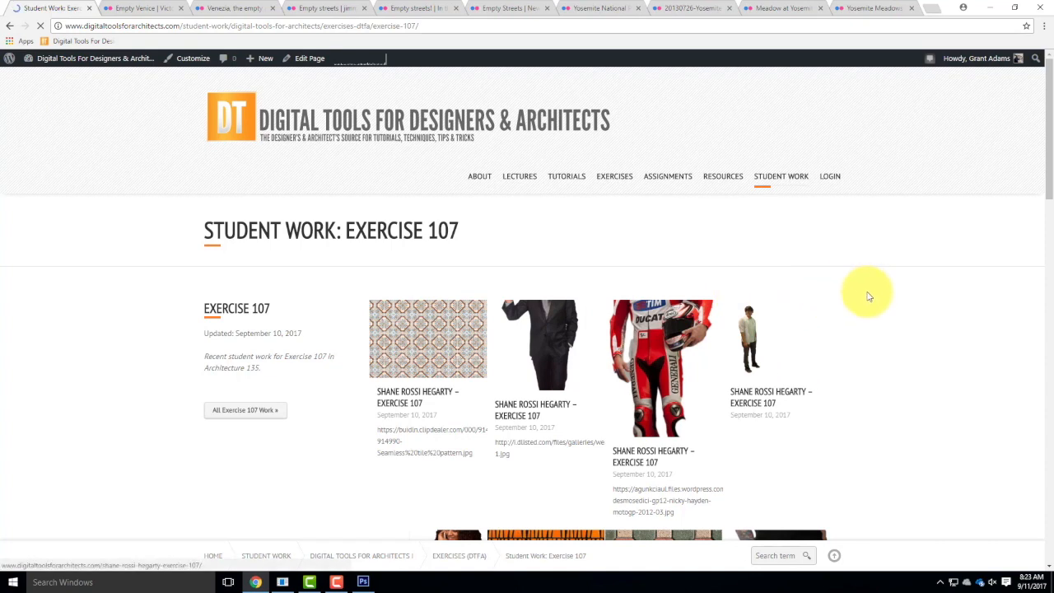
scroll(869, 295, "down", 1)
scroll(869, 300, "down", 1)
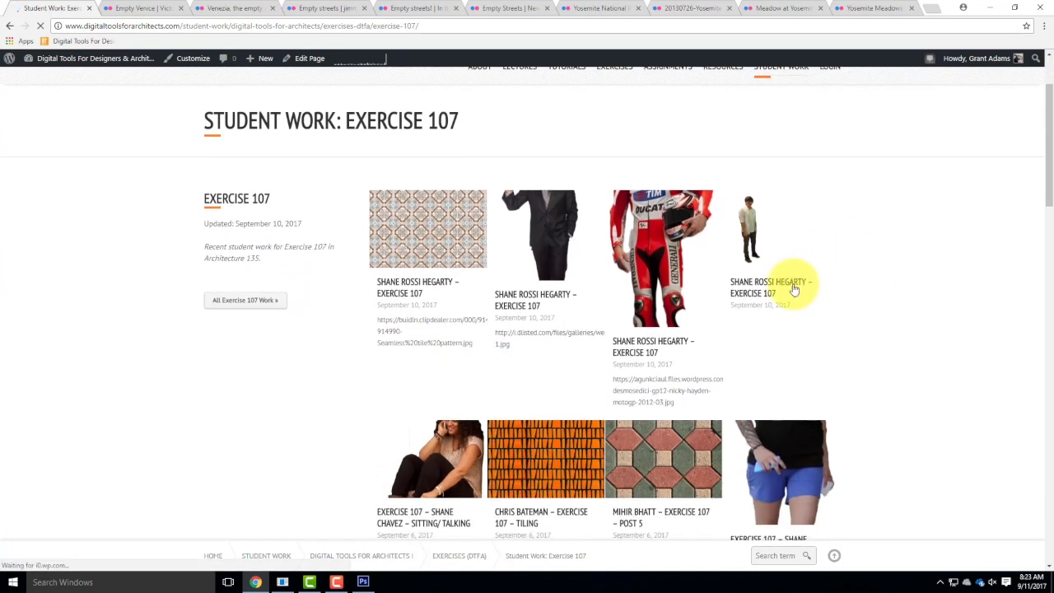
left_click(764, 236)
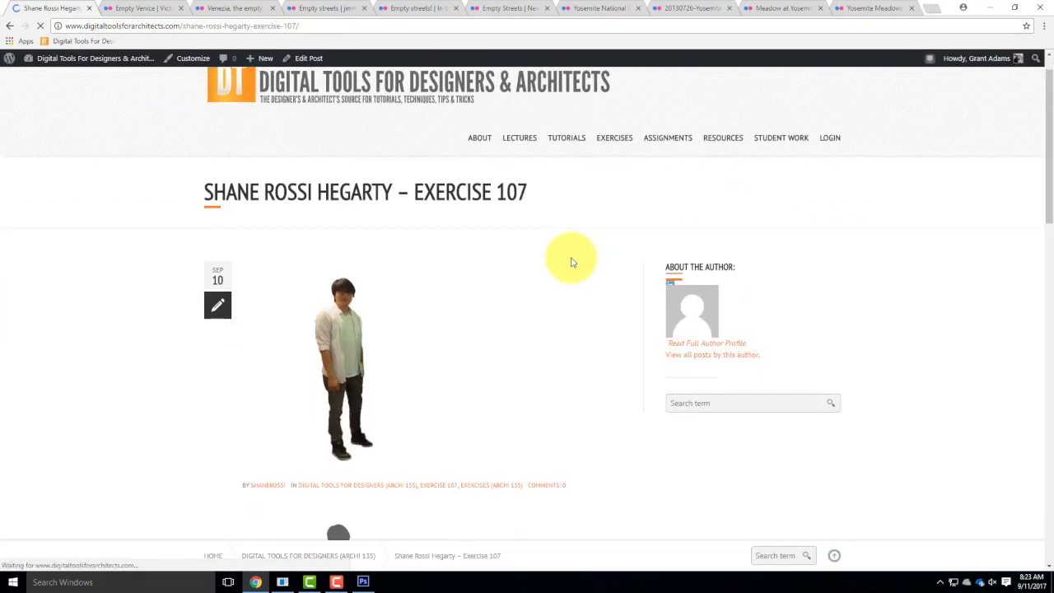
scroll(322, 277, "down", 1)
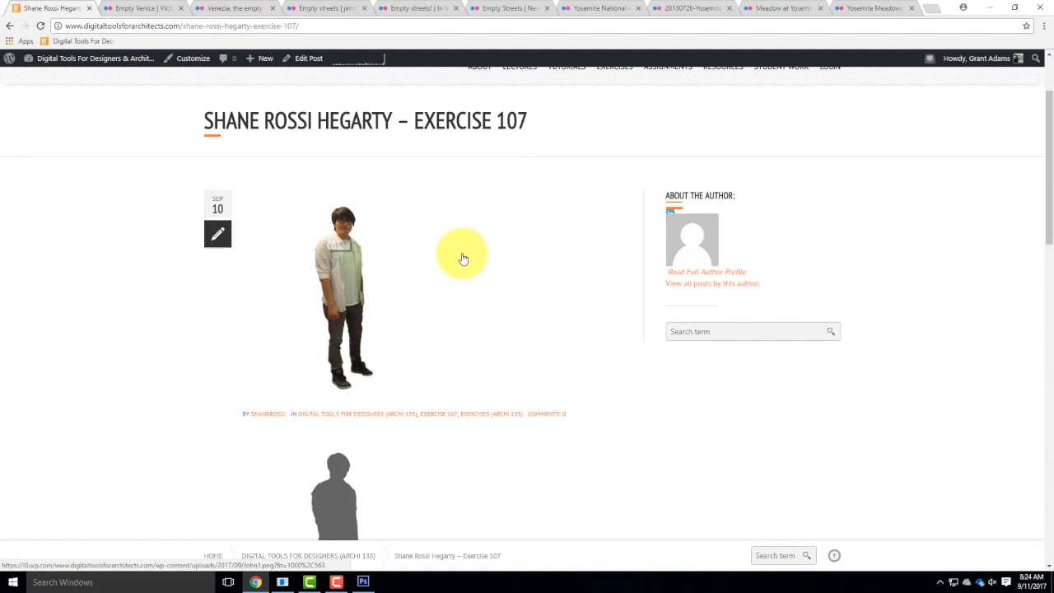
Return to the Exercise 107 gallery, browse its people cut-outs and examine the post with the man in a dark hooded jacket.
left_click(8, 26)
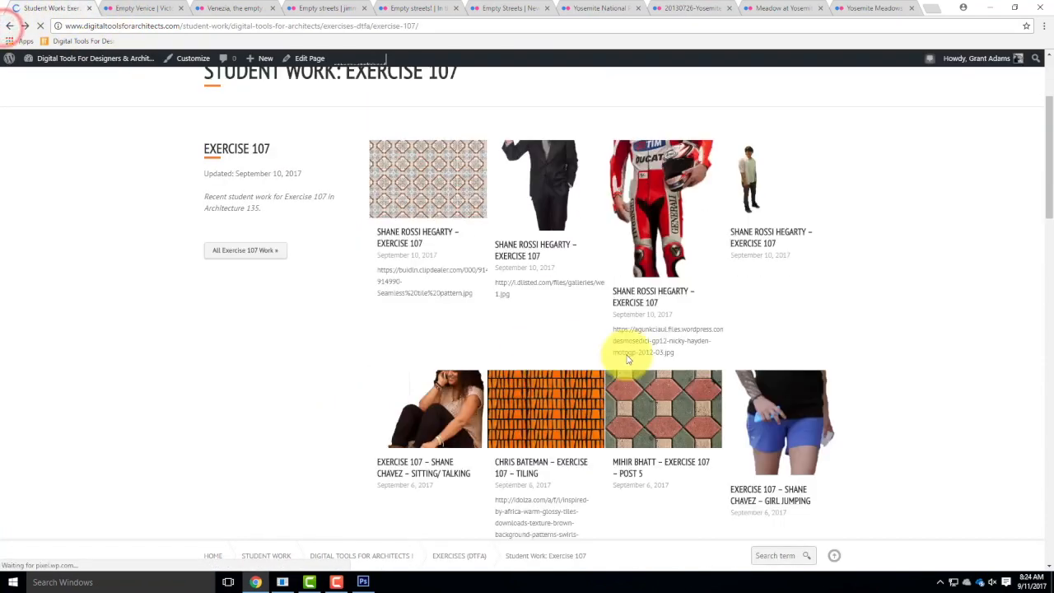
scroll(807, 346, "down", 2)
scroll(804, 452, "down", 3)
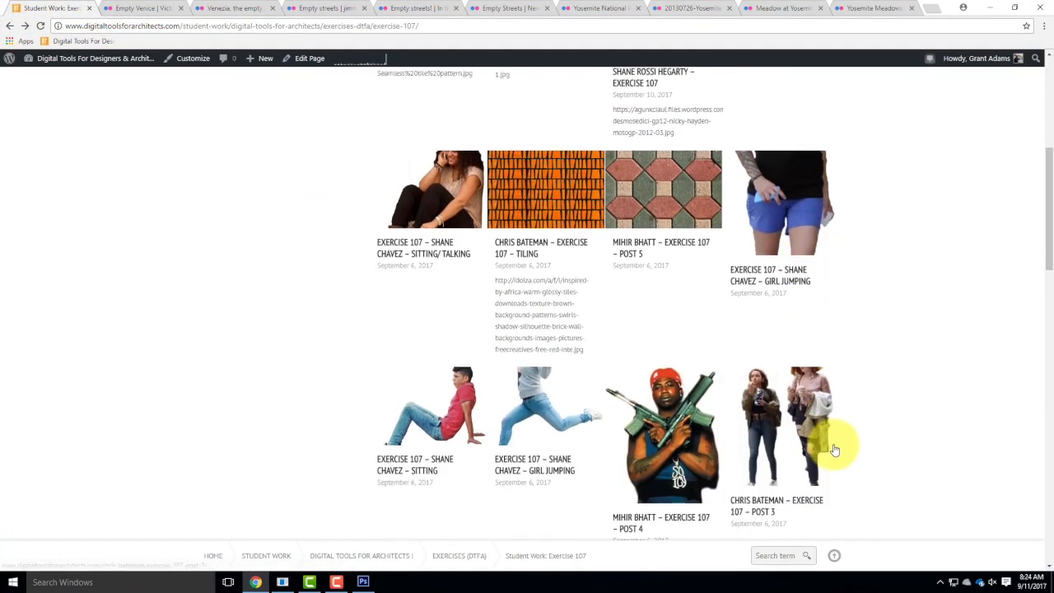
scroll(904, 409, "down", 2)
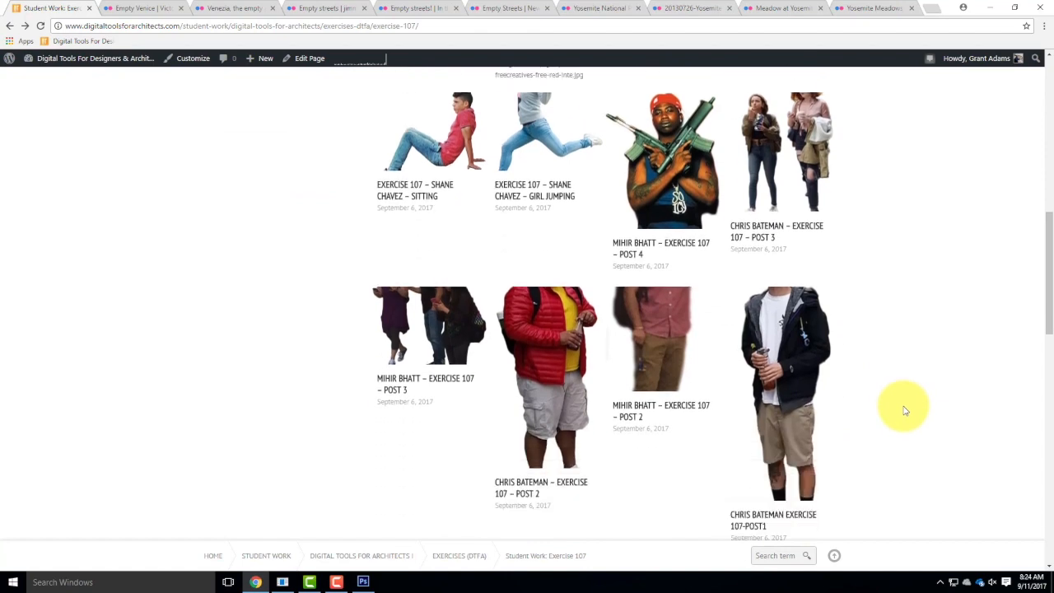
scroll(904, 409, "up", 2)
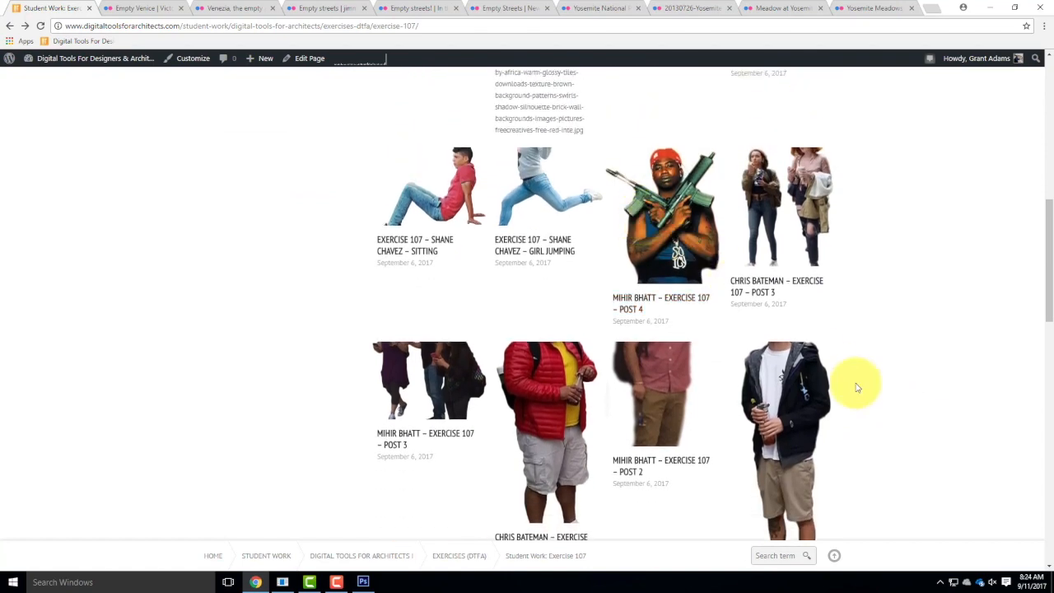
scroll(856, 384, "down", 1)
left_click(793, 307)
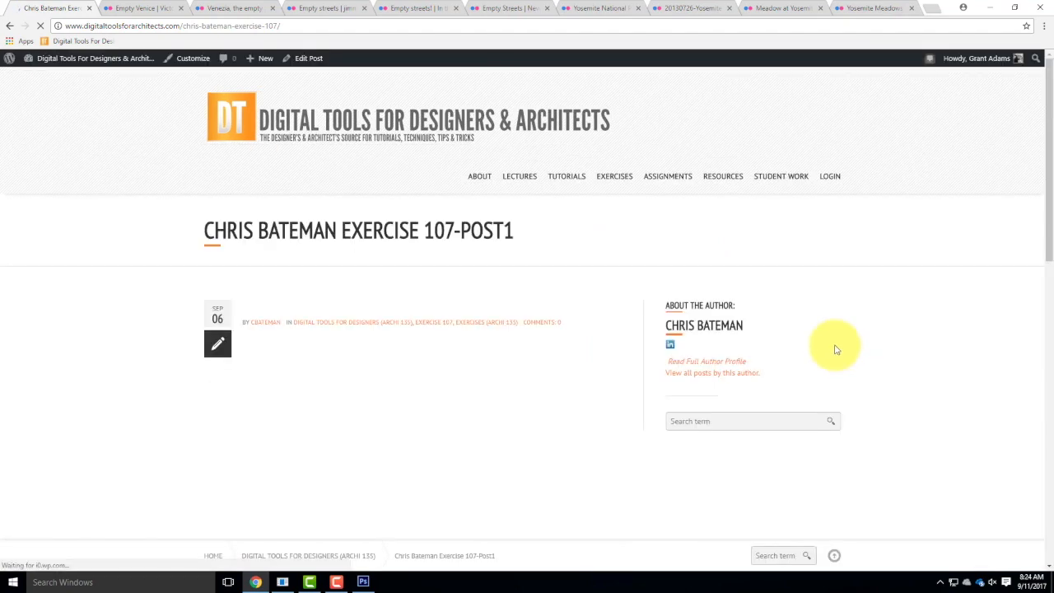
scroll(882, 331, "down", 3)
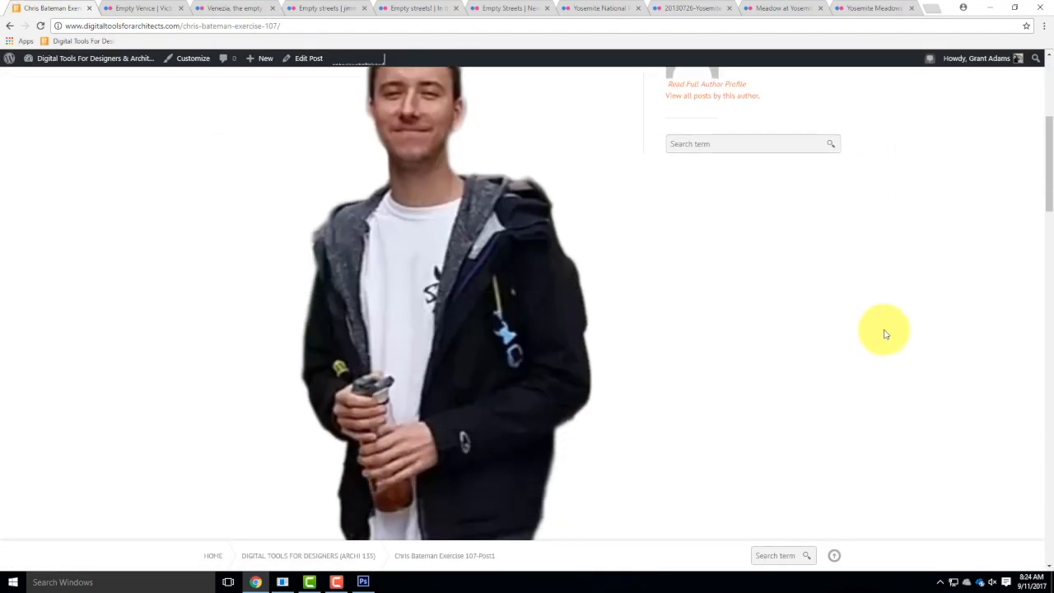
scroll(885, 333, "down", 1)
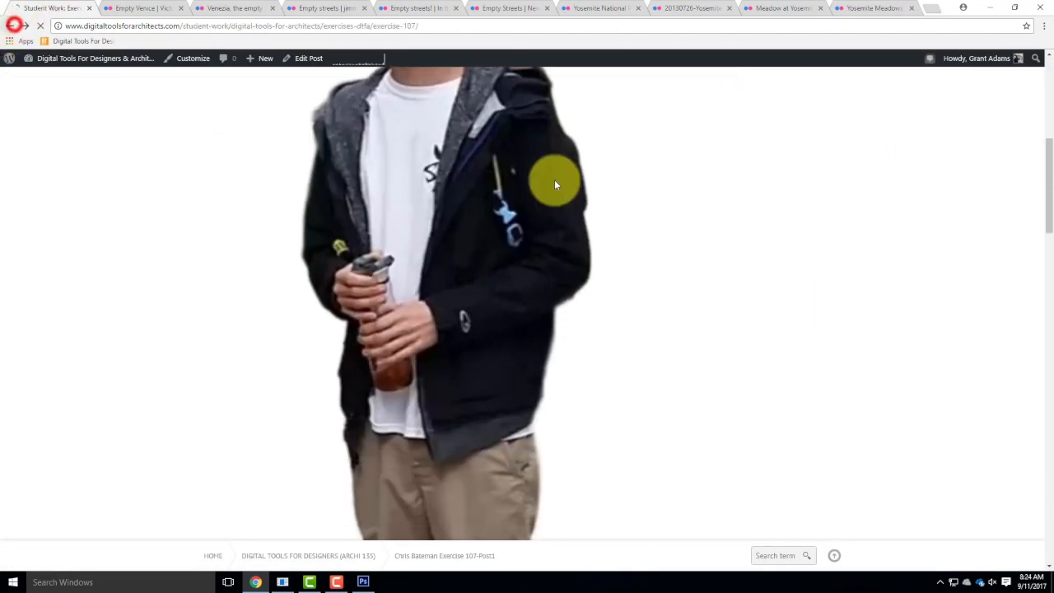
Open the Man Standing post from the Exercise 107 gallery and examine the cut-out of the elderly man in a dark coat.
scroll(906, 306, "down", 5)
scroll(955, 309, "down", 3)
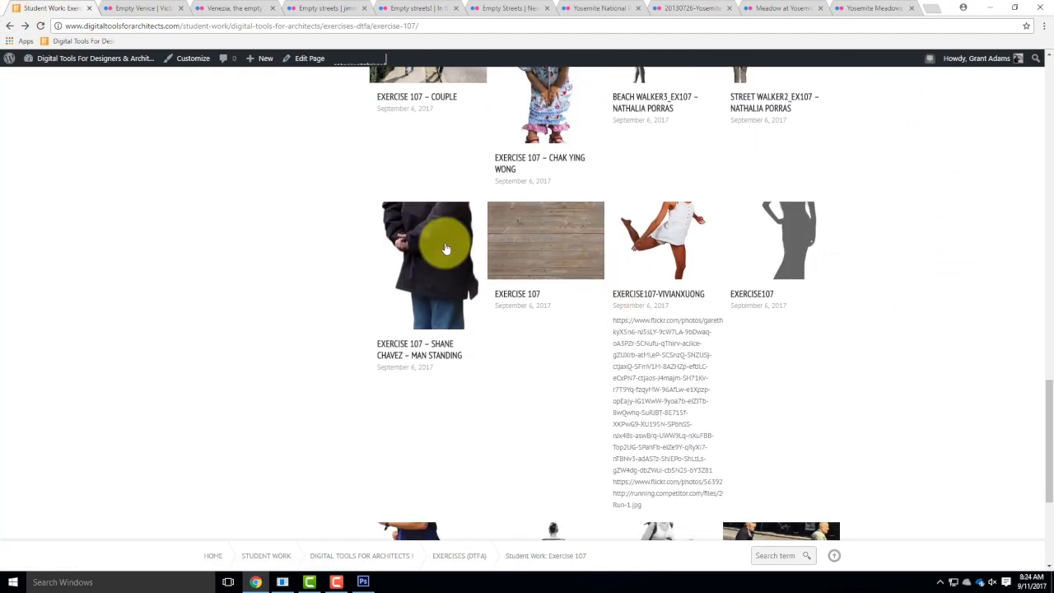
left_click(441, 276)
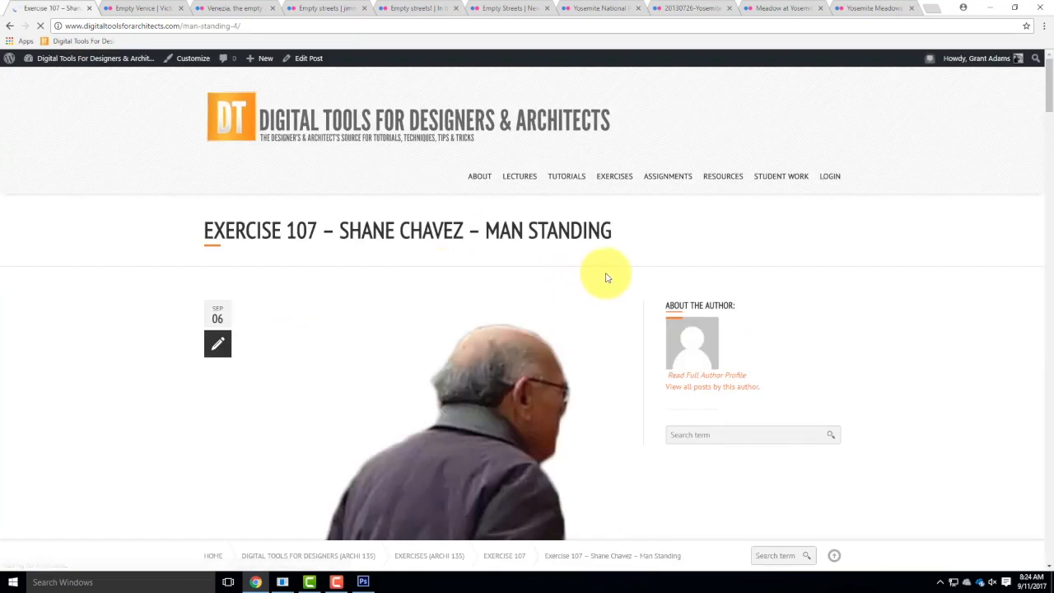
scroll(614, 278, "down", 5)
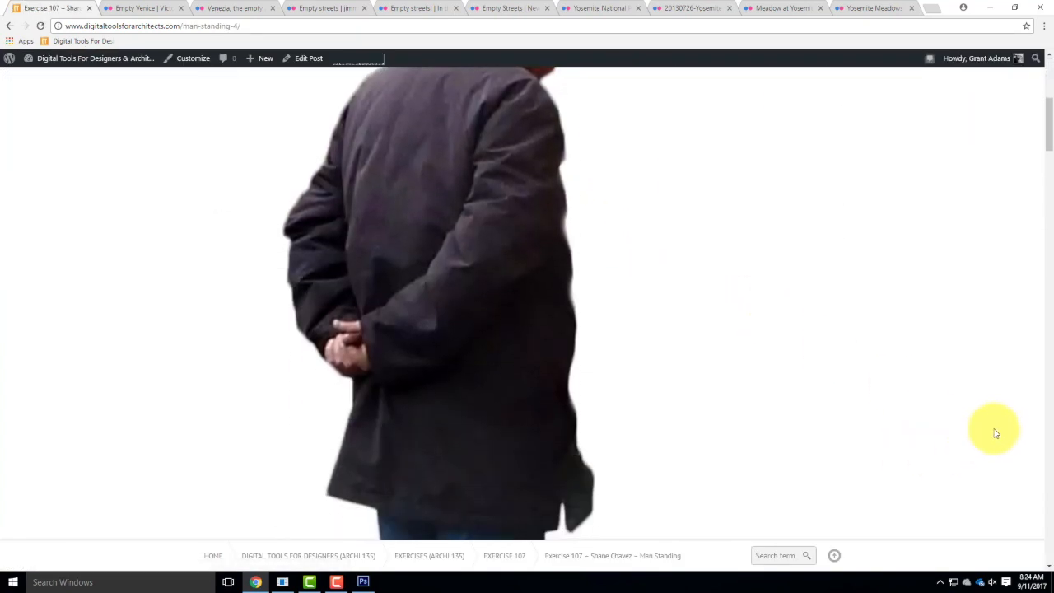
scroll(995, 432, "down", 4)
scroll(995, 432, "up", 9)
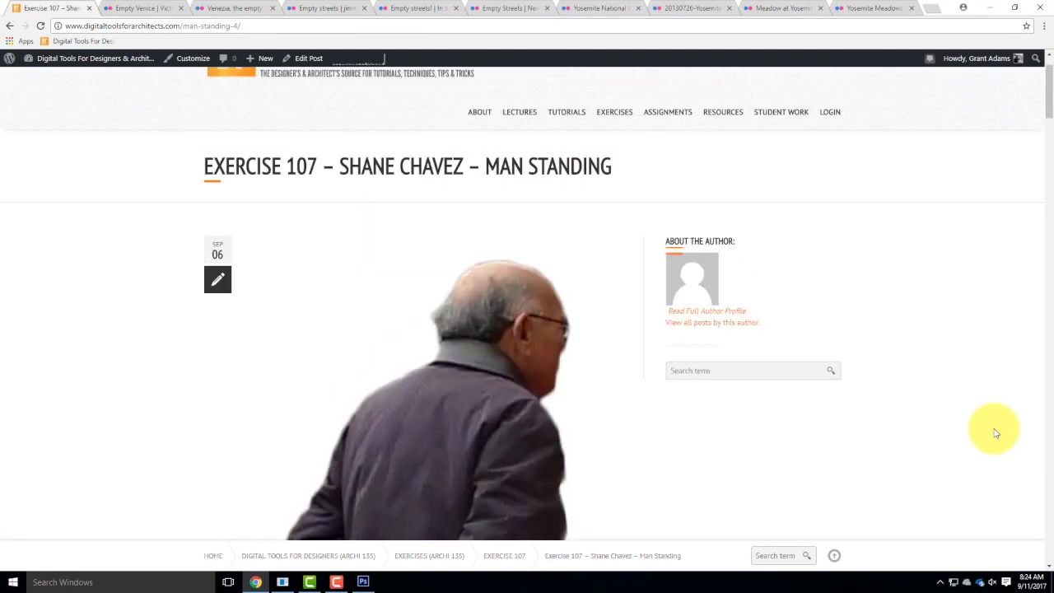
scroll(995, 432, "down", 1)
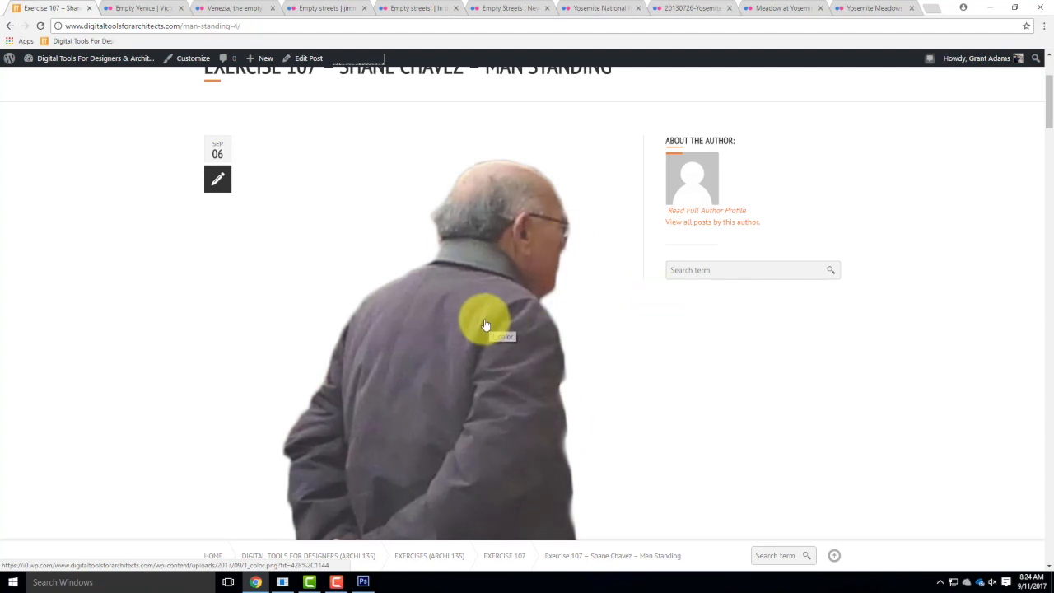
scroll(419, 282, "up", 2)
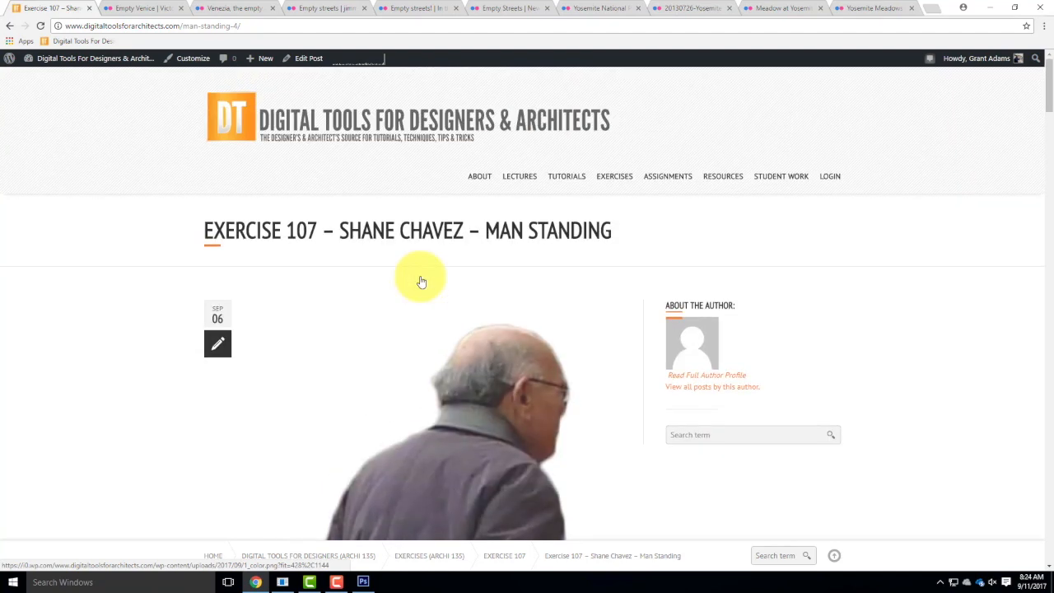
Return to the Exercise 107 gallery and open the Man Standing post in a new tab.
left_click(10, 25)
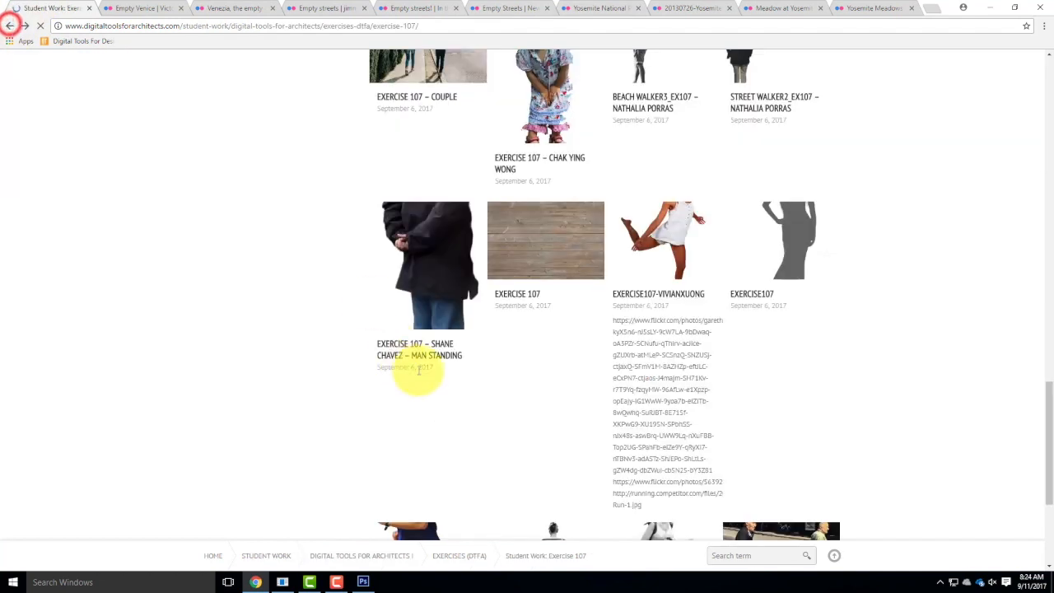
right_click(422, 276)
left_click(477, 284)
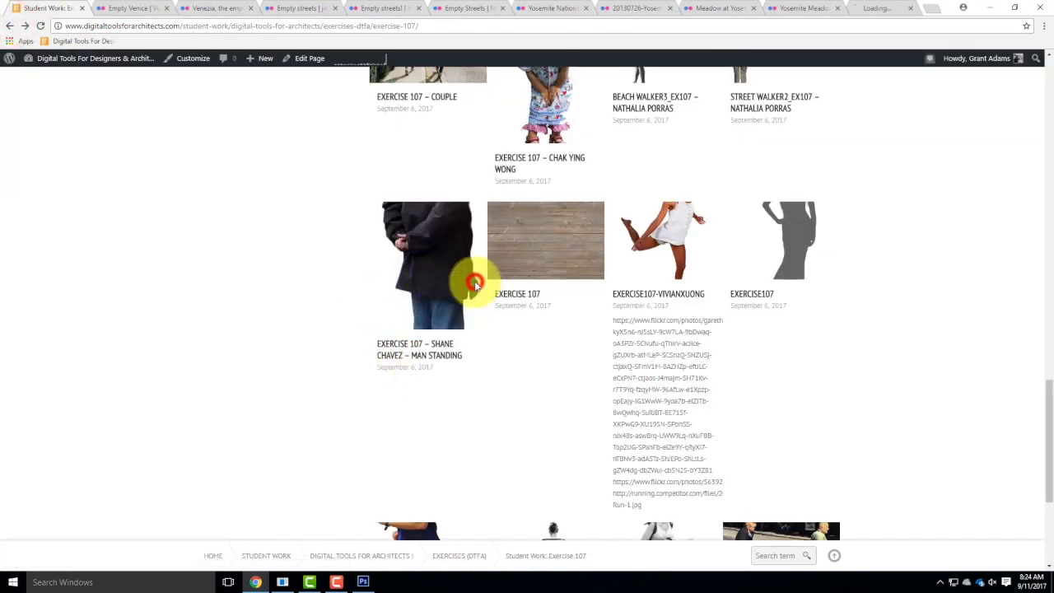
Open the Street Walker1 post at the end of the Exercise 107 gallery and examine its striped-shirt figure in gray and colour.
scroll(896, 135, "down", 2)
scroll(906, 137, "down", 1)
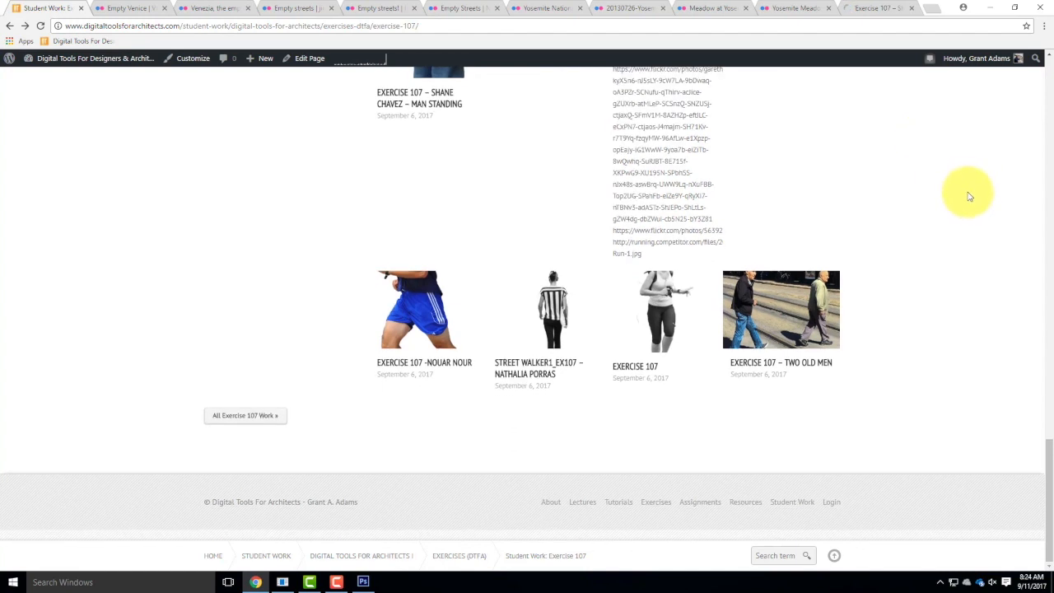
left_click(561, 304)
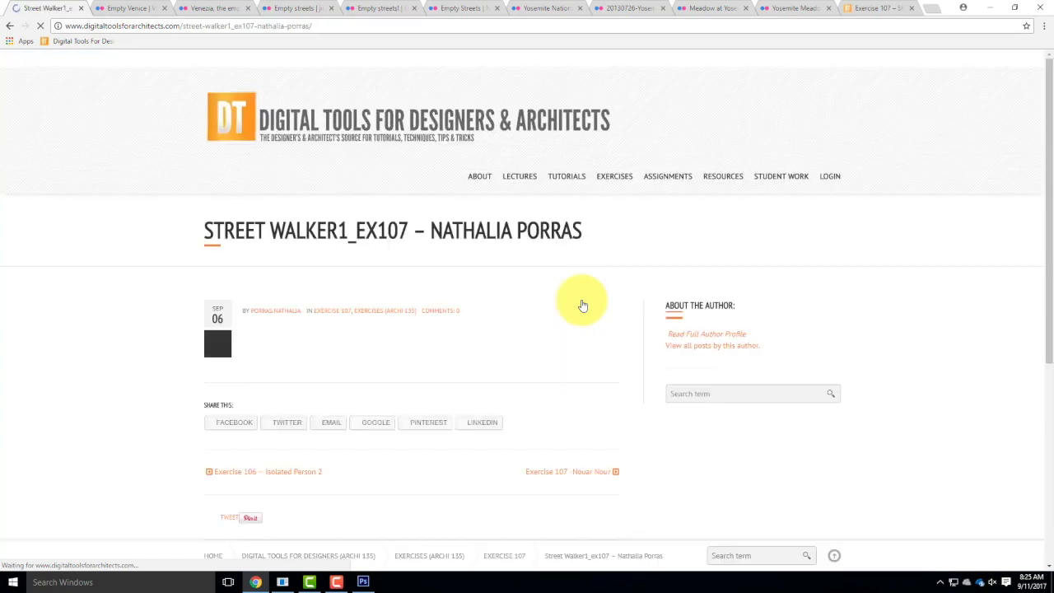
scroll(626, 285, "down", 1)
scroll(626, 285, "down", 2)
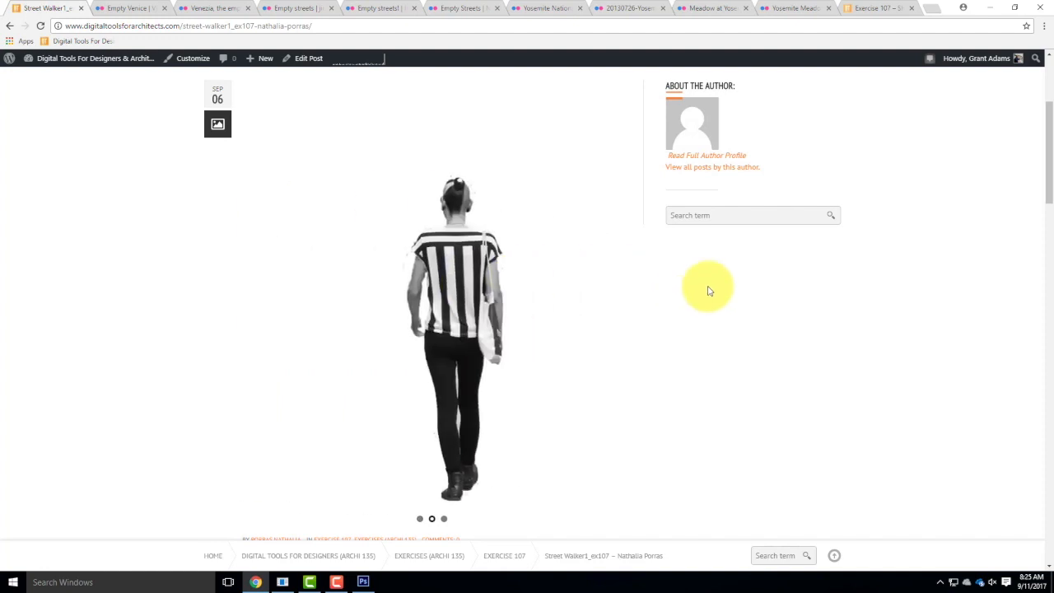
scroll(618, 277, "down", 7)
scroll(647, 224, "down", 4)
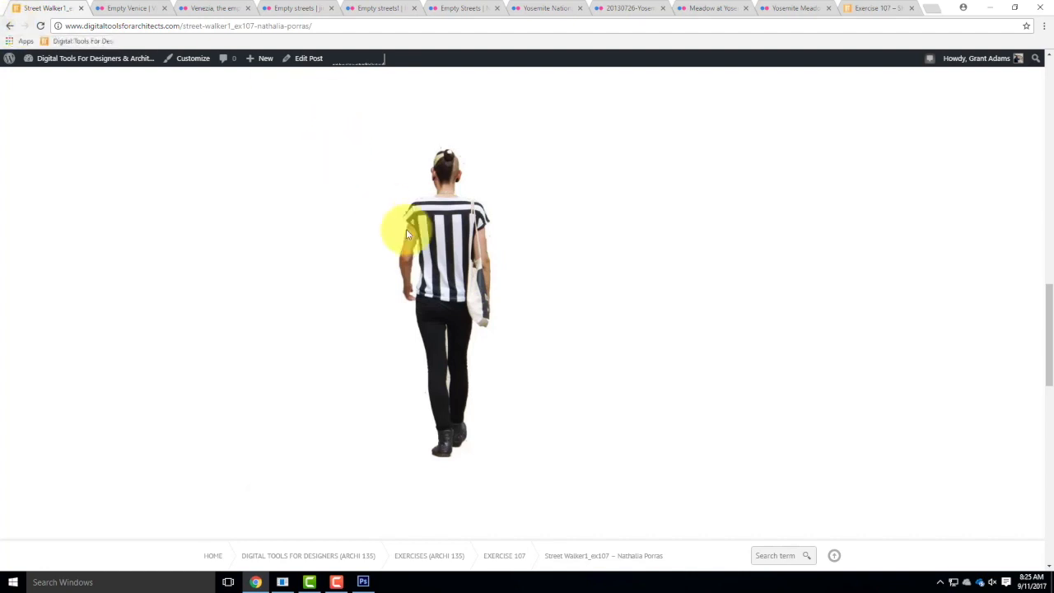
Return to the gallery, browse the full Exercise 107 work archive and open the Girl Jumping post in a new tab.
left_click(9, 26)
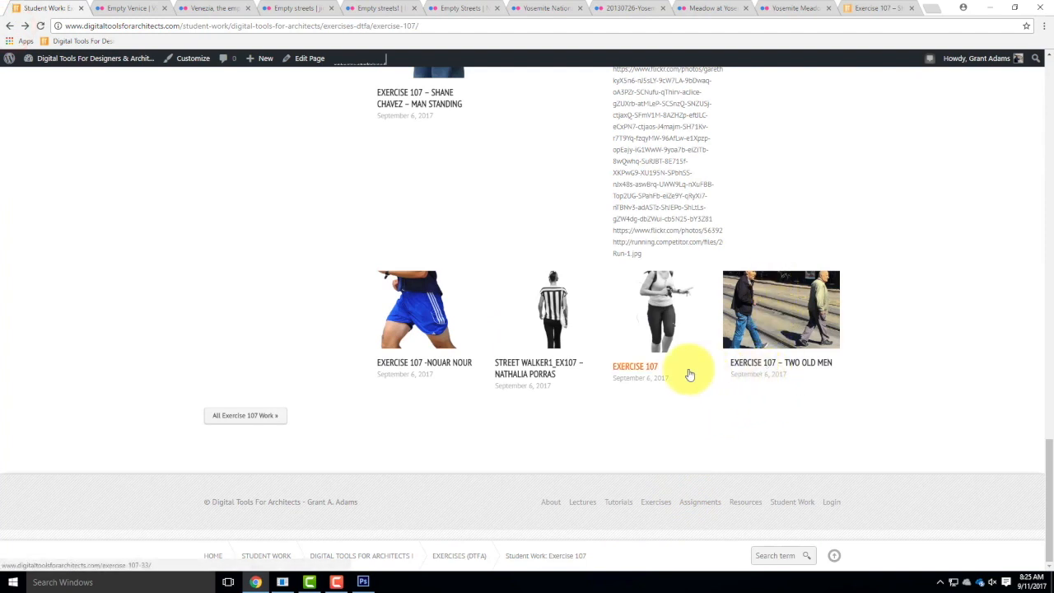
left_click(243, 414)
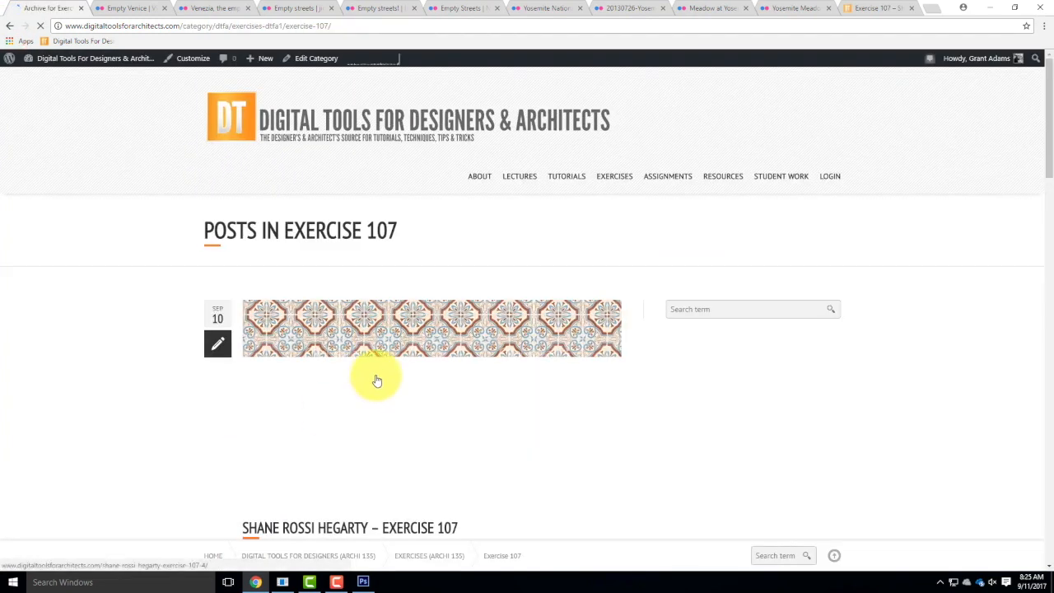
scroll(576, 360, "down", 3)
scroll(753, 354, "down", 6)
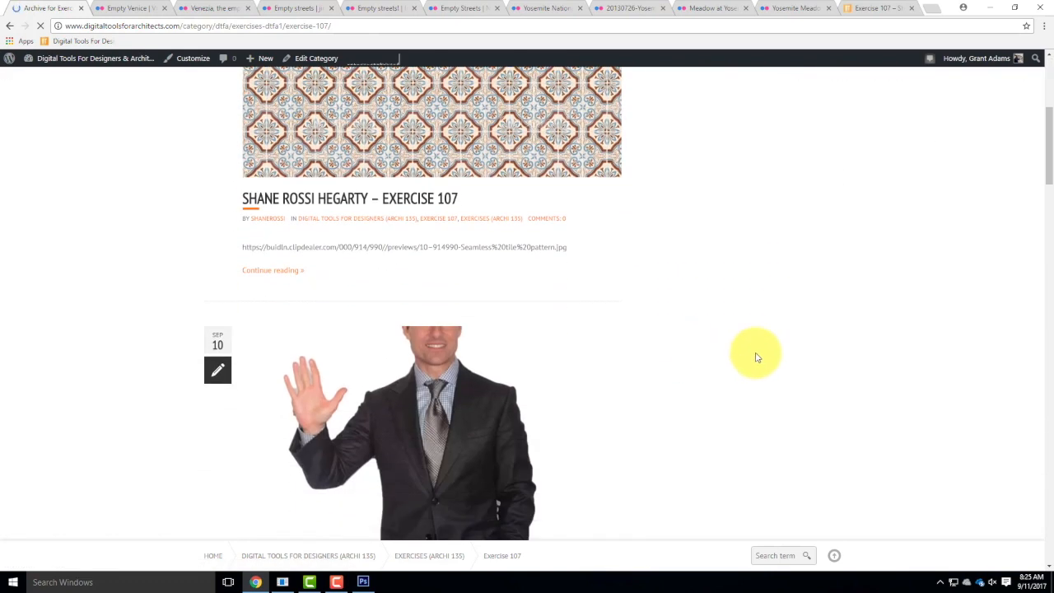
scroll(775, 358, "down", 10)
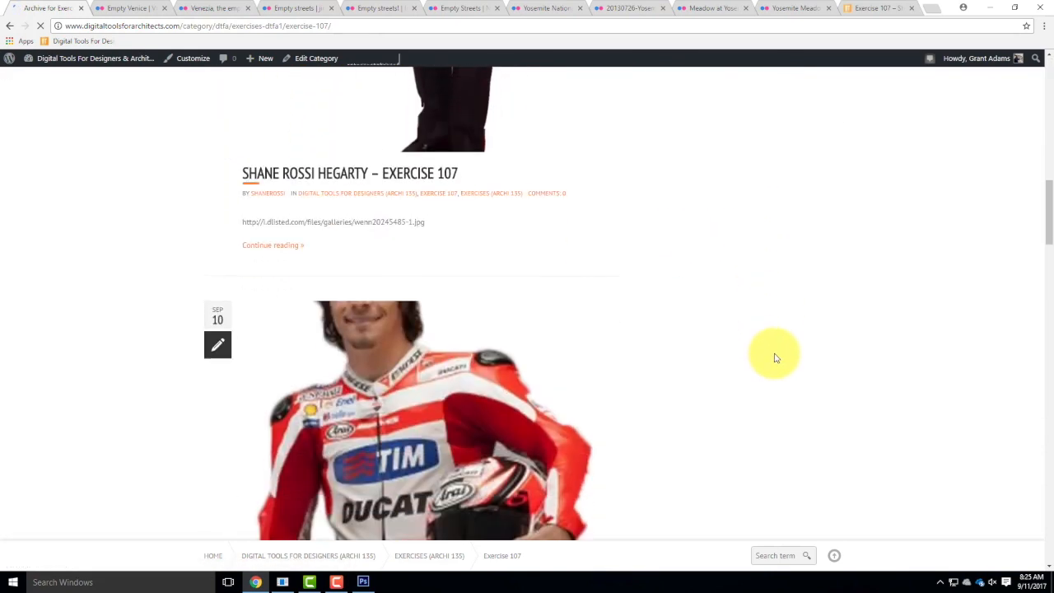
scroll(778, 358, "down", 10)
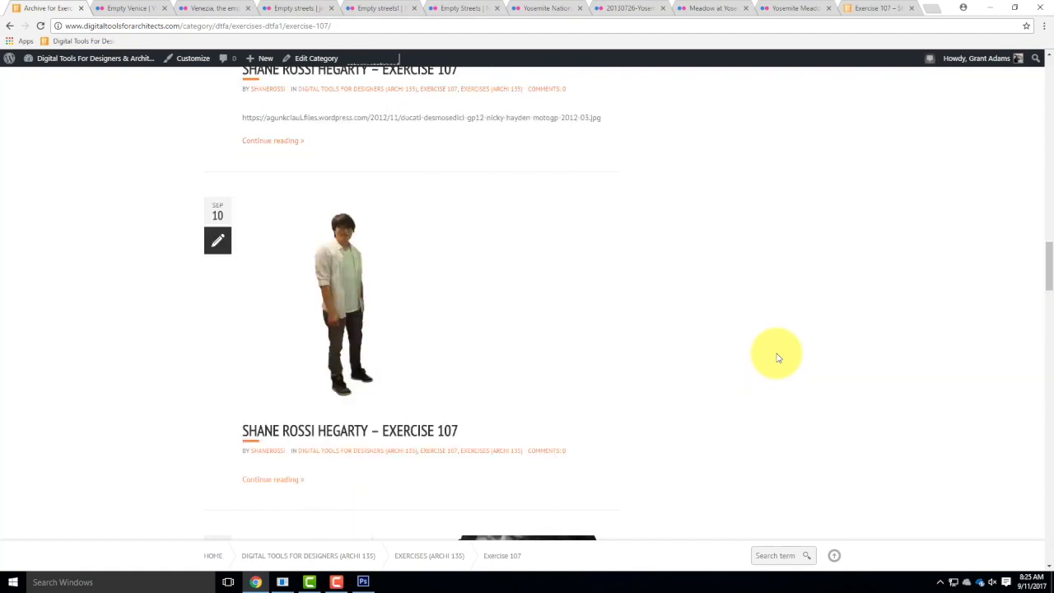
scroll(777, 358, "down", 15)
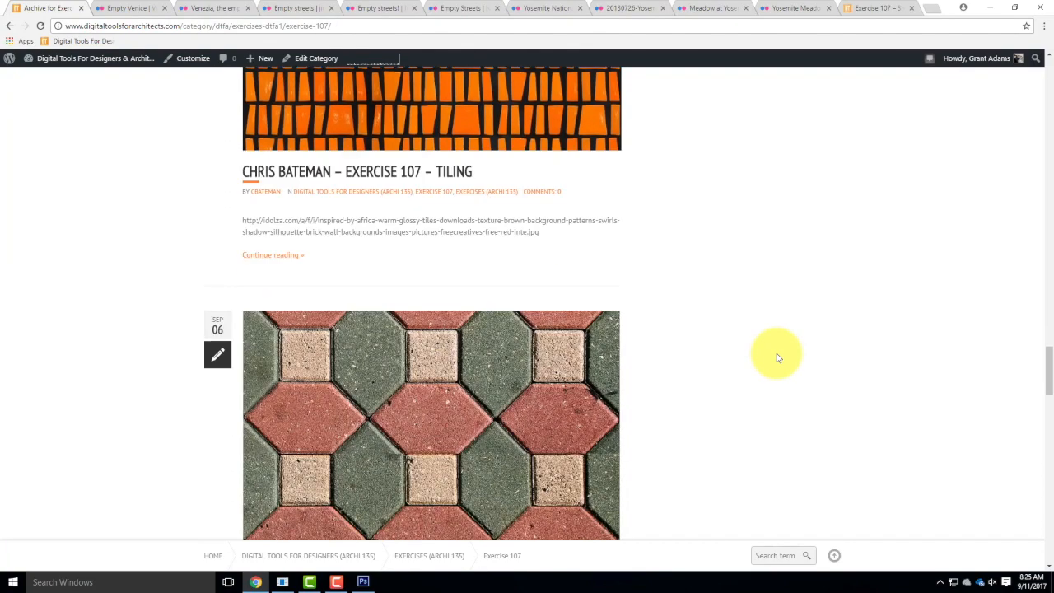
scroll(778, 357, "down", 10)
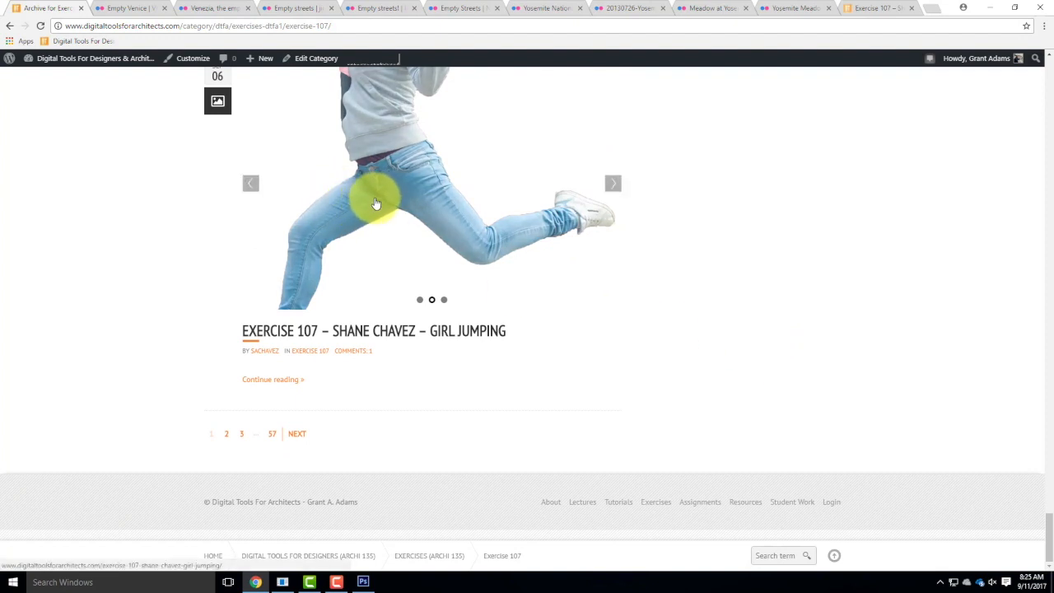
right_click(346, 334)
left_click(394, 344)
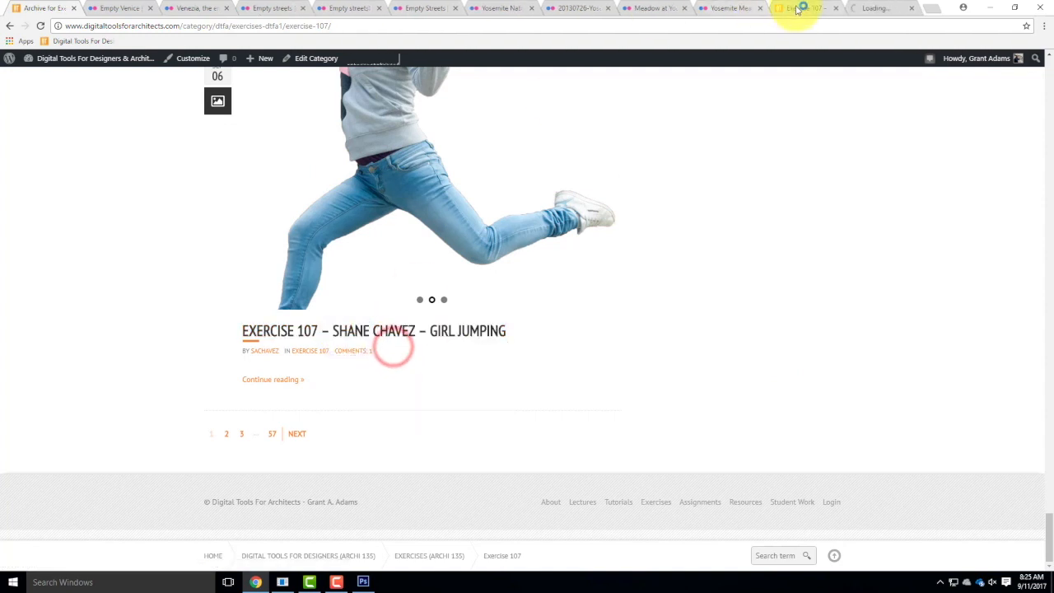
Save the colour cut-out from the opened Man Standing post as 1_color in Live Demonstrations, Live - A135 Exercises, ex108, Elements.
left_click(797, 8)
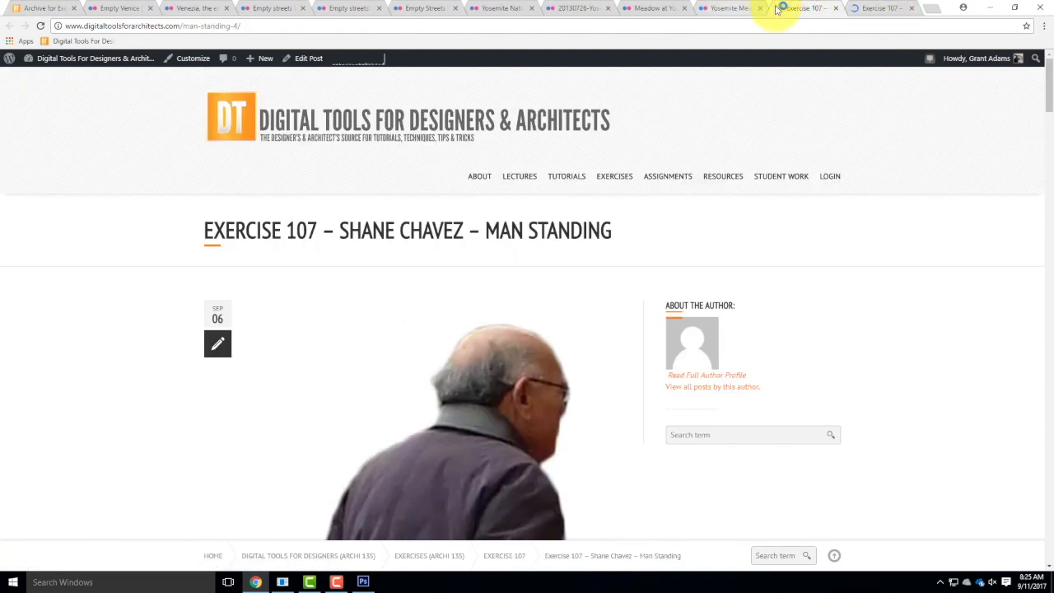
scroll(612, 264, "down", 4)
scroll(618, 271, "down", 2)
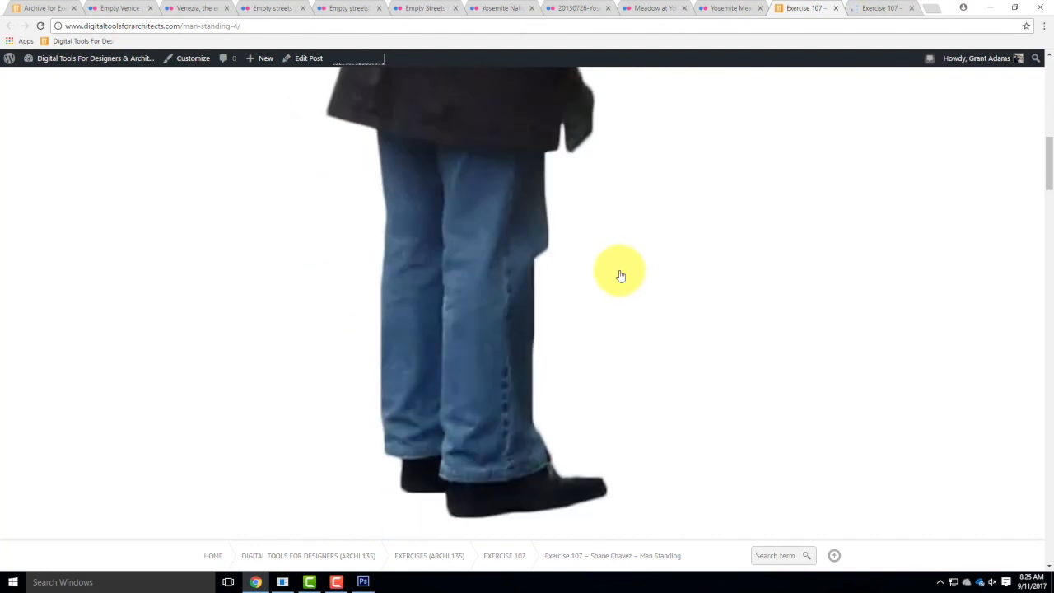
scroll(588, 261, "down", 3)
scroll(489, 219, "down", 3)
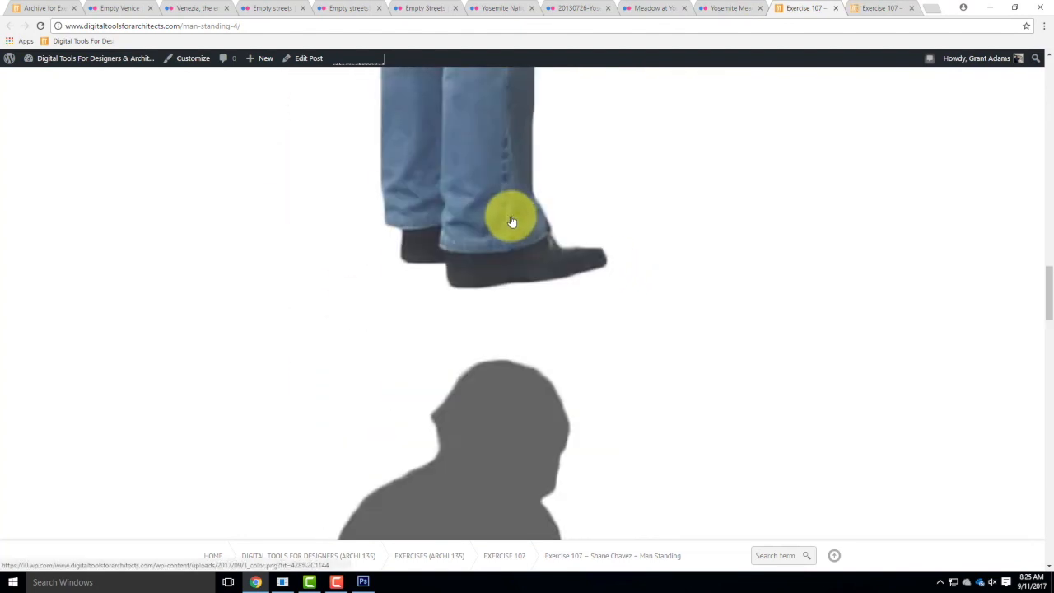
right_click(486, 158)
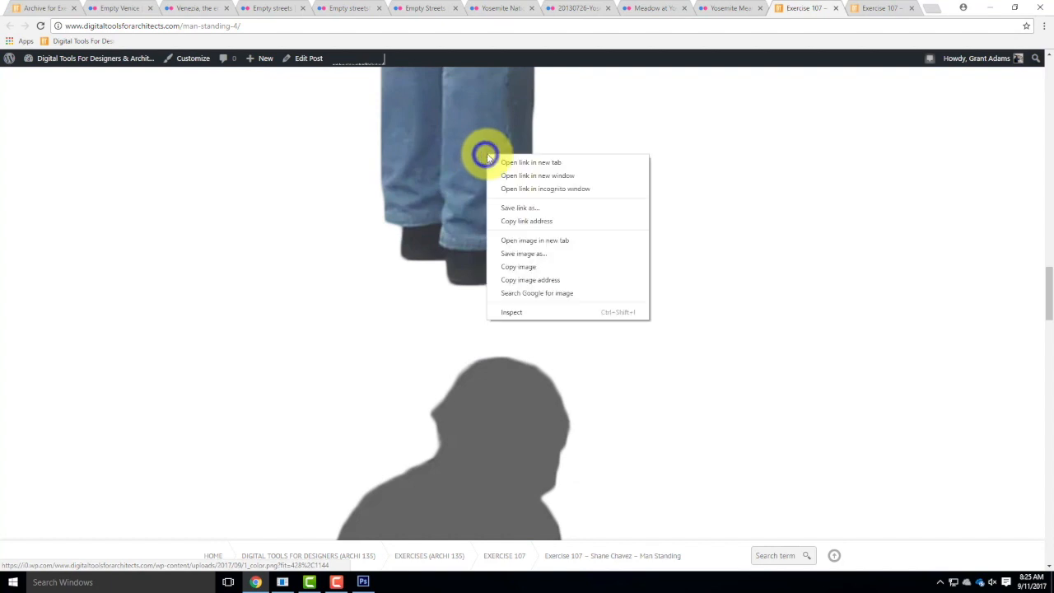
left_click(515, 209)
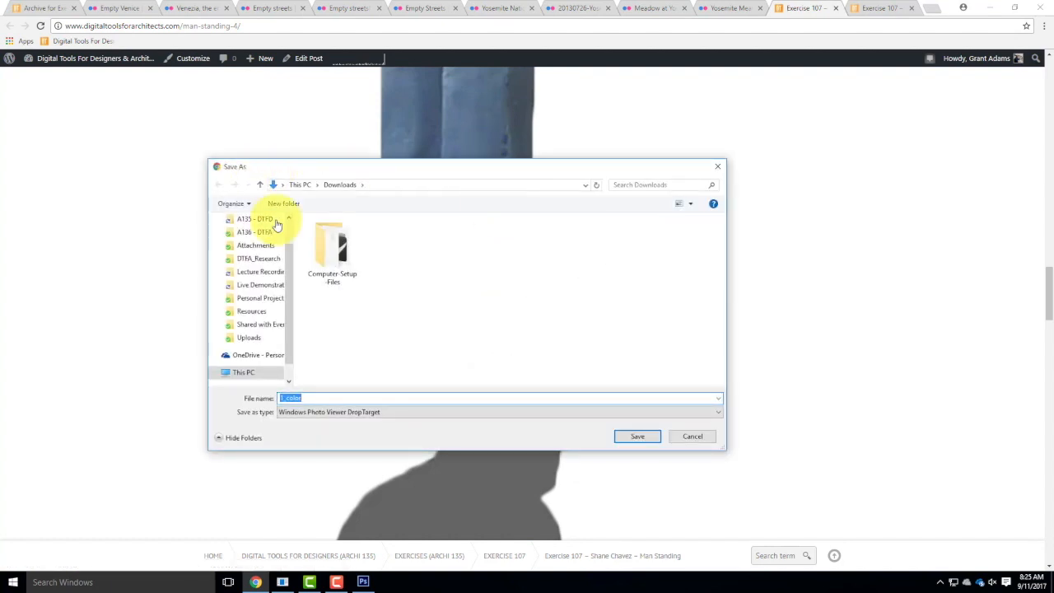
left_click(256, 285)
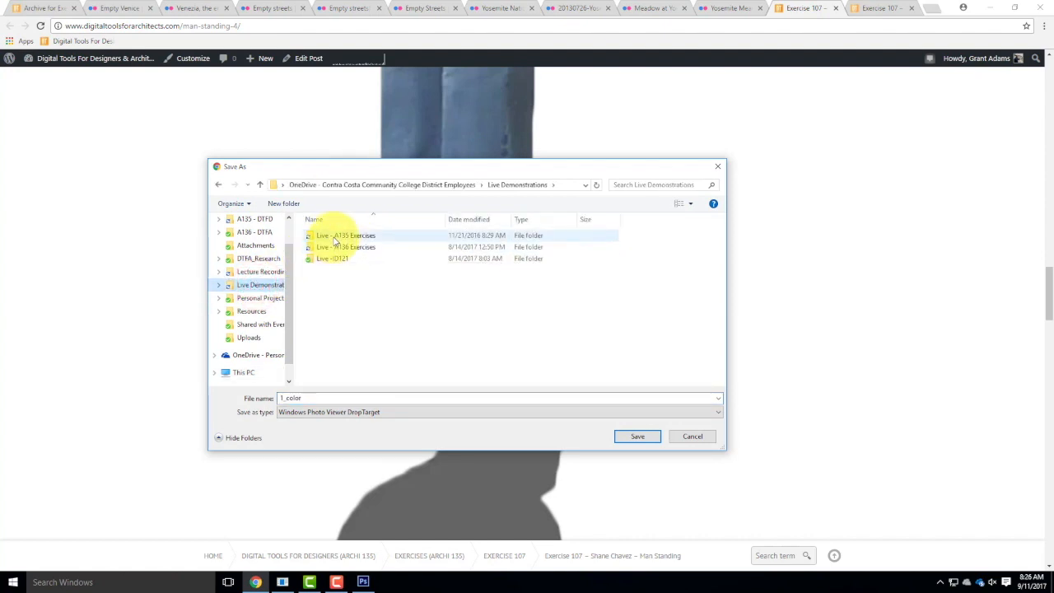
double_click(332, 236)
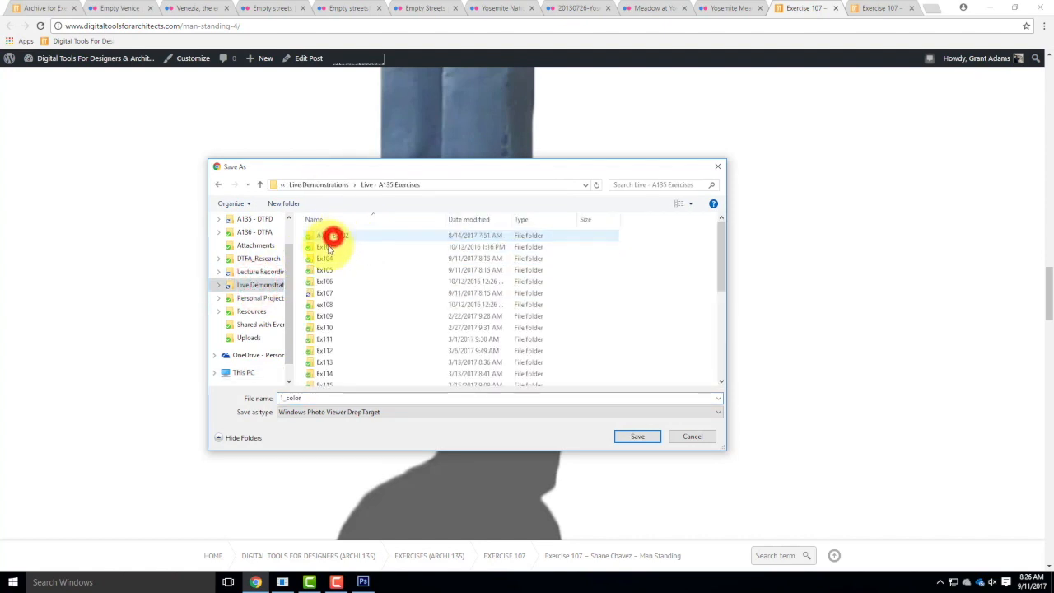
double_click(324, 306)
double_click(327, 237)
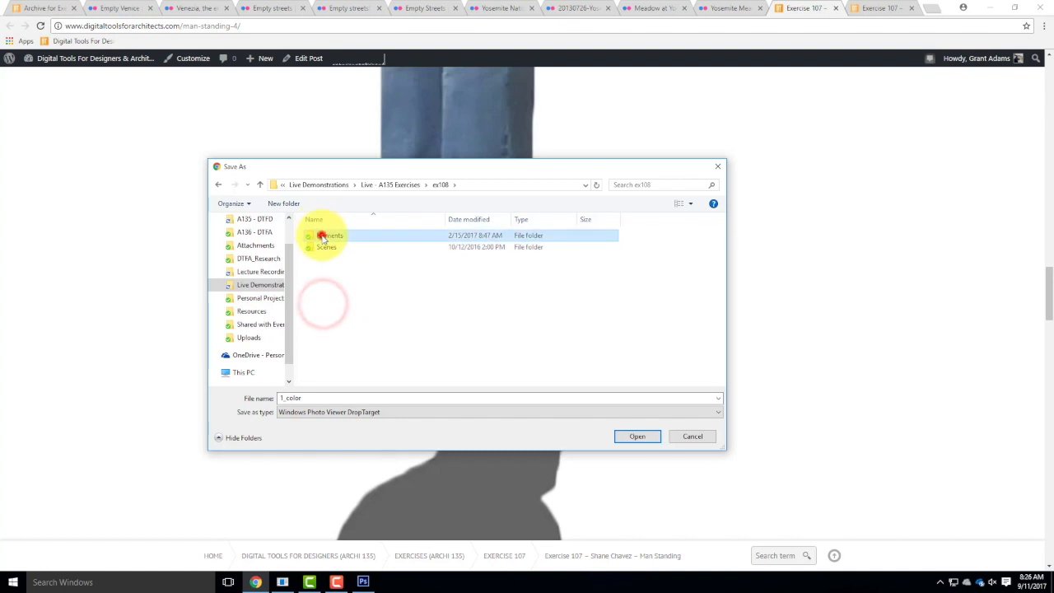
left_click(639, 435)
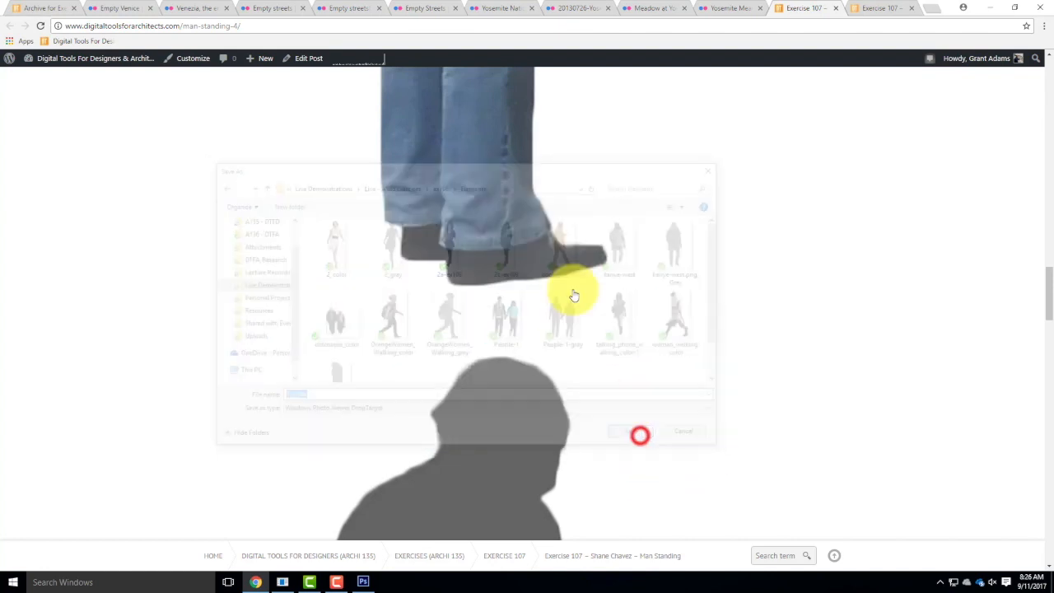
Save the gray silhouette of the standing man from the same post as 1_gray in the same folder.
scroll(527, 324, "down", 6)
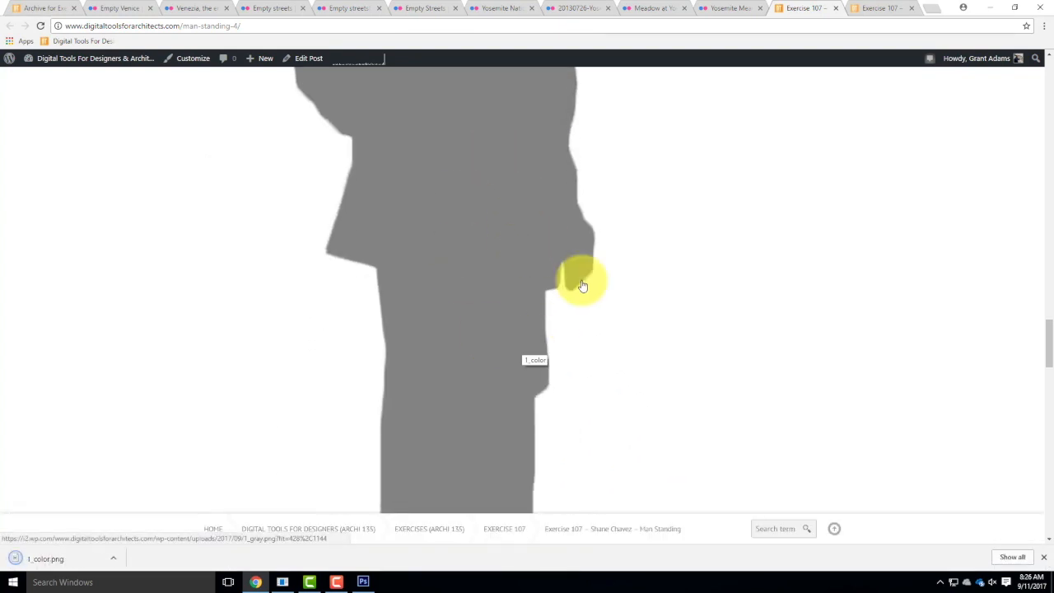
right_click(469, 233)
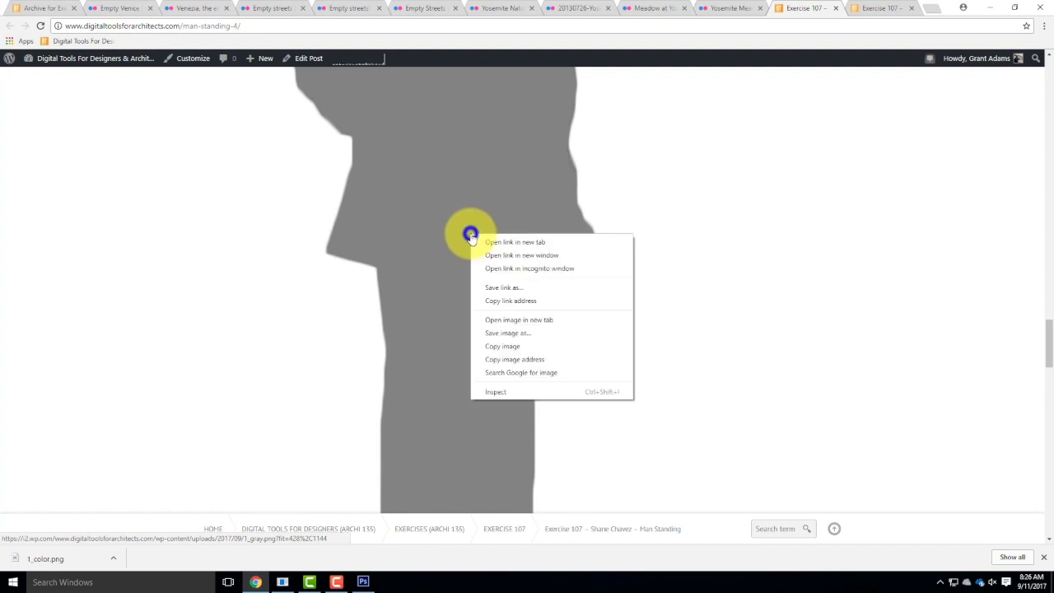
left_click(501, 287)
left_click(632, 437)
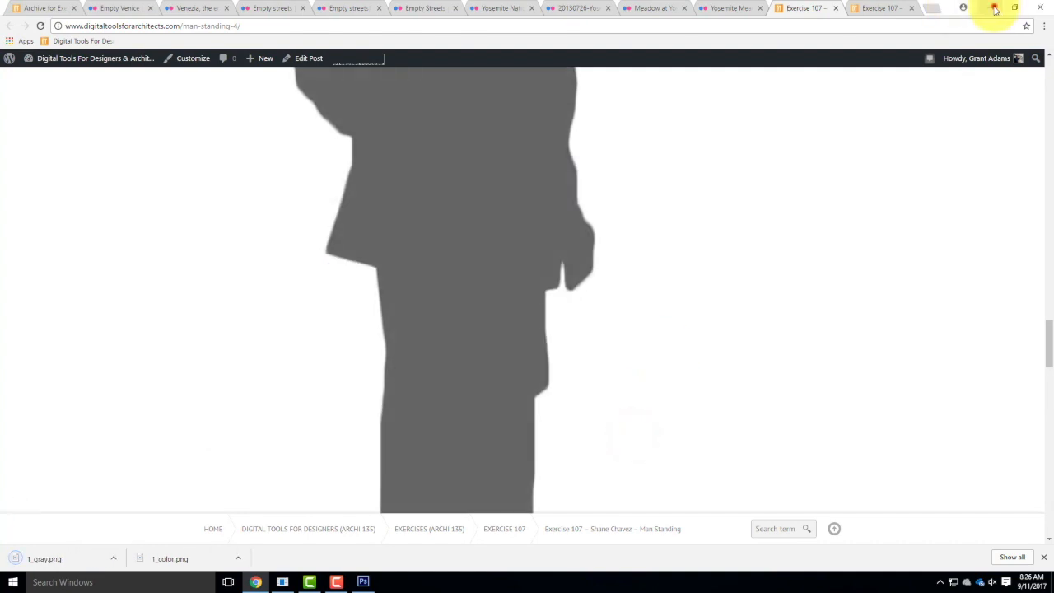
Switch to Photoshop and place the 1_color cut-out from the ex108 Elements folder into the street scene.
left_click(995, 9)
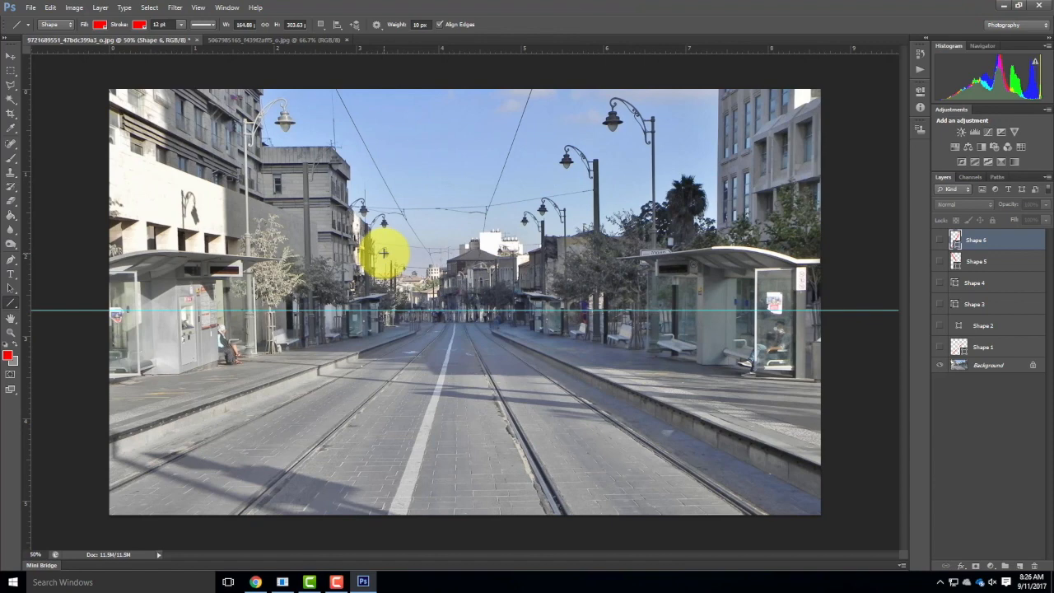
left_click(31, 8)
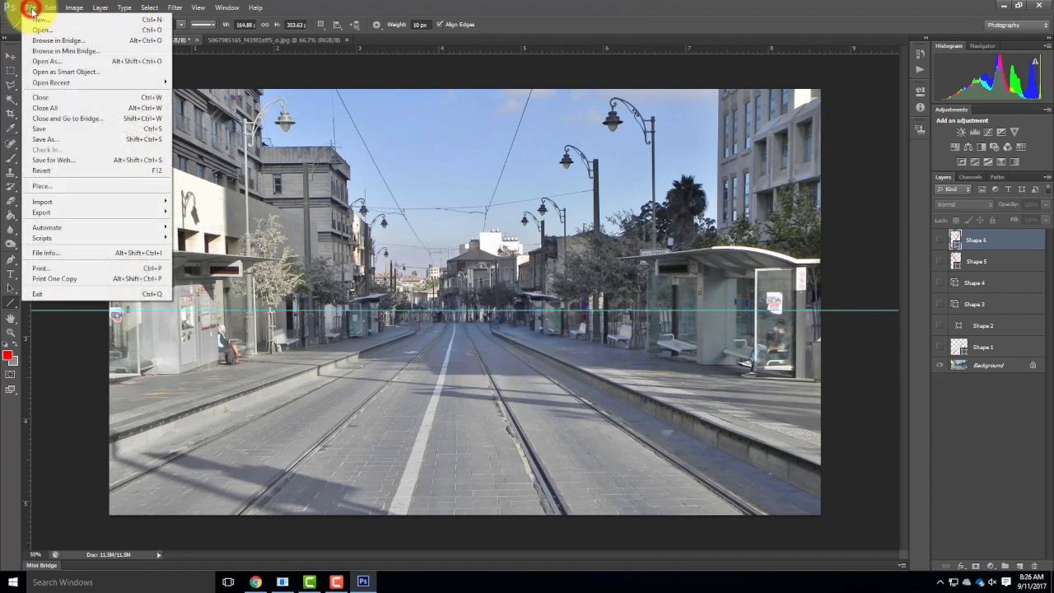
left_click(59, 188)
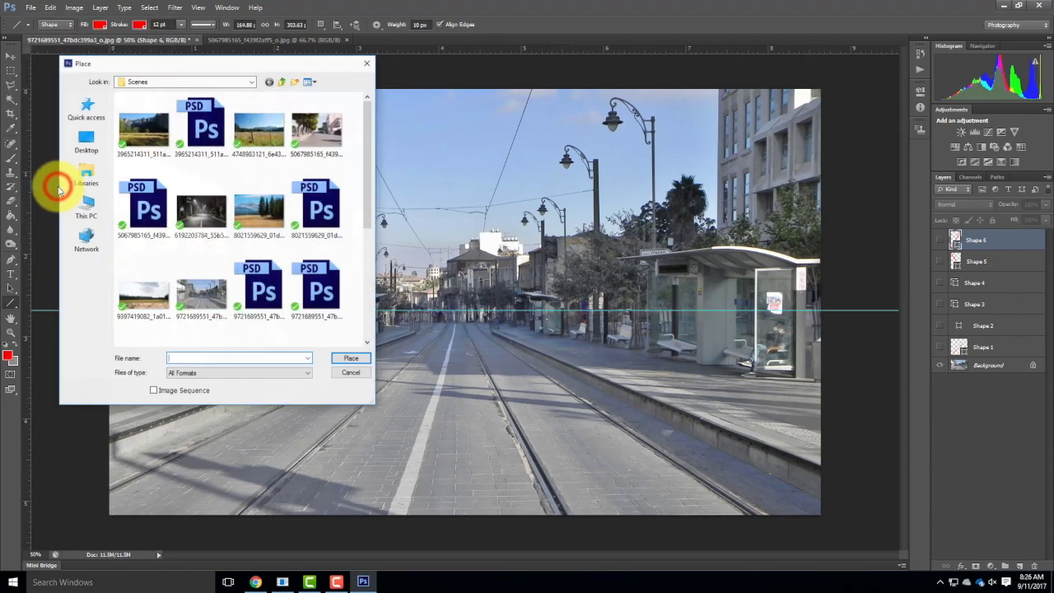
left_click(215, 71)
left_click(276, 83)
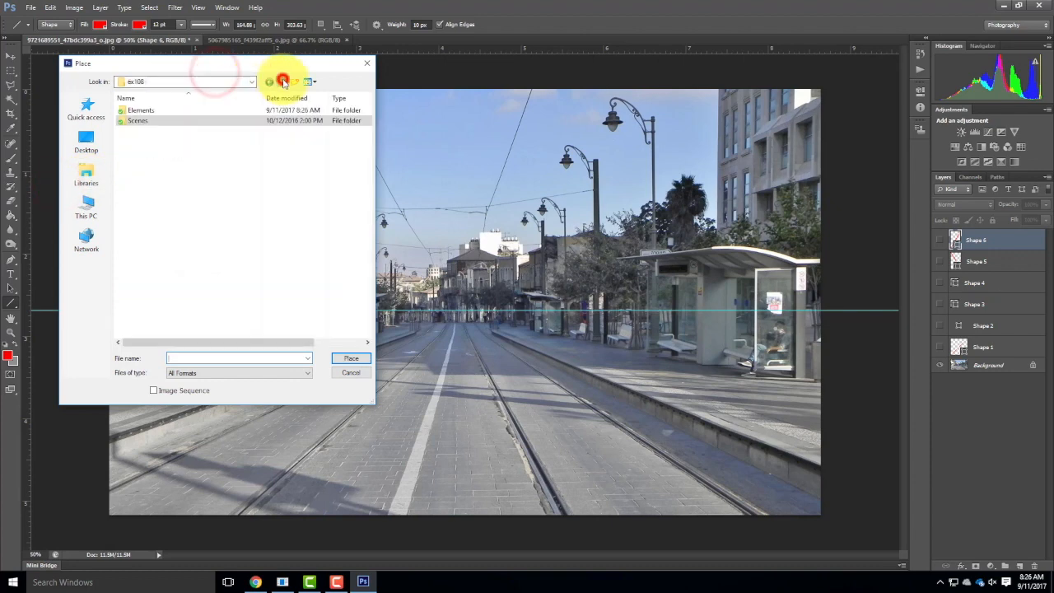
double_click(138, 108)
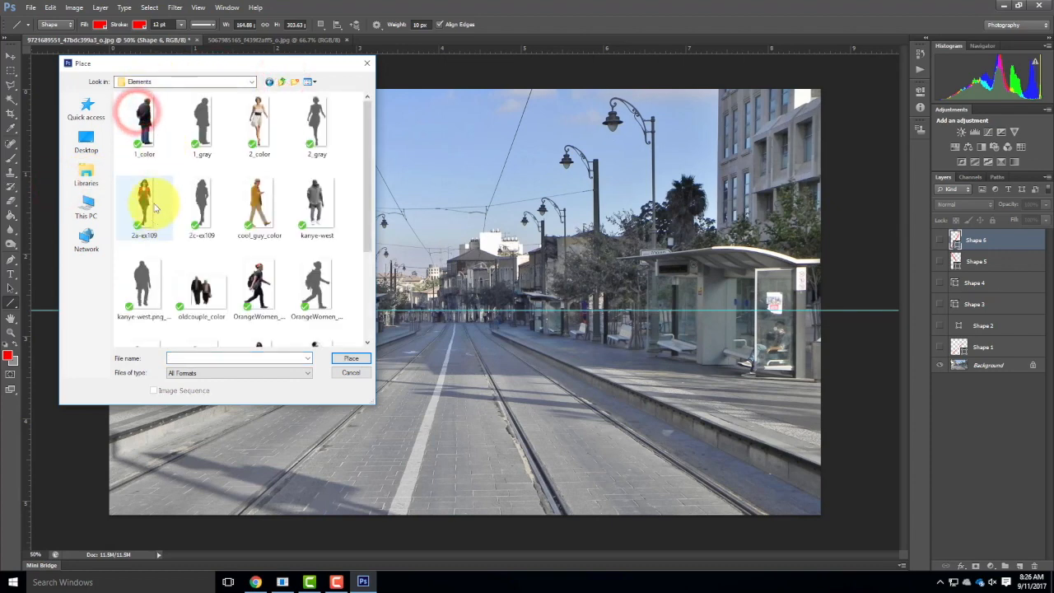
left_click(143, 119)
left_click(350, 359)
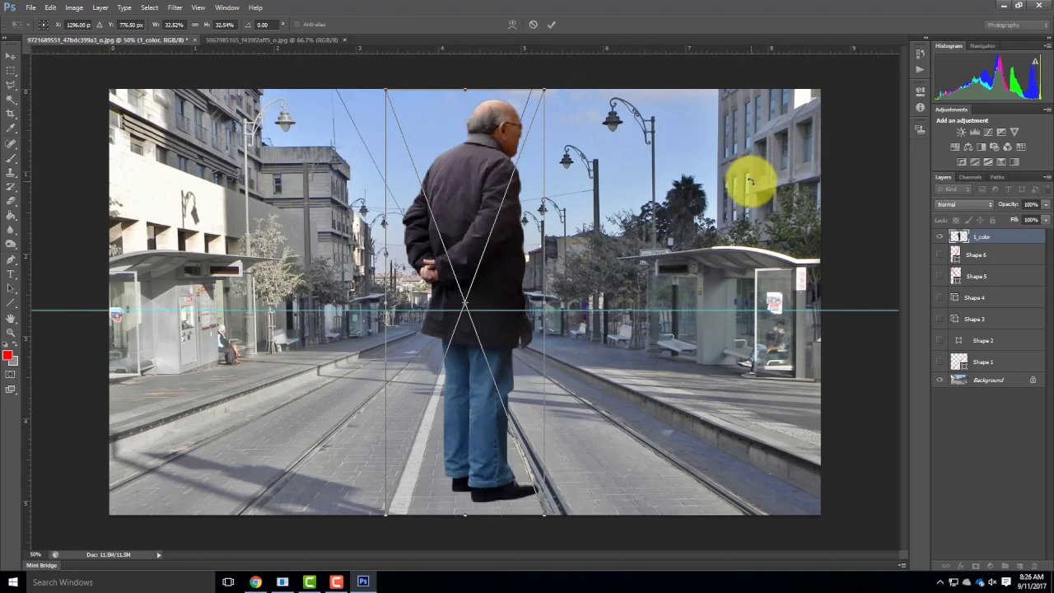
Flip the placed standing man vertically.
left_click(49, 6)
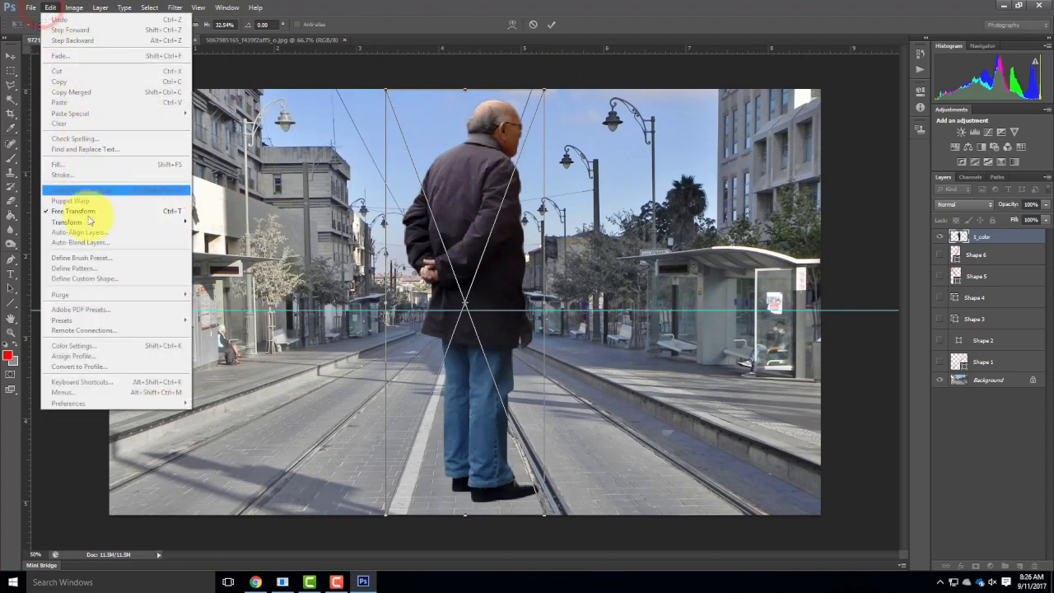
mouse_move(93, 222)
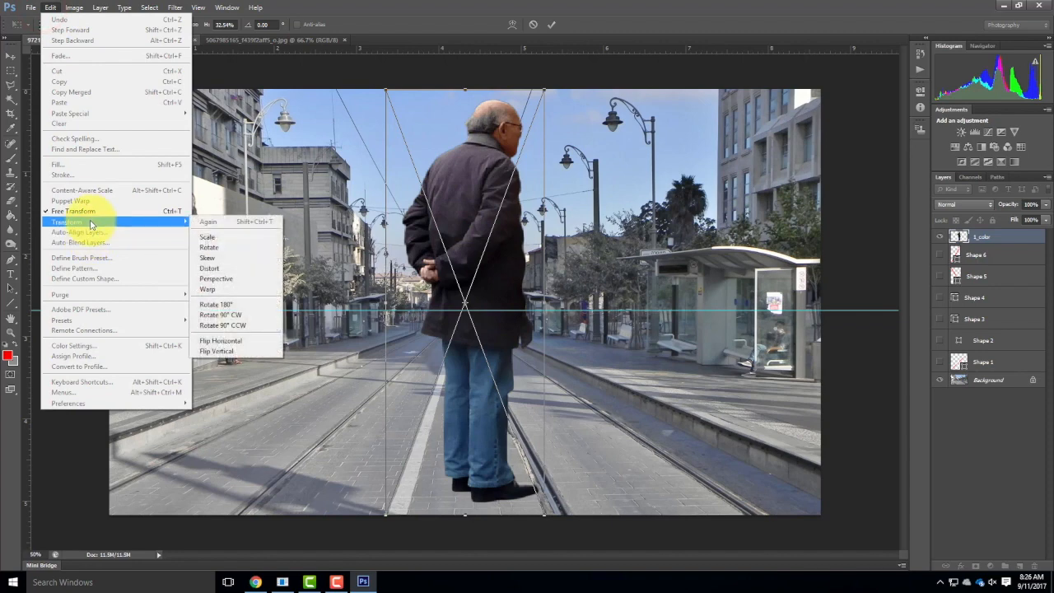
left_click(263, 351)
Flip the standing man horizontally, and flip him vertically again so he stands upright facing the other way.
left_click(48, 8)
left_click(48, 7)
left_click(49, 7)
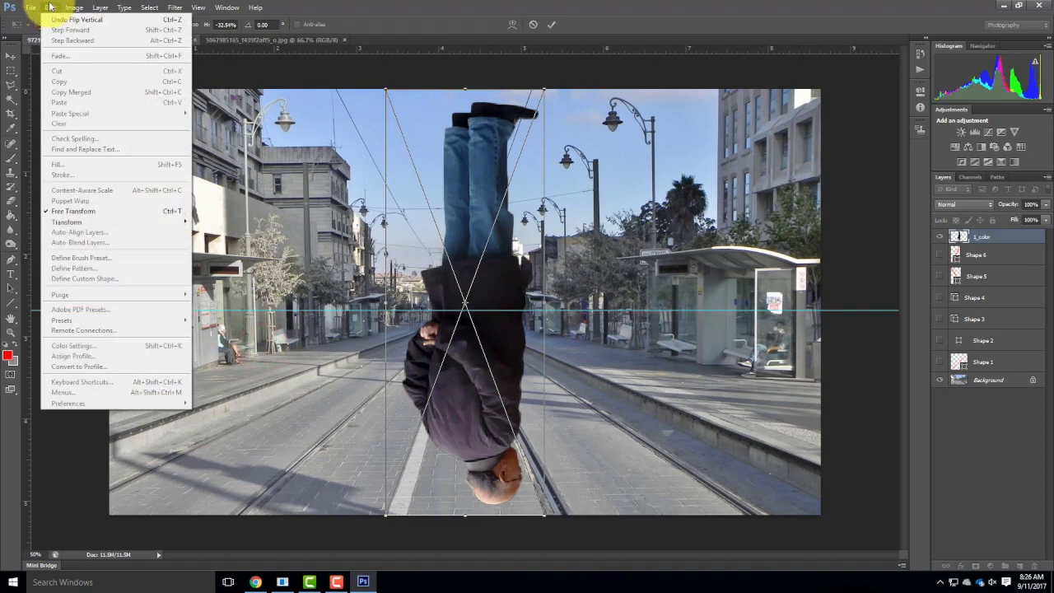
key("ctrl+z")
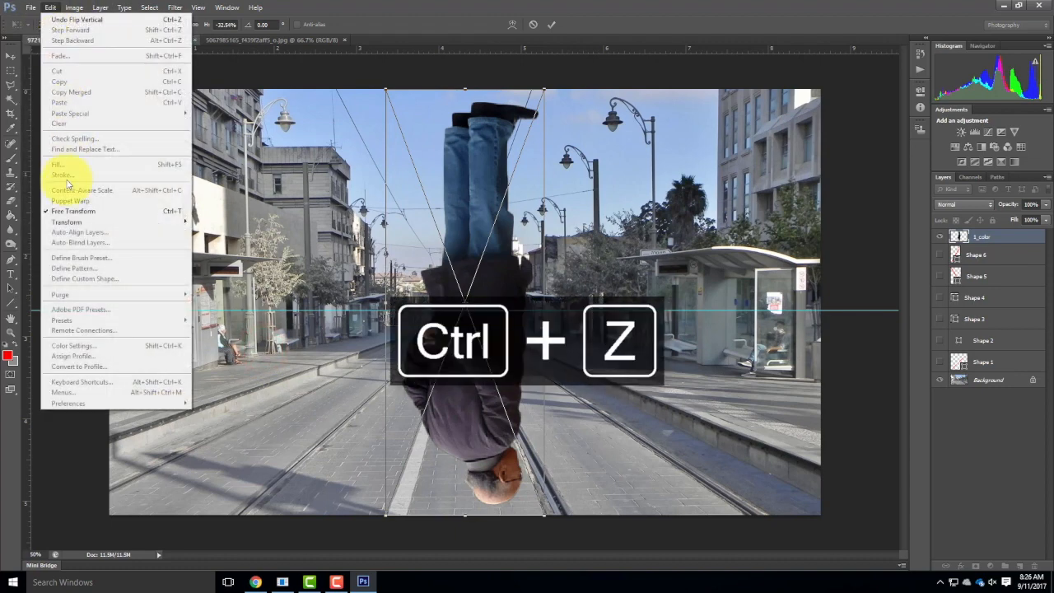
mouse_move(83, 227)
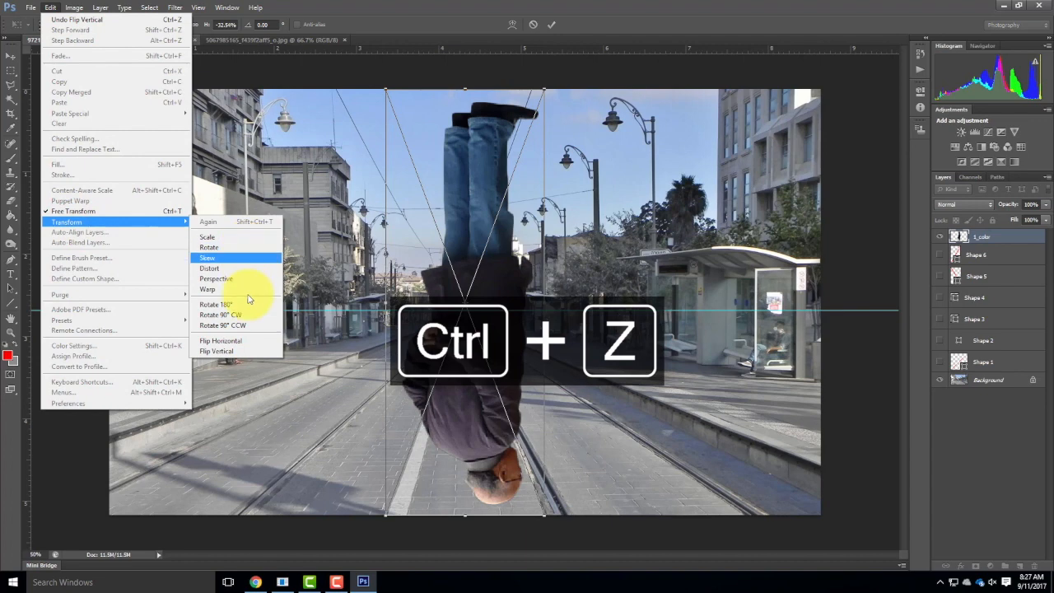
left_click(247, 340)
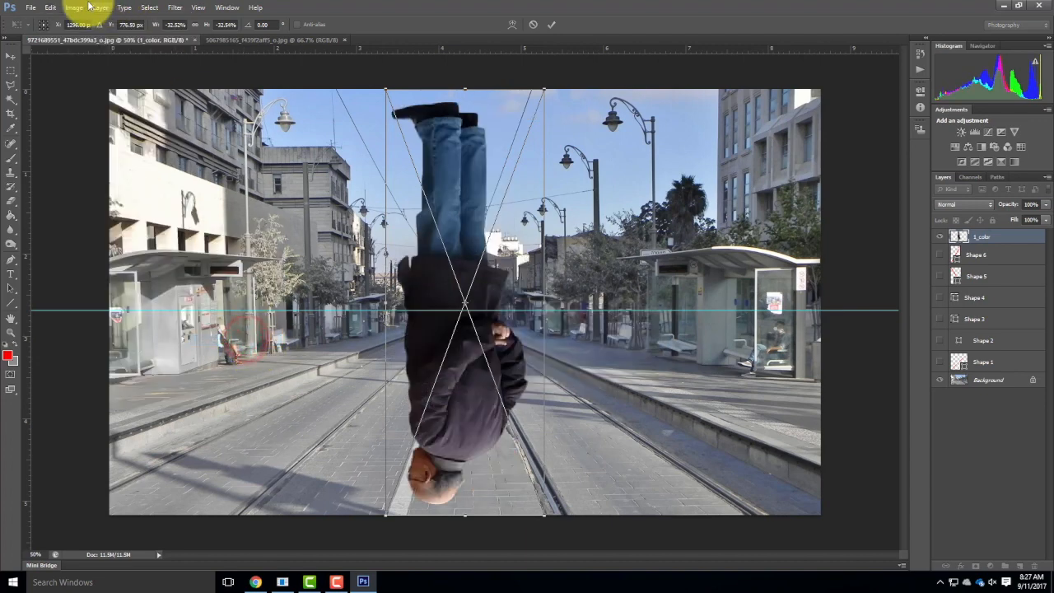
left_click(56, 6)
mouse_move(106, 222)
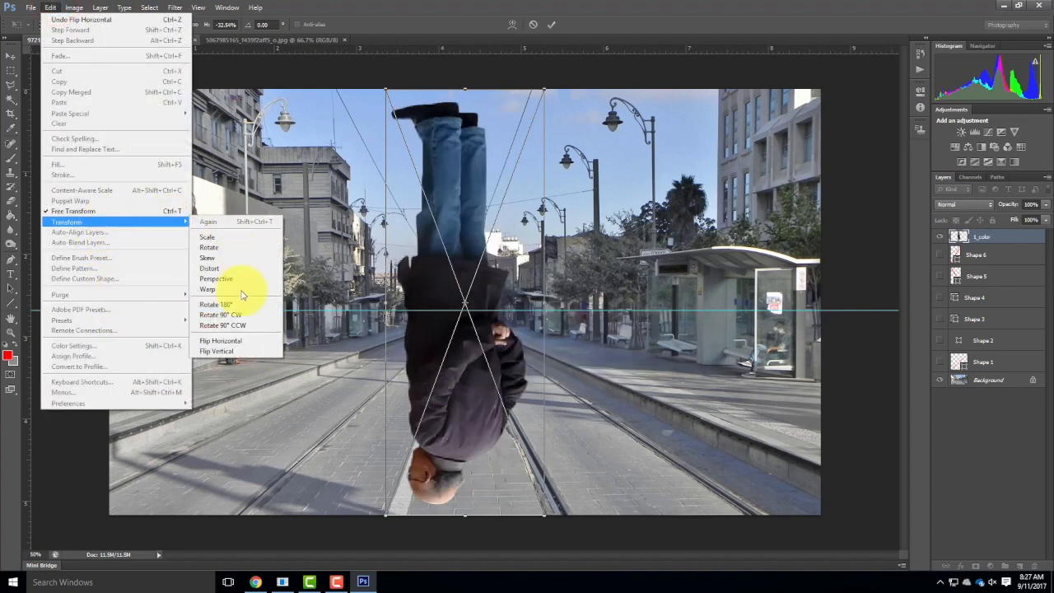
left_click(241, 352)
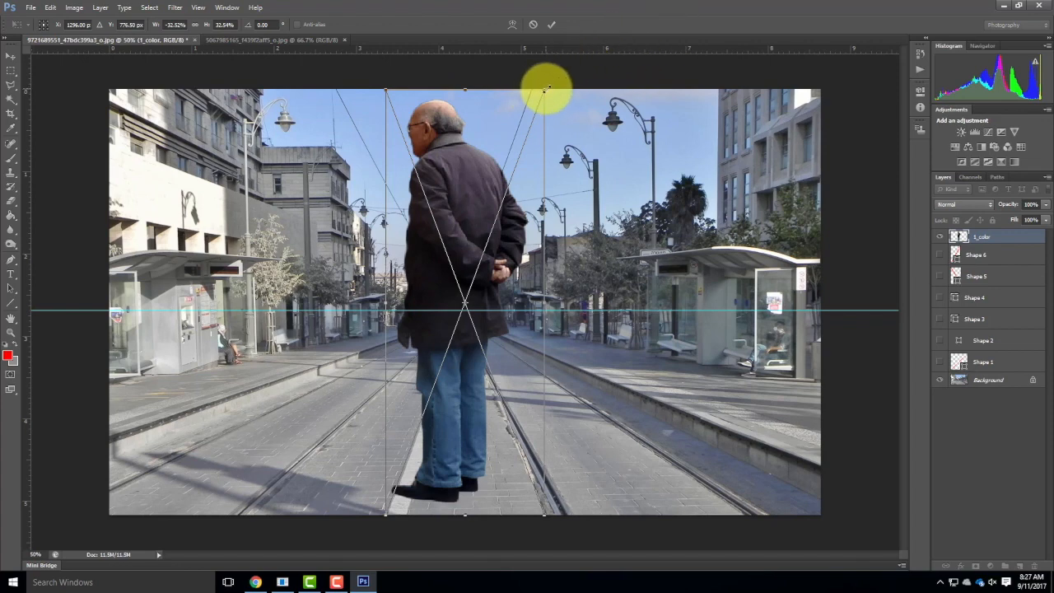
Scale the man proportionally to about 17% with his head near the horizon guide, and move him between the right-hand tram rails.
left_click_drag(546, 88, 562, 134)
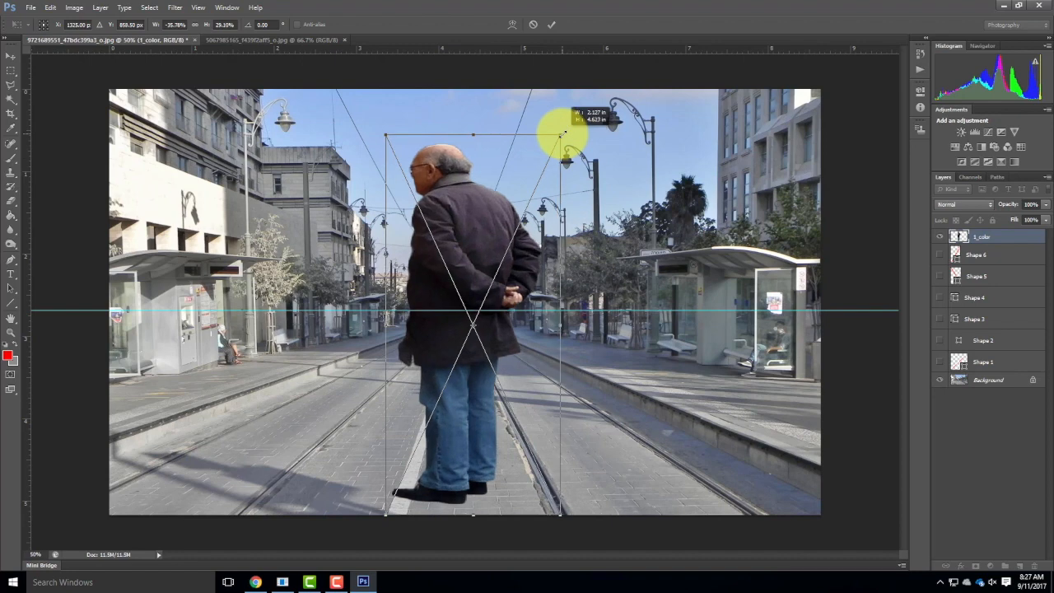
left_click_drag(562, 133, 474, 290)
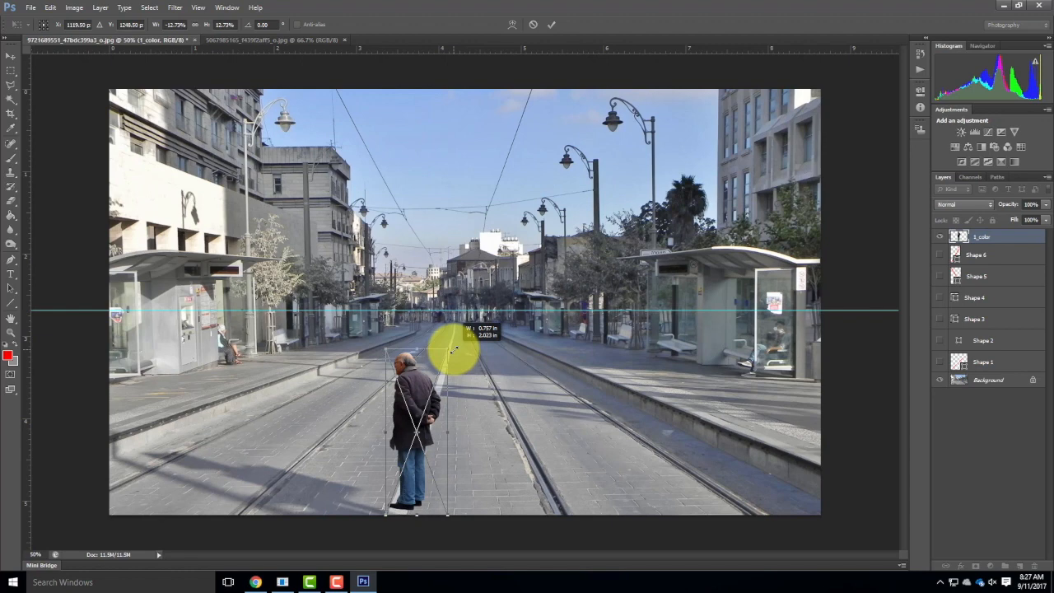
left_click_drag(453, 349, 559, 239)
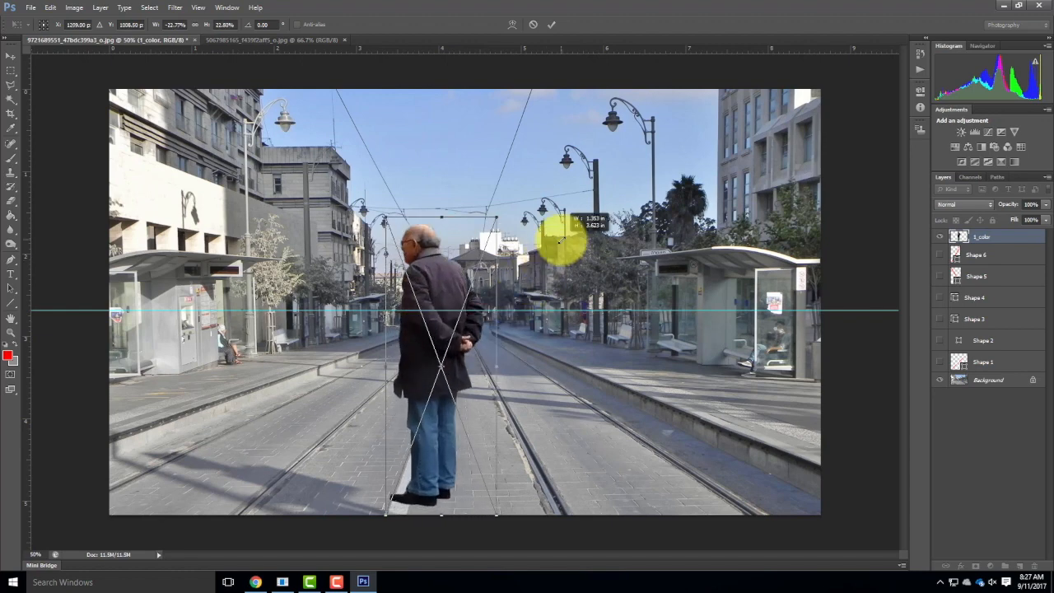
left_click_drag(560, 240, 515, 306)
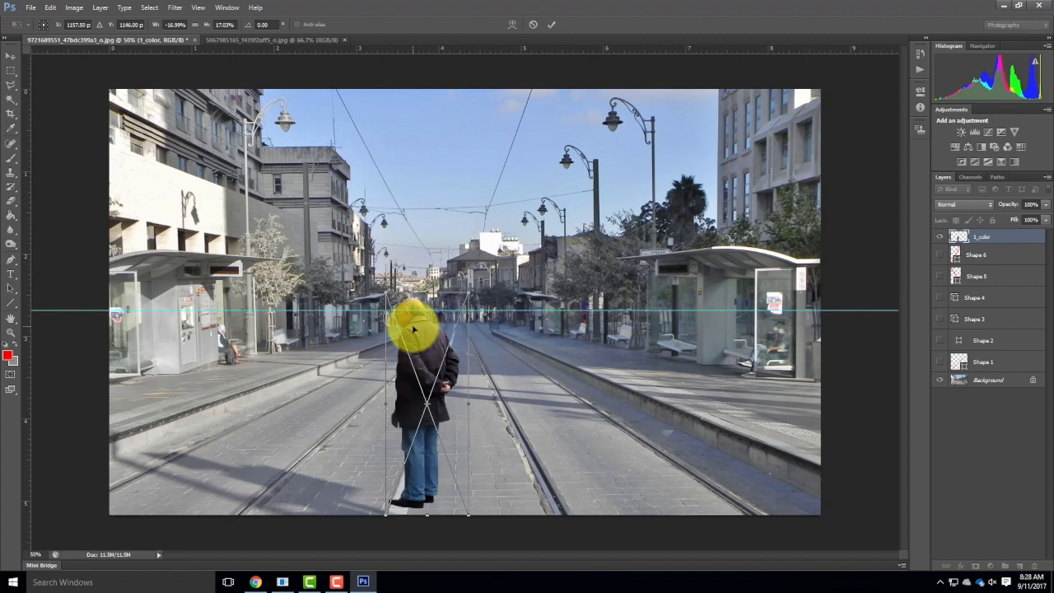
left_click_drag(428, 348, 599, 352)
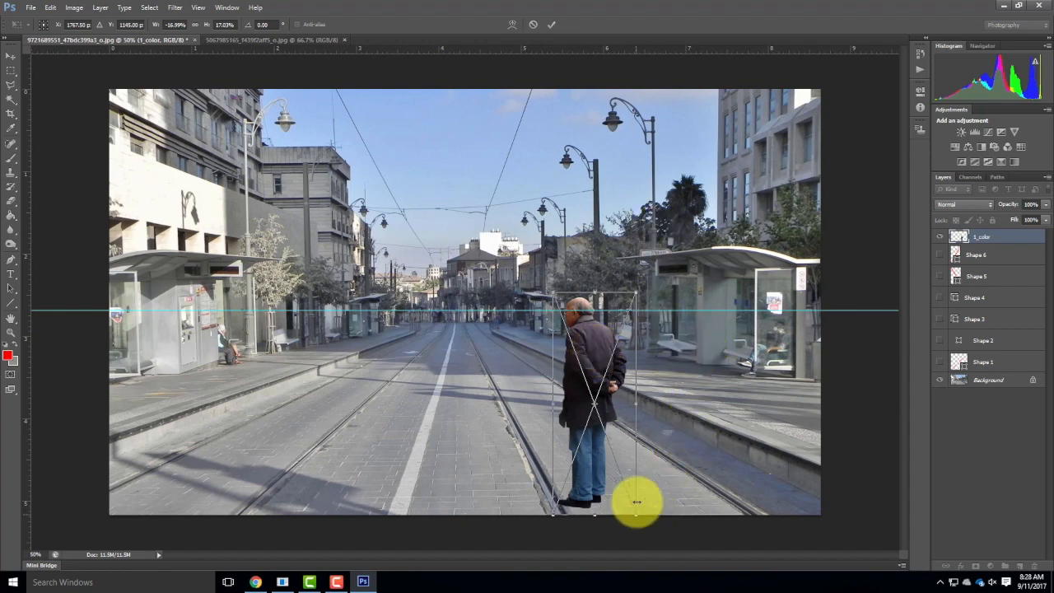
mouse_move(637, 288)
left_mouse_down()
mouse_move(549, 365)
mouse_move(627, 289)
left_mouse_up()
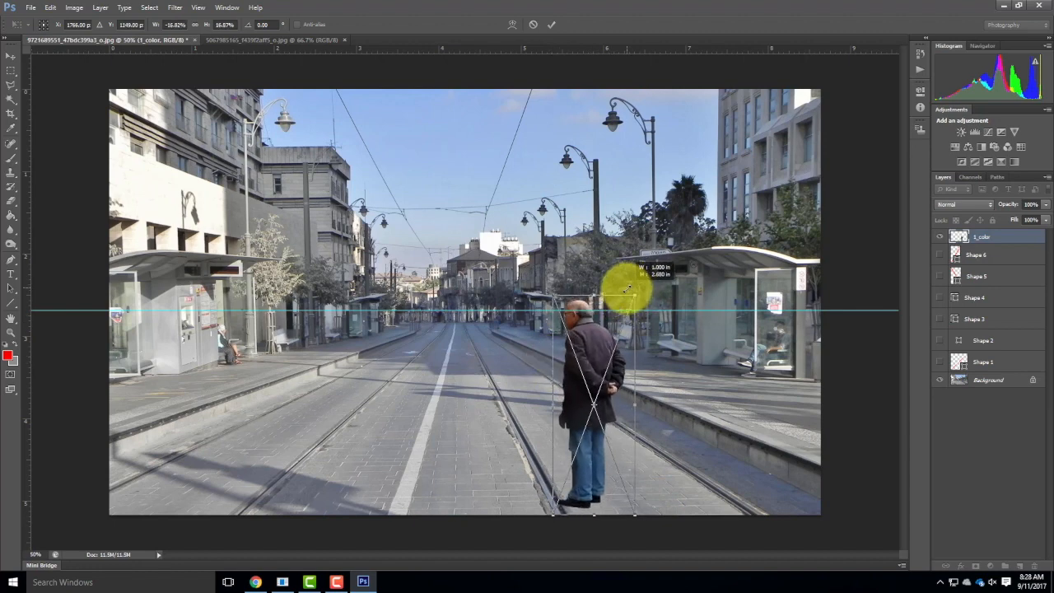
Shrink the man to about 3.3% and move him far down the street with his head kept on the horizon guide.
left_click_drag(634, 516, 557, 397)
left_click_drag(570, 328, 535, 340)
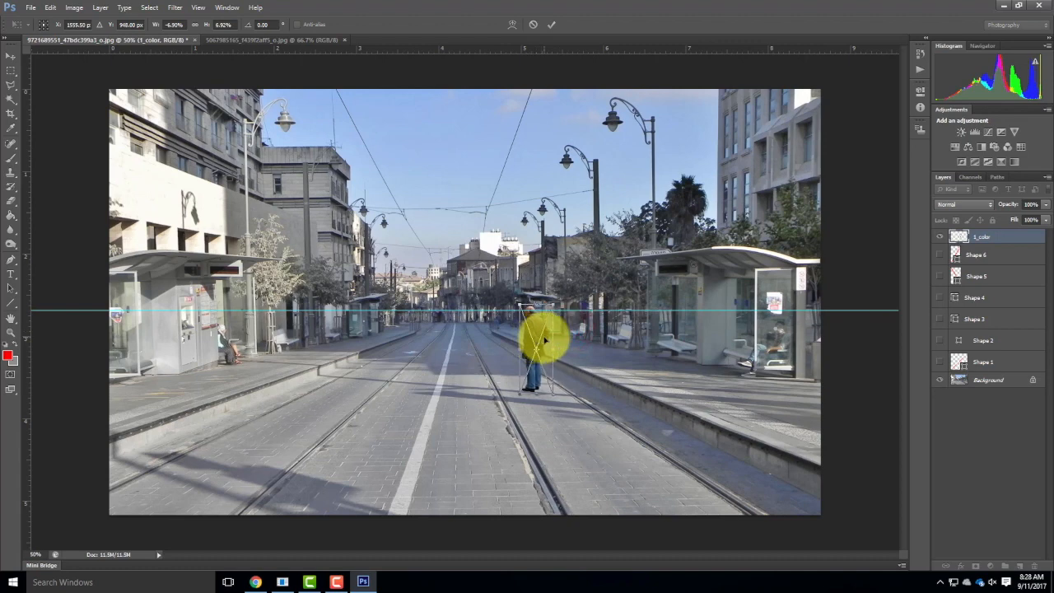
left_click_drag(554, 393, 494, 320)
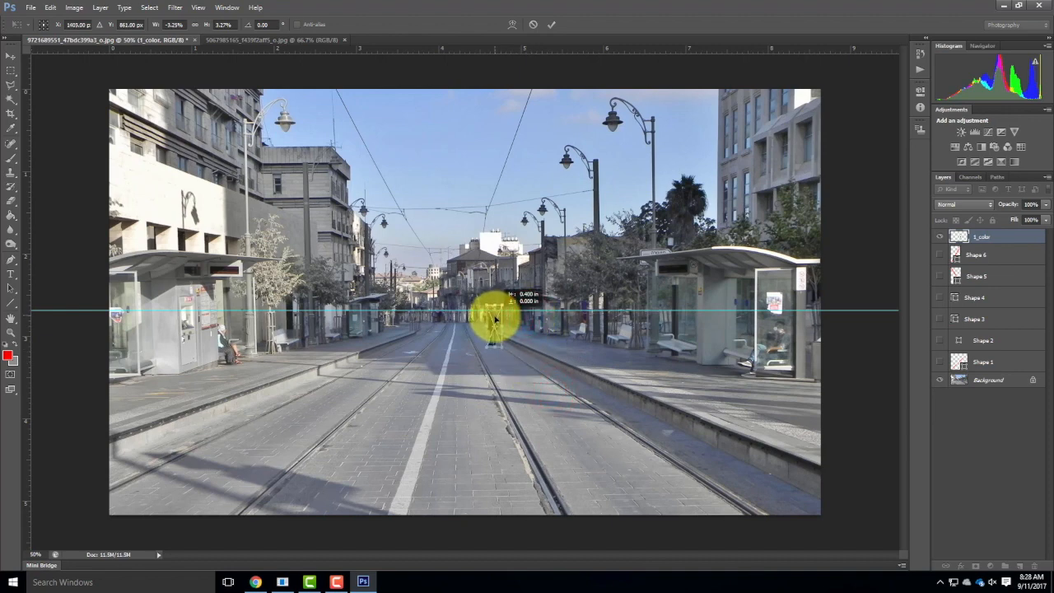
left_click_drag(491, 320, 490, 321)
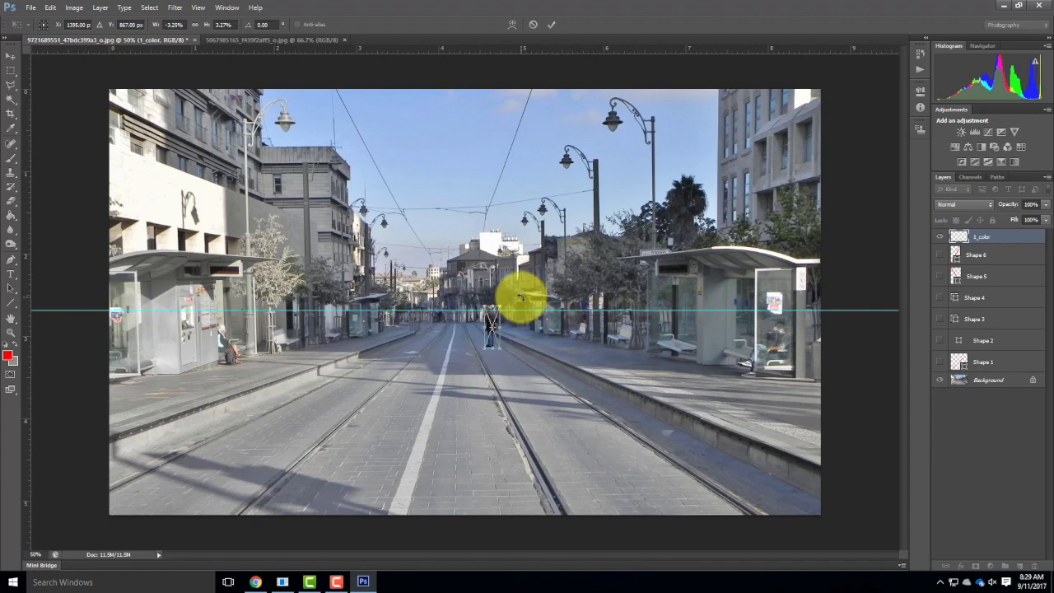
Enlarge the man to about 13.5%, stand him between the right-hand tram rails with his head at the horizon guide, and commit the placement.
left_click_drag(499, 346, 555, 464)
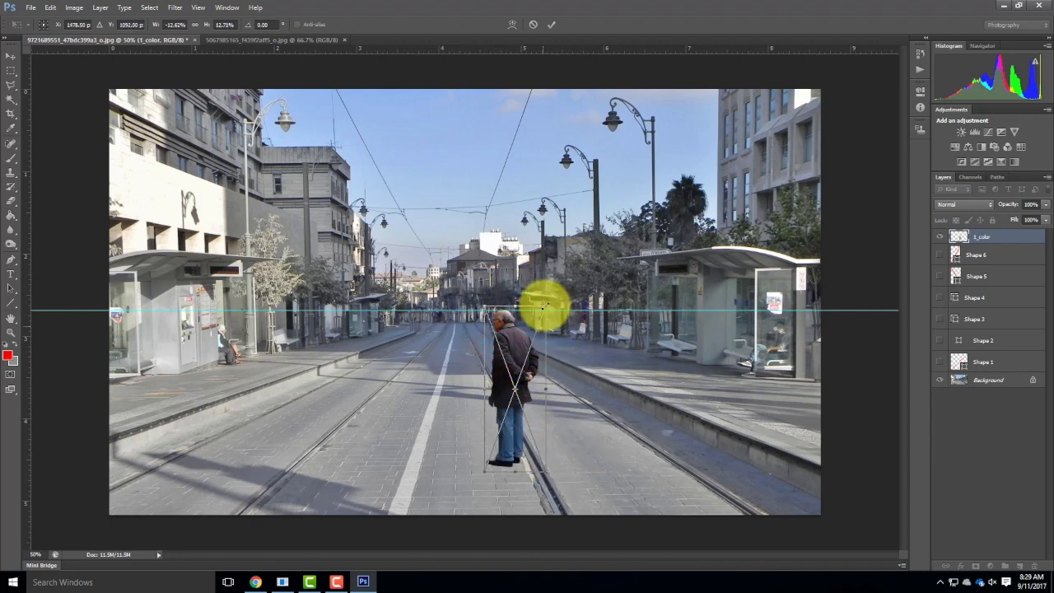
left_click_drag(544, 301, 550, 295)
left_click_drag(497, 363, 585, 337)
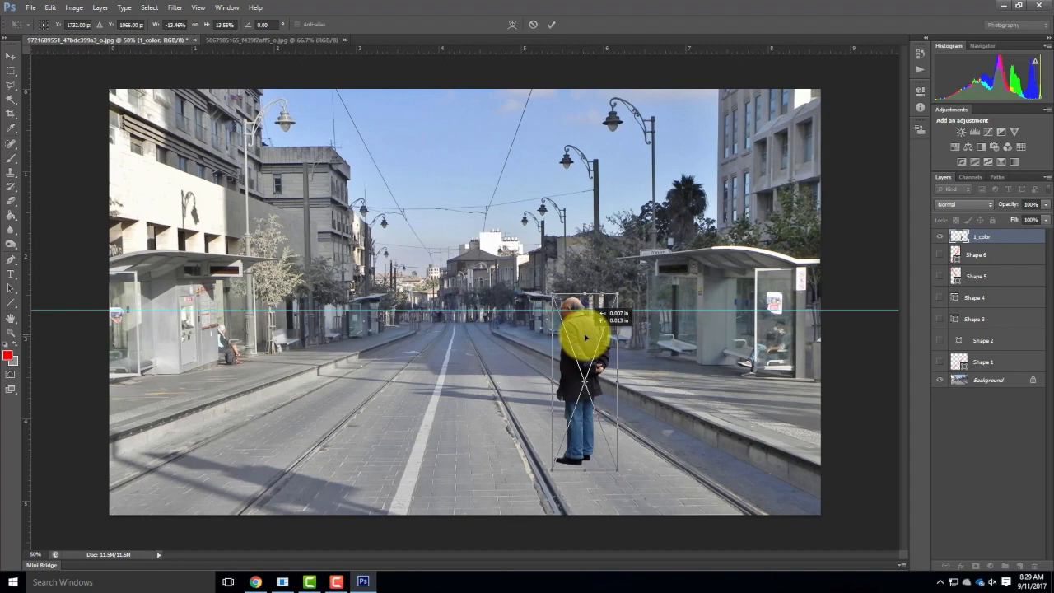
left_click_drag(586, 338, 586, 337)
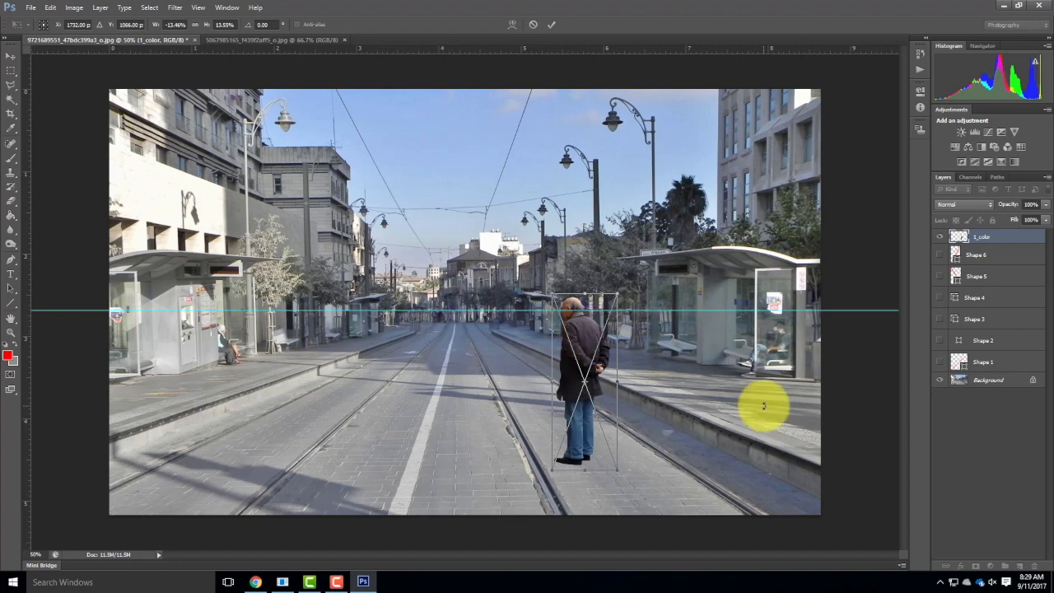
left_click(553, 25)
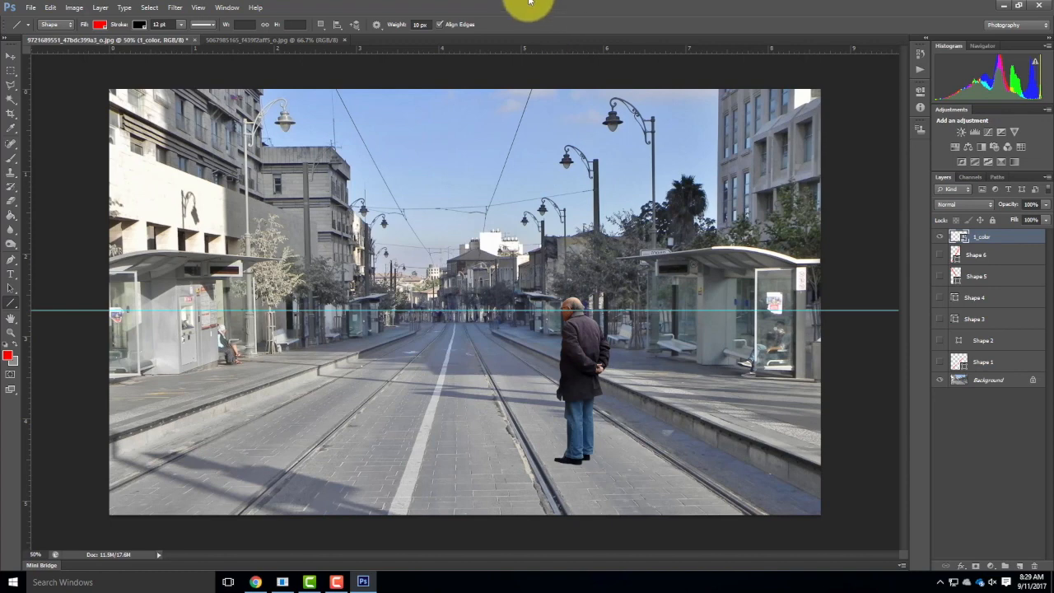
Activate Free Transform on the 1_color layer and commit it.
left_click(52, 8)
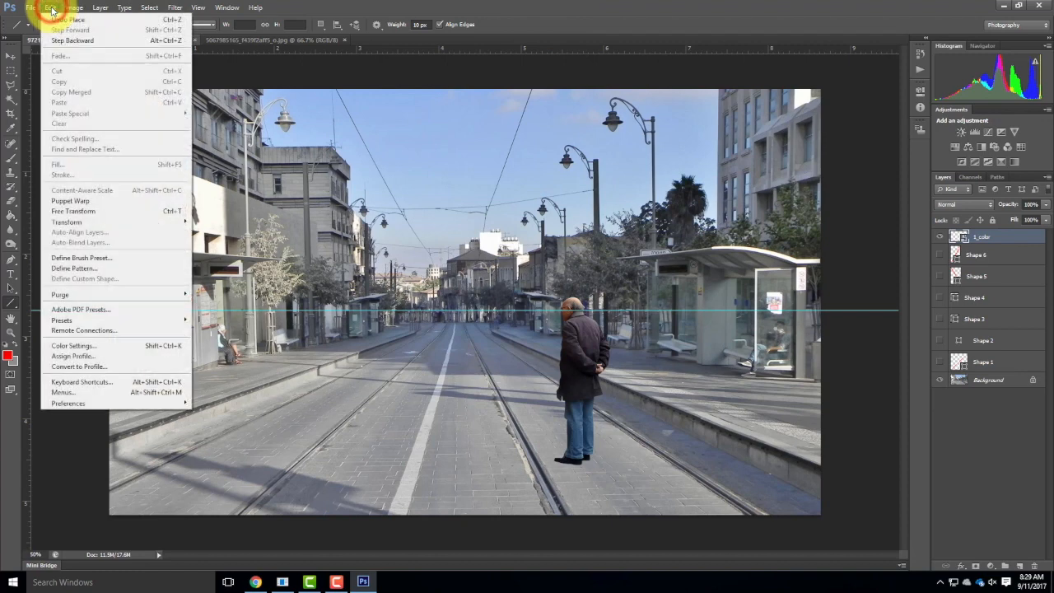
left_click(90, 212)
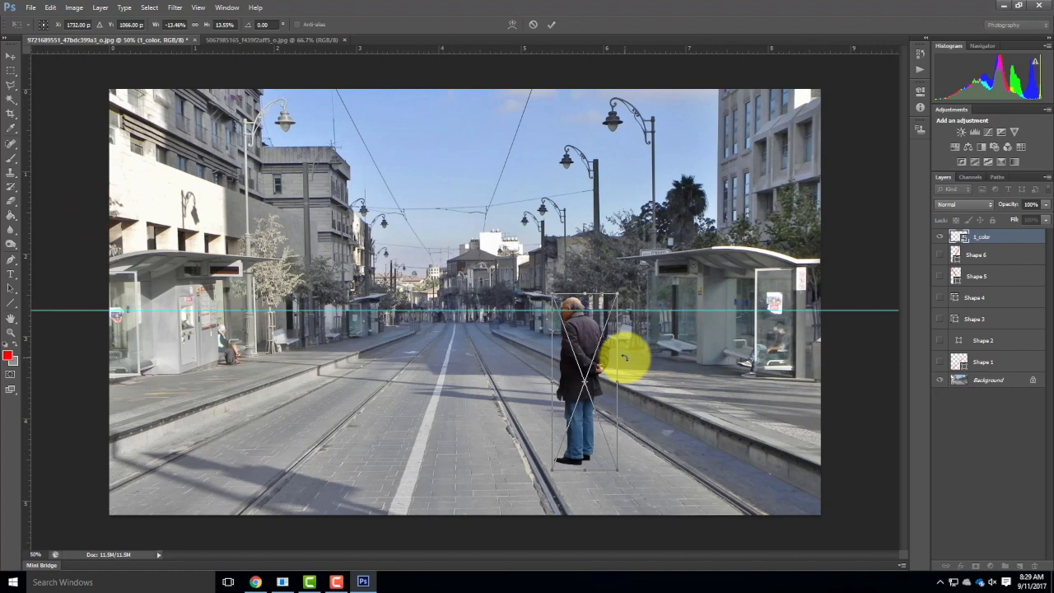
left_click(551, 24)
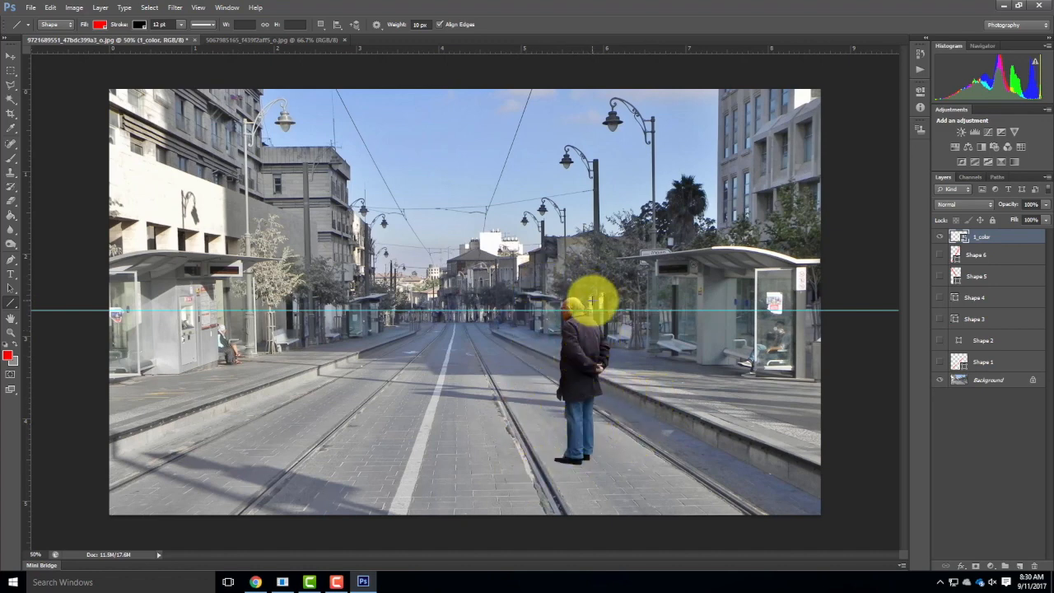
Examine the man's shoes against the paving up close, and return to the view of the whole street.
key("ctrl+equal")
key("ctrl+equal")
key("ctrl+equal")
key("ctrl+equal")
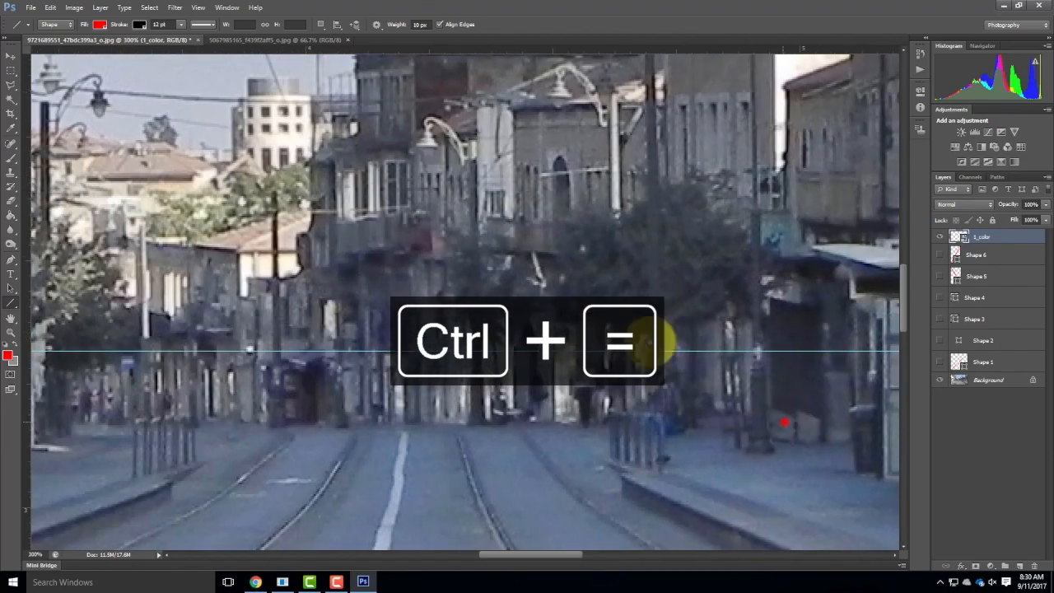
left_click_drag(651, 342, 605, 149)
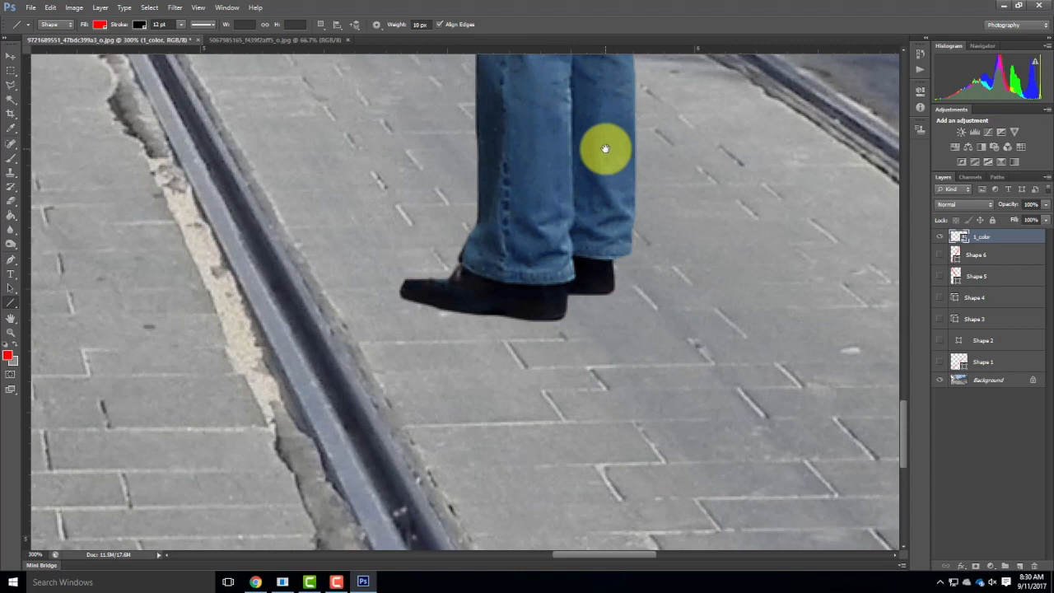
key("ctrl+minus")
key("ctrl+minus")
key("ctrl+minus")
key("ctrl+minus")
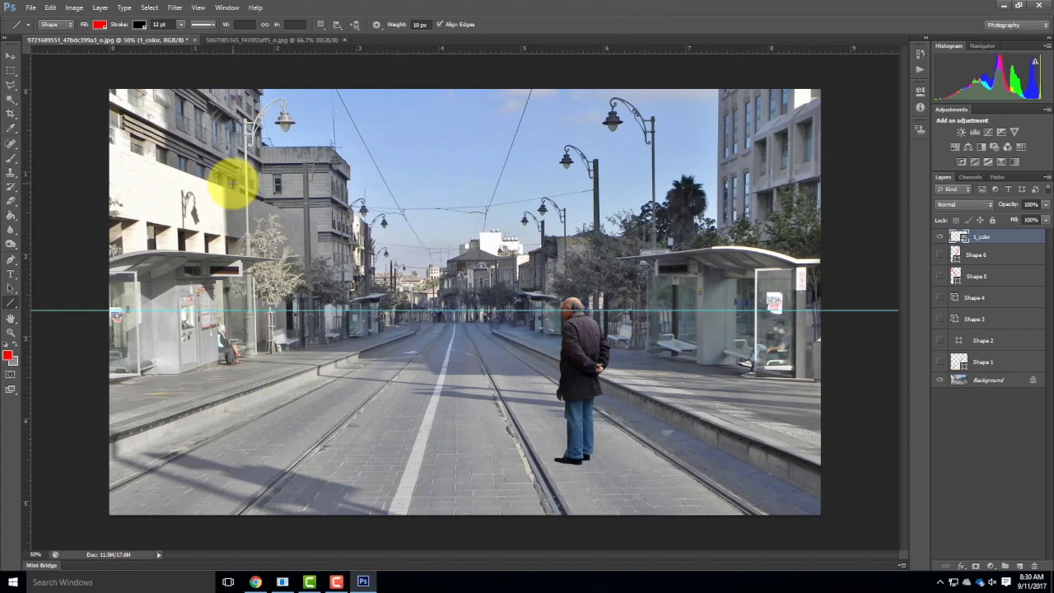
Place the 1_gray silhouette into the street photo and flip it horizontally.
left_click(30, 7)
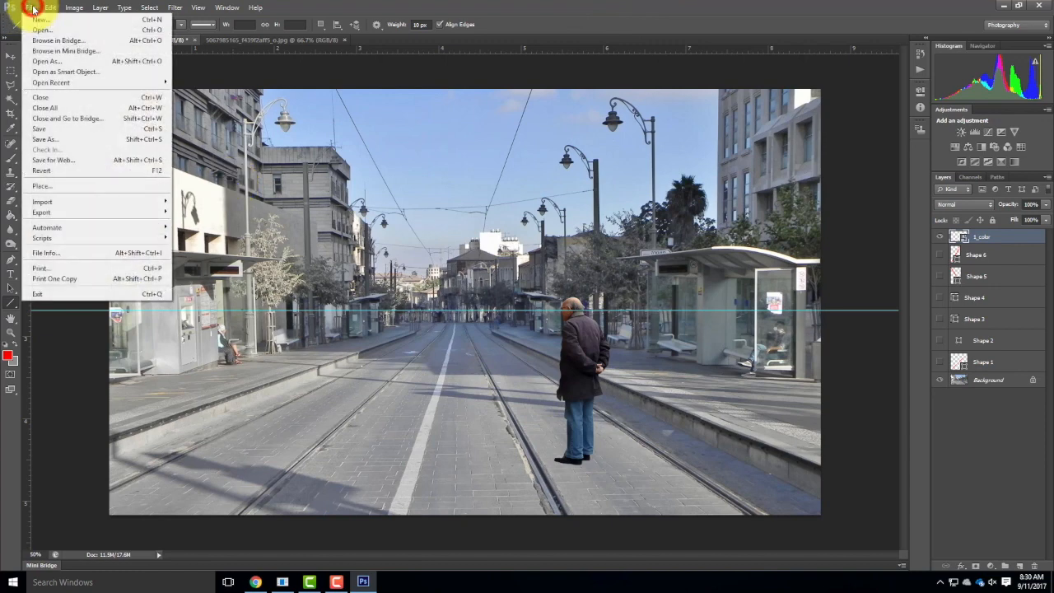
left_click(50, 193)
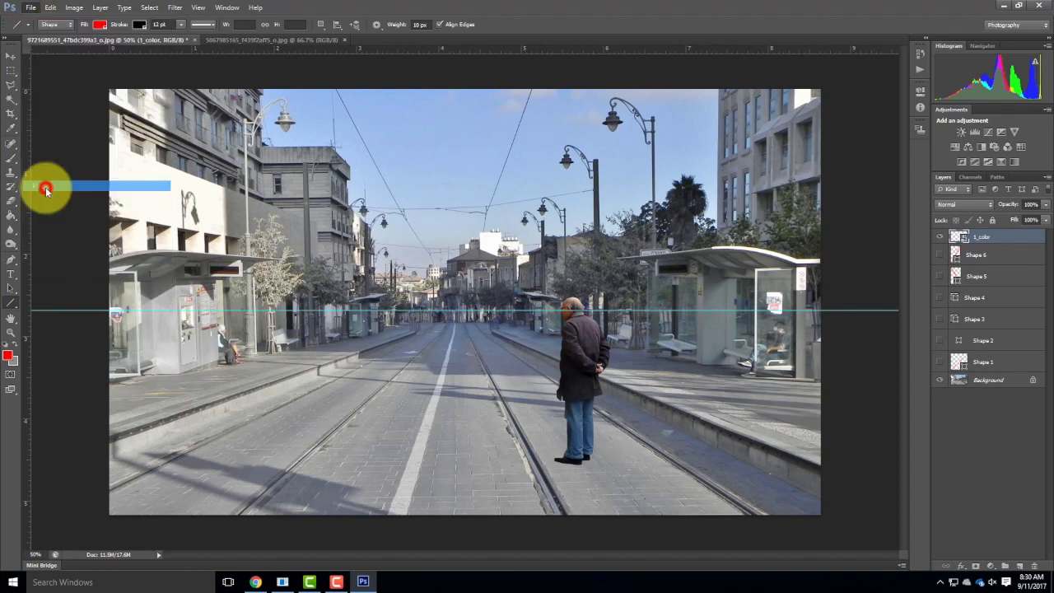
left_click(200, 124)
left_click(351, 358)
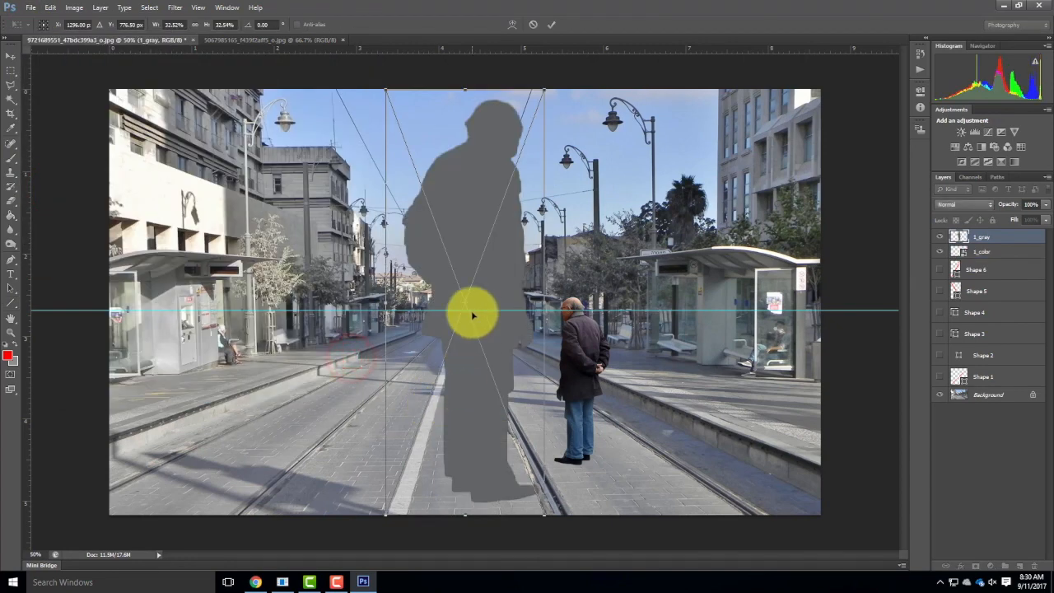
left_click(28, 8)
mouse_move(55, 9)
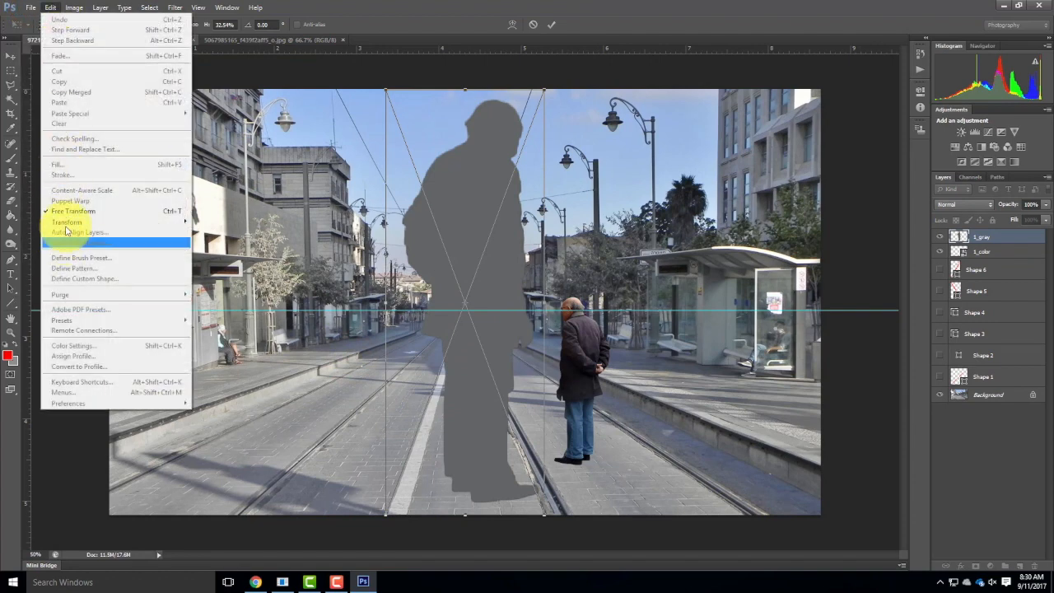
mouse_move(82, 221)
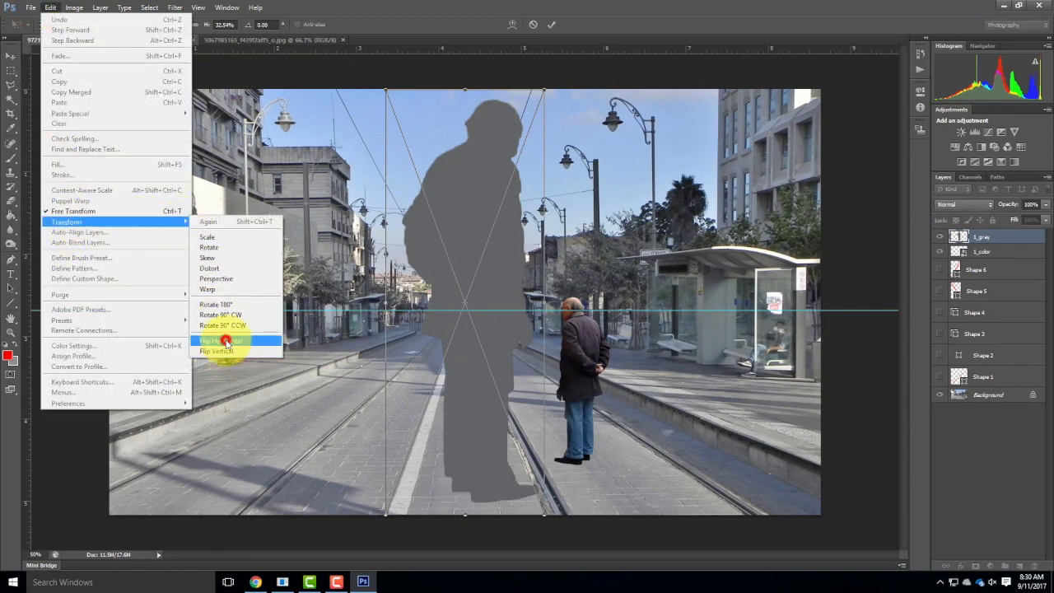
left_click(224, 340)
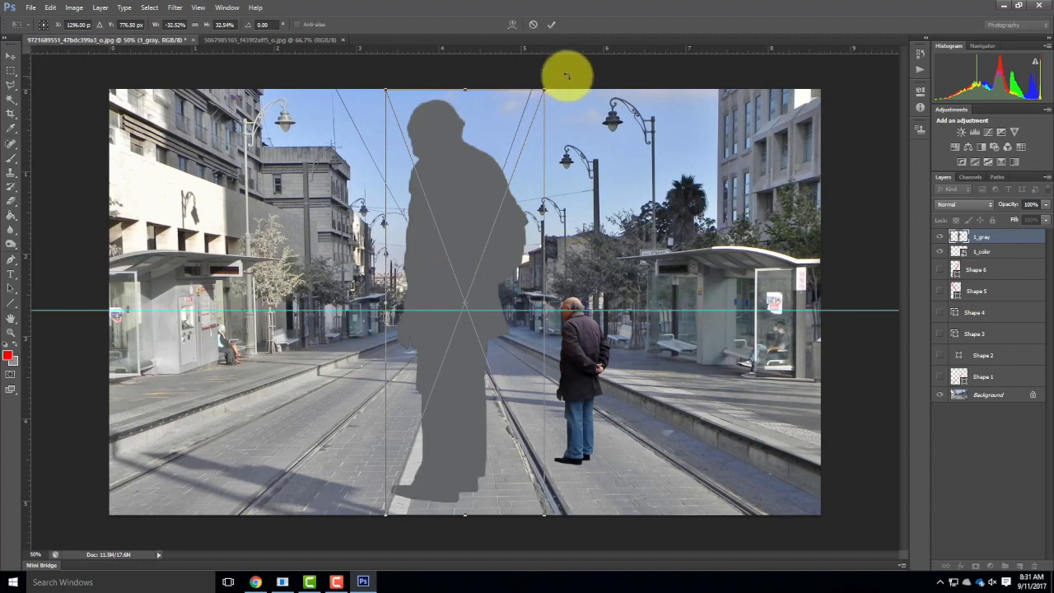
Shrink the grey silhouette to about 13.1% and move it over the standing man.
left_click_drag(384, 89, 527, 268)
left_click_drag(461, 513, 484, 463)
left_click_drag(527, 325, 574, 327)
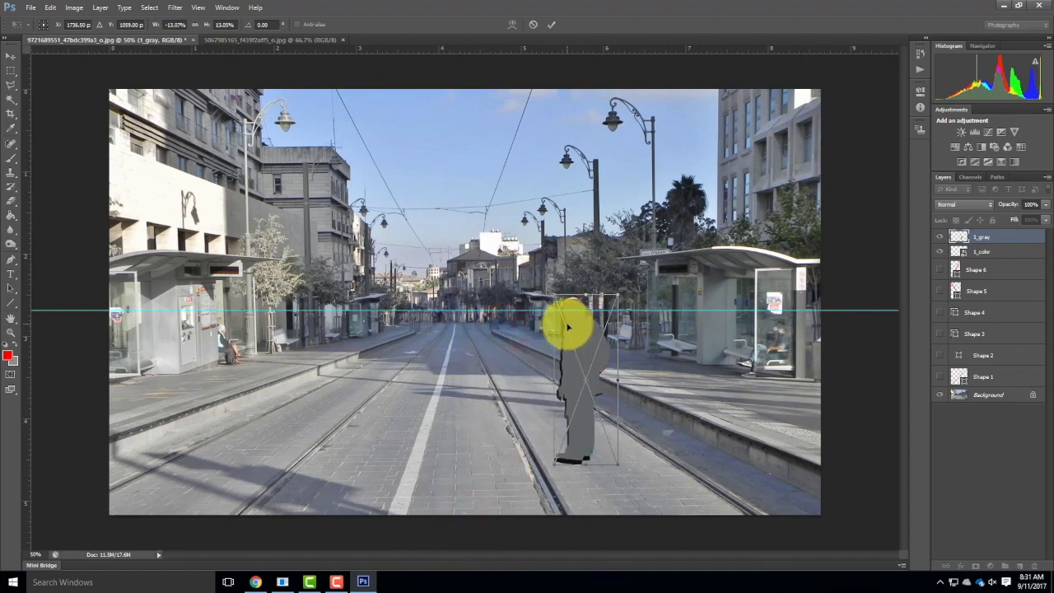
Enlarge the silhouette to about 13.6%, nudge it until it covers the man exactly, and commit the placement.
key("Left")
key("Left")
key("Left")
key("Left")
key("Left")
key("Left")
key("Up")
key("Up")
key("Up")
key("Up")
key("Up")
key("Up")
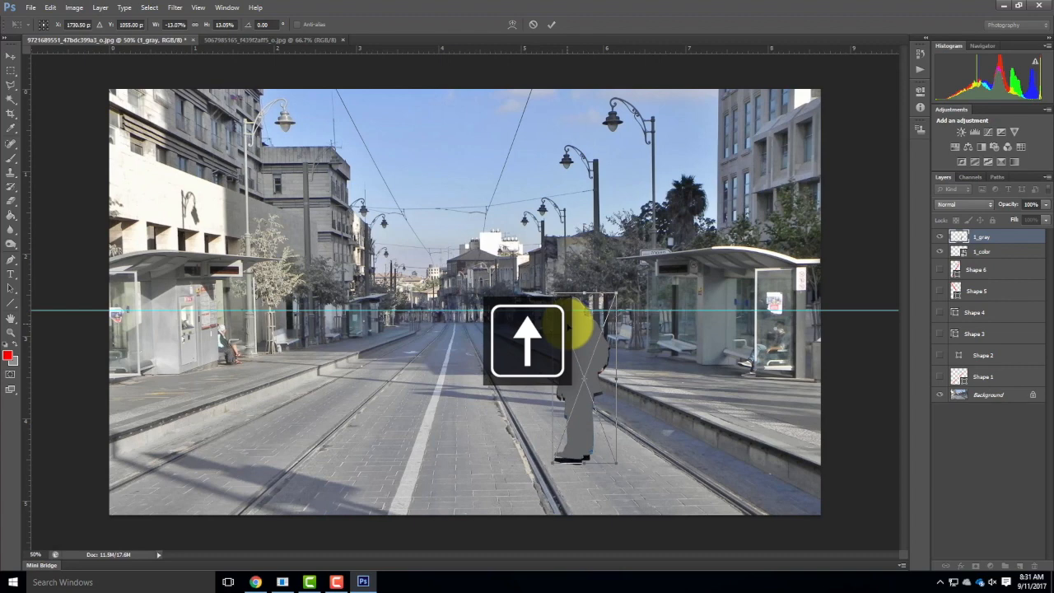
left_click_drag(616, 461, 621, 466)
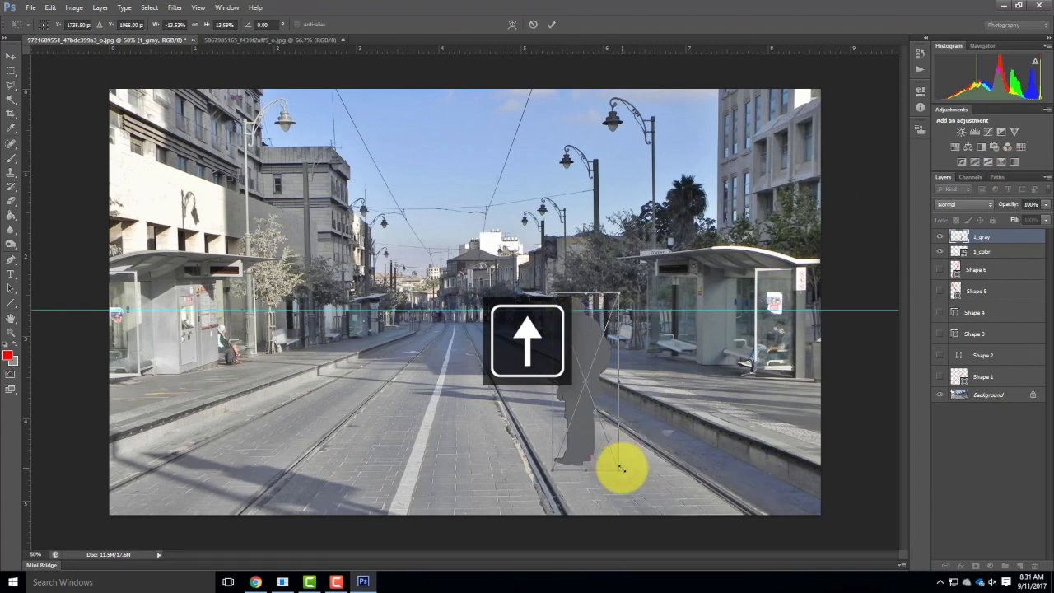
key("Left")
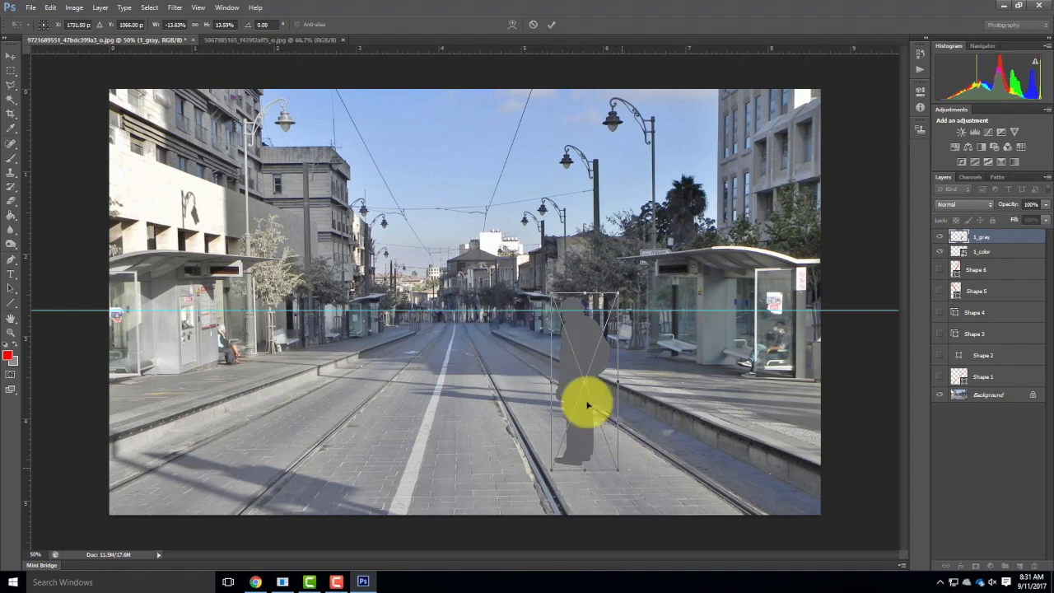
left_click(550, 24)
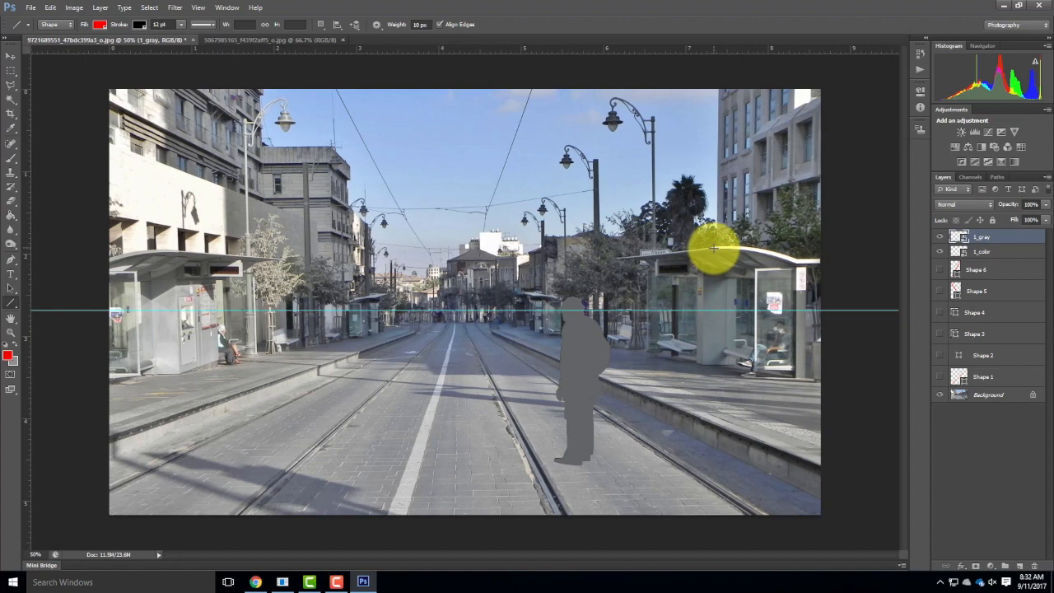
Draw a diagonal line from the right shelter's roof peak down to the white lane line and set its stroke to red.
left_click_drag(712, 248, 435, 374)
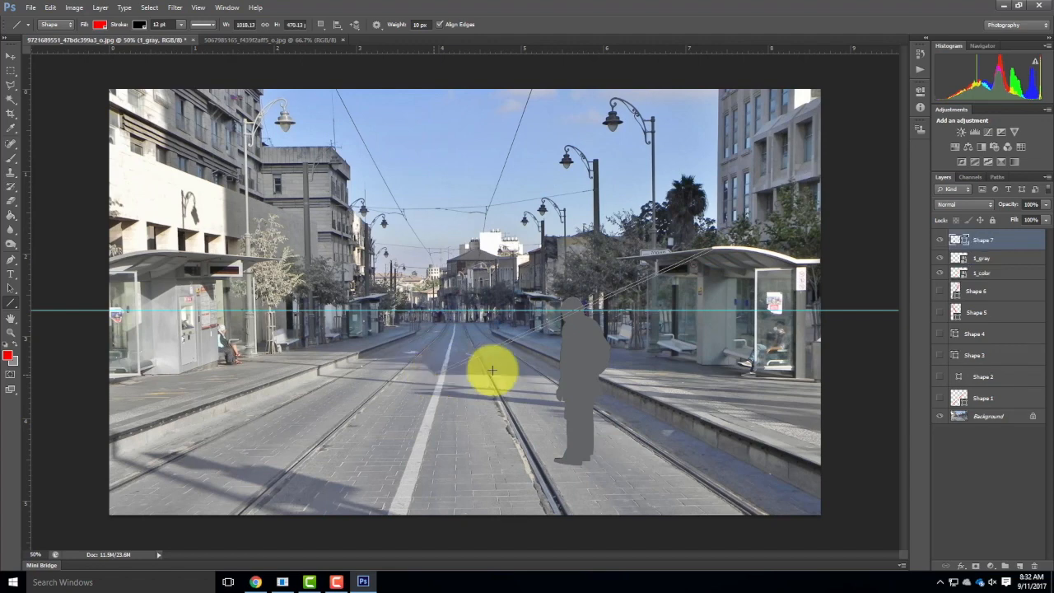
left_click(142, 25)
left_click(87, 76)
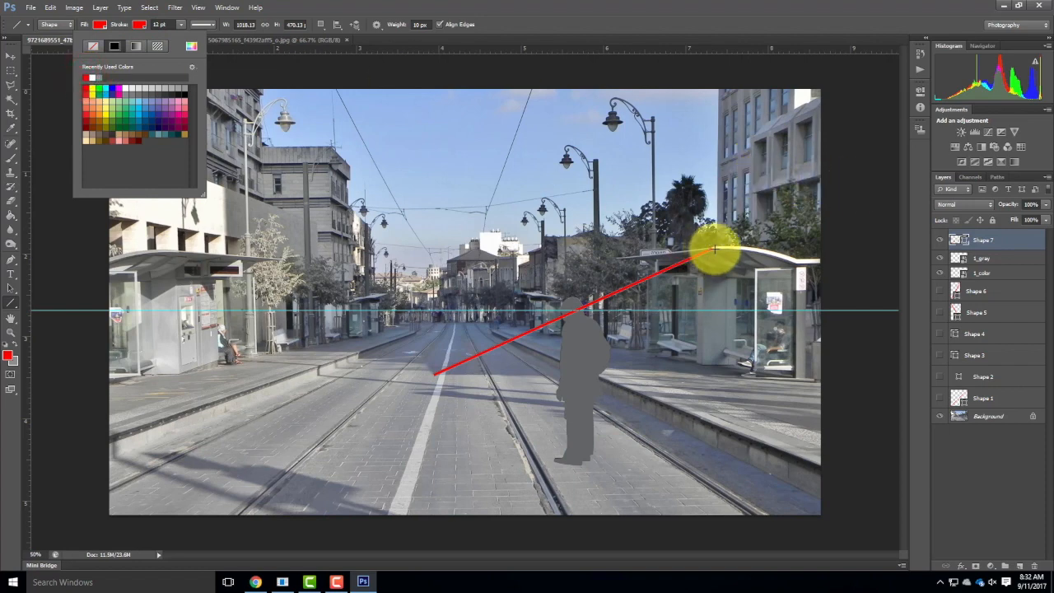
Complete the red triangle with a vertical line about 501 px high below the roof peak and a base line from the diagonal's lower end.
left_click_drag(713, 247, 713, 376)
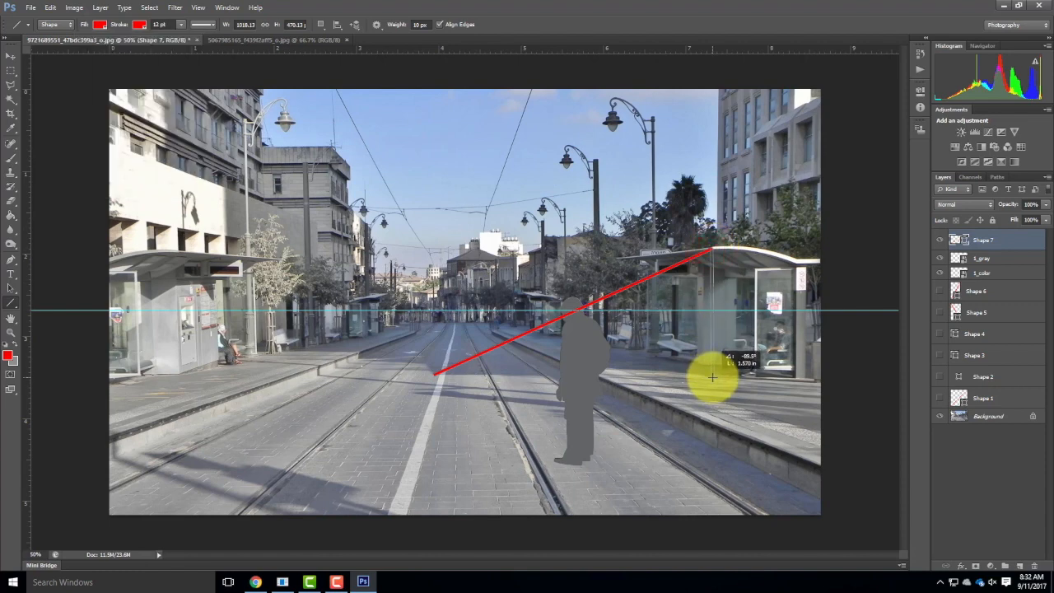
left_click_drag(712, 377, 713, 384)
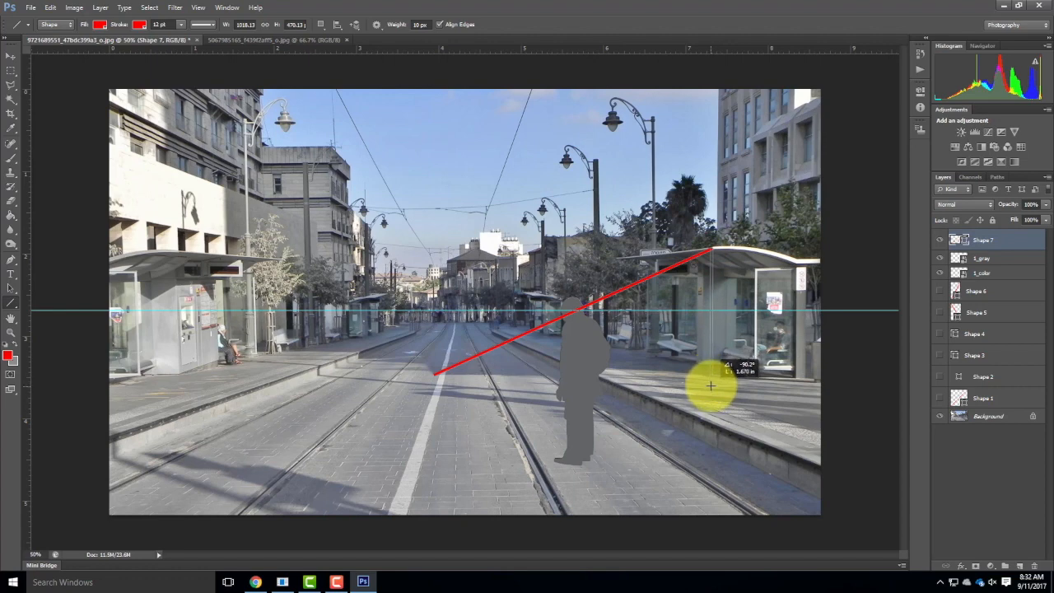
left_click_drag(711, 386, 711, 385)
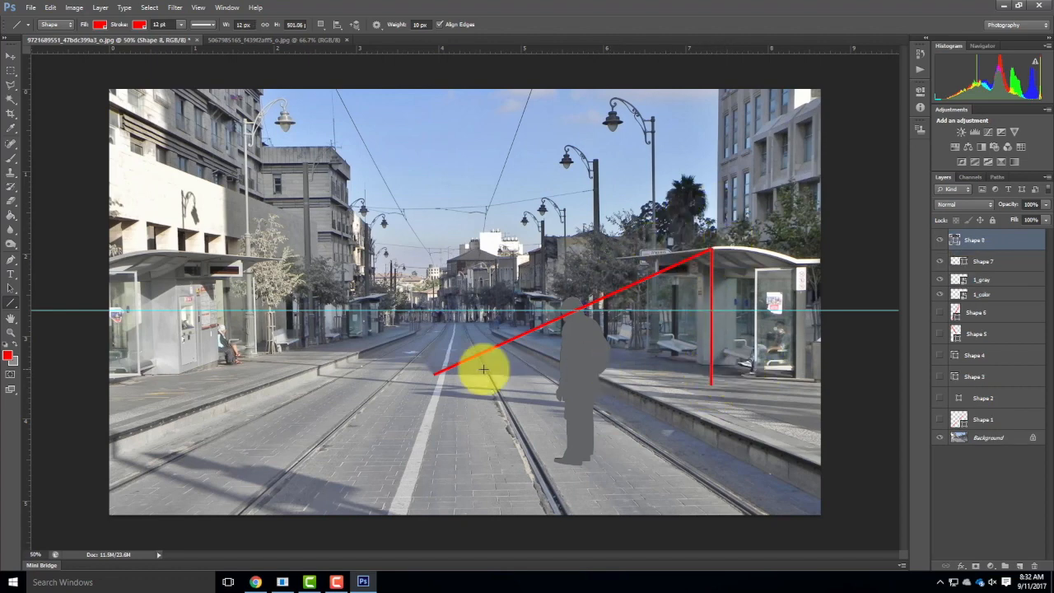
left_click_drag(434, 373, 712, 385)
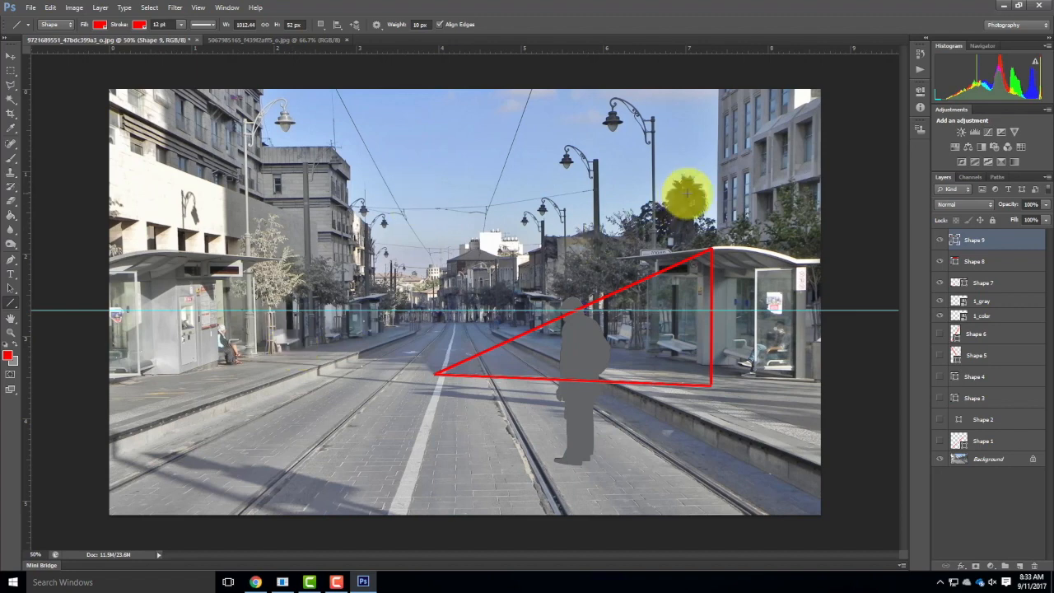
Hide the Shape 8 and Shape 9 lines and move the Shape 7 diagonal so it runs from the man's head to the street.
left_click(984, 260)
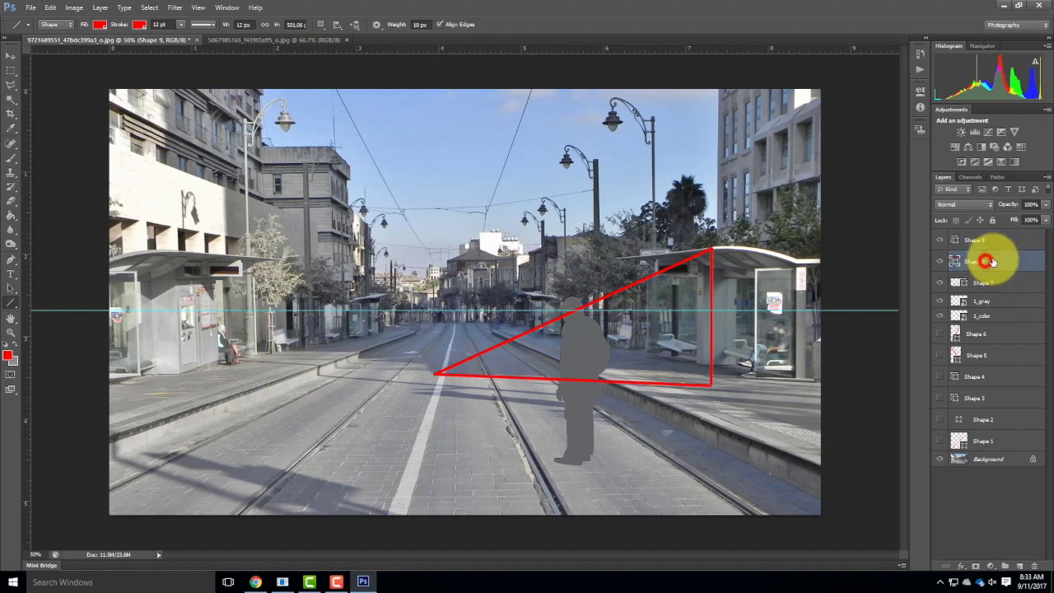
left_click(940, 260)
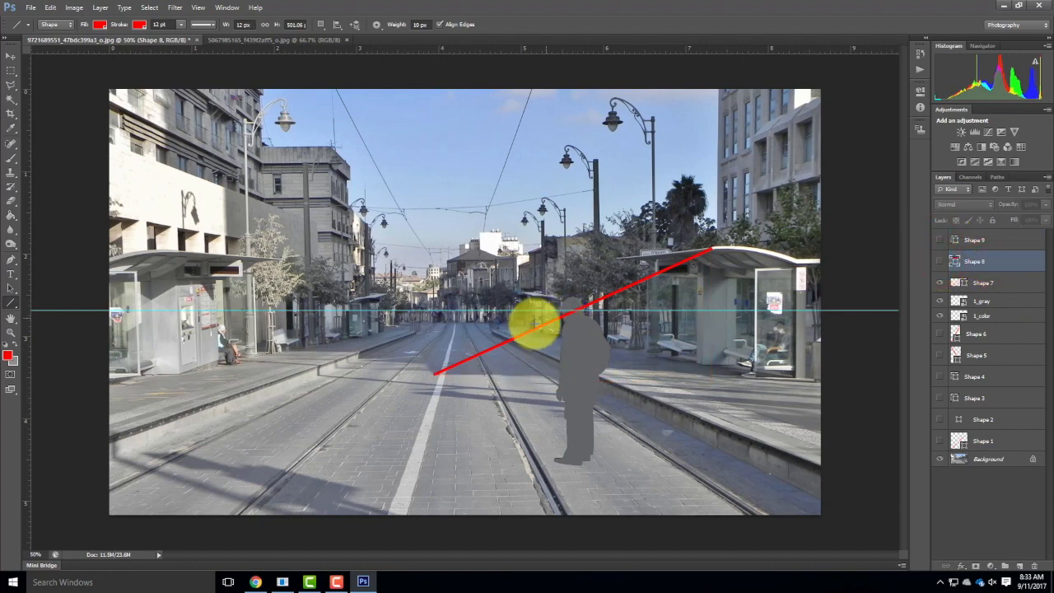
left_click(984, 283)
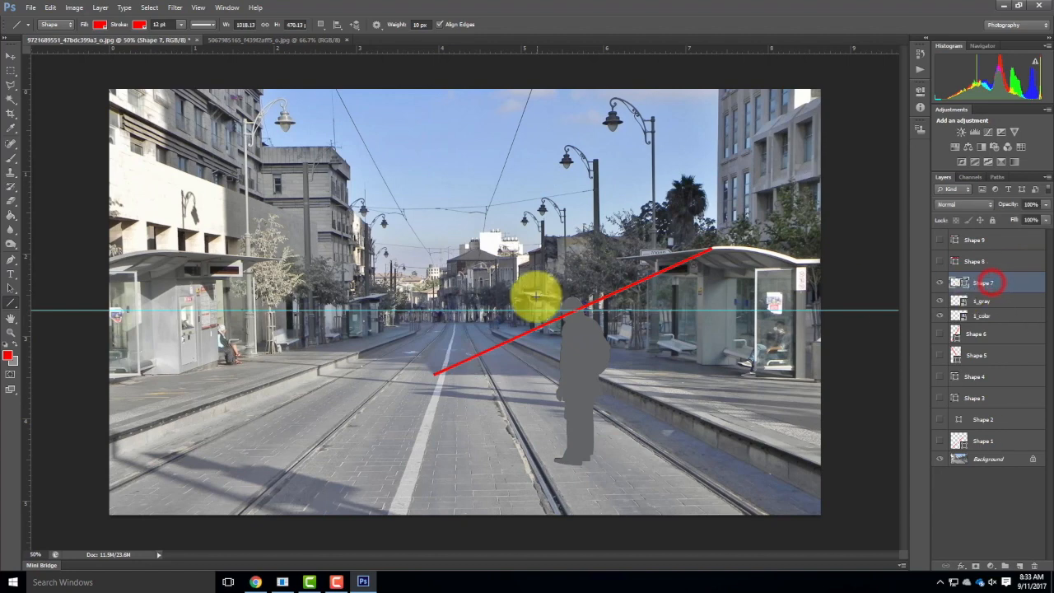
left_click(12, 57)
left_click_drag(686, 261, 560, 306)
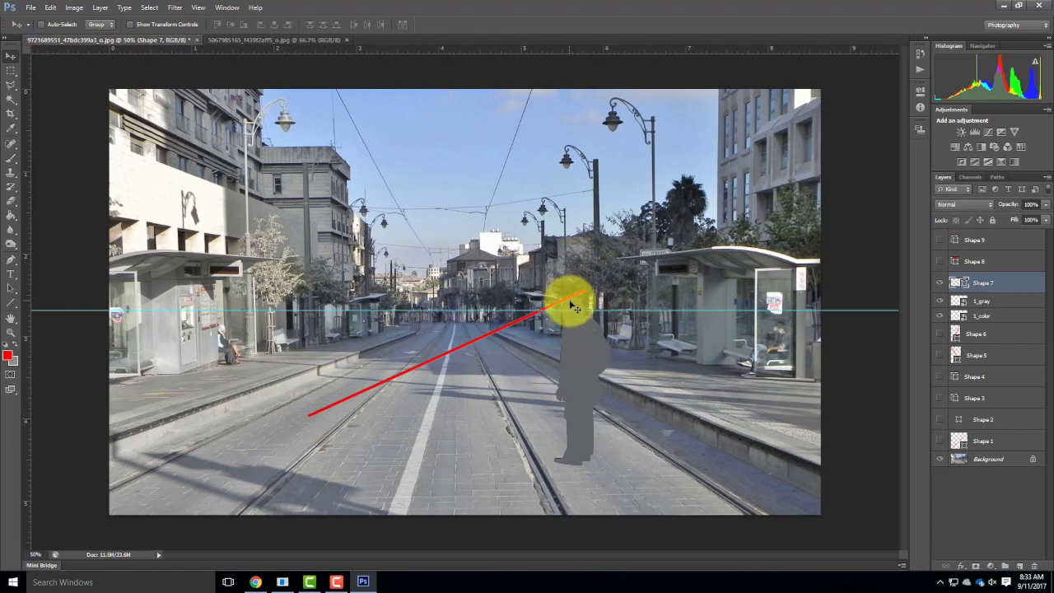
left_click_drag(307, 423, 313, 418)
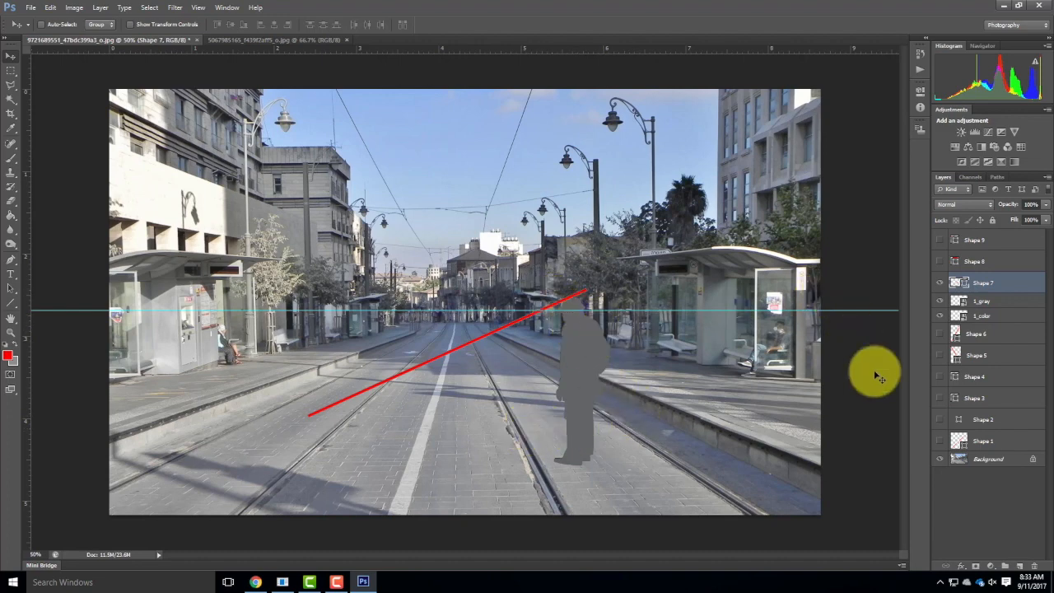
Rename the 1_gray layer "Shadow - :Man" and the 1_color layer "Man".
left_click(983, 303)
double_click(985, 301)
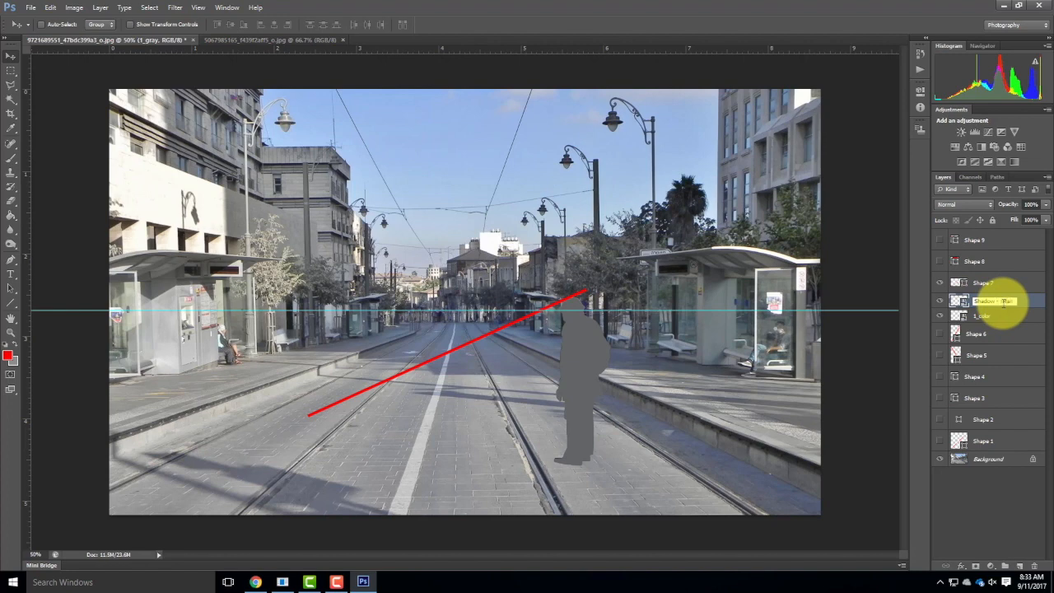
left_click(995, 316)
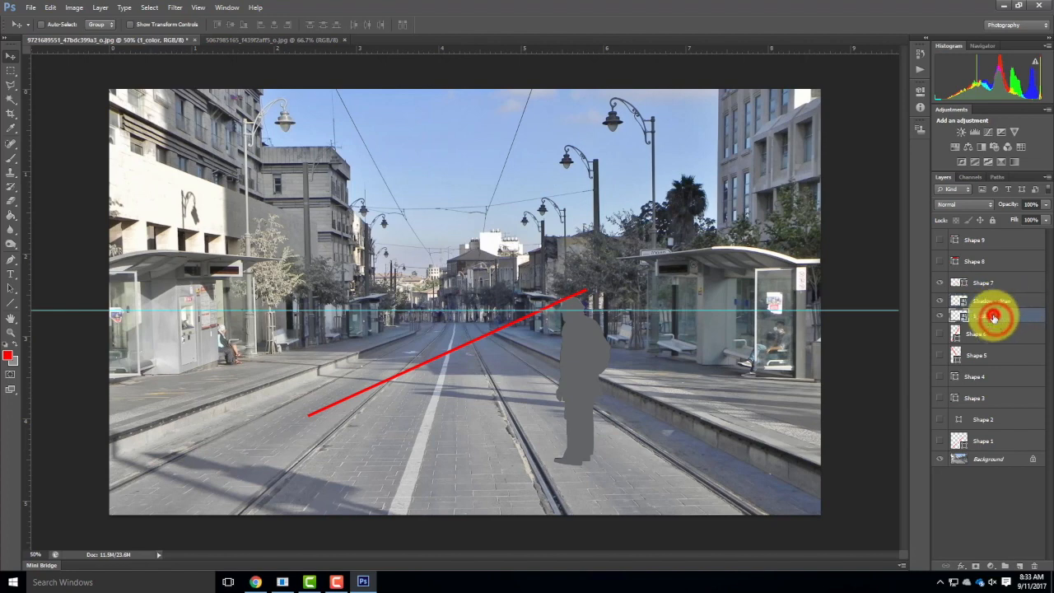
double_click(996, 316)
type("Man")
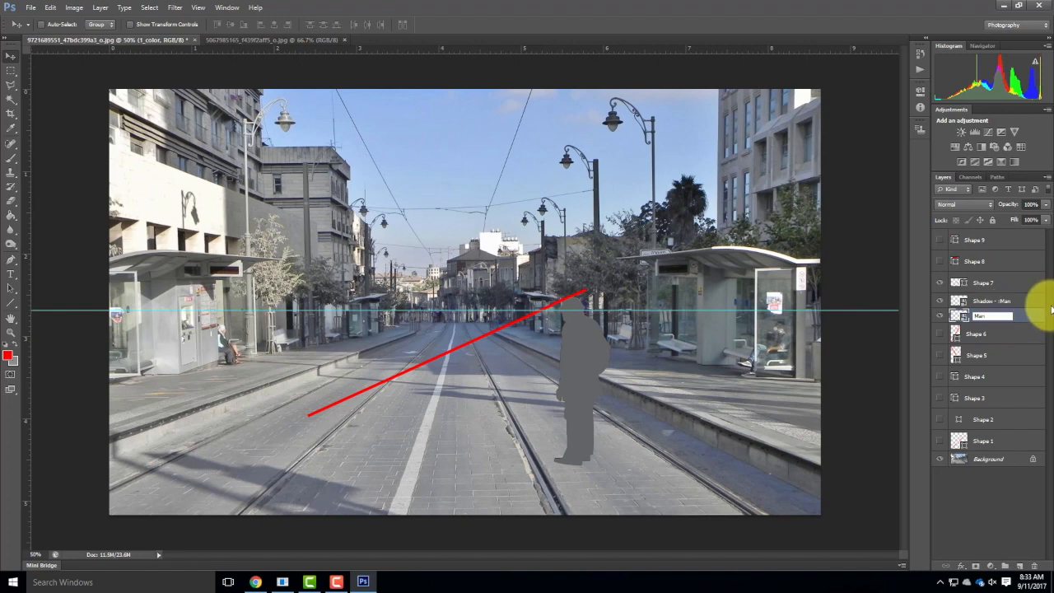
left_click(980, 524)
left_click(580, 344)
left_click(522, 221)
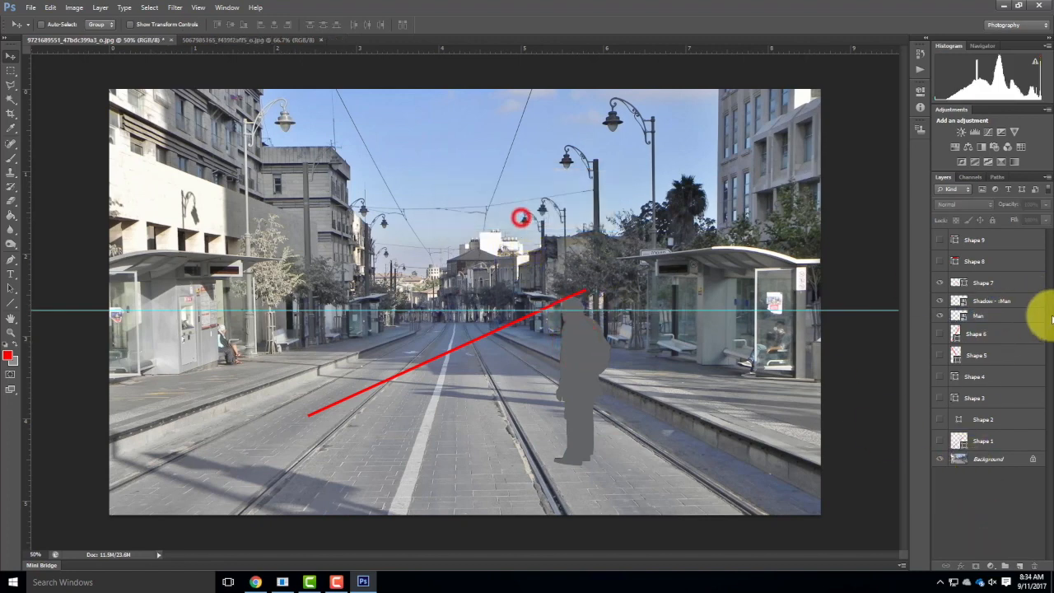
Skew the shadow layer so the silhouette lies down on the paving, stretching from the man's feet toward the white lane line.
left_click(1000, 302)
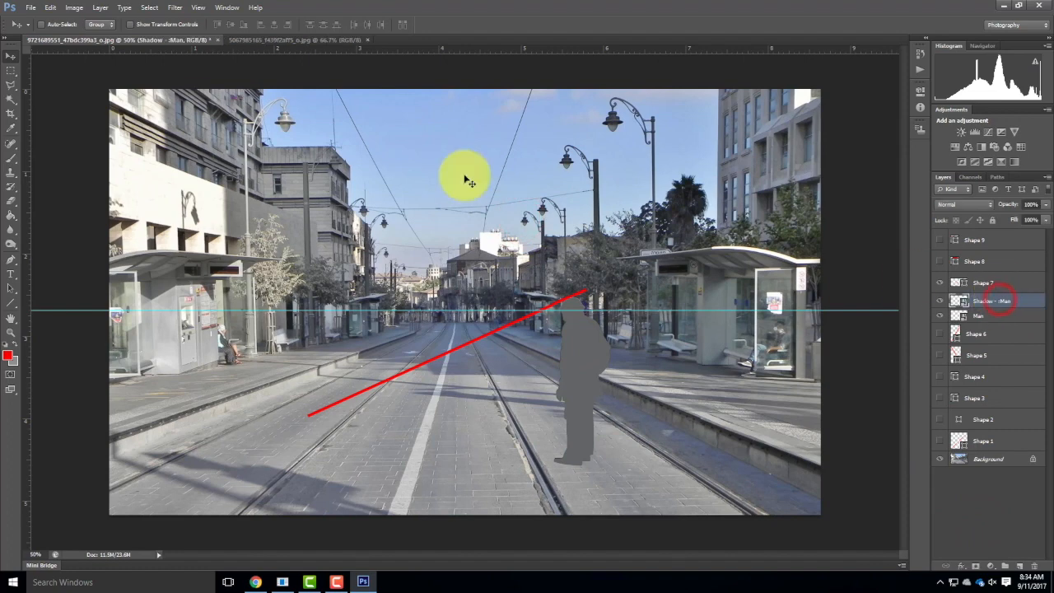
left_click(50, 7)
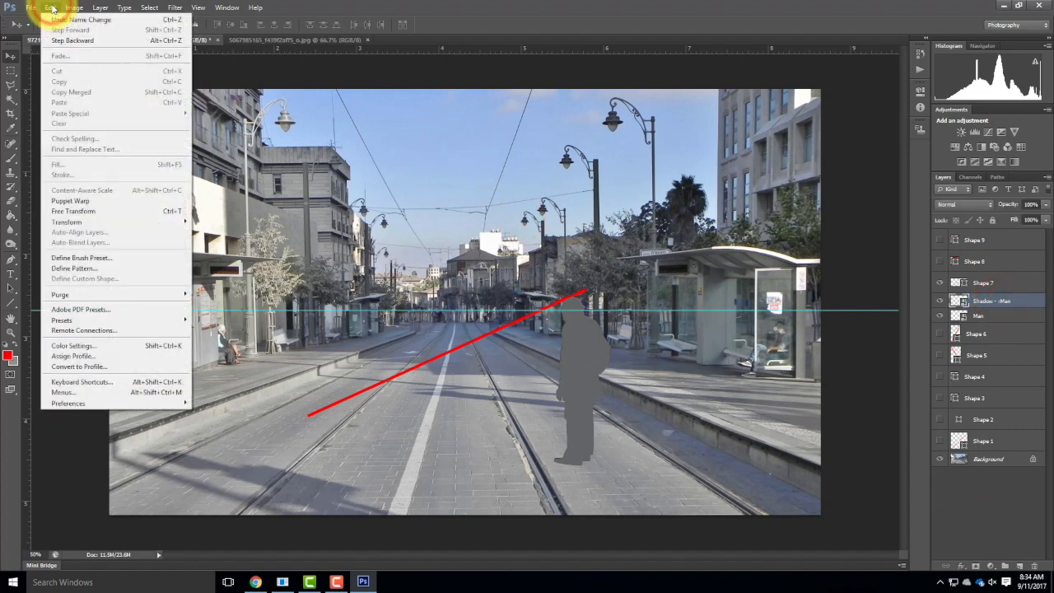
mouse_move(149, 222)
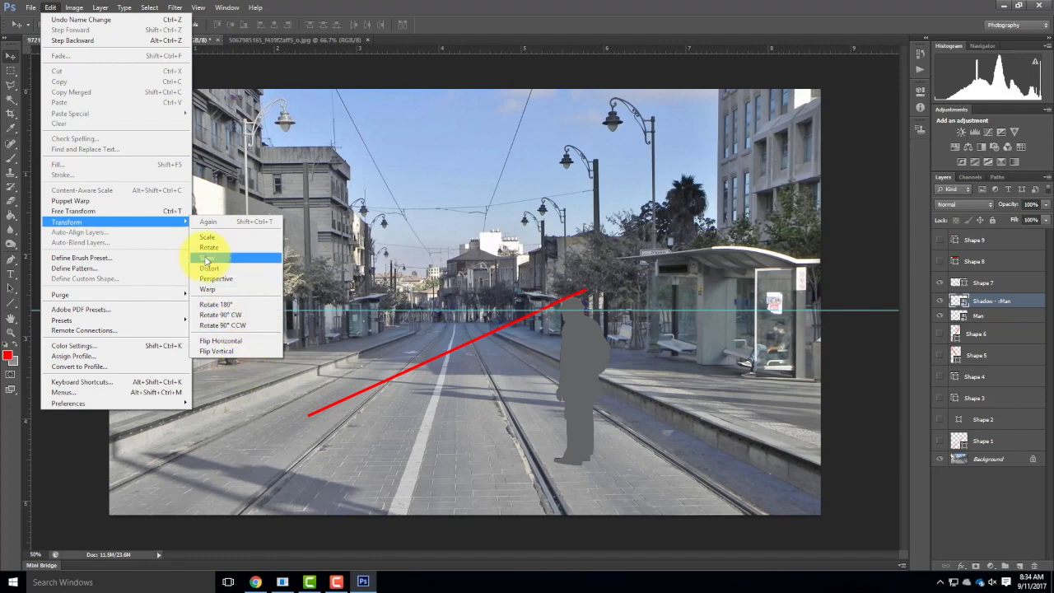
left_click(207, 257)
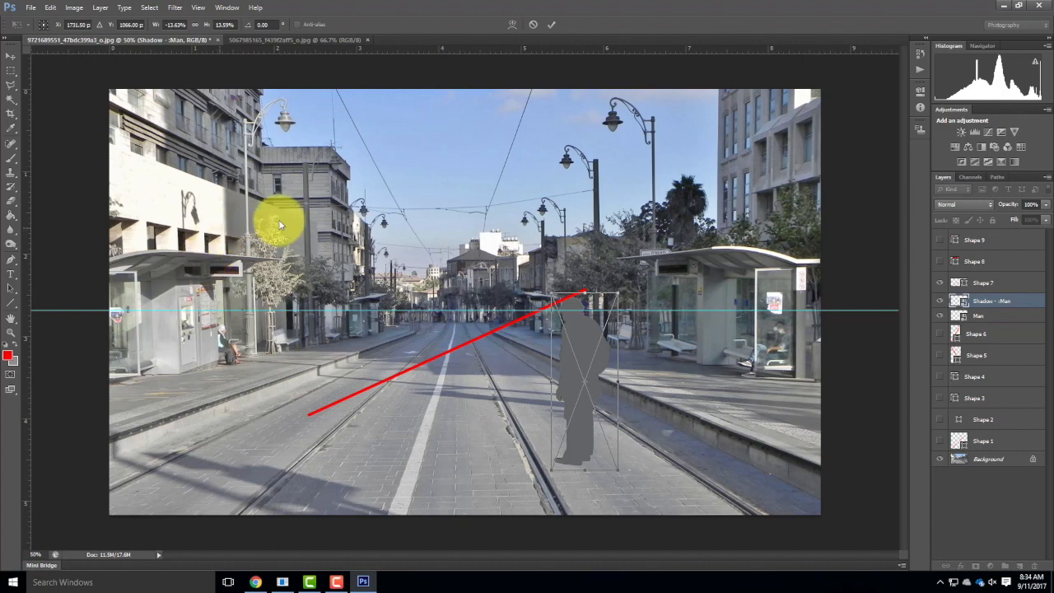
left_click_drag(553, 294, 503, 294)
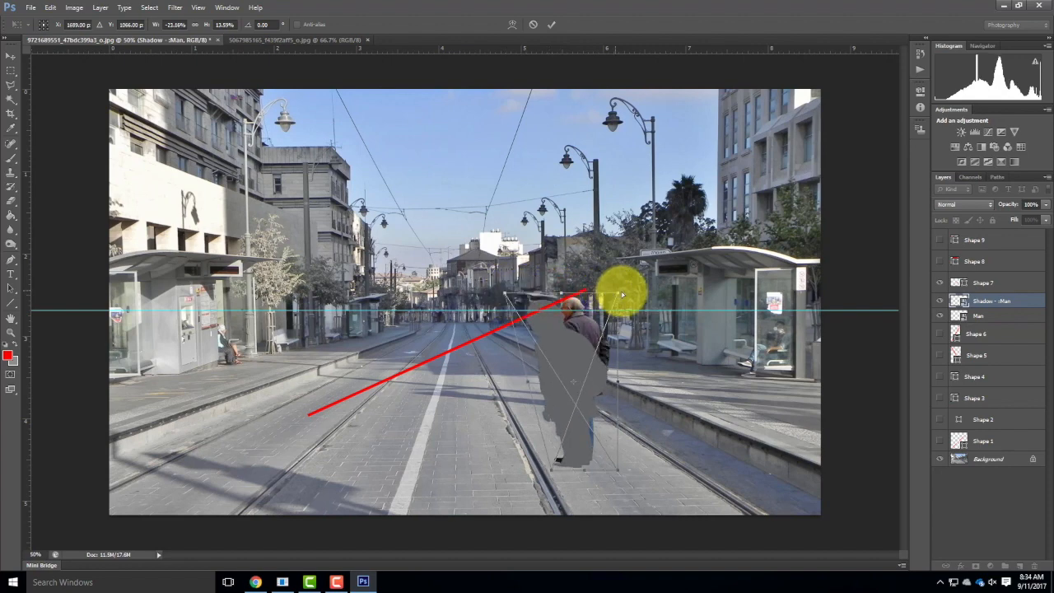
left_click_drag(618, 295, 519, 344)
left_click_drag(557, 294, 426, 349)
left_click_drag(574, 349, 417, 391)
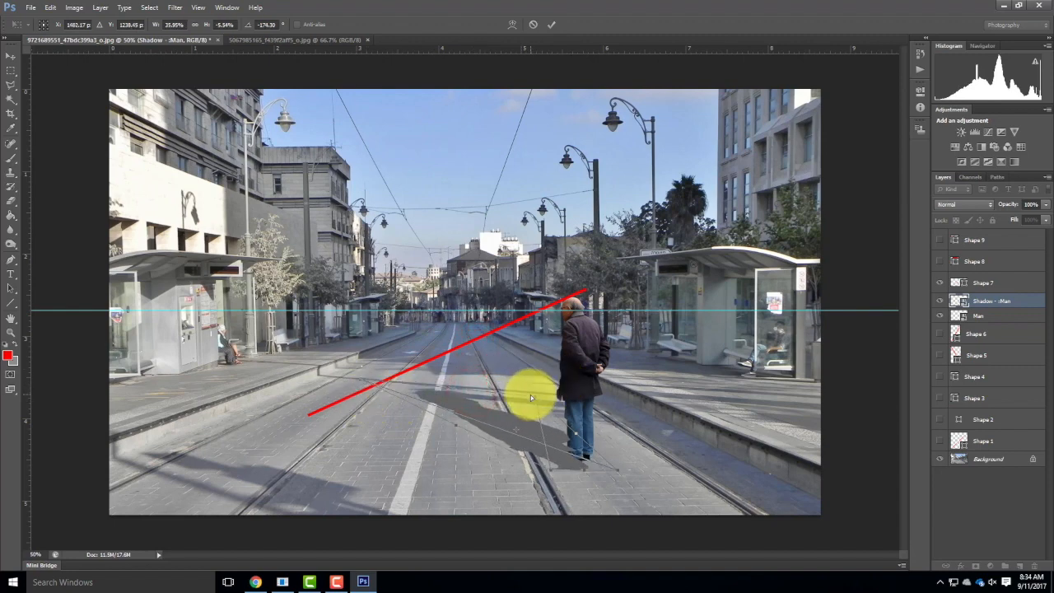
Distort the man's shadow so it stretches across the white lane line and its head end reaches the red diagonal's lower end.
left_click_drag(532, 395, 341, 425)
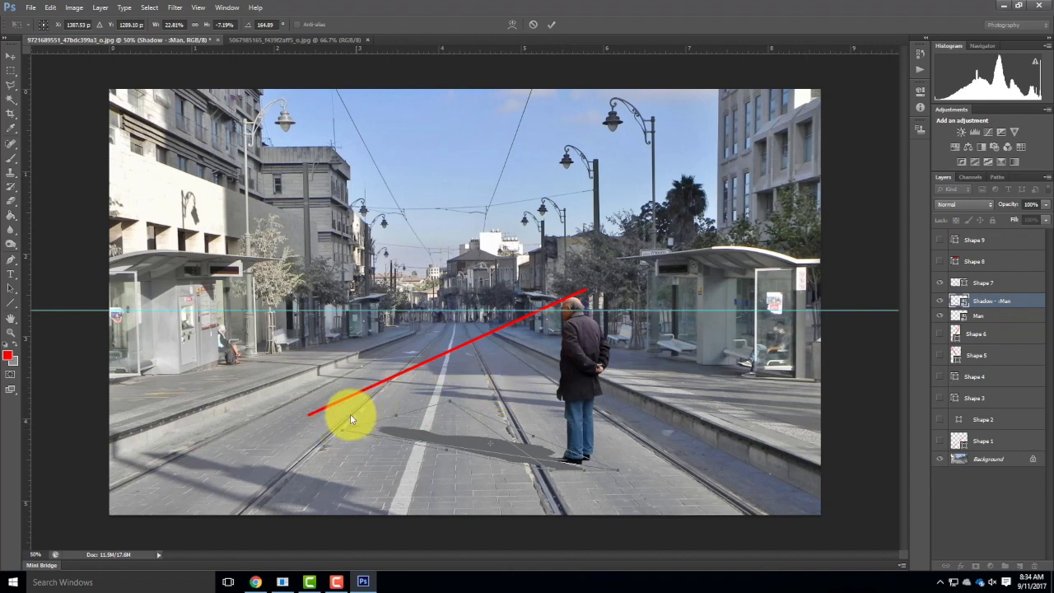
left_click_drag(344, 429, 260, 396)
left_click_drag(451, 402, 323, 401)
left_click_drag(258, 414, 290, 416)
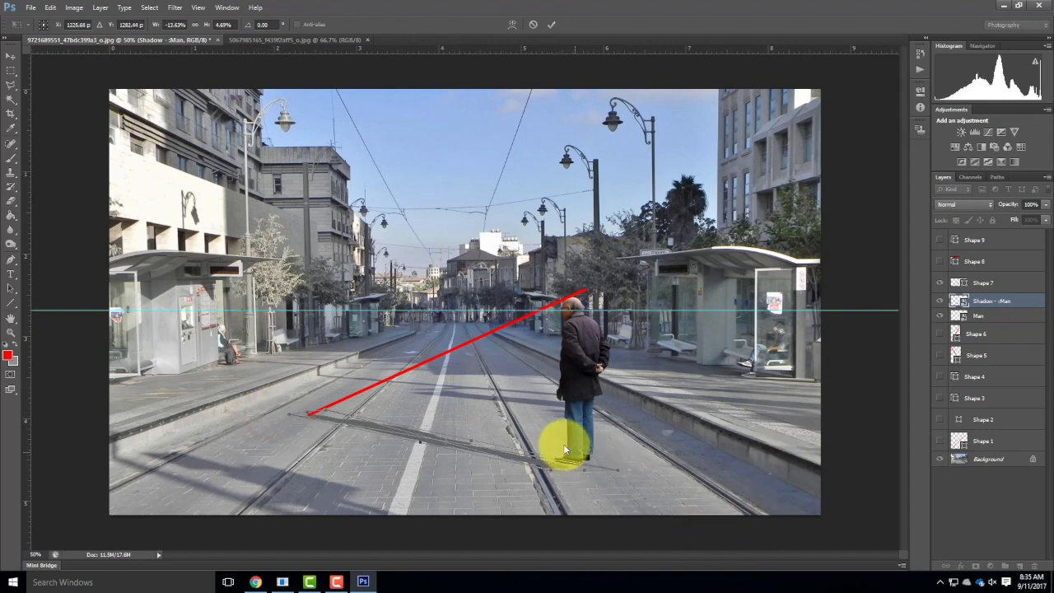
Fit the shadow's foot end to the man's shoes, align its head end with the red diagonal's lower tip, and apply the transform.
key("ctrl+equal")
key("ctrl+equal")
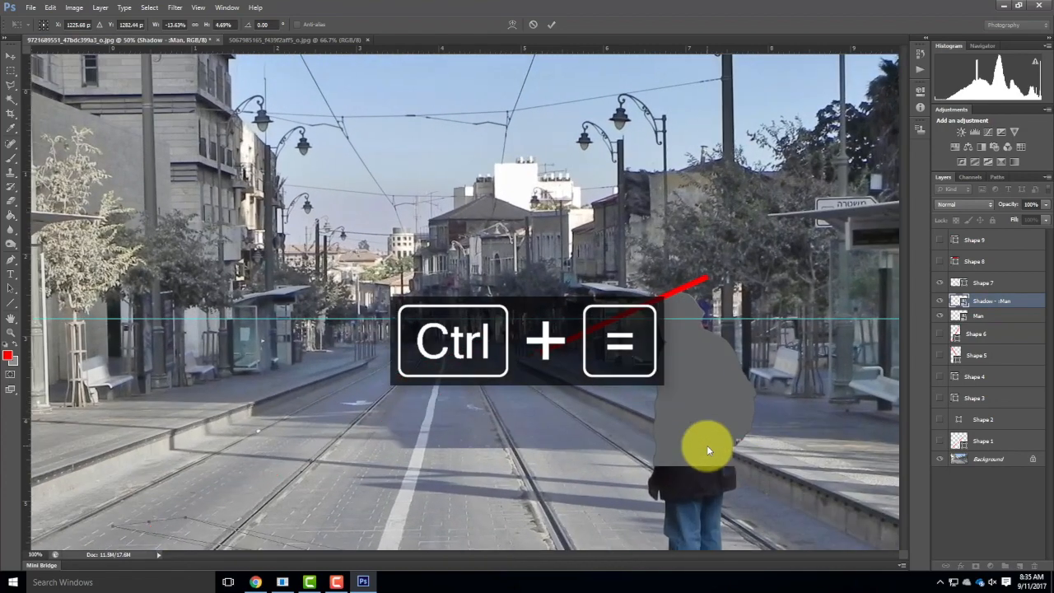
left_click_drag(758, 410, 718, 160)
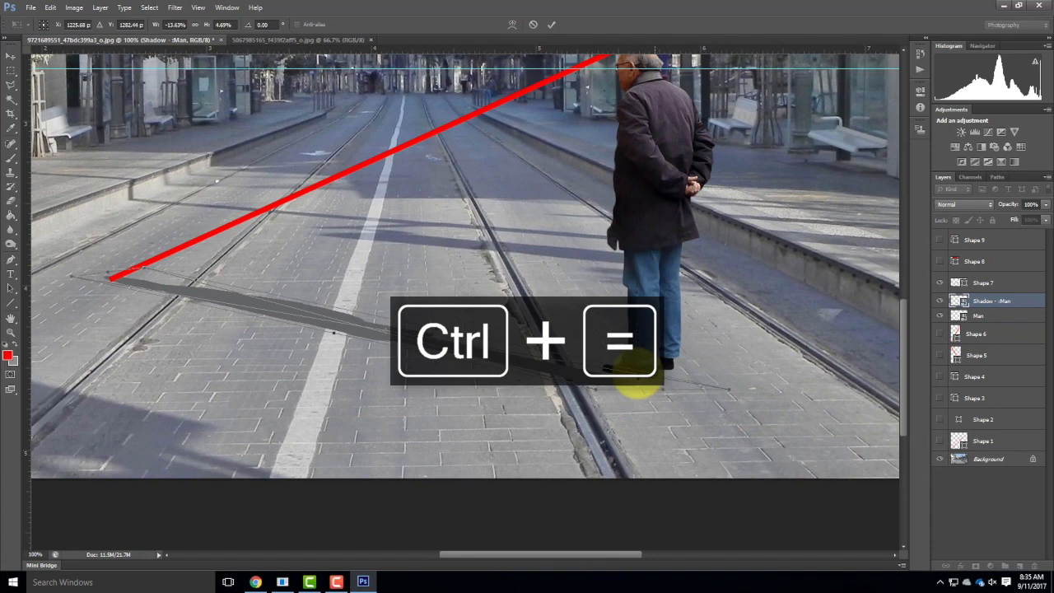
left_click_drag(619, 387, 657, 372)
left_click_drag(767, 377, 725, 367)
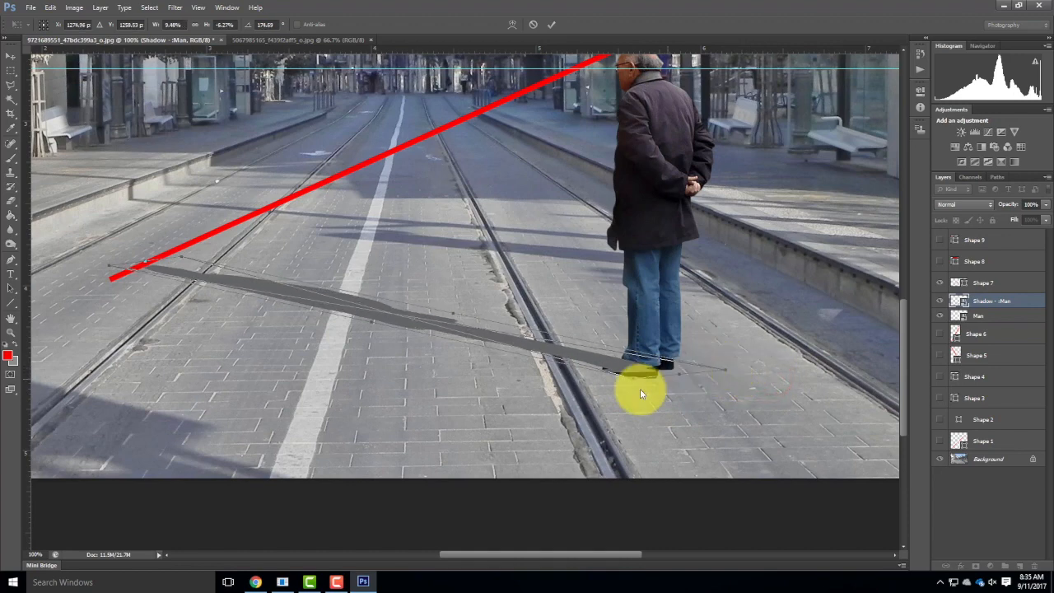
left_click_drag(633, 371, 657, 377)
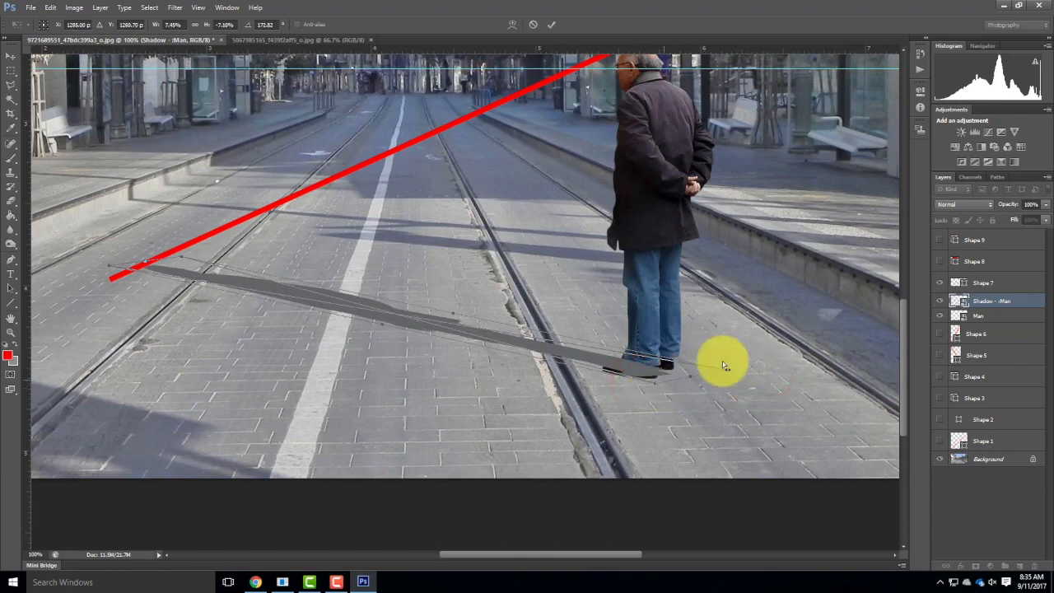
left_click_drag(728, 371, 722, 367)
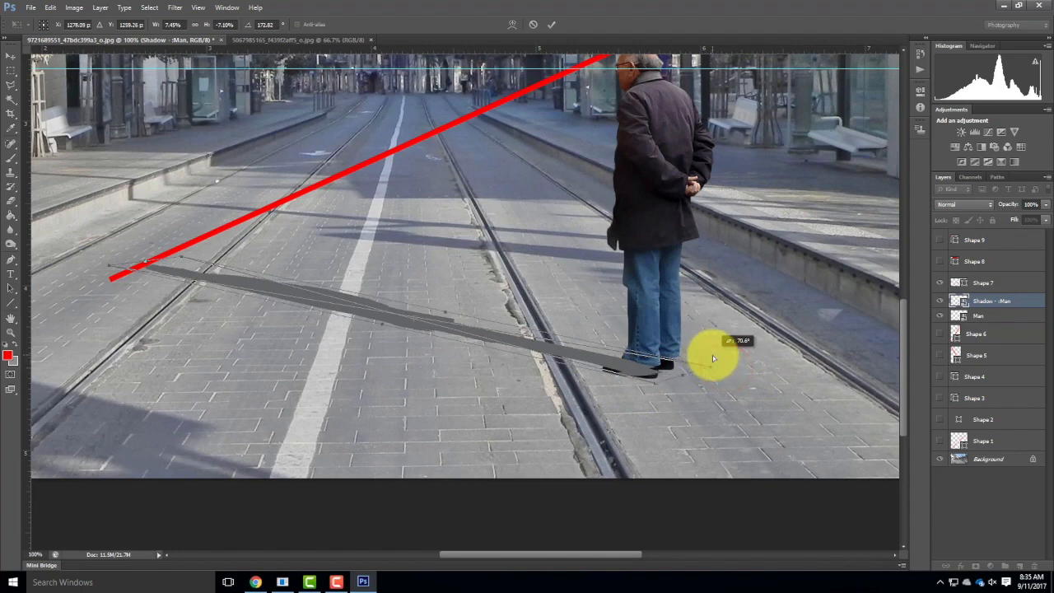
left_click_drag(710, 365, 728, 379)
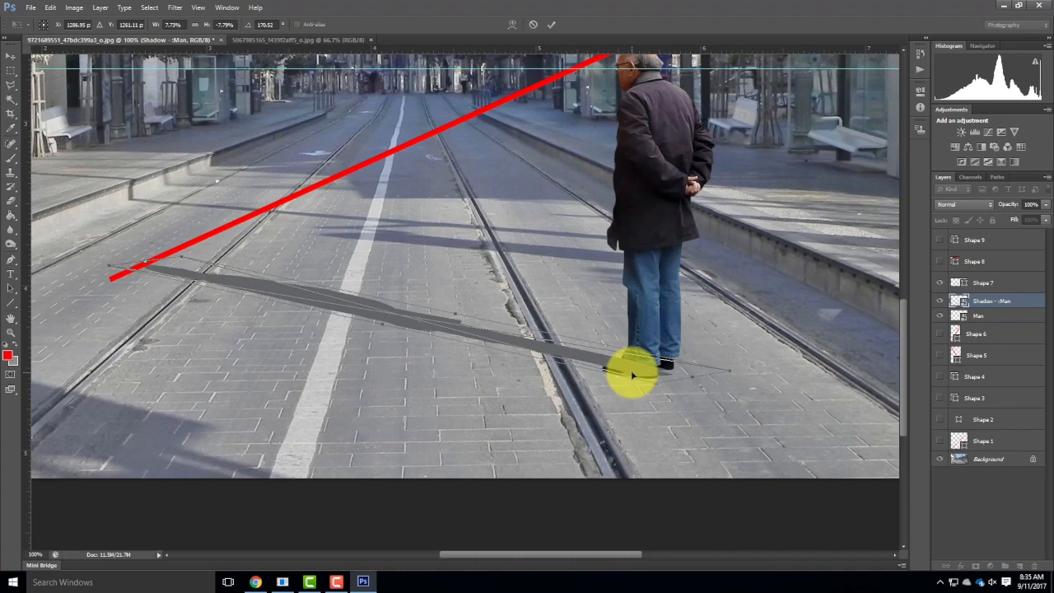
left_click_drag(658, 384, 631, 372)
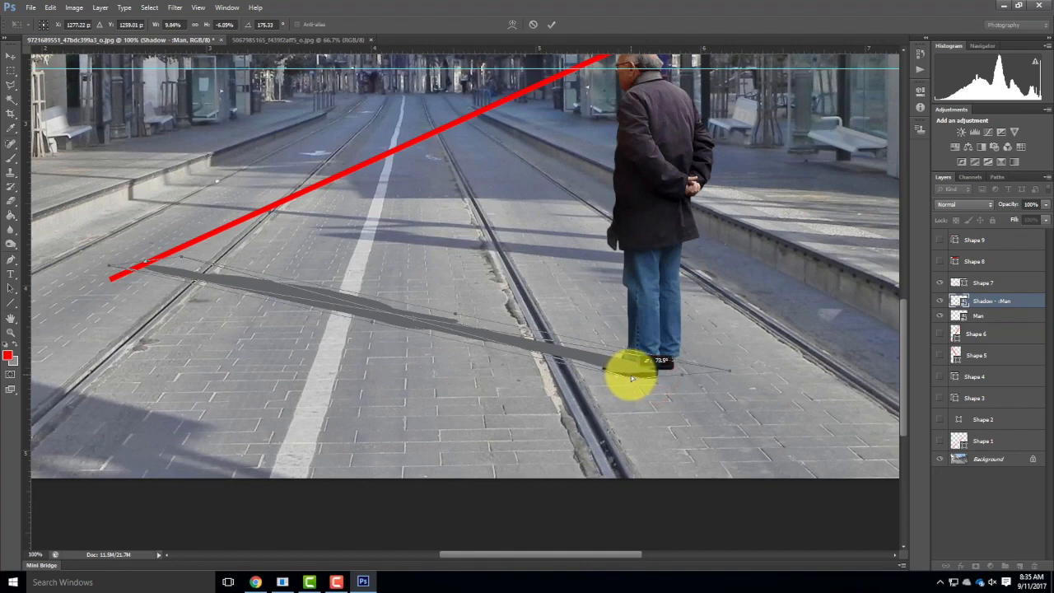
mouse_move(731, 370)
left_mouse_down()
mouse_move(719, 383)
mouse_move(752, 376)
mouse_move(741, 378)
left_mouse_up()
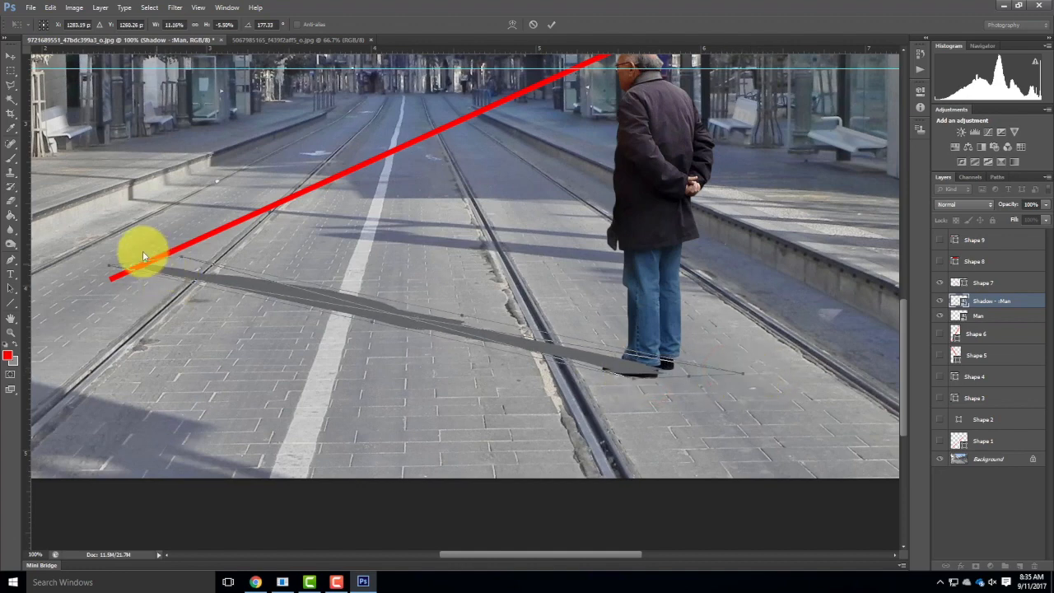
left_click_drag(108, 265, 151, 270)
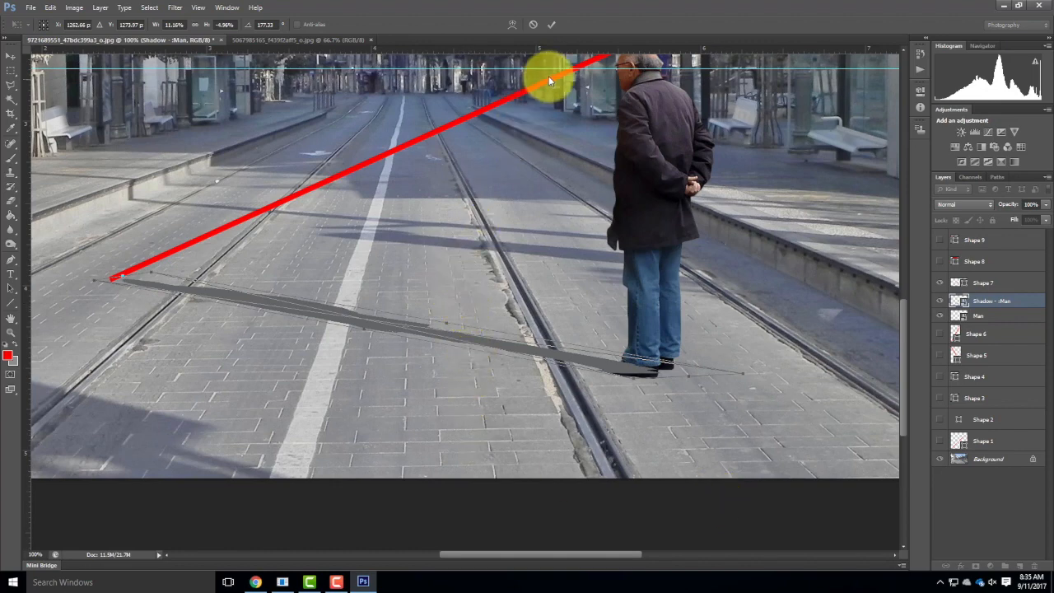
left_click(549, 23)
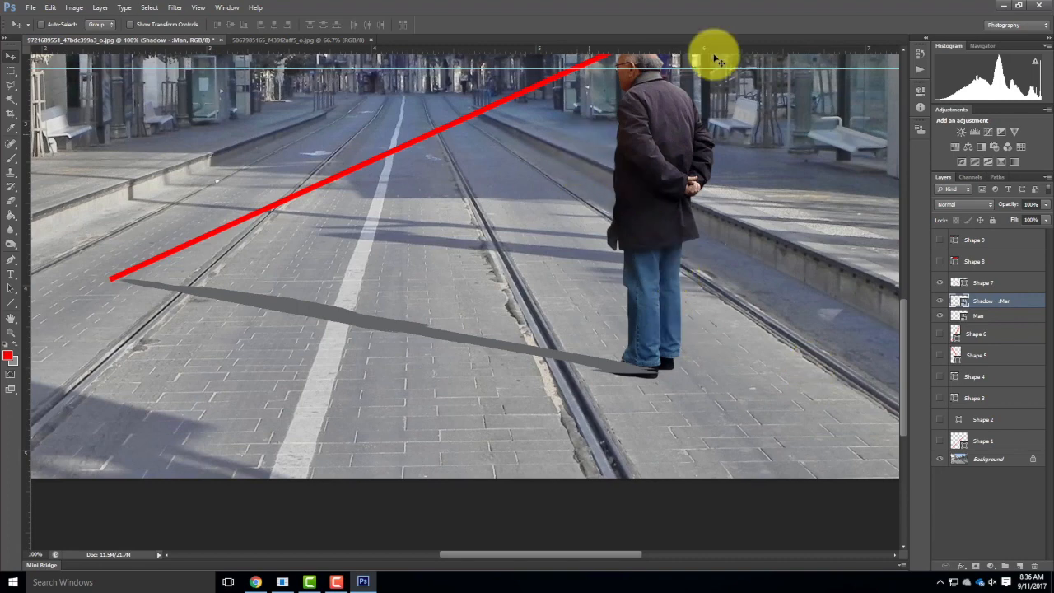
Hide the Shape 7 diagonal and move the Man layer directly above his shadow layer.
left_click(940, 283)
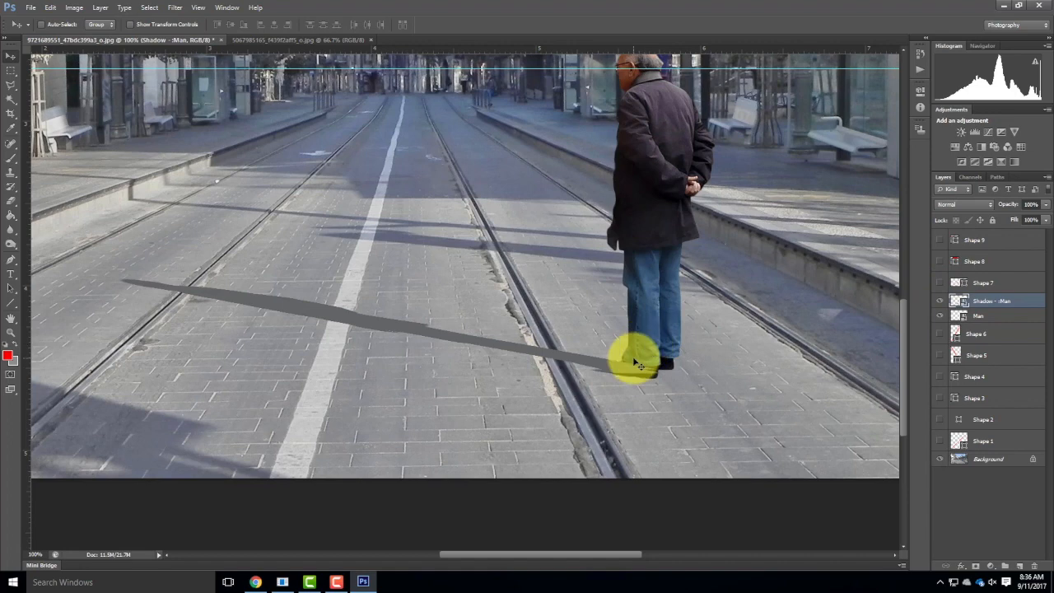
left_click(1003, 315)
left_click_drag(982, 321, 975, 297)
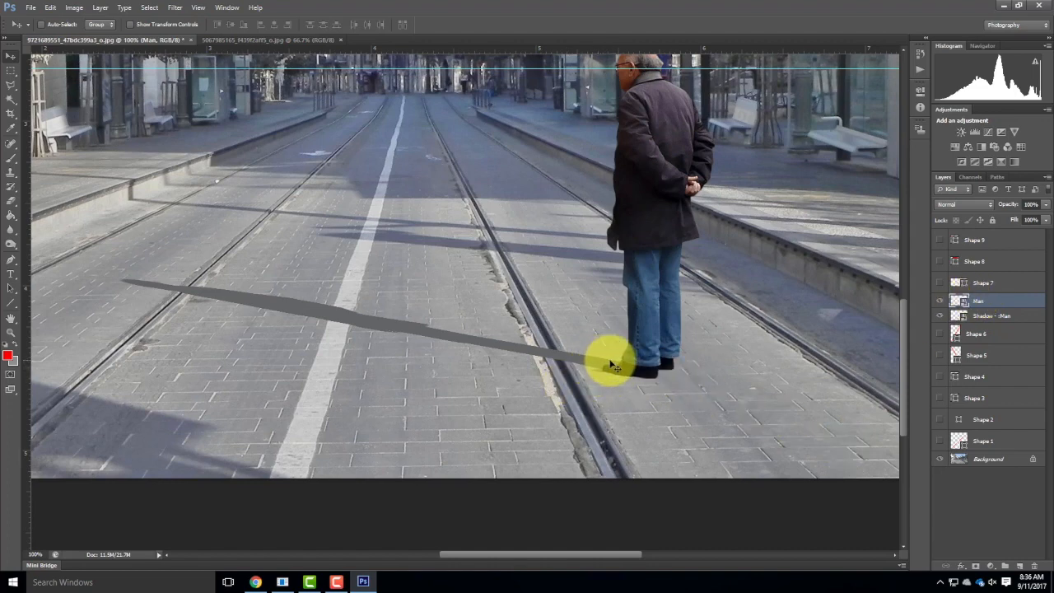
Nudge the man's shadow layer in small increments until its foot end tucks in behind his shoes.
left_click(1003, 317)
key("Right")
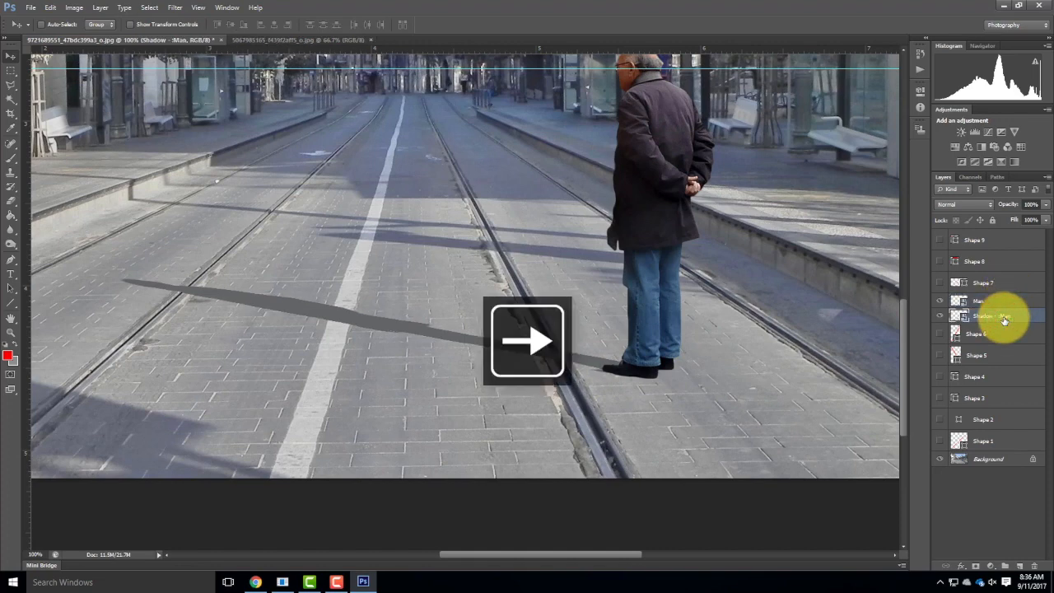
key("Right")
key("Right")
key("Right")
key("Right")
key("Right")
key("Right")
key("Right")
key("Right")
key("Right")
key("Right")
key("Right")
key("Right")
key("Right")
key("Right")
key("Right")
key("Right")
key("Right")
key("Right")
key("Right")
key("Left")
key("Left")
key("Right")
key("Left")
key("Left")
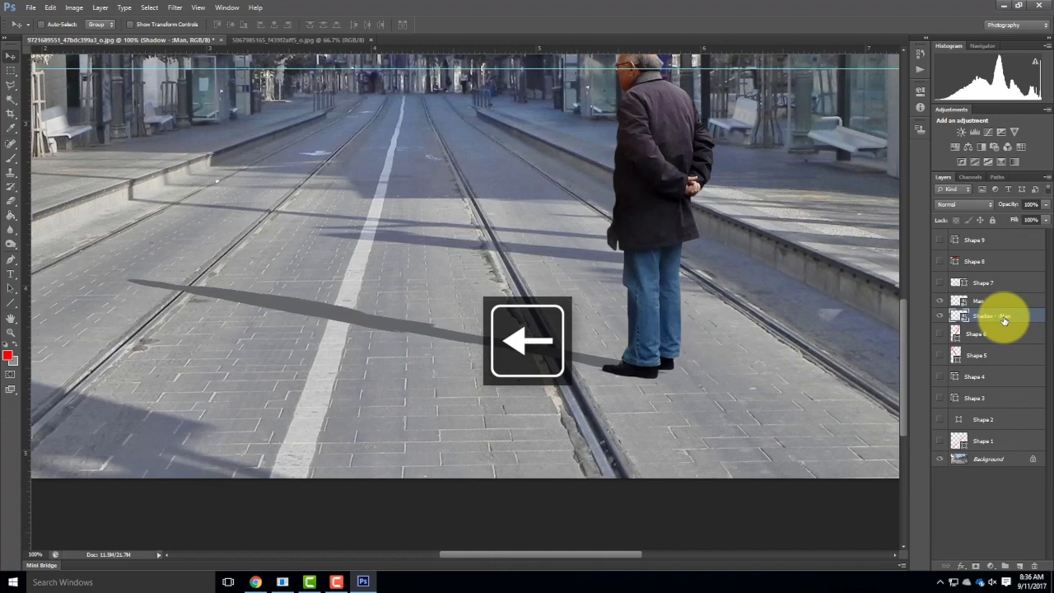
key("Up")
key("Down")
key("Left")
key("Up")
key("Down")
key("Left")
key("Up")
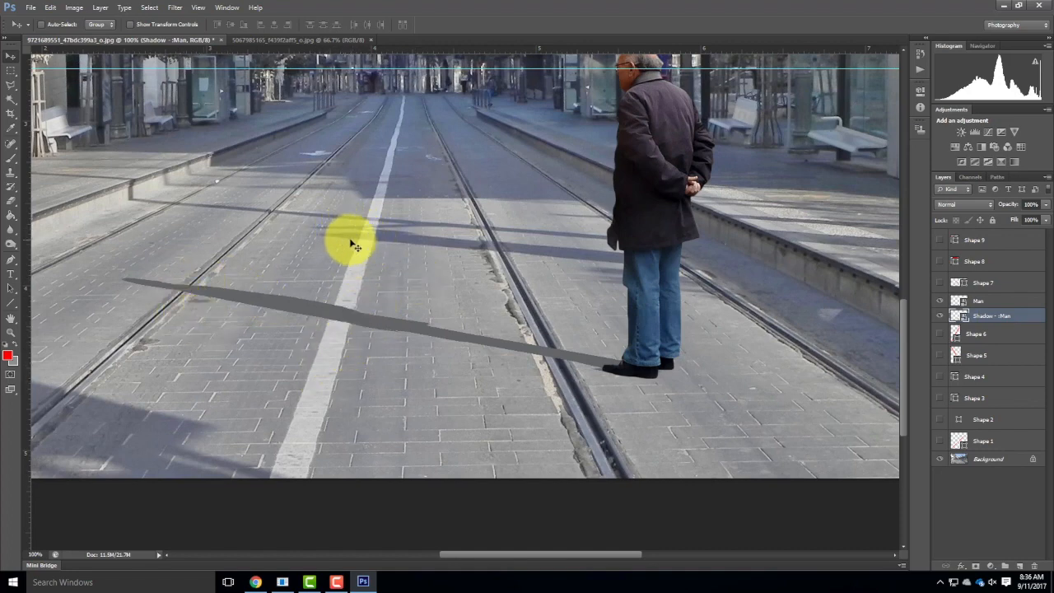
Try Overlay on the man's shadow layer, choose the Multiply blend mode instead, and lower the layer's opacity to 58%.
left_click(960, 204)
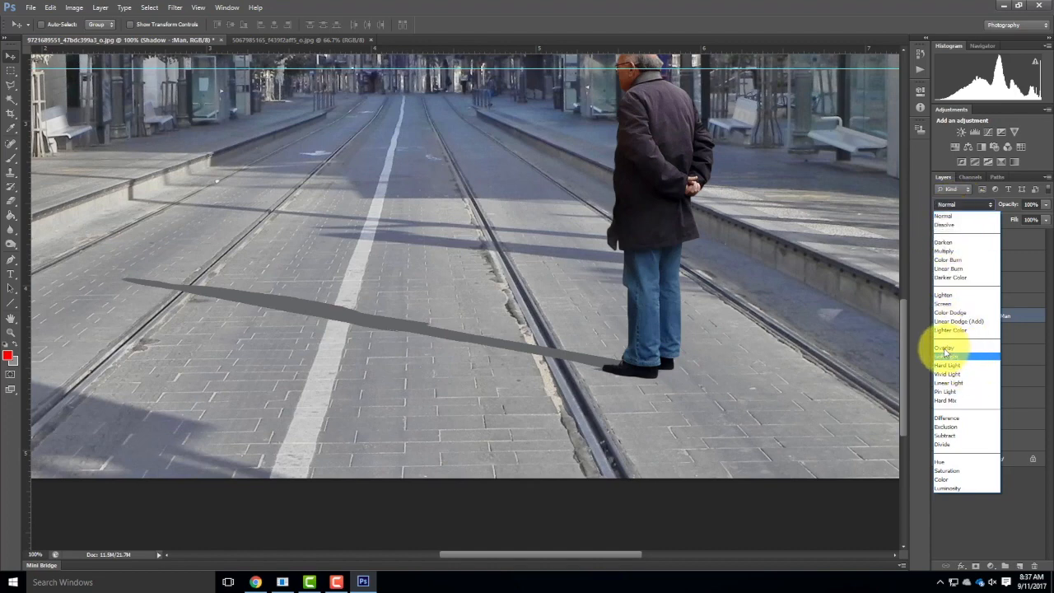
left_click(947, 348)
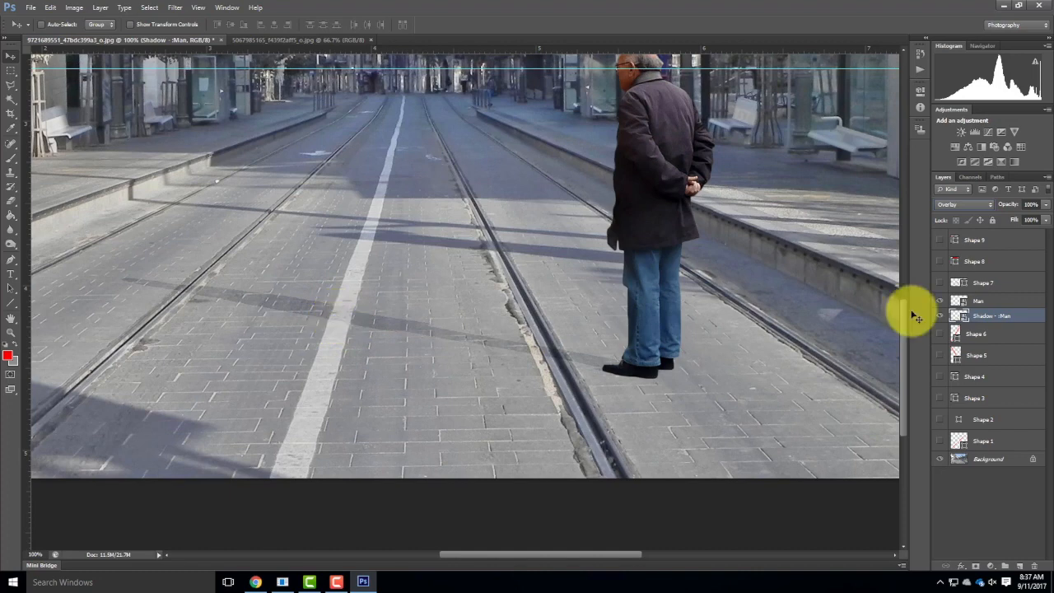
left_click(970, 205)
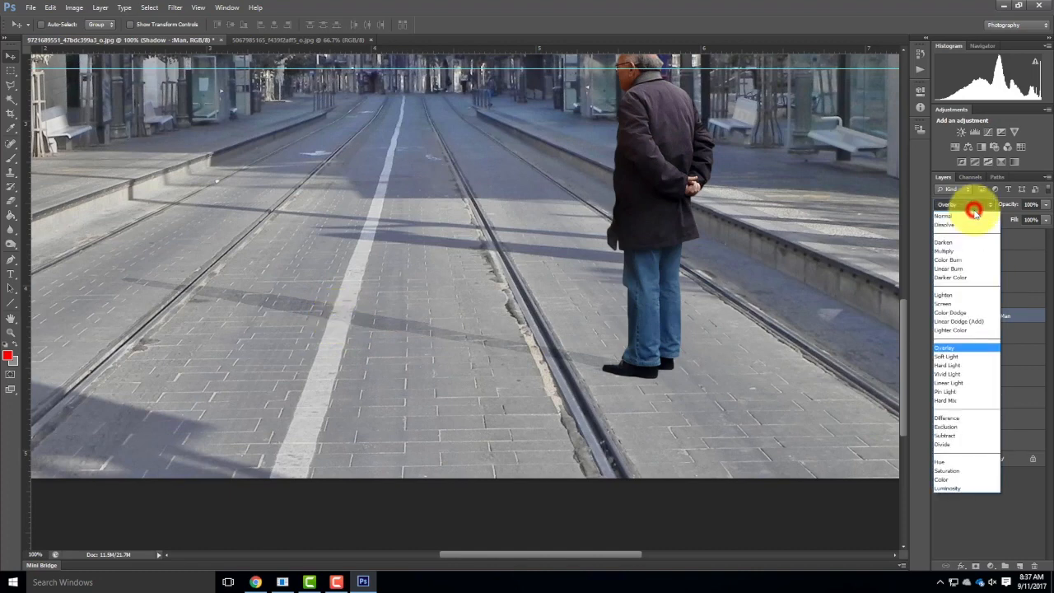
left_click(951, 251)
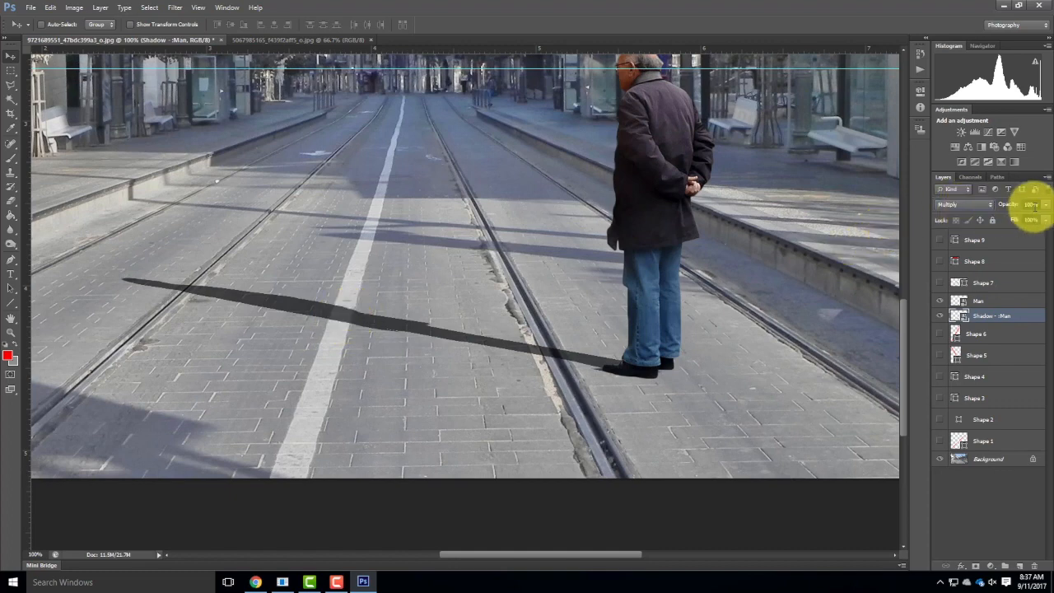
left_click(1045, 205)
left_click_drag(1045, 220, 1024, 223)
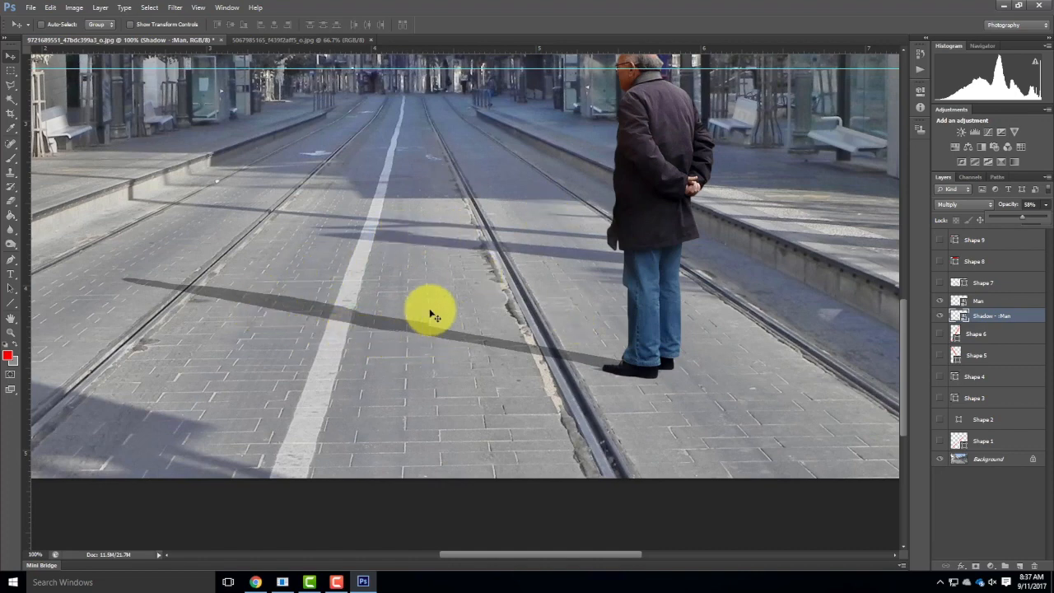
Add a Color Balance adjustment layer directly above the man's shadow layer.
left_click(100, 8)
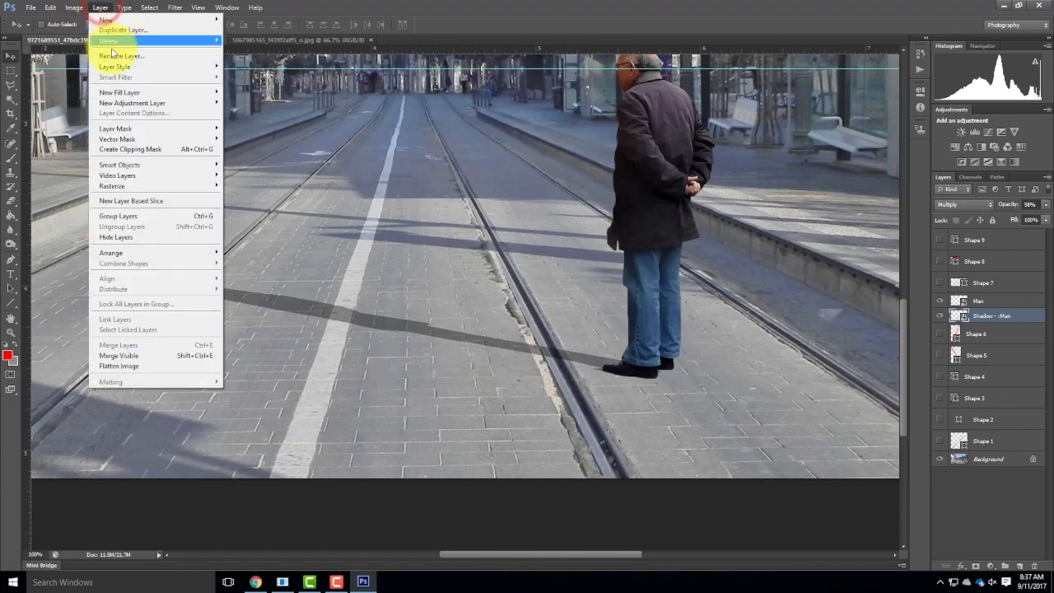
mouse_move(130, 100)
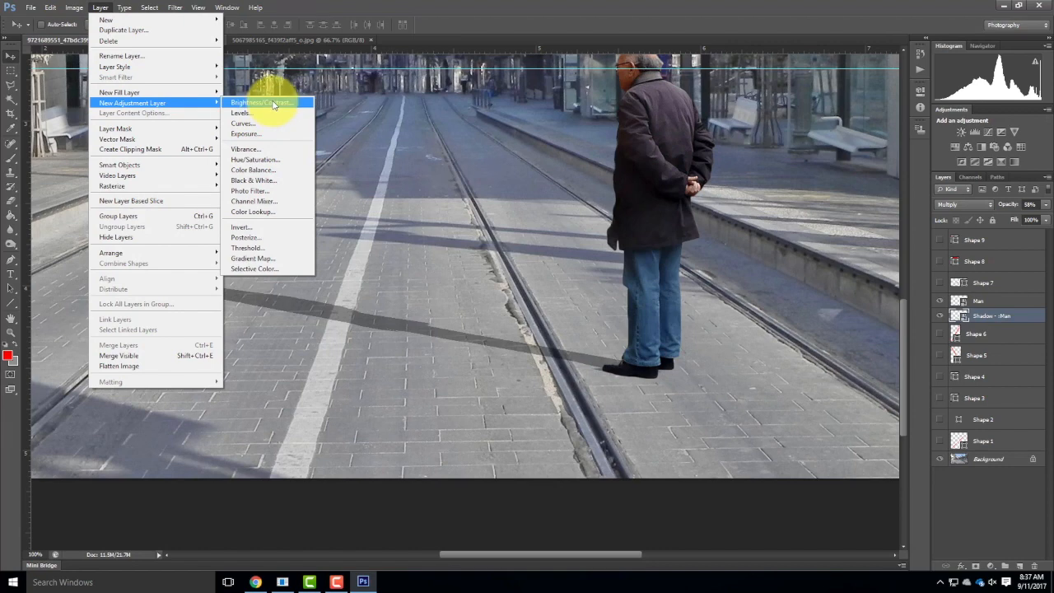
left_click(270, 171)
left_click(583, 200)
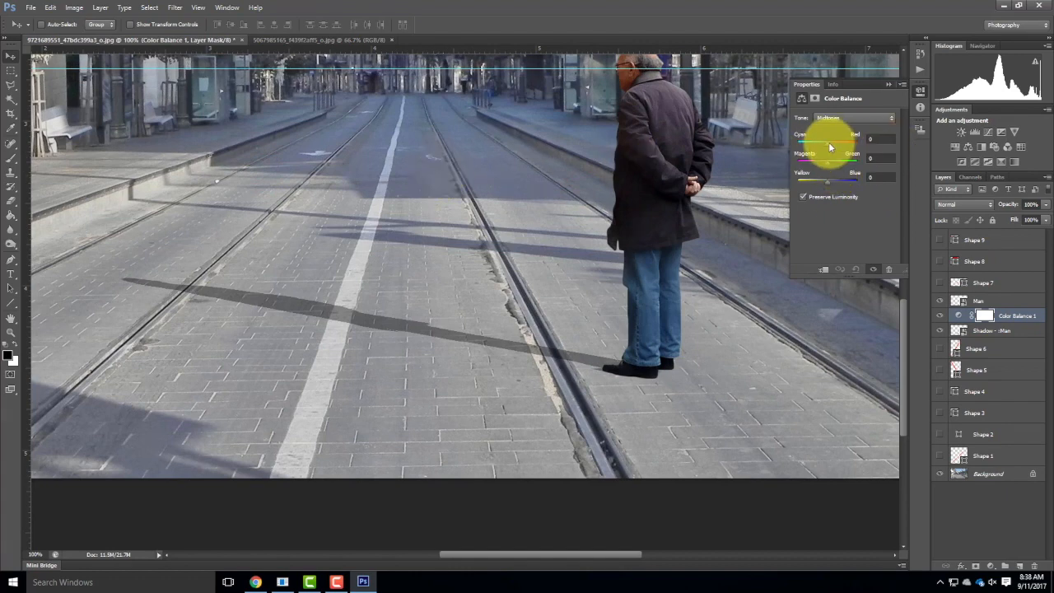
Try shifting the Color Balance midtones strongly toward blue, and reset the Yellow–Blue value to 0.
mouse_move(828, 181)
left_mouse_down()
mouse_move(856, 185)
mouse_move(846, 181)
left_mouse_up()
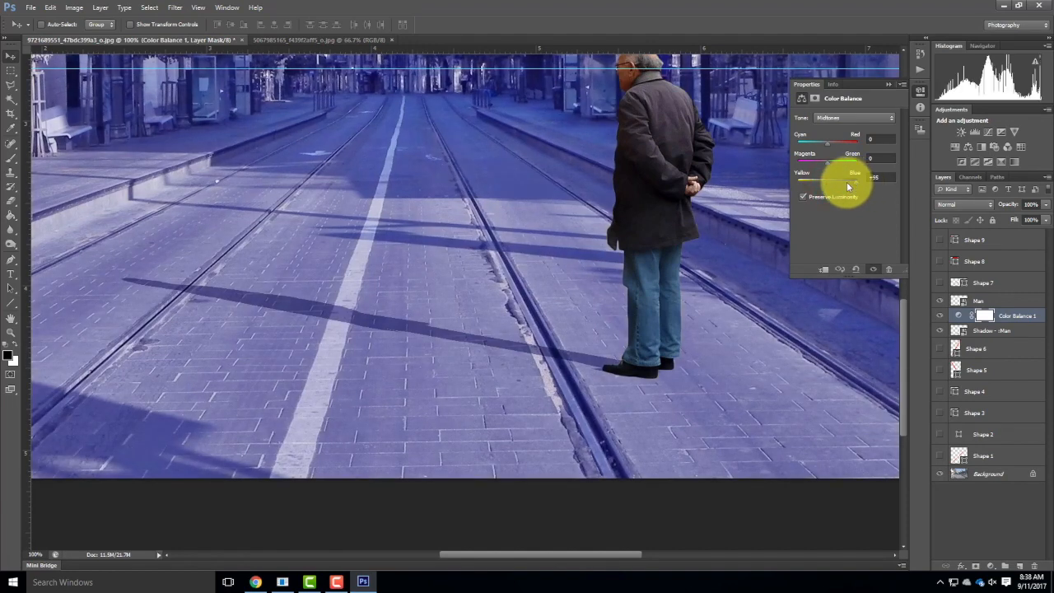
left_click_drag(886, 178, 864, 178)
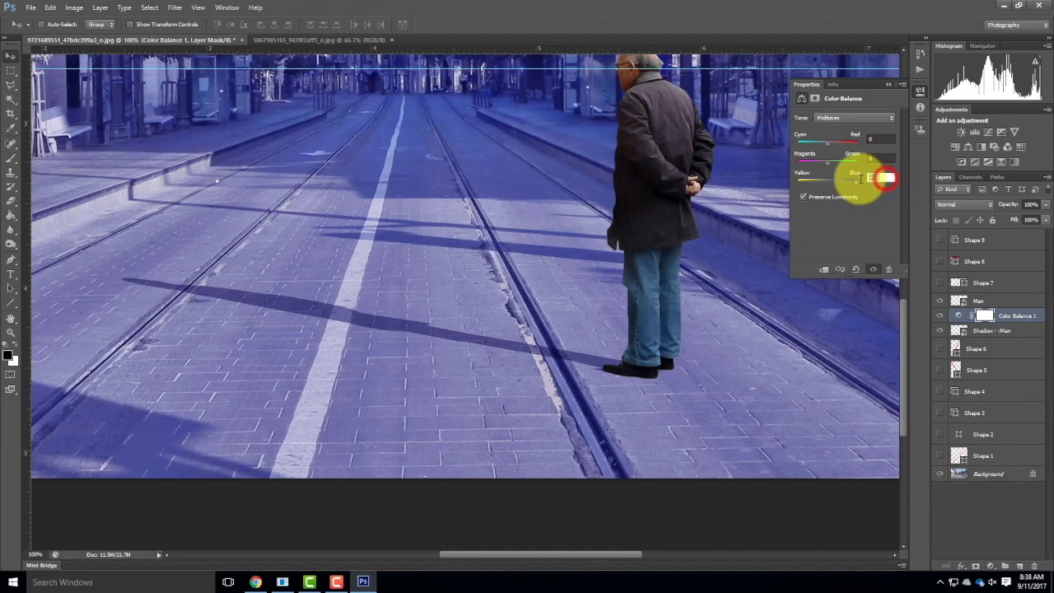
type("0")
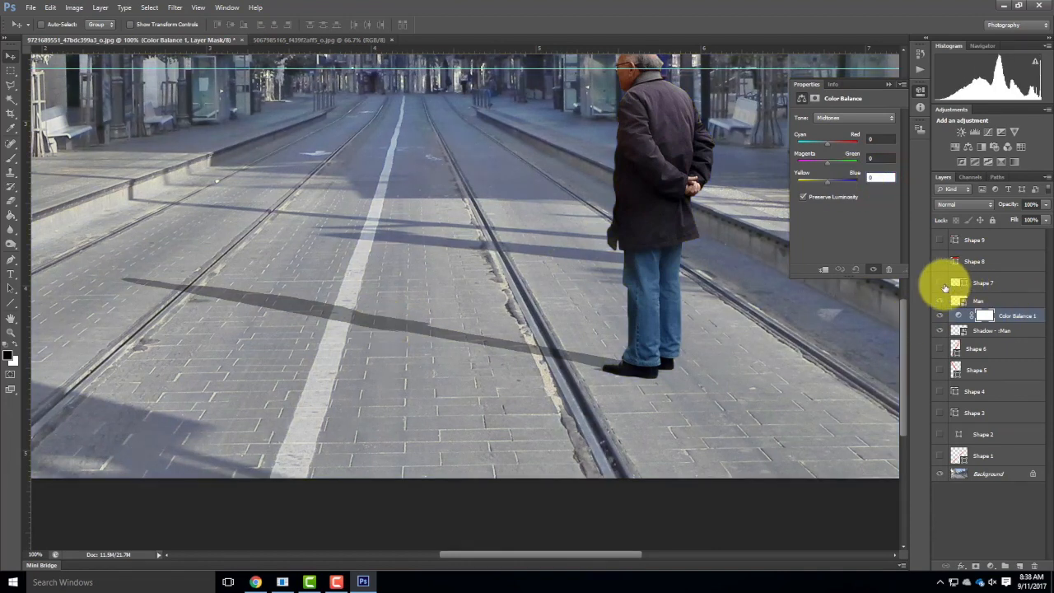
Clip the Color Balance layer to the man's shadow layer and set its midtones Yellow–Blue value to +69.
left_click(1015, 315)
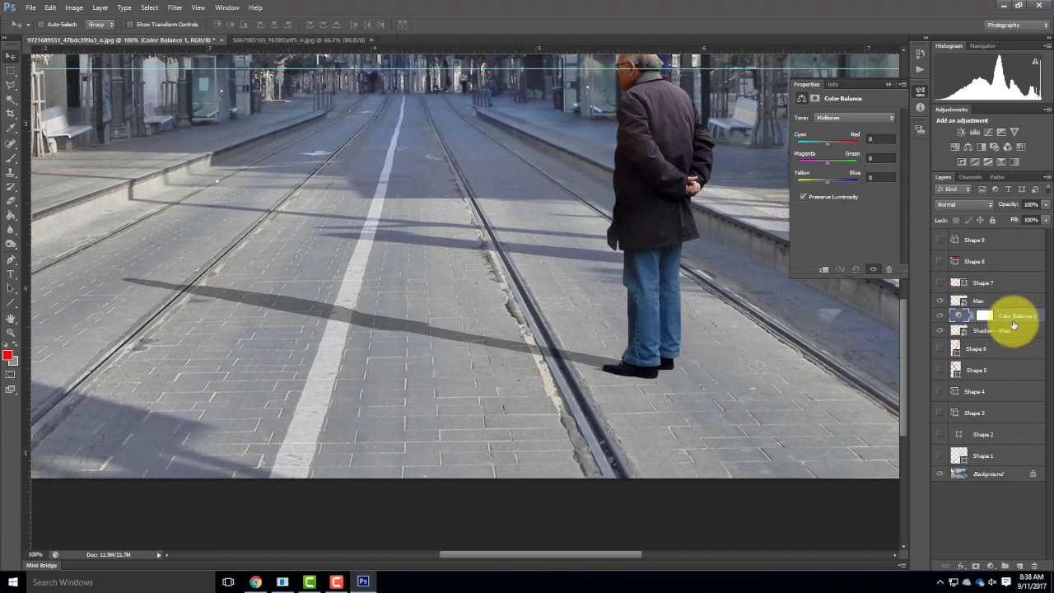
key("ctrl+alt+g")
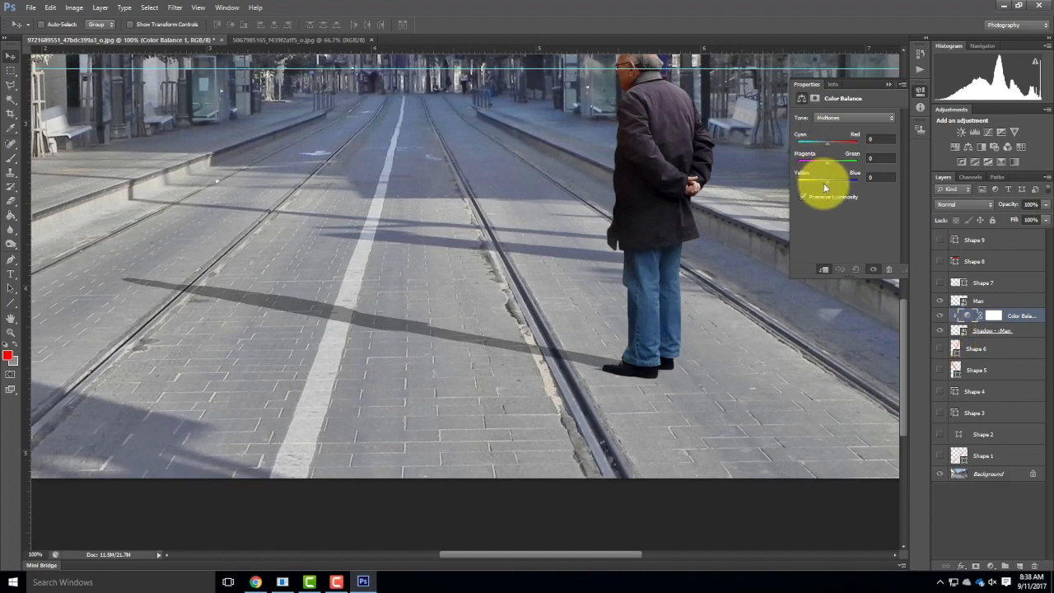
mouse_move(827, 182)
left_mouse_down()
mouse_move(843, 186)
mouse_move(829, 176)
left_mouse_up()
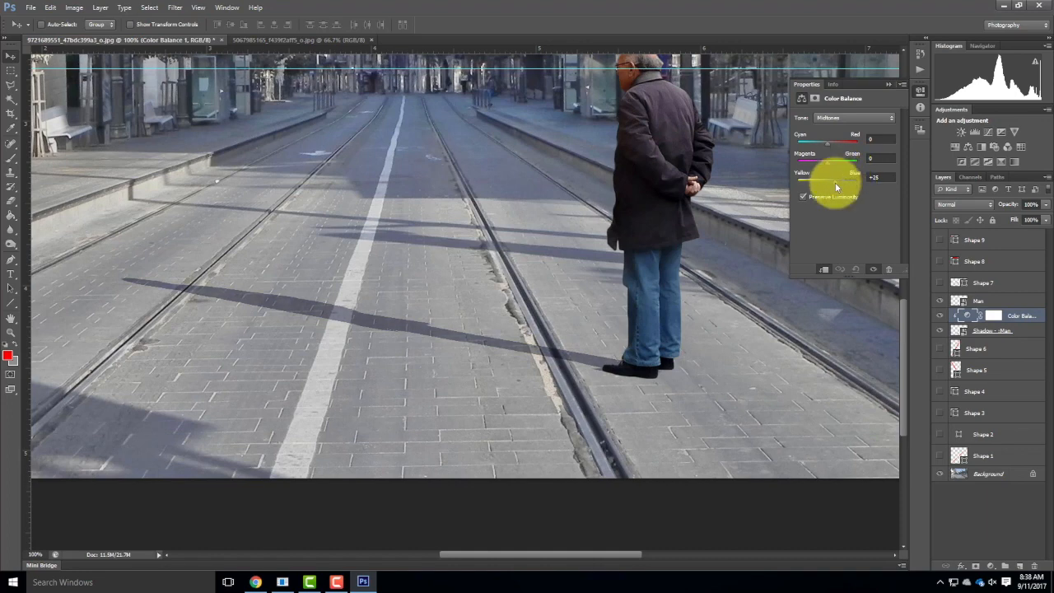
left_click_drag(839, 189, 838, 188)
left_click_drag(847, 176, 849, 176)
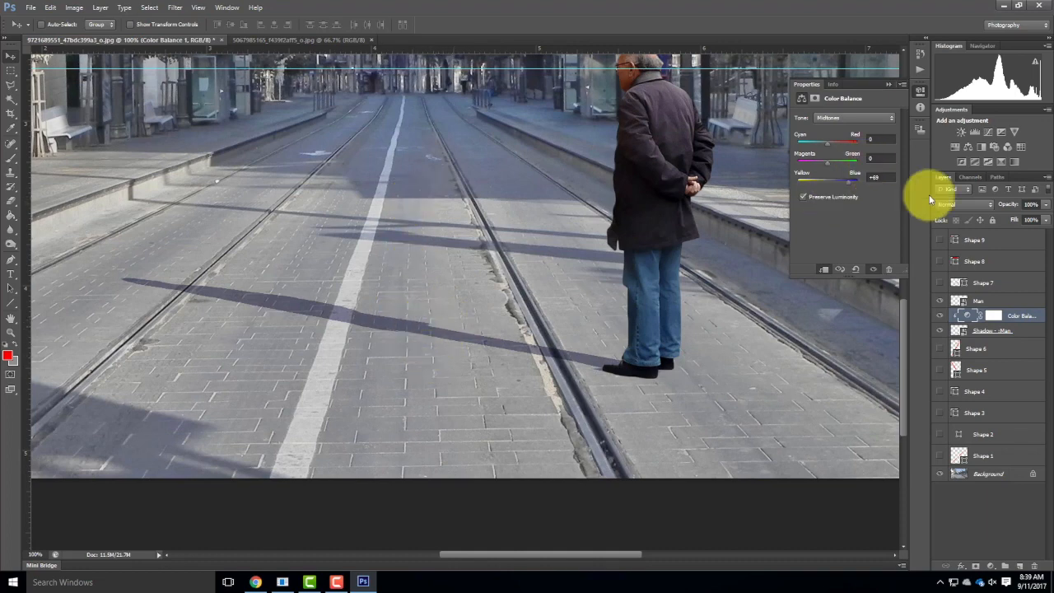
Try lowering the Color Balance layer's opacity, restore it to 100%, and set the man's shadow layer opacity to 44%.
left_click(1043, 205)
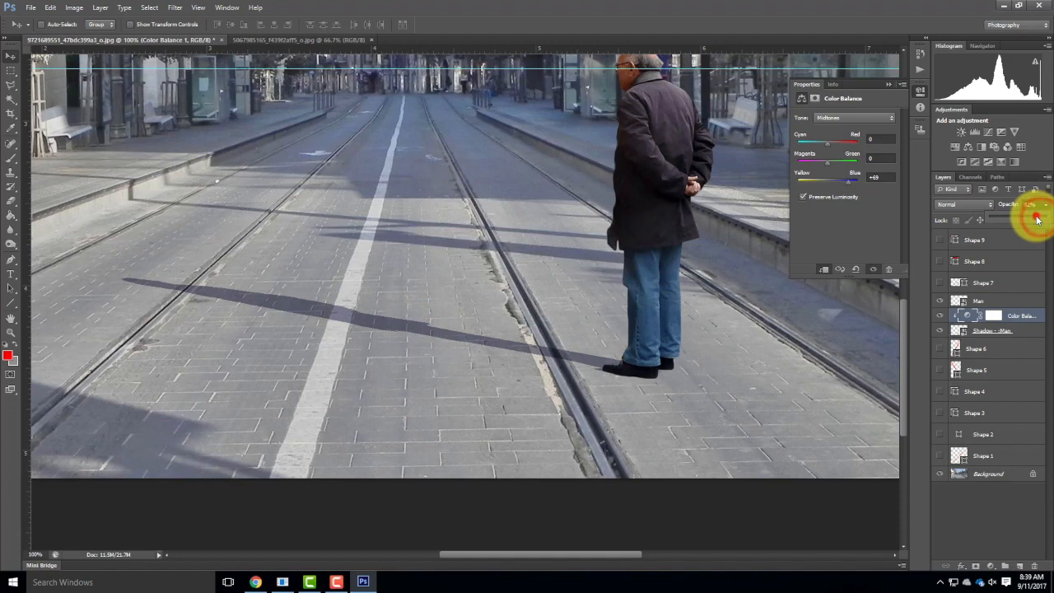
left_click_drag(1037, 218, 1041, 214)
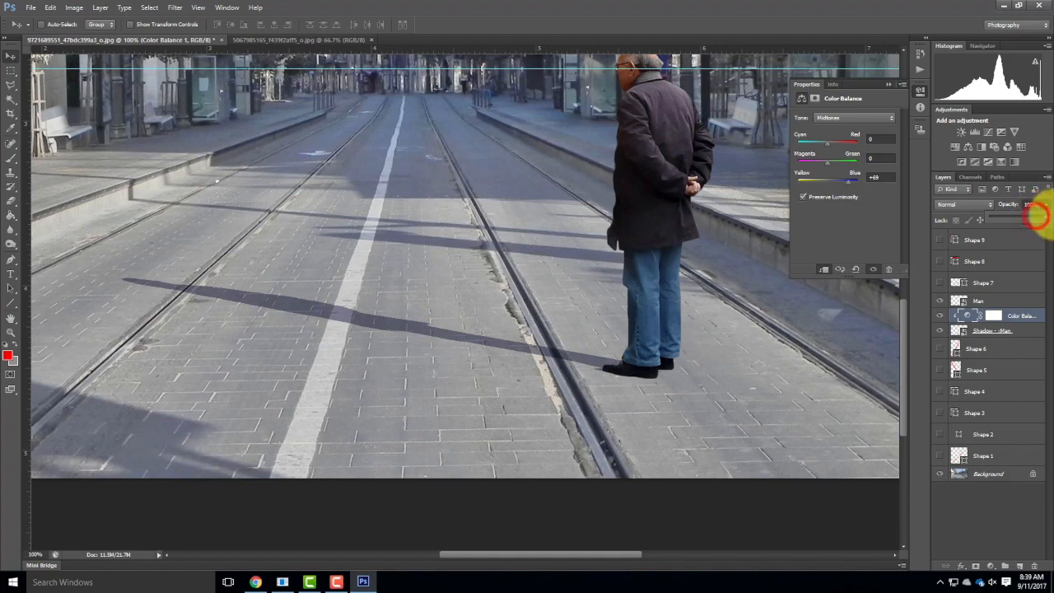
left_click(1029, 332)
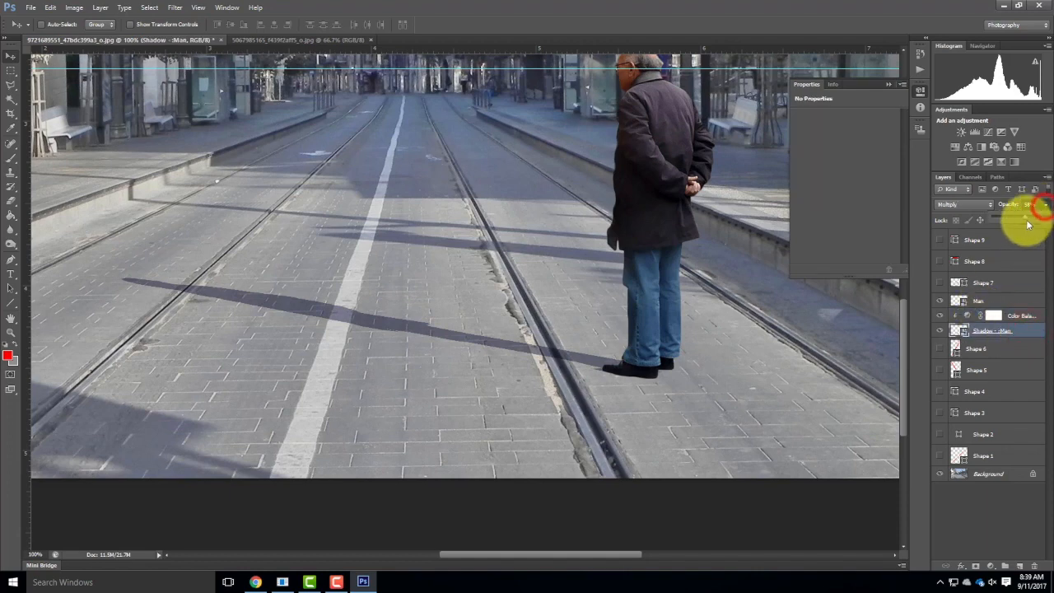
left_click_drag(1025, 219, 1006, 223)
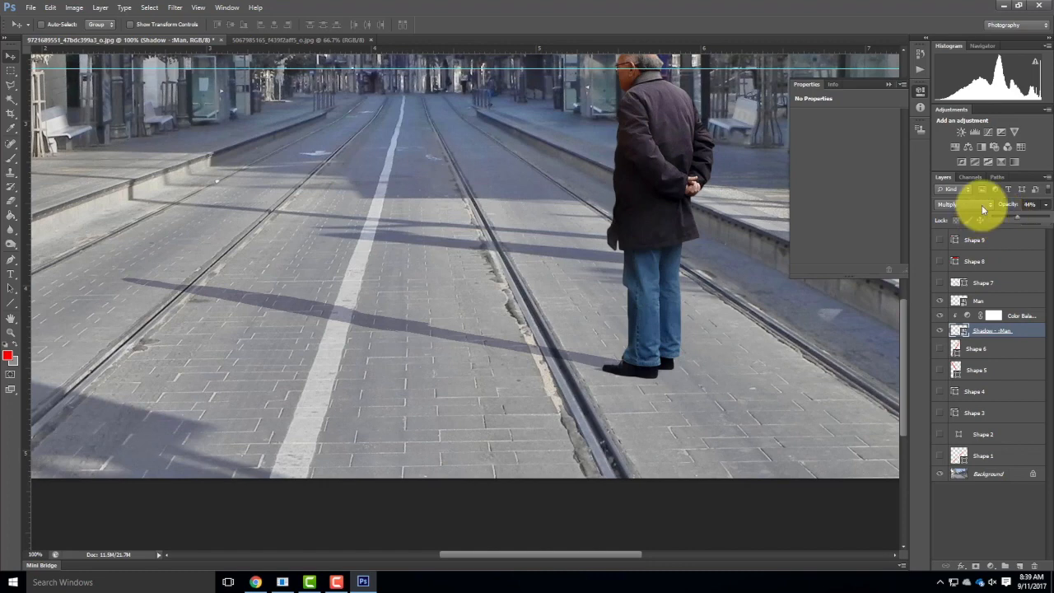
Release the Color Balance layer's clipping mask and clip it to the man's shadow layer again.
left_click(1018, 316)
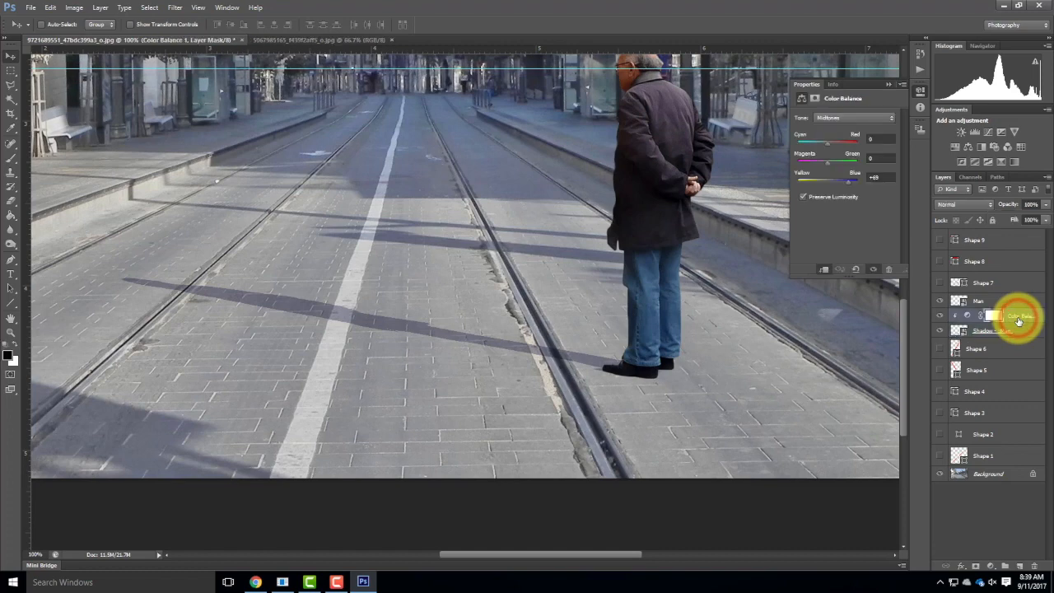
key("ctrl+alt+g")
right_click(1029, 306)
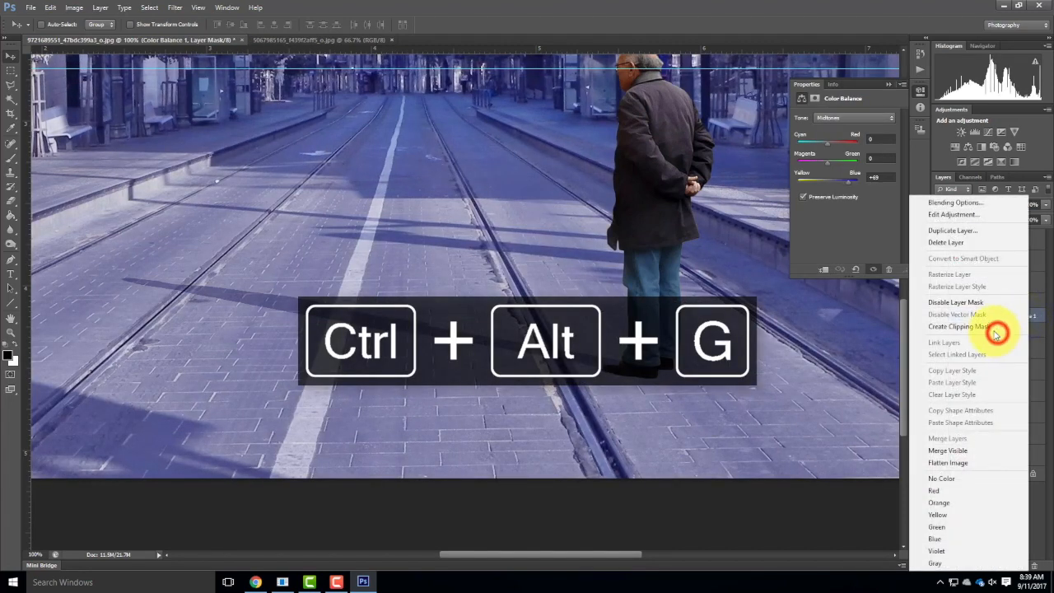
left_click(996, 328)
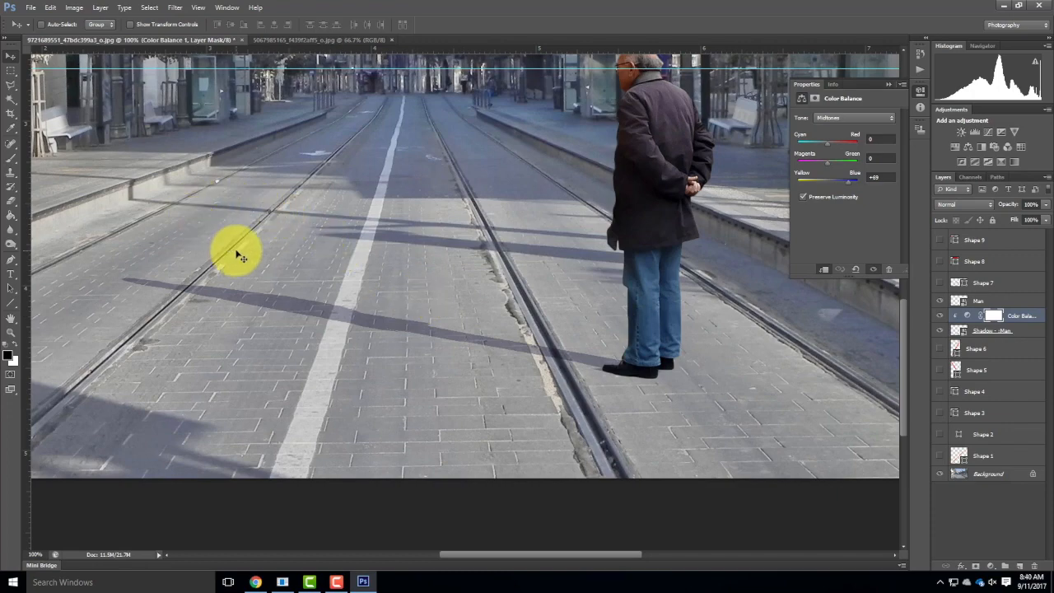
Start a Gaussian Blur on the man's shadow layer with a radius of 0.5 pixels.
key("ctrl+0")
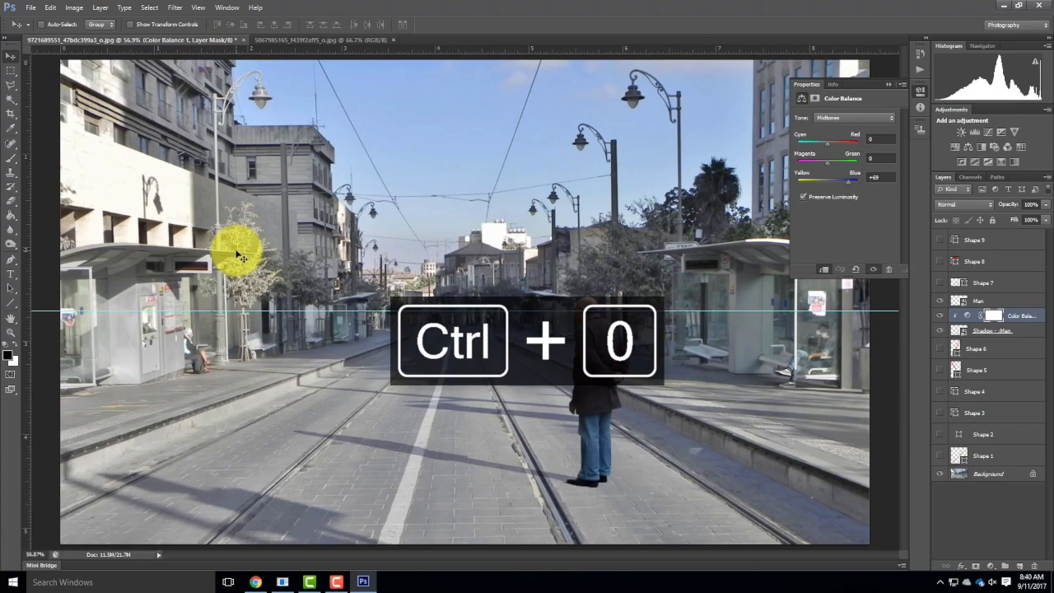
key("ctrl+equal")
key("ctrl+equal")
key("ctrl+equal")
key("alt+space")
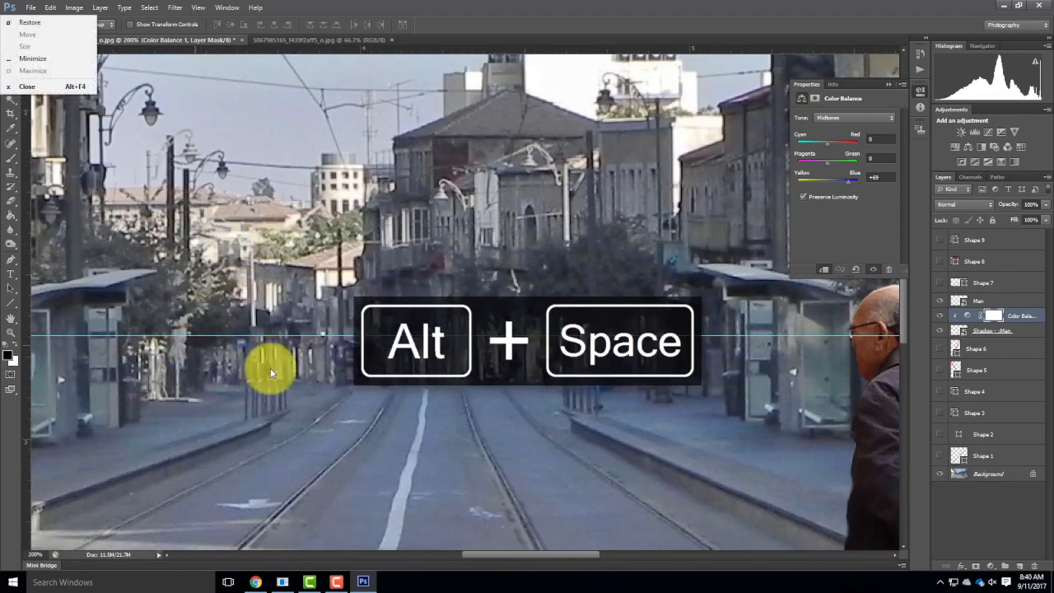
left_click(325, 341)
left_click_drag(439, 490, 442, 21)
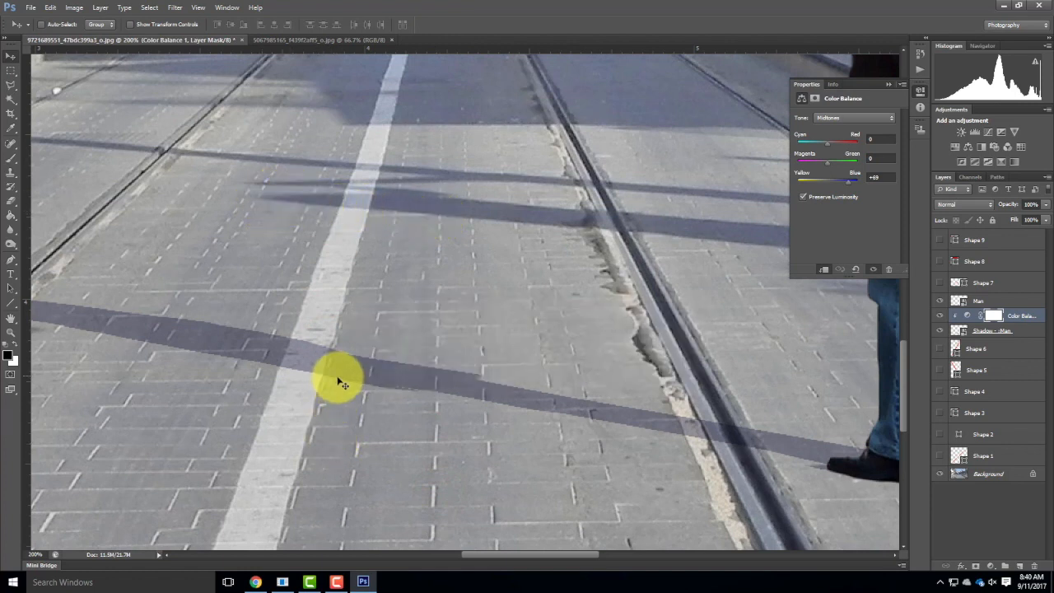
left_click(1018, 333)
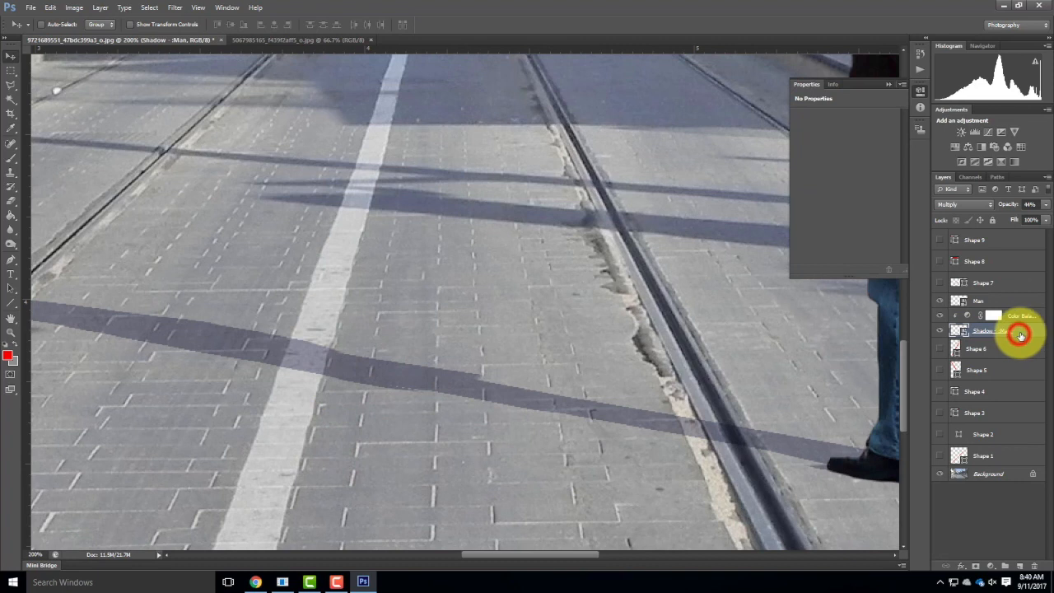
left_click(171, 10)
mouse_move(189, 118)
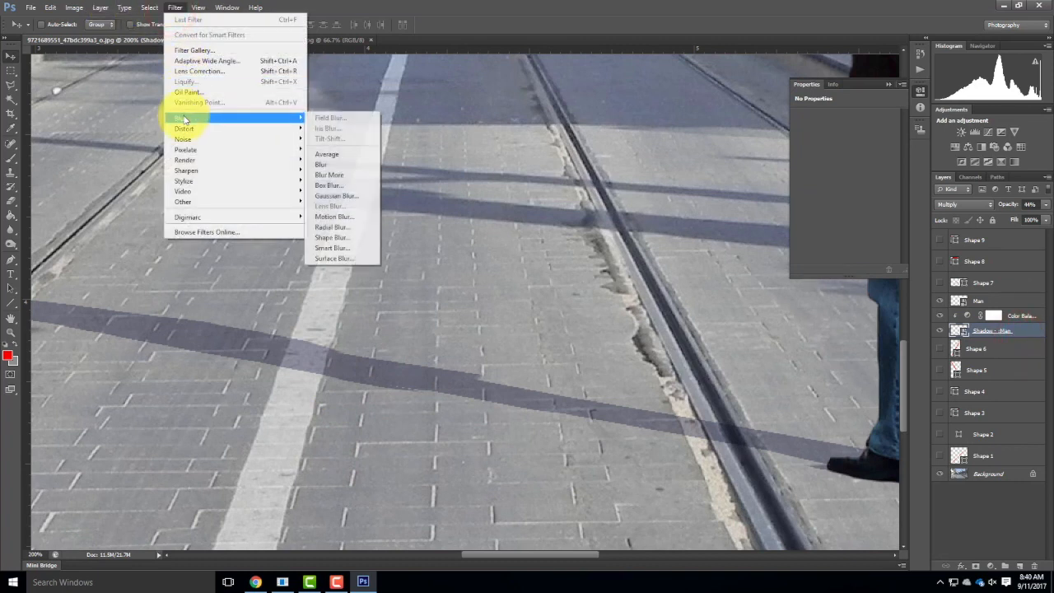
left_click(345, 196)
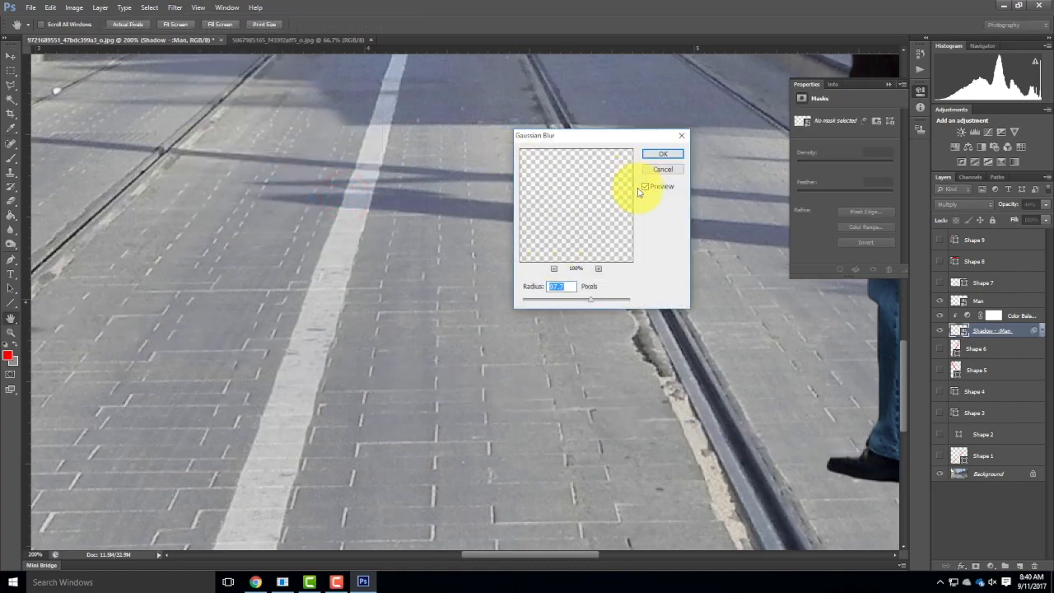
left_click(563, 287)
type("0.5")
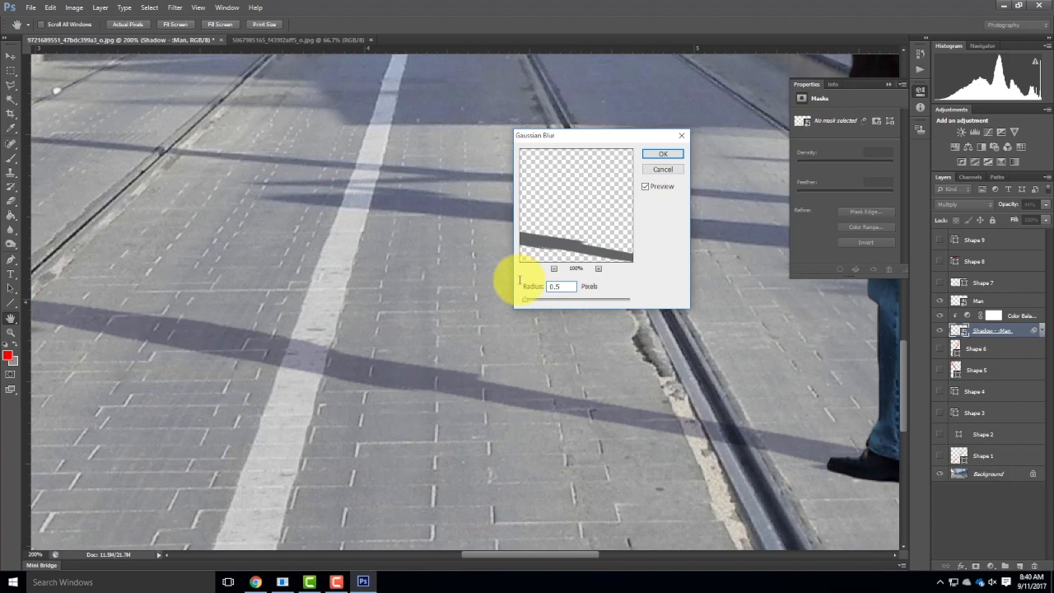
Compare the shadow with the blur preview off and on, and apply the Gaussian Blur with a 1-pixel radius.
left_click(649, 188)
left_click(649, 189)
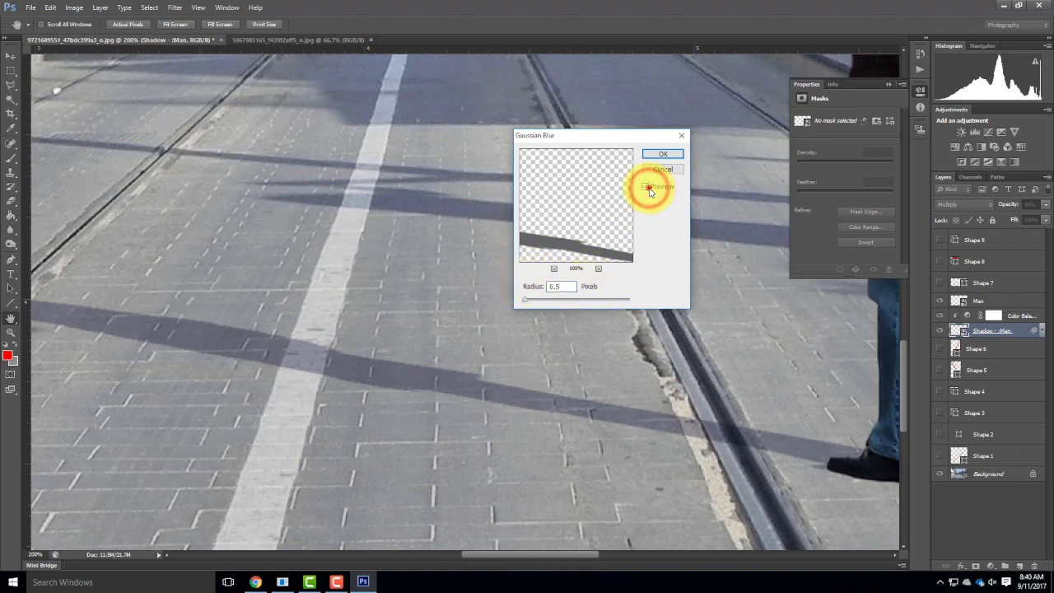
left_click(649, 189)
left_click(649, 189)
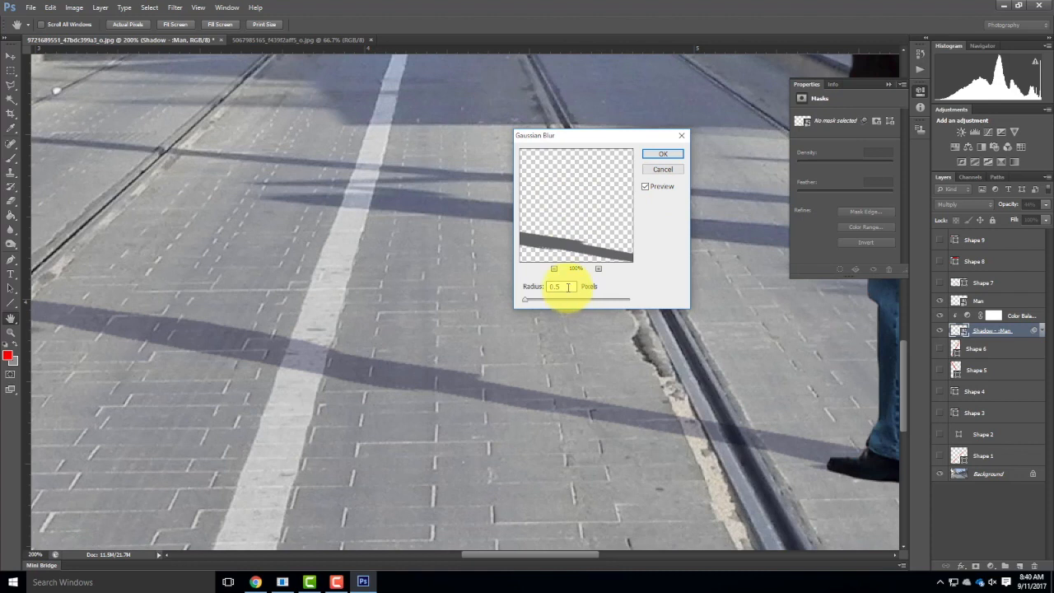
double_click(567, 287)
type("1")
key("Tab")
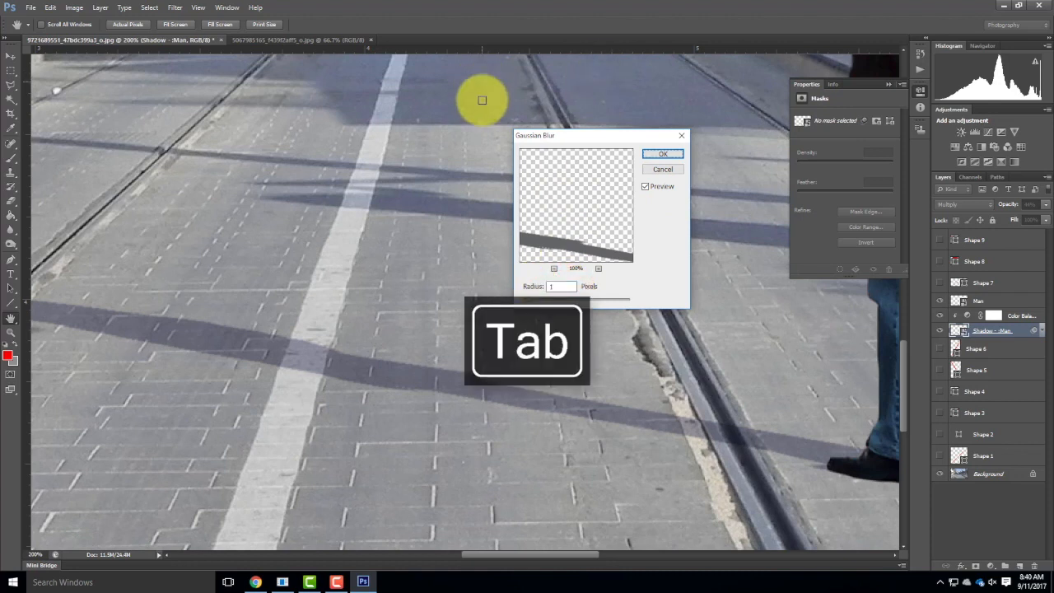
left_click(645, 188)
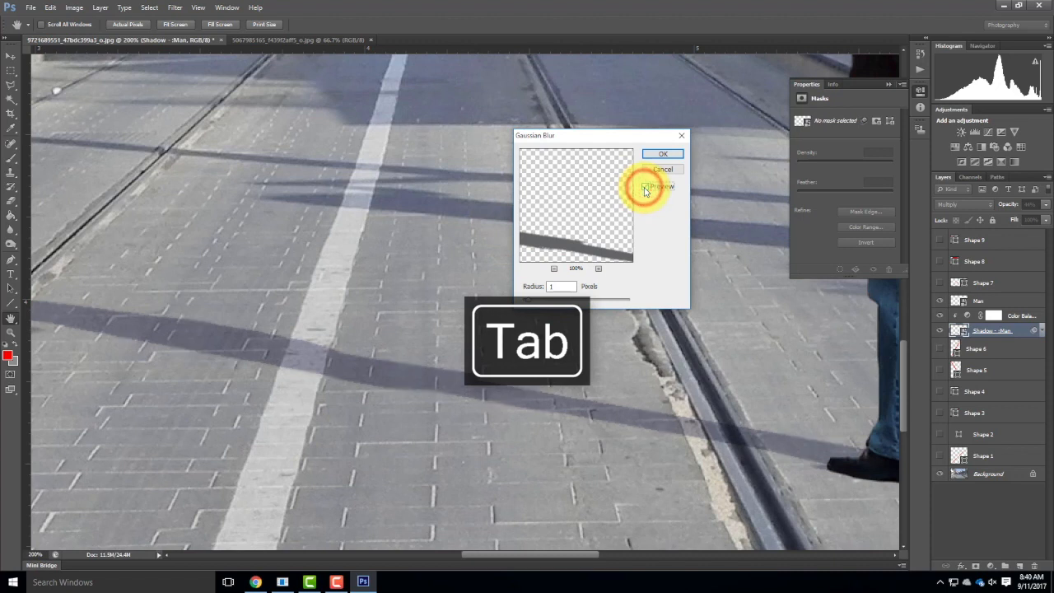
left_click(645, 188)
left_click(645, 187)
left_click(645, 188)
left_click(644, 188)
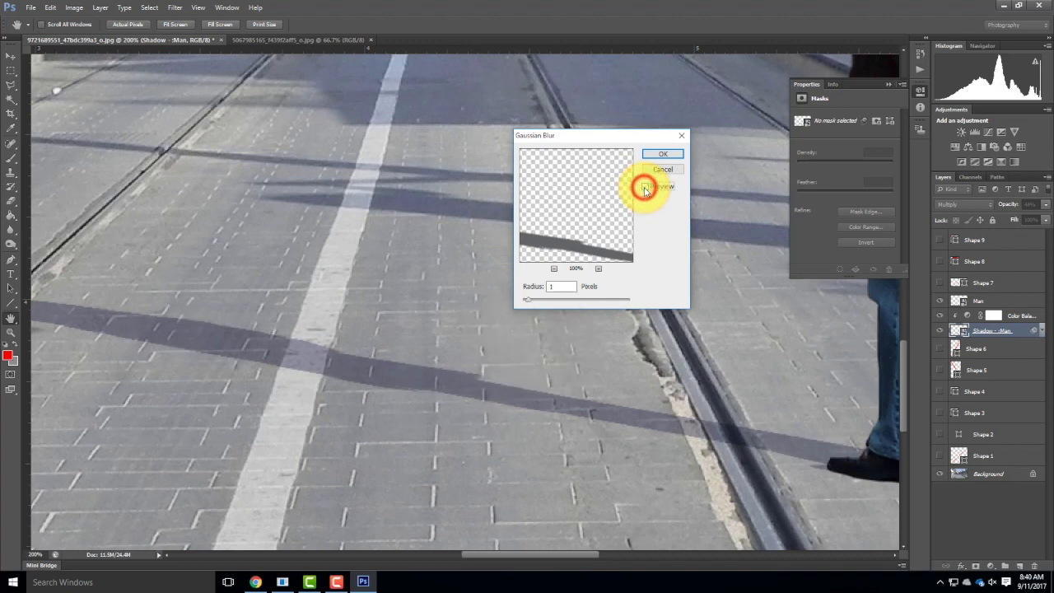
left_click(645, 188)
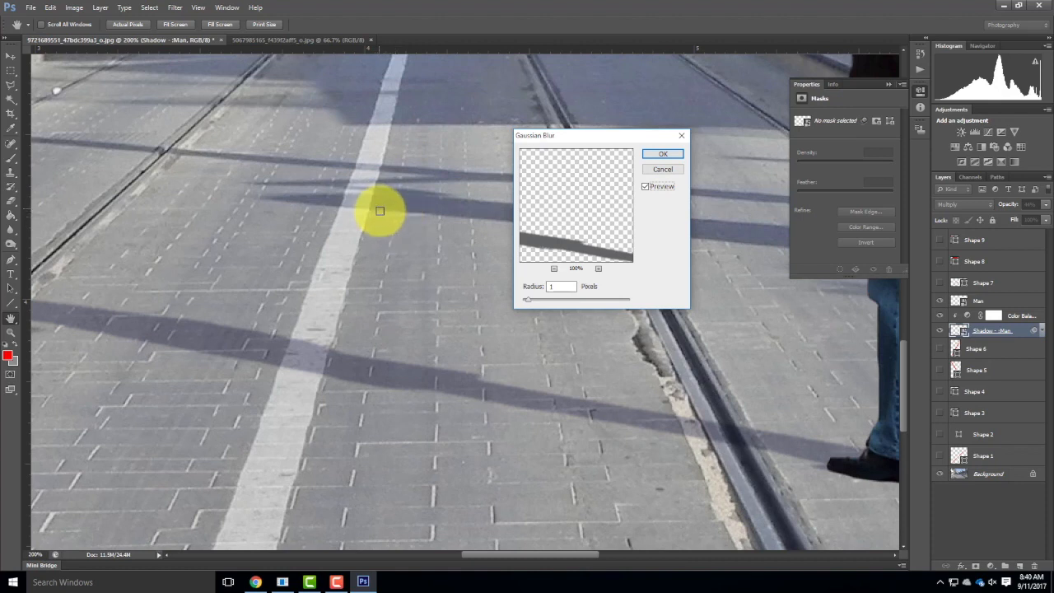
left_click(663, 154)
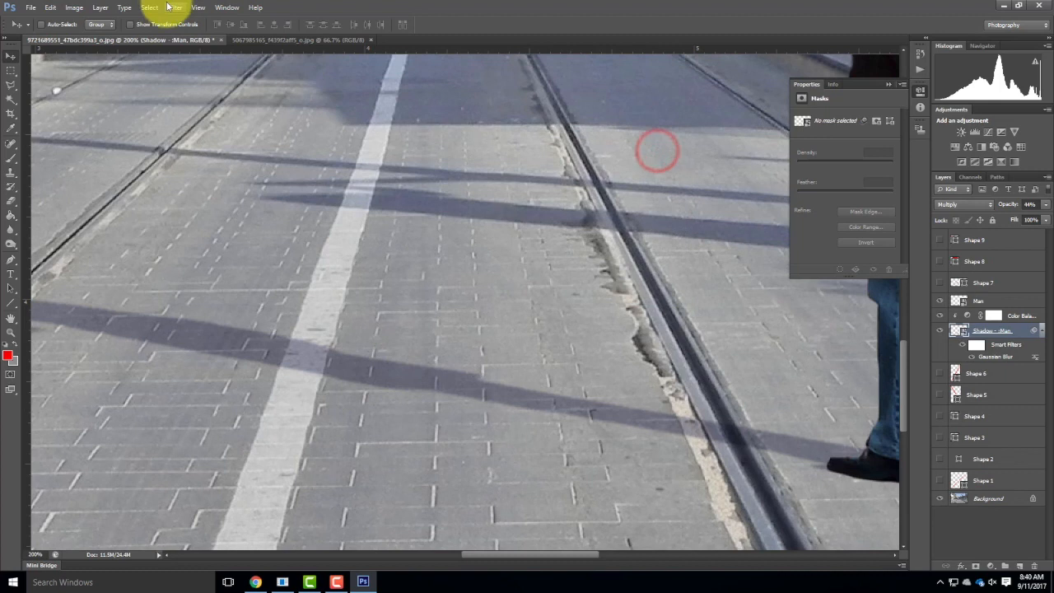
Hide the layer properties display and fit the whole image in the view.
left_click(173, 7)
mouse_move(280, 120)
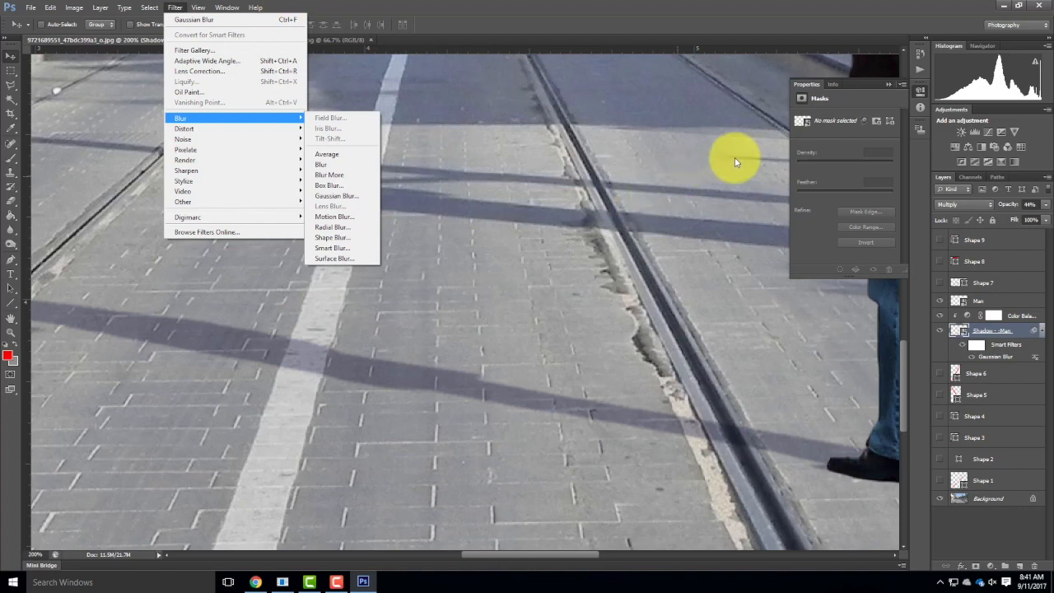
left_click(894, 82)
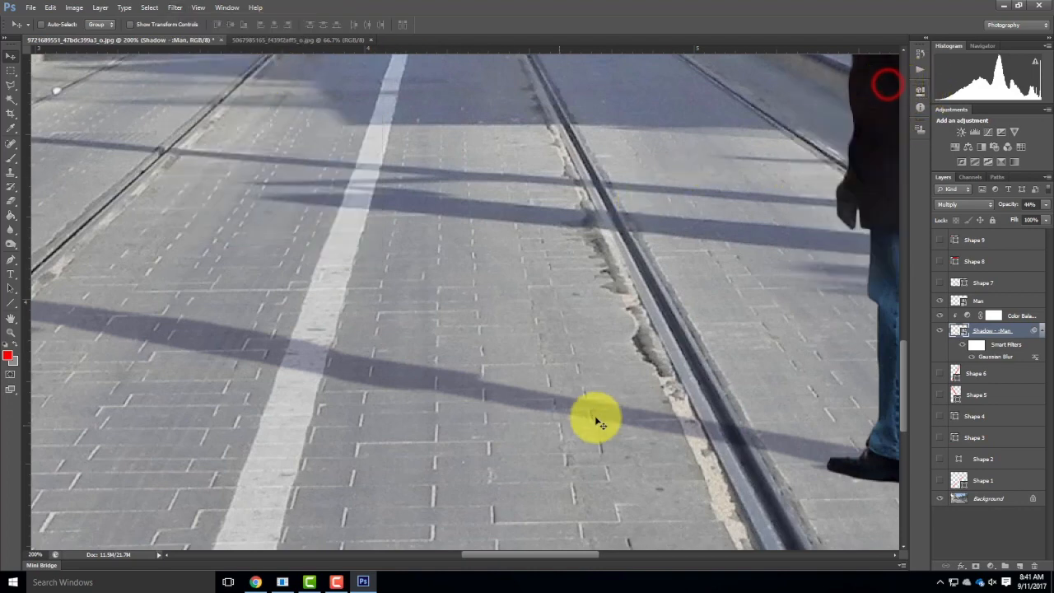
key("ctrl+0")
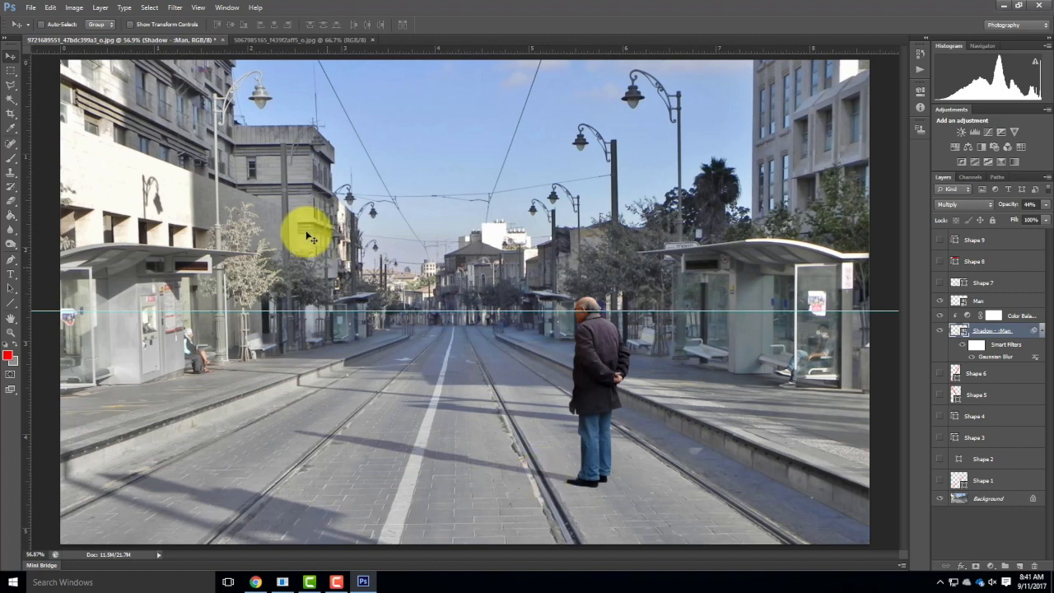
Place the OrangeWomen_Walking_color cut-out and scale it down to about 12.6%, standing on the street with her head near the horizon guide.
left_click(31, 9)
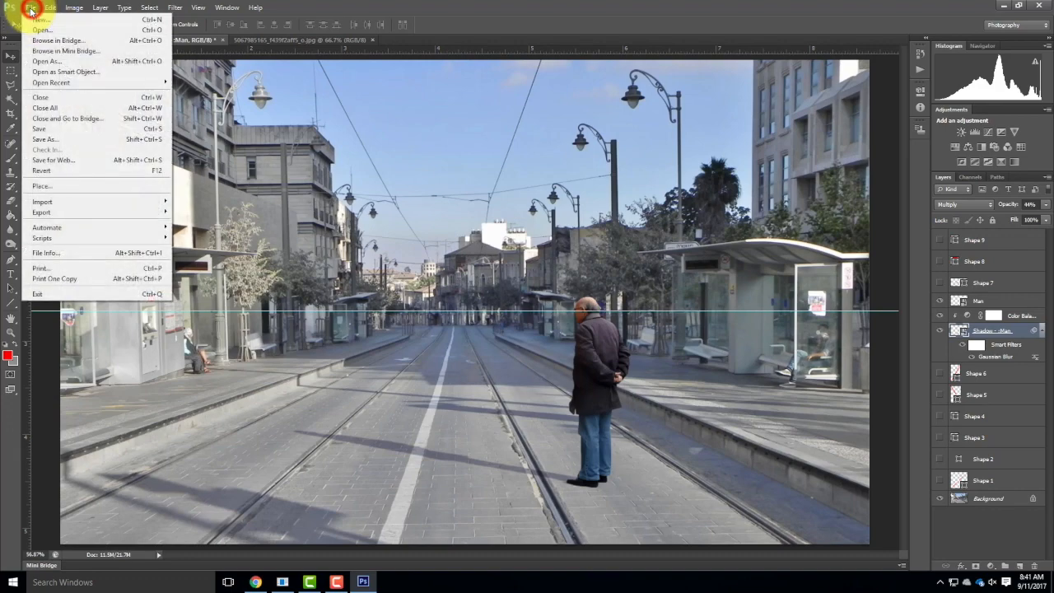
left_click(71, 186)
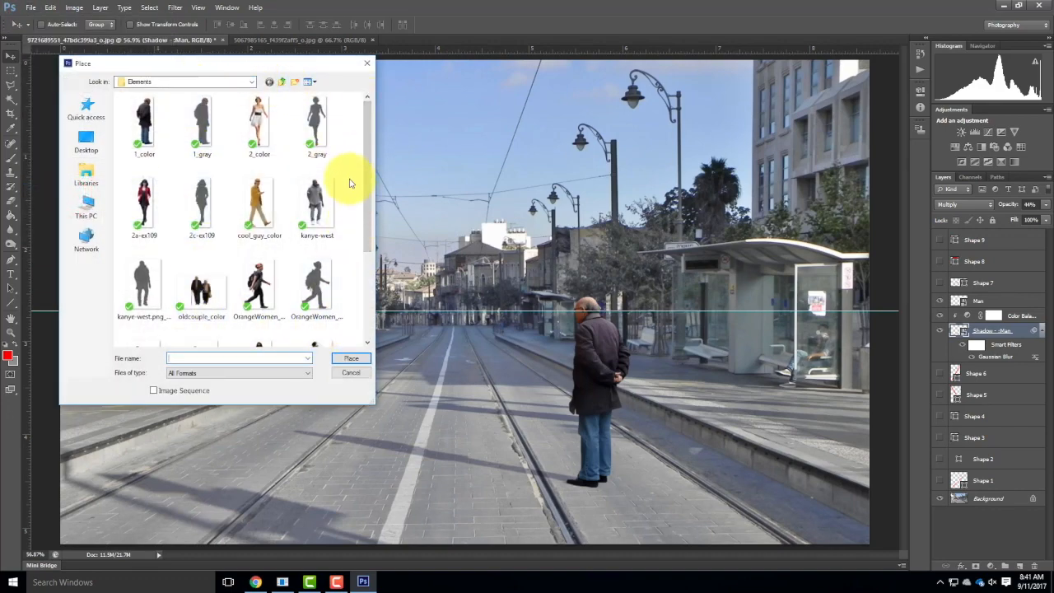
left_click_drag(365, 176, 384, 245)
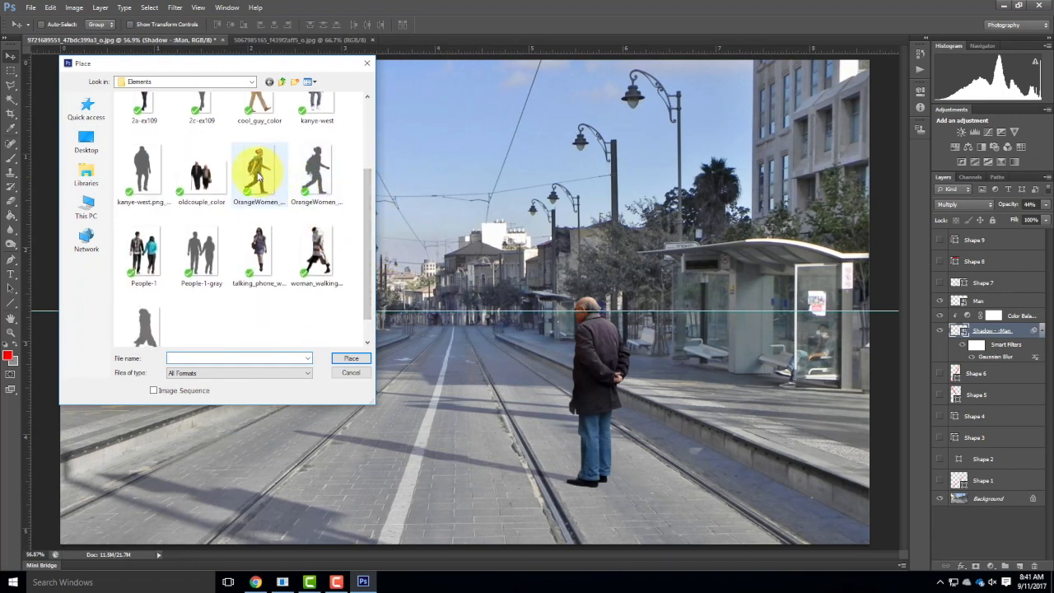
left_click(259, 172)
left_click(352, 358)
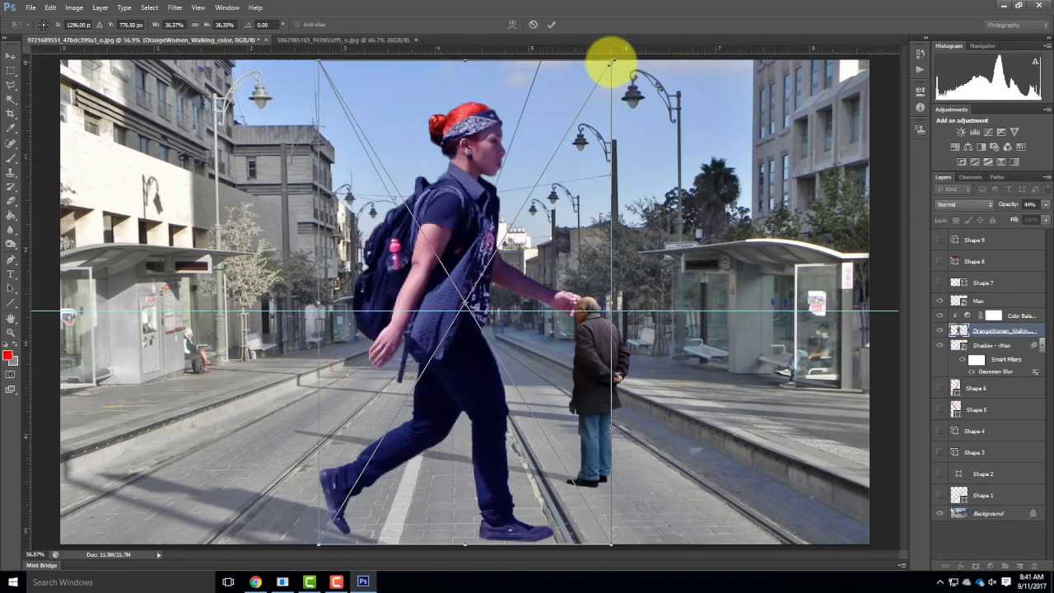
left_click_drag(610, 61, 462, 251)
left_click_drag(319, 544, 404, 466)
left_click_drag(489, 264, 478, 285)
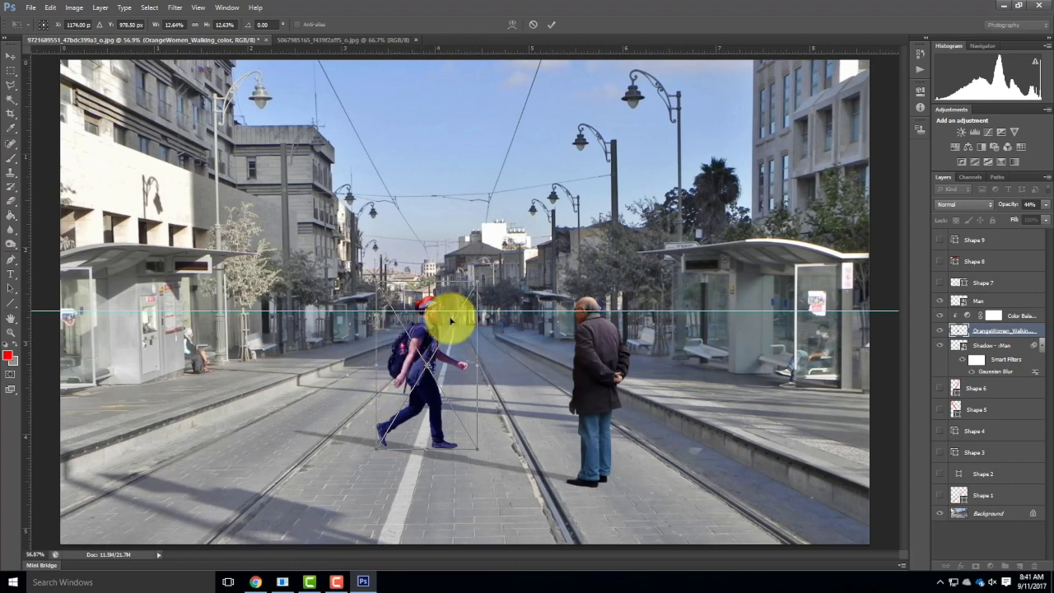
Flip the walking woman horizontally, move her farther back beside the tram track, and scale her to about 9.8% against the horizon guide.
left_click(50, 6)
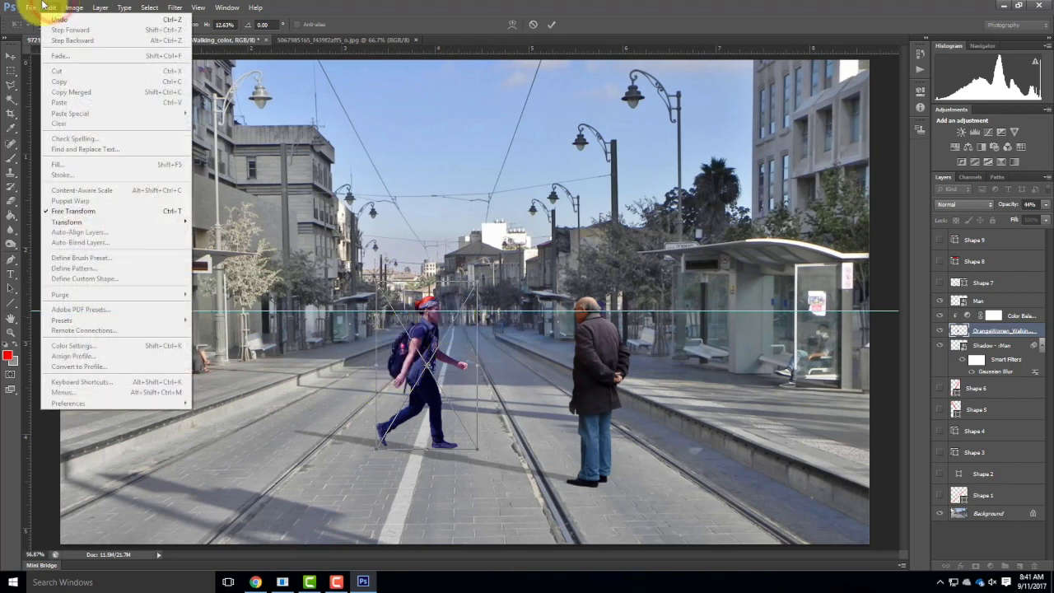
mouse_move(95, 221)
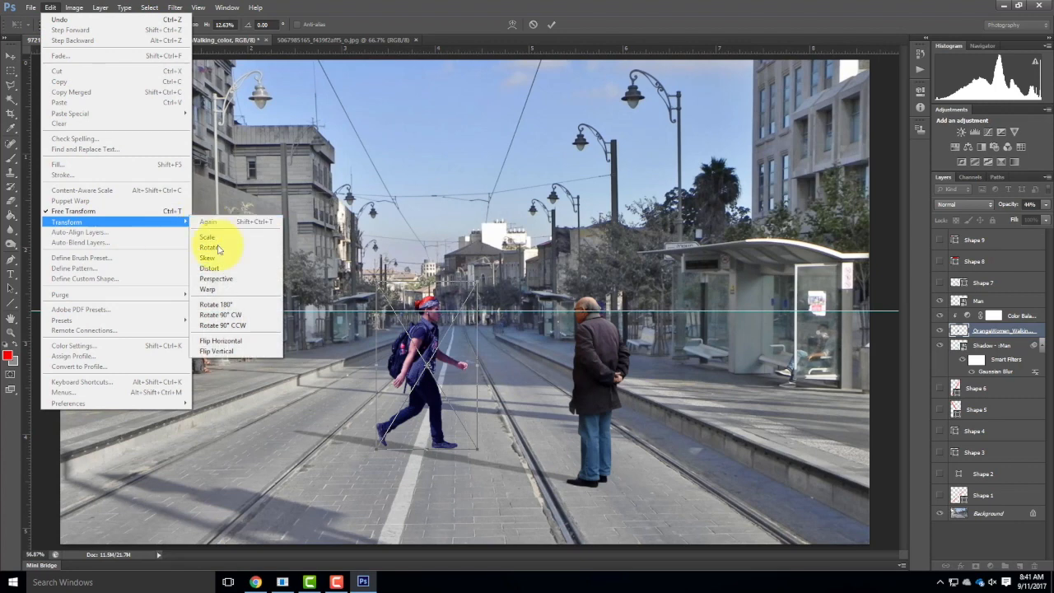
left_click(222, 341)
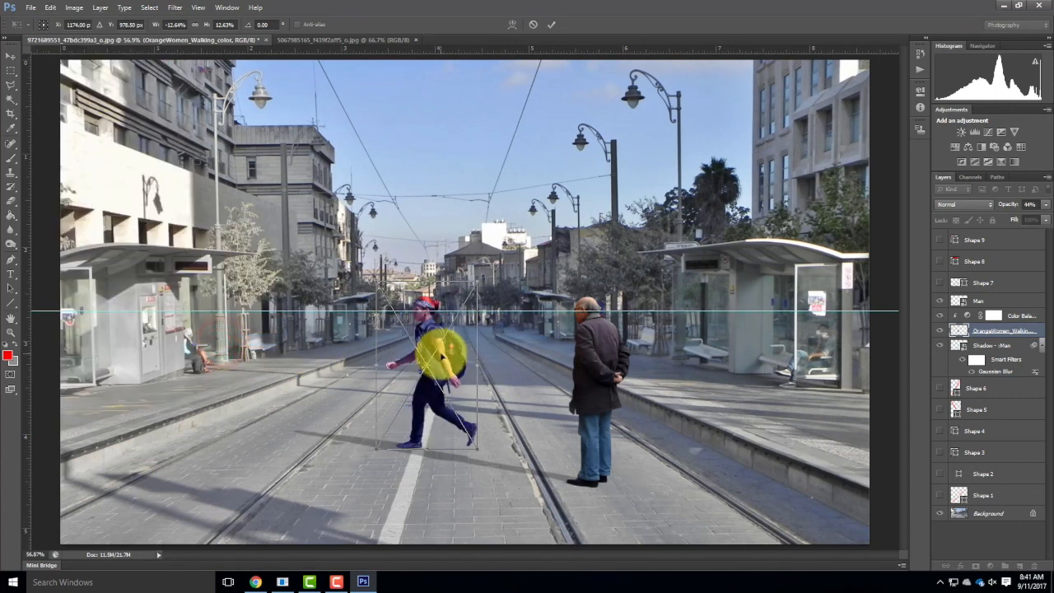
mouse_move(435, 353)
left_mouse_down()
mouse_move(343, 353)
mouse_move(337, 343)
mouse_move(363, 321)
left_mouse_up()
left_click_drag(402, 253, 377, 290)
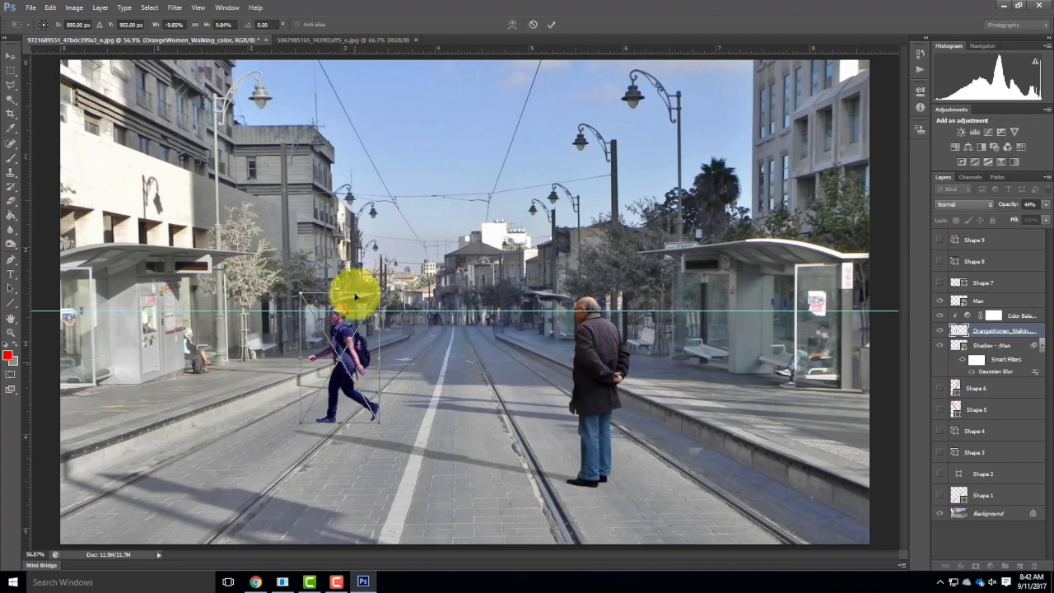
left_click(551, 24)
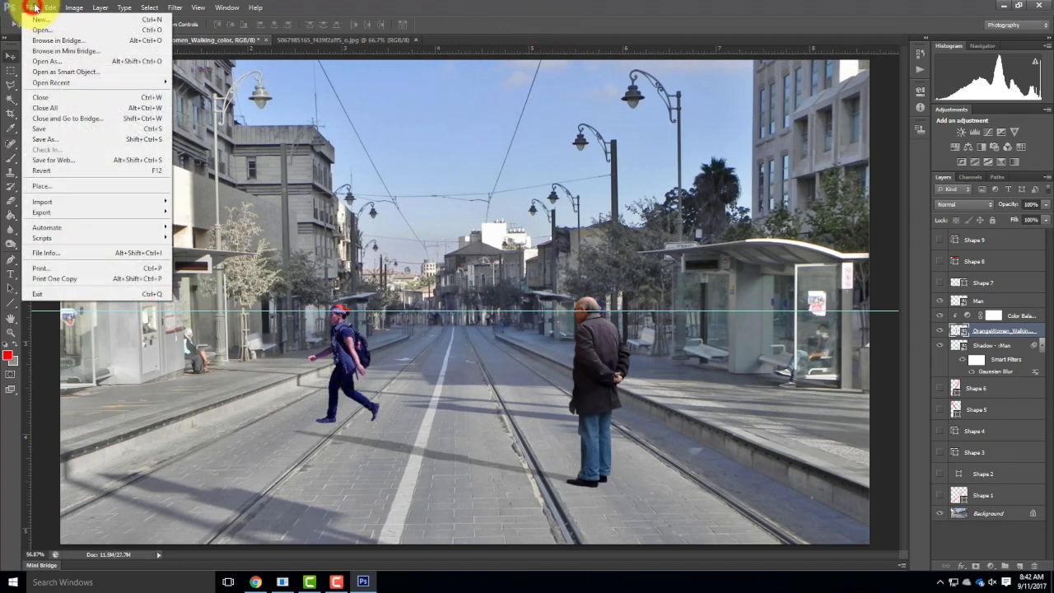
Place the OrangeWomen_Walking_grey silhouette in the street image and flip it horizontally.
left_click(42, 188)
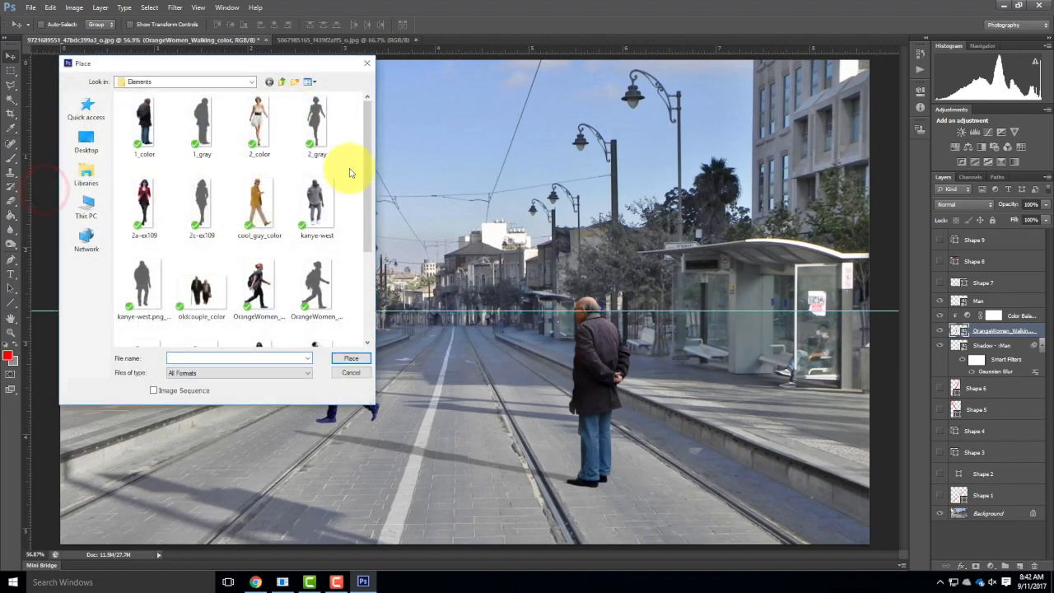
left_click_drag(364, 191, 336, 231)
left_click(334, 235)
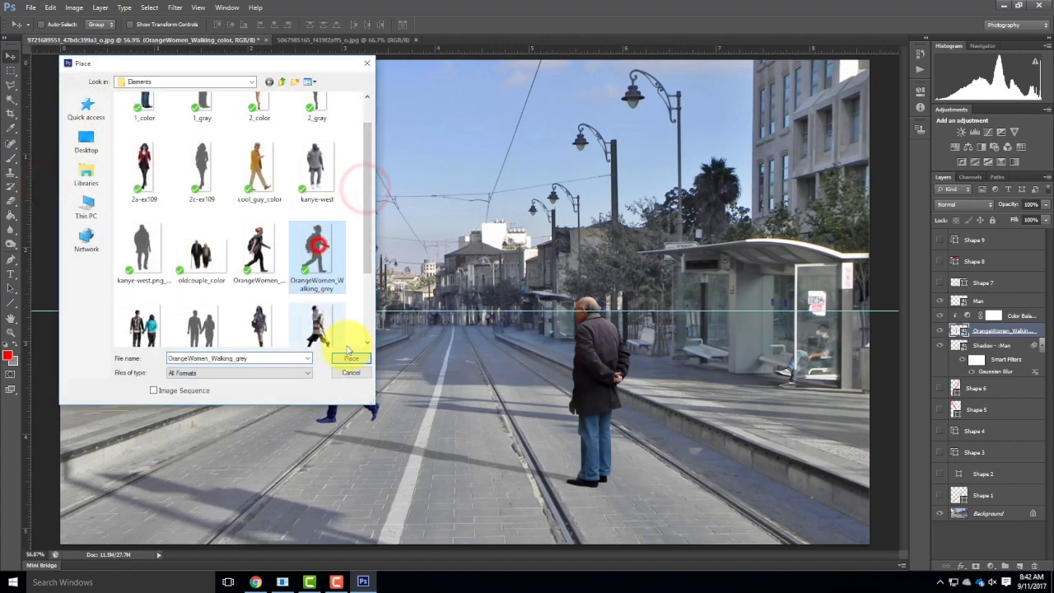
left_click(350, 358)
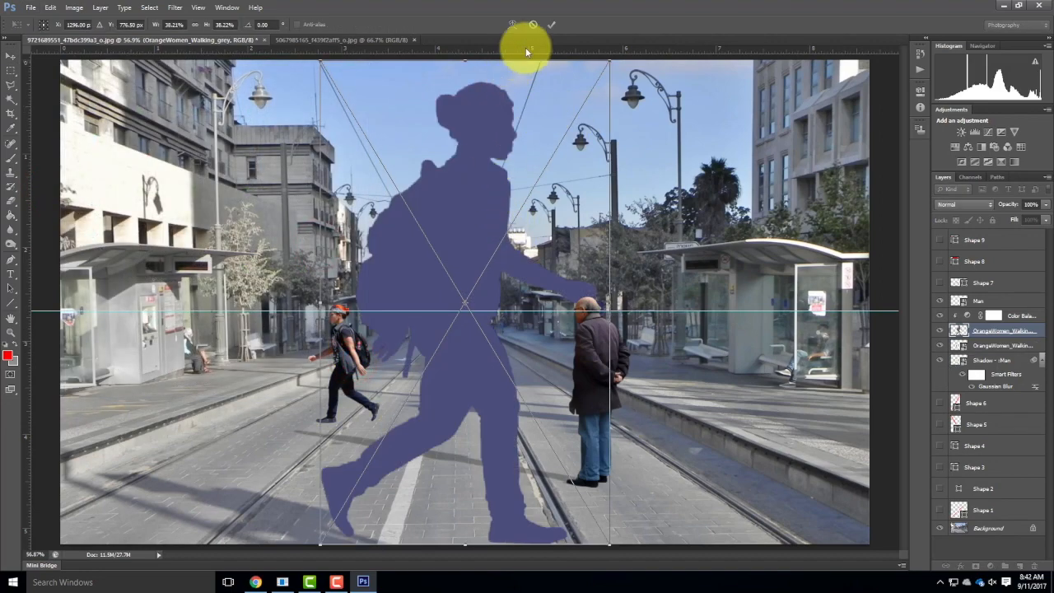
left_click(80, 7)
left_click(74, 7)
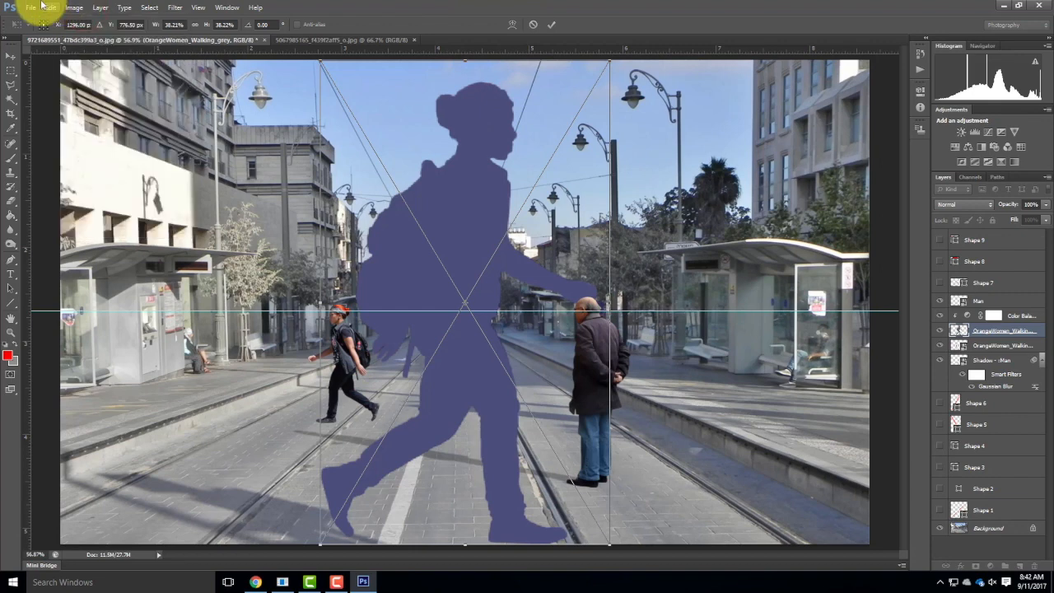
left_click(51, 8)
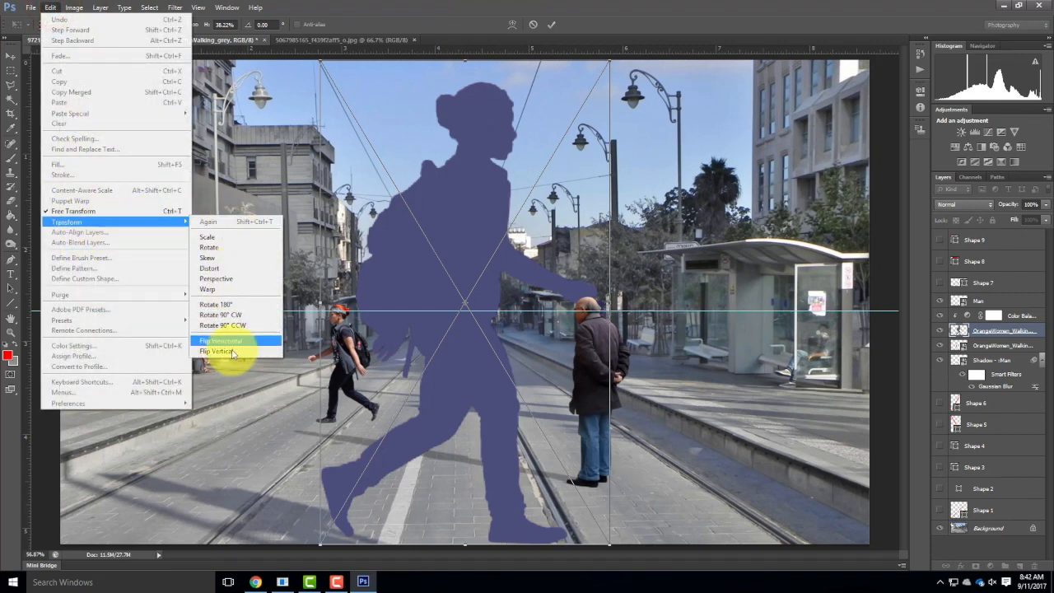
left_click(231, 334)
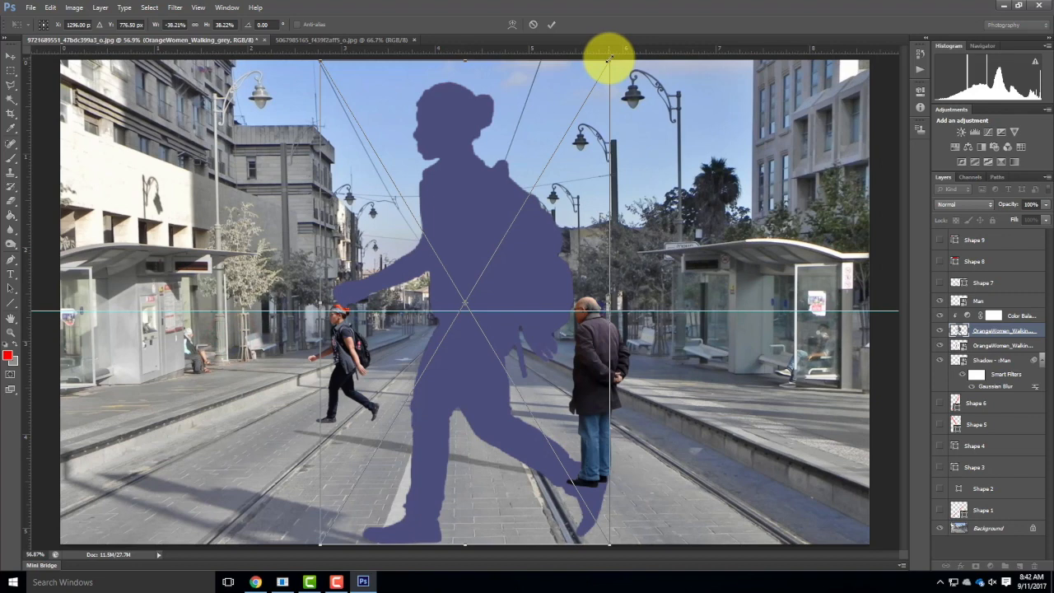
Scale the grey silhouette down to about 9.9% and align it exactly over the coloured walking woman.
left_click_drag(609, 59, 449, 271)
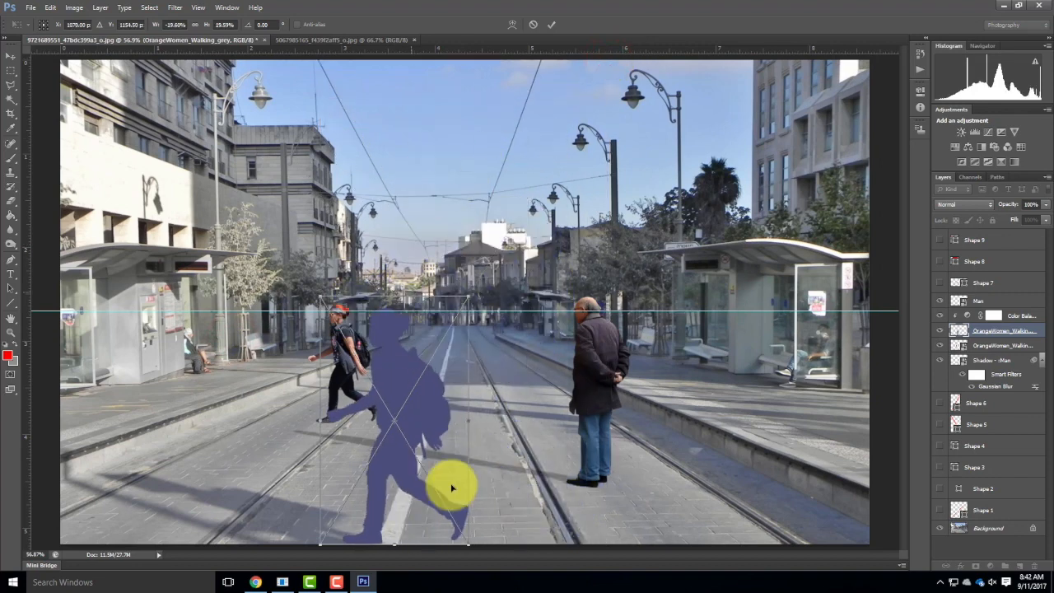
left_click_drag(467, 545, 357, 446)
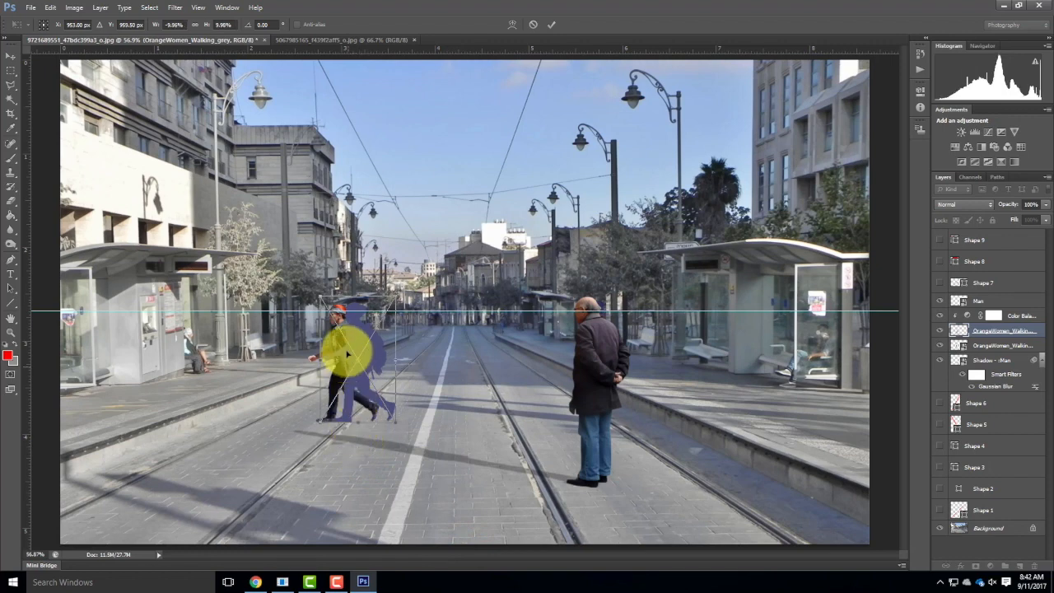
mouse_move(373, 343)
left_mouse_down()
mouse_move(364, 347)
mouse_move(366, 336)
left_mouse_up()
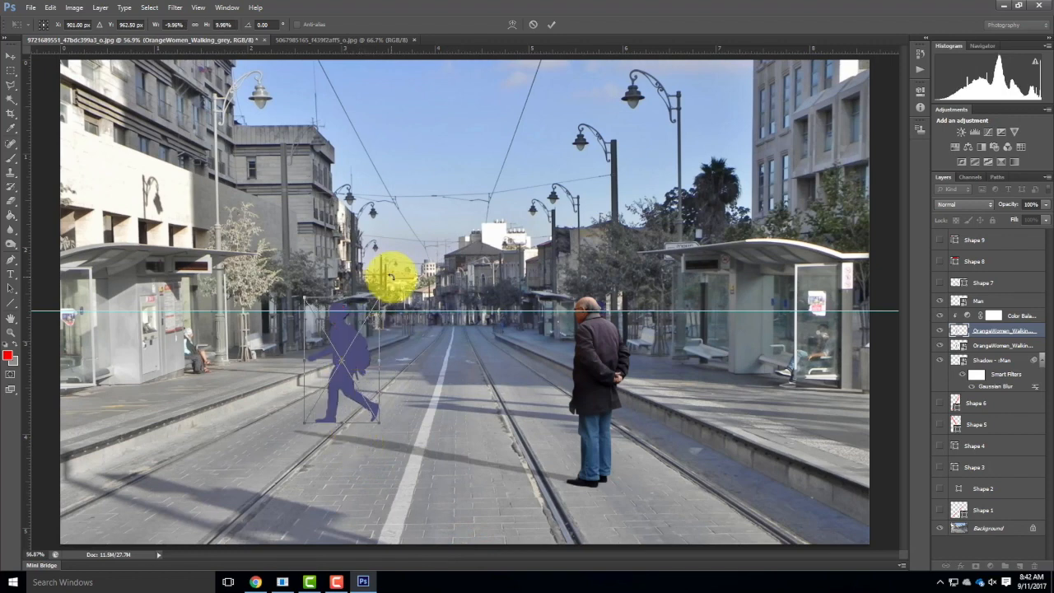
mouse_move(379, 294)
left_mouse_down()
mouse_move(372, 298)
mouse_move(381, 292)
left_mouse_up()
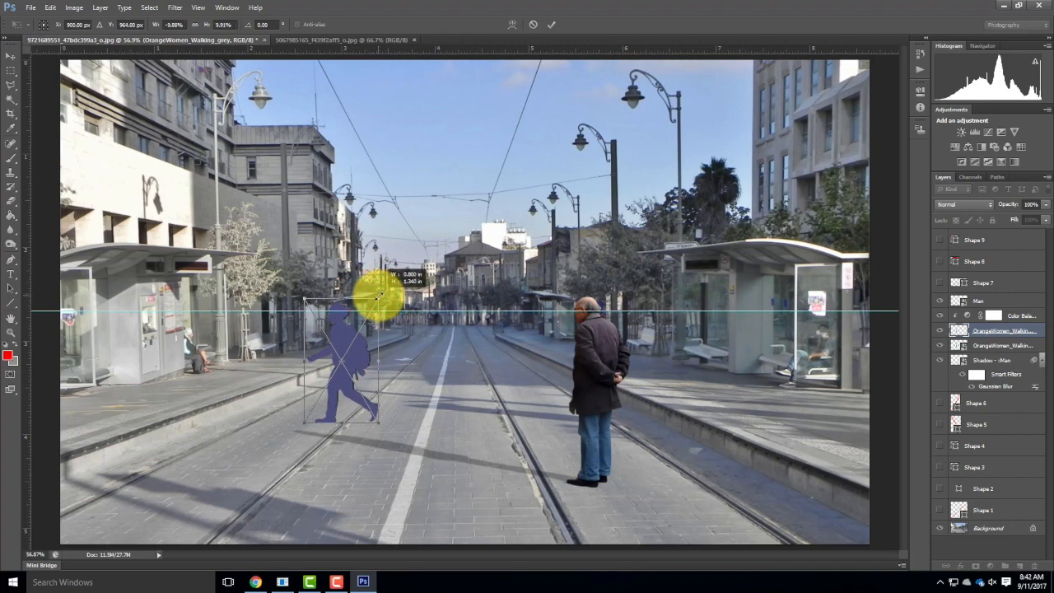
key("Right")
key("Right")
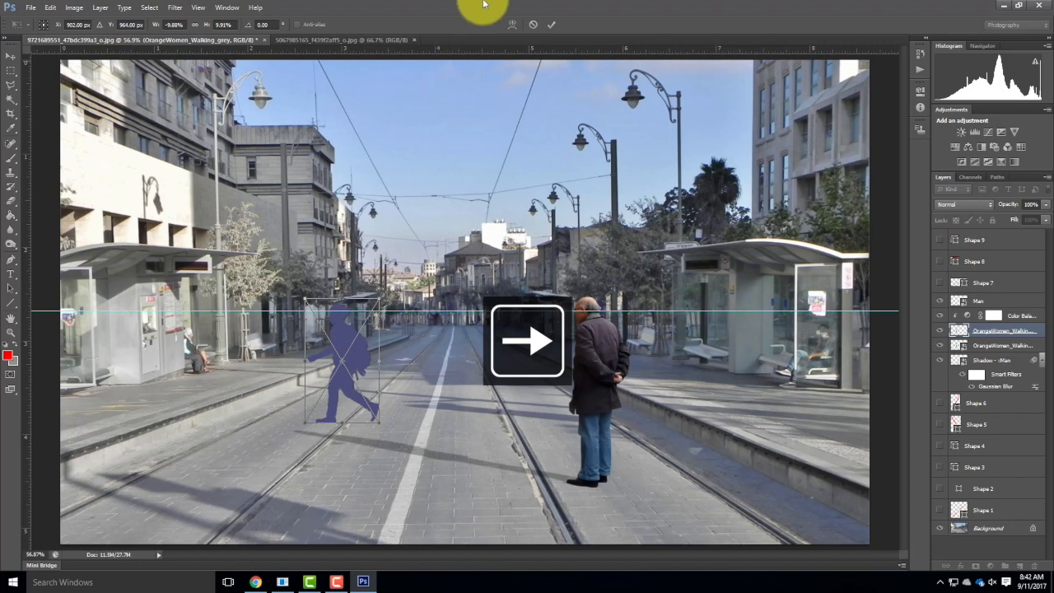
left_click(547, 24)
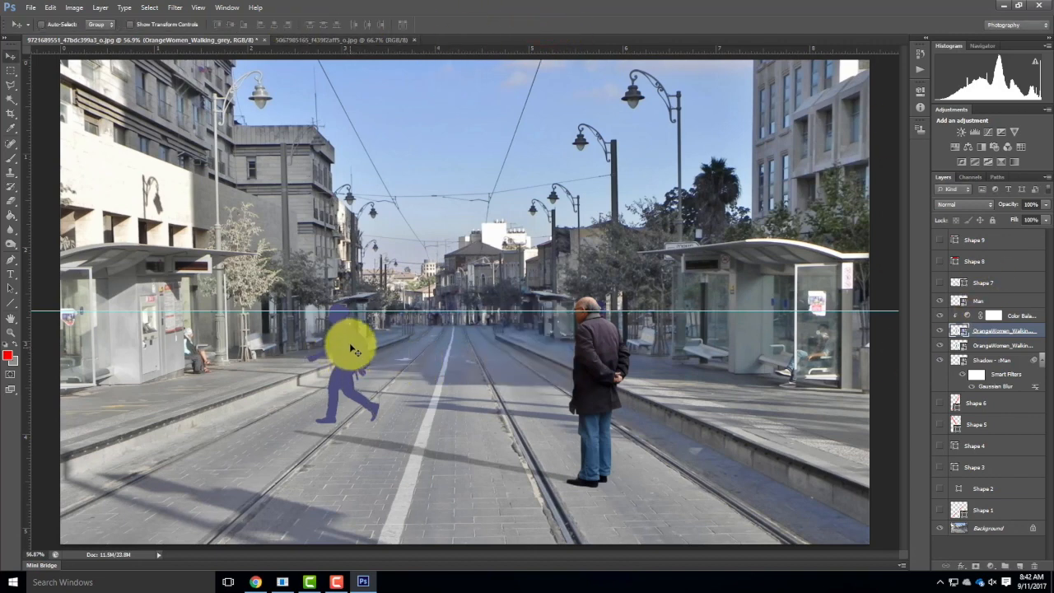
Move both walking-woman layers, colour and grey, above the Man layer in the stack.
left_click(1005, 347)
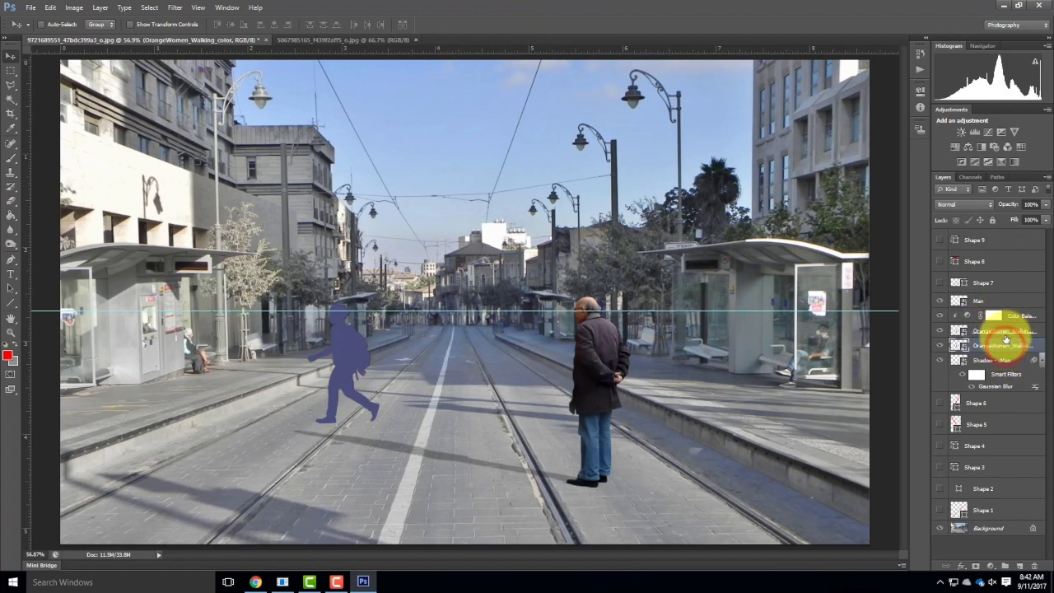
left_click(1005, 332, "shift")
left_click_drag(1003, 331, 1001, 297)
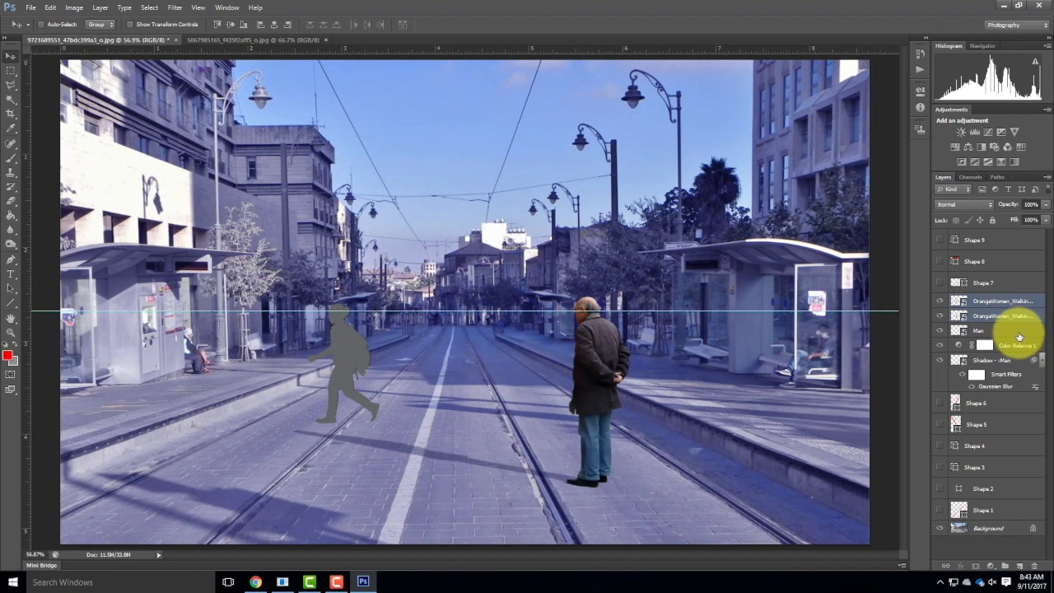
Clip the Color Balance adjustment to the man's shadow layer so it affects only that shadow.
left_click(1016, 344)
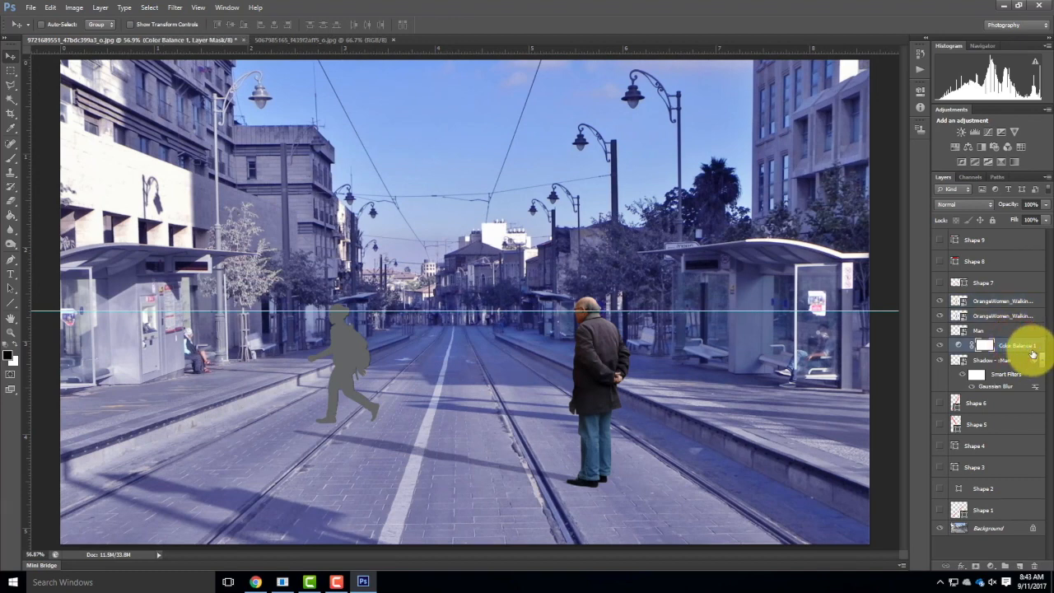
key("ctrl+shift+alt+g")
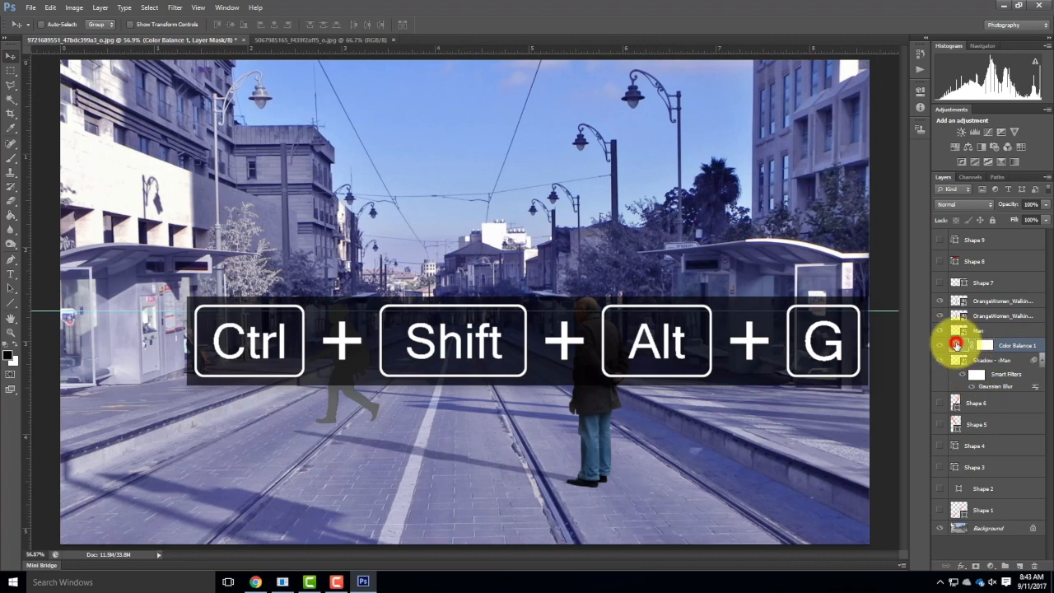
left_click(956, 344)
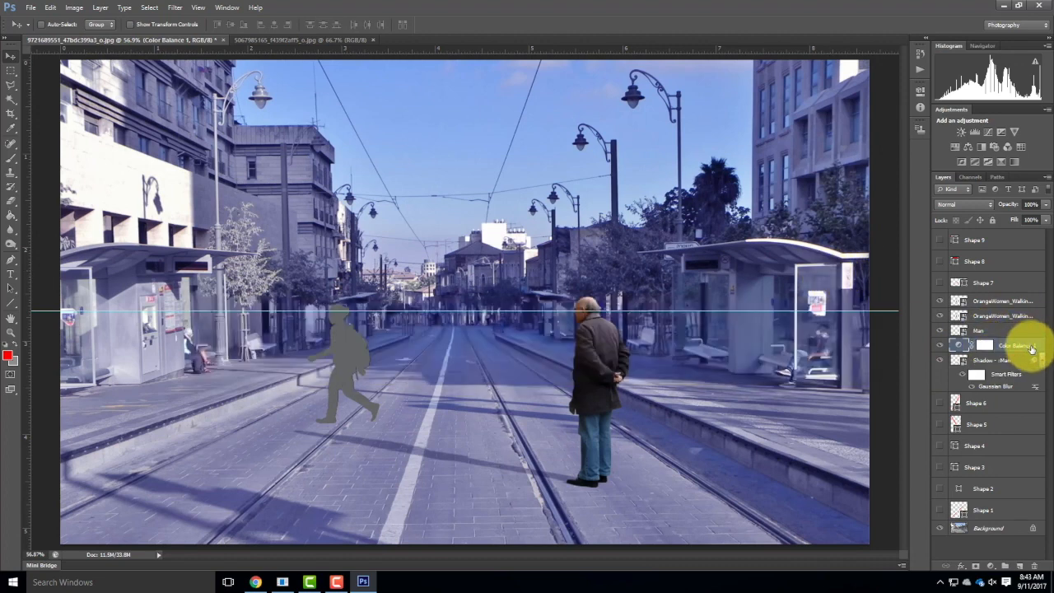
key("ctrl+alt+g")
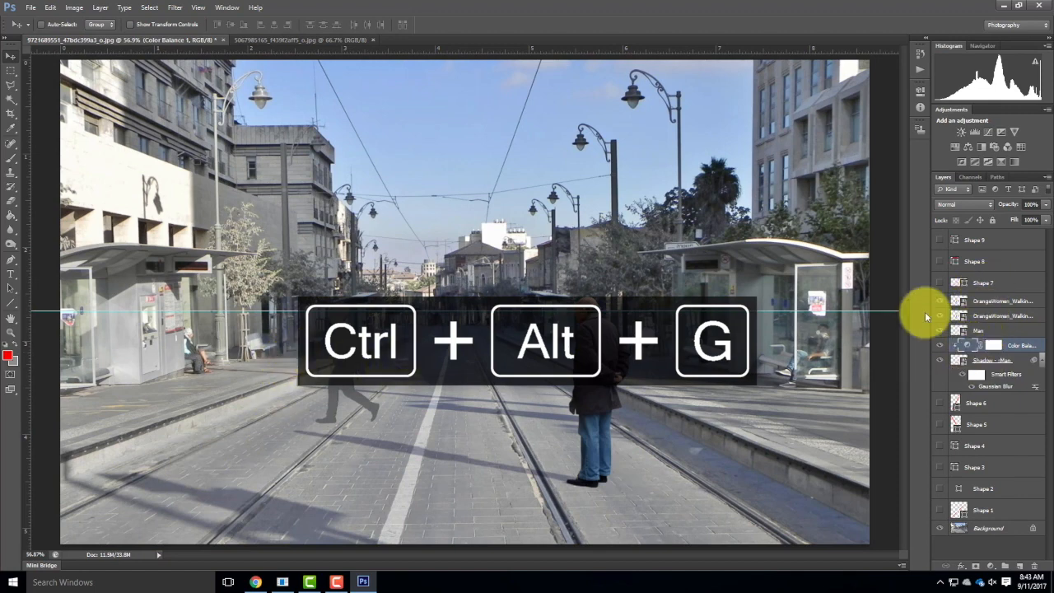
Skew the grey walking-woman silhouette flat onto the ground, extending from her feet across the tracks toward the kerb.
left_click(1007, 302)
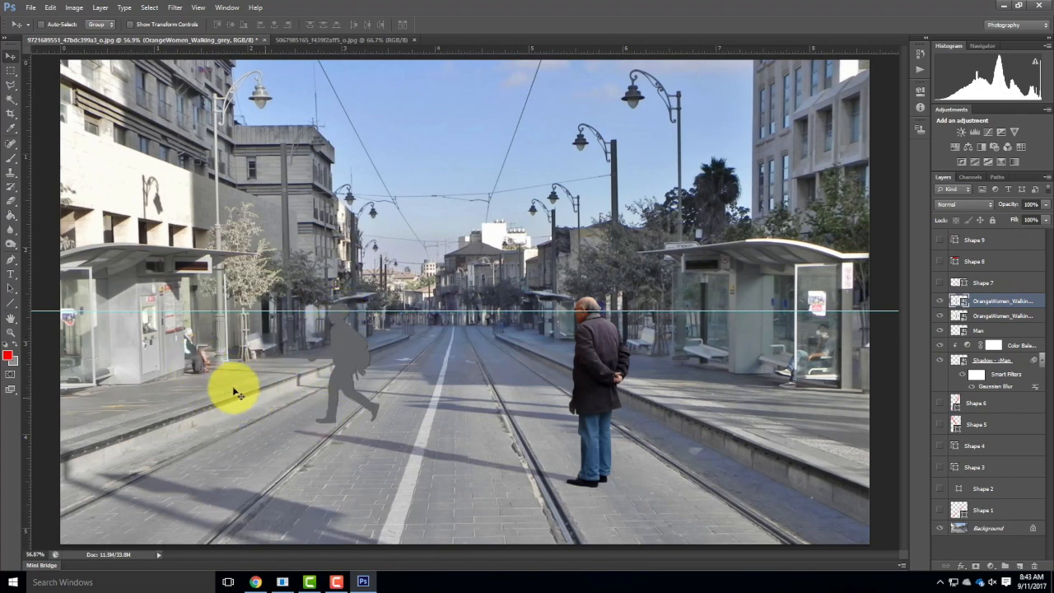
left_click(45, 8)
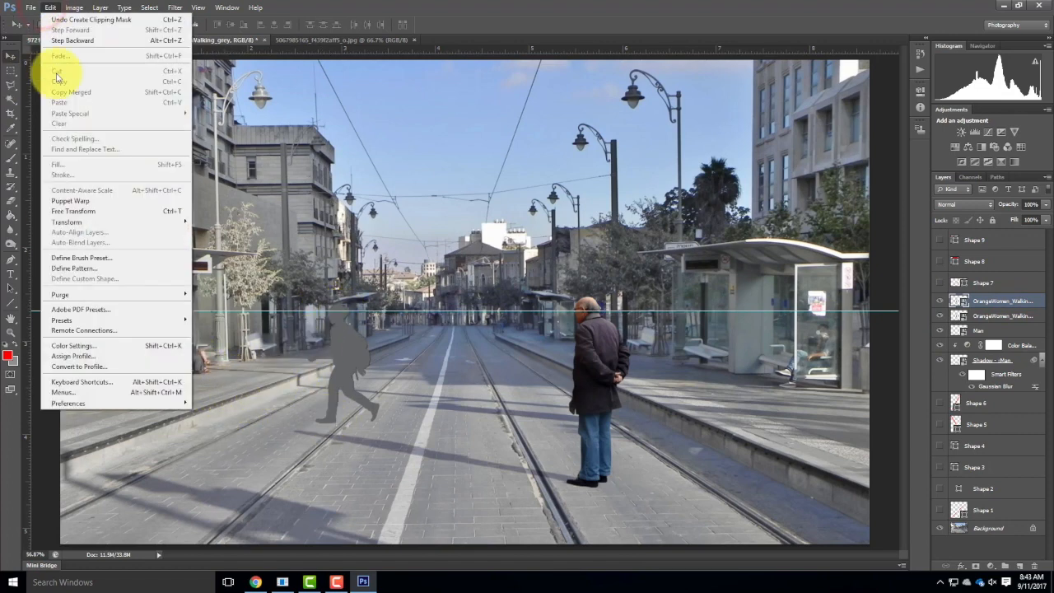
mouse_move(80, 222)
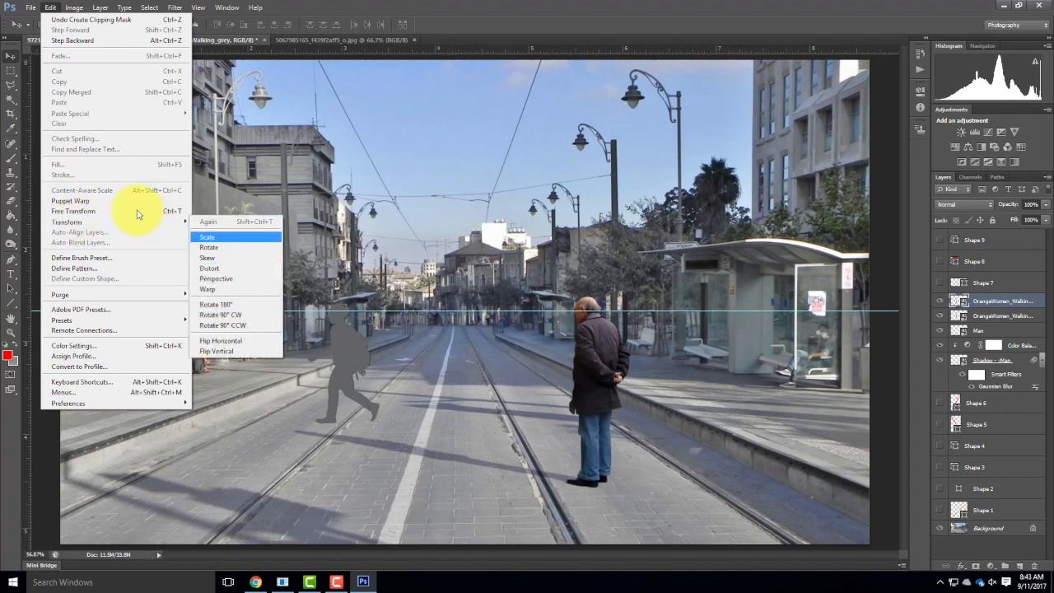
left_click(214, 260)
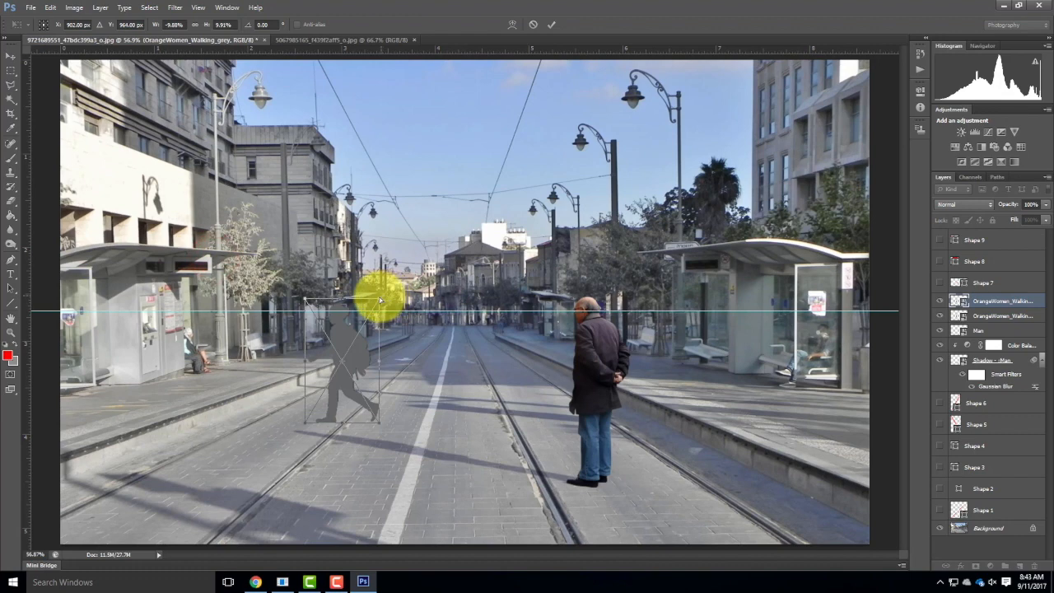
left_click_drag(305, 299, 193, 300)
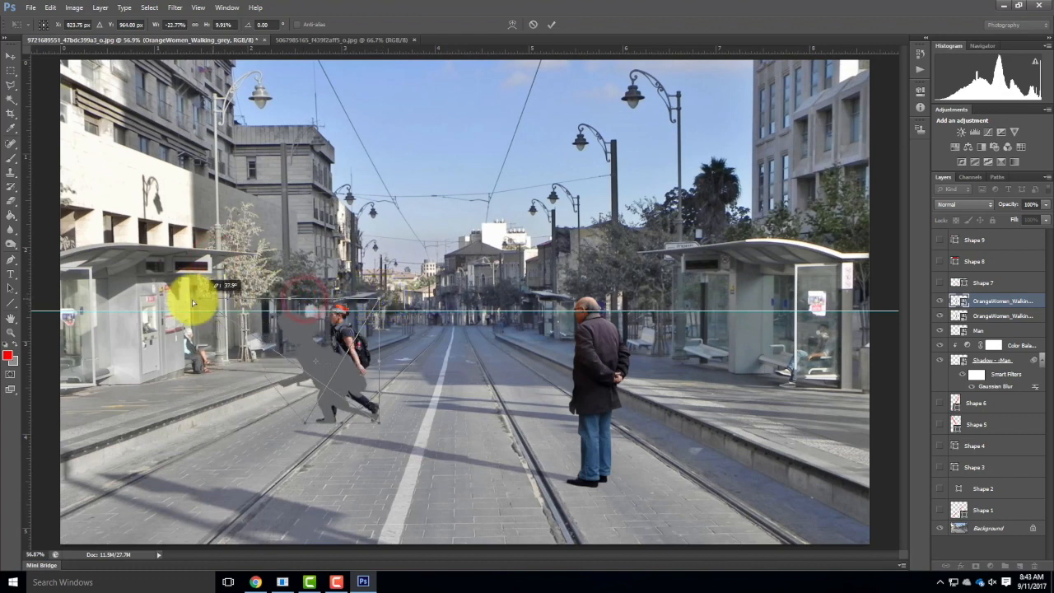
left_click_drag(392, 301, 279, 341)
left_click_drag(191, 299, 178, 375)
left_click_drag(278, 342, 168, 392)
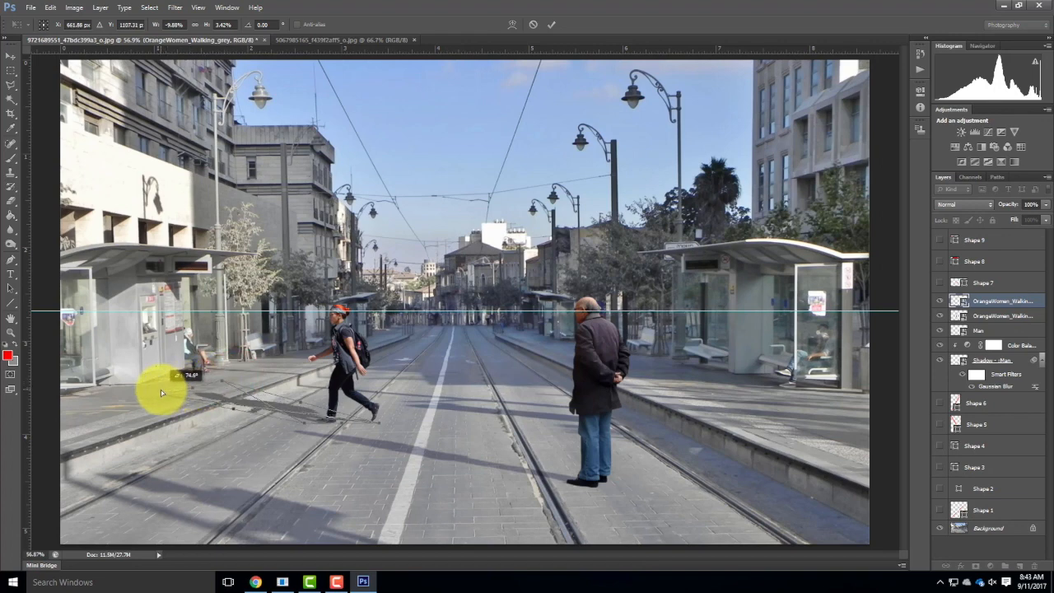
Refine the shadow's skew at its far end and foot end to about 9.45% width and 2.8% height.
left_click_drag(216, 386, 190, 389)
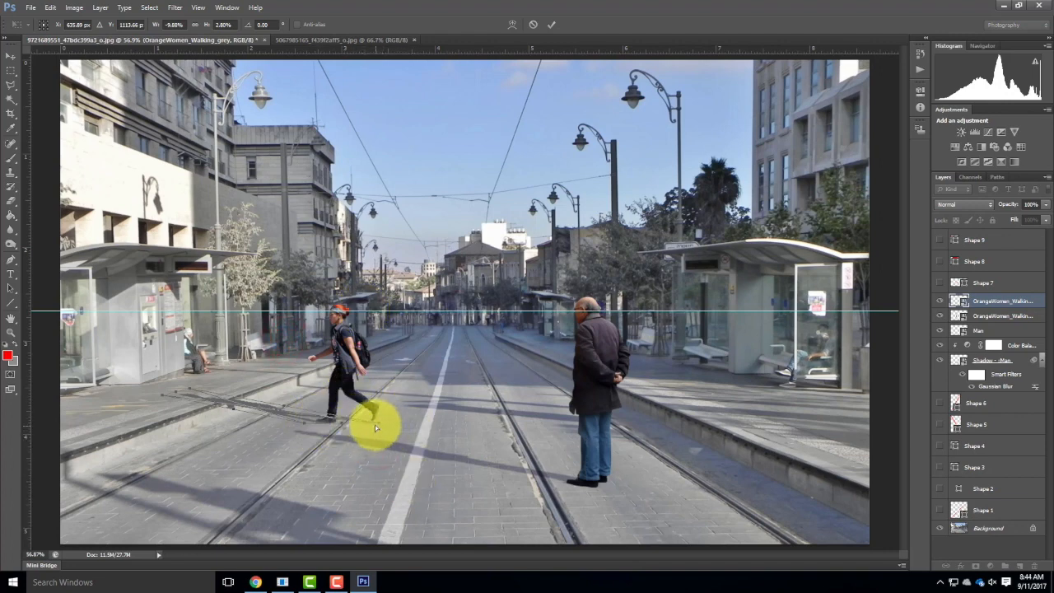
left_click_drag(377, 423, 384, 420)
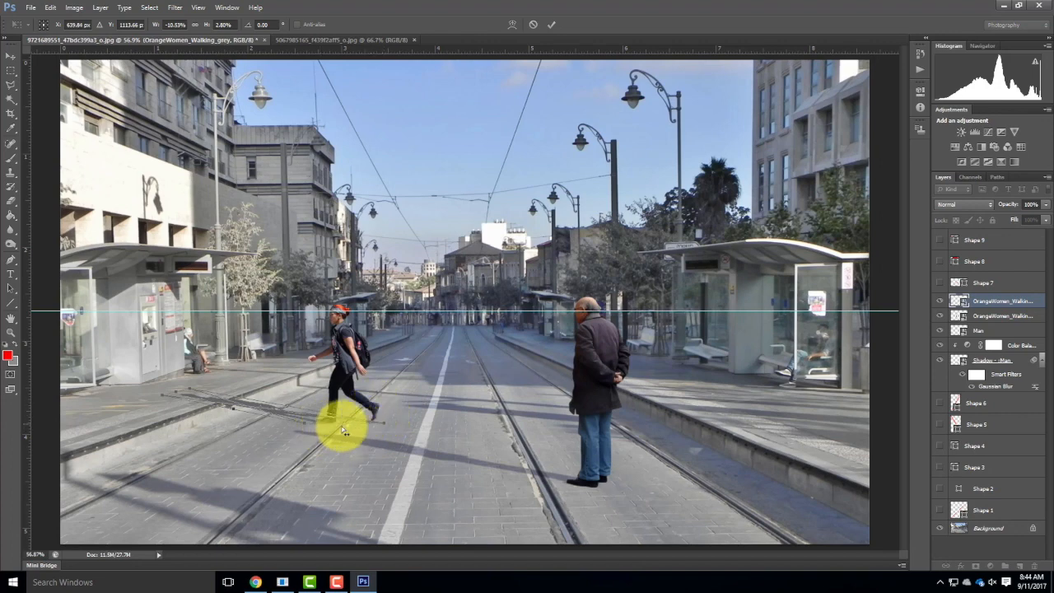
left_click_drag(302, 423, 313, 427)
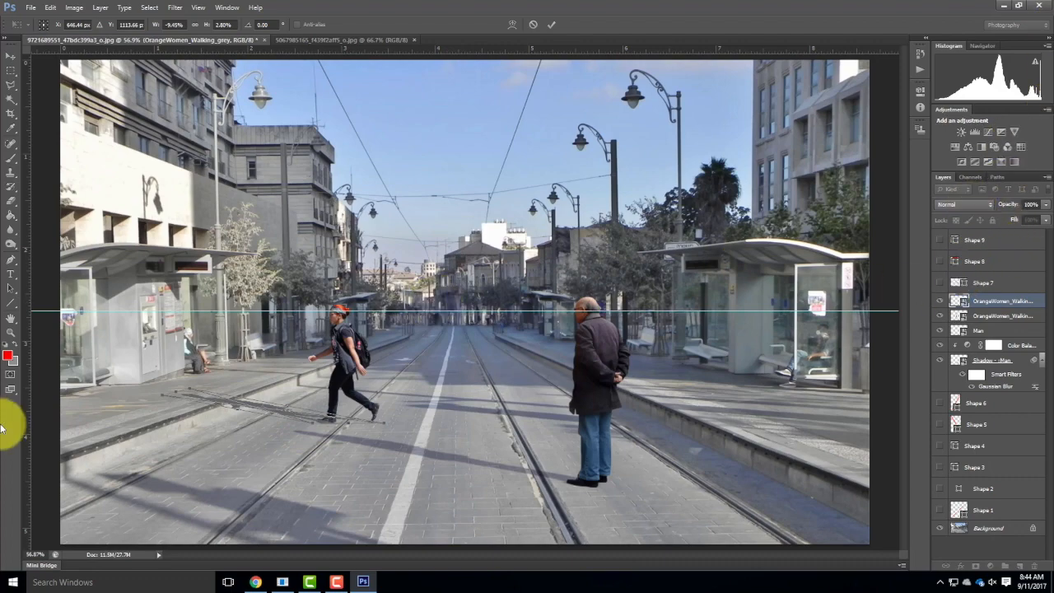
Nudge the skewed shadow about 4 pixels up and 1 pixel left to meet the woman's shoes, and apply the transform.
key("ctrl+equal")
key("ctrl+equal")
key("ctrl+equal")
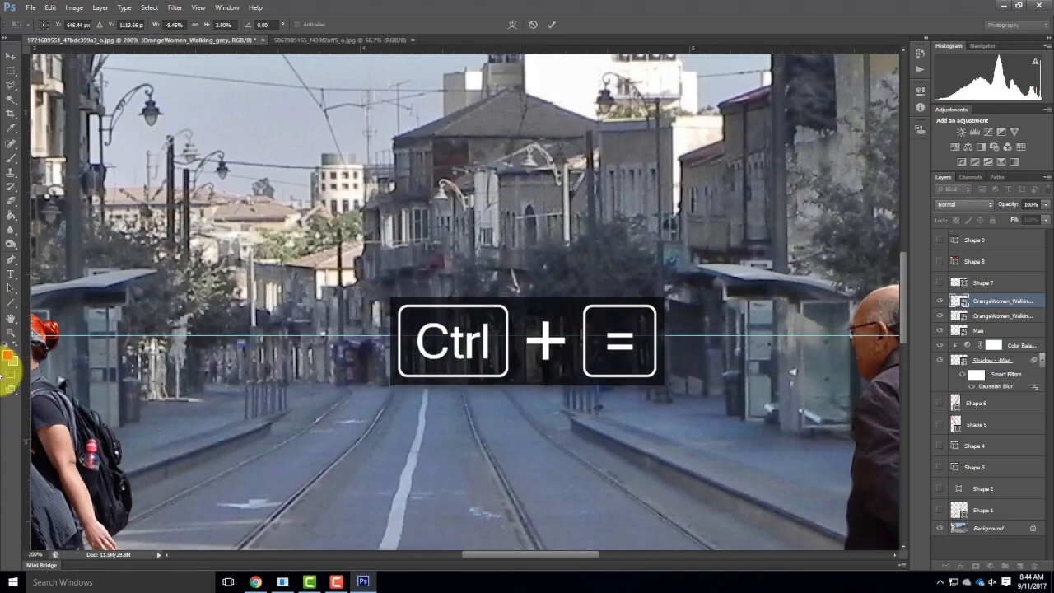
left_click_drag(110, 404, 579, 77)
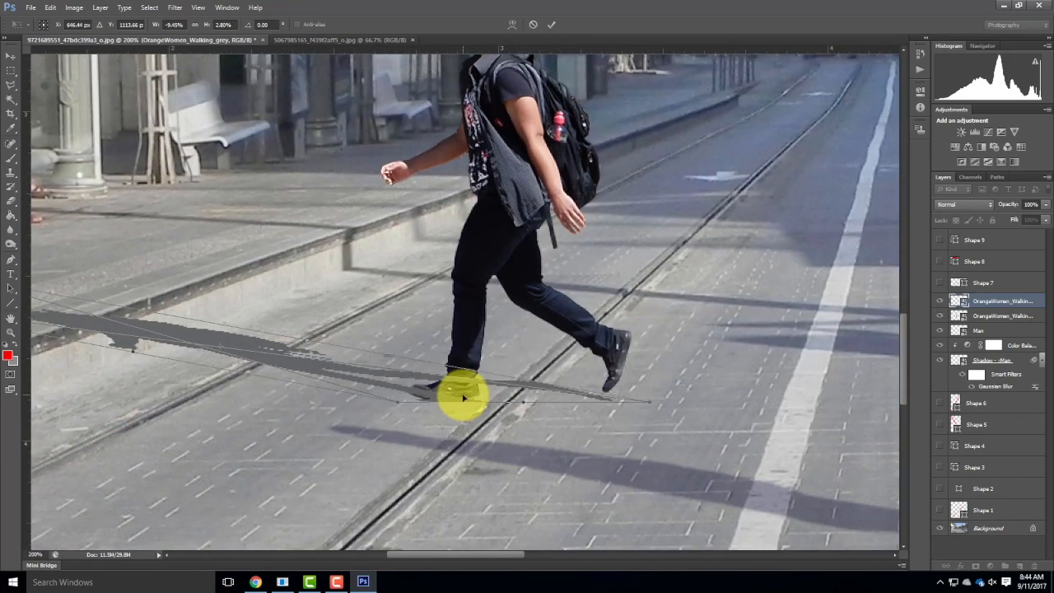
key("Up")
key("Up")
key("Up")
key("Up")
key("Left")
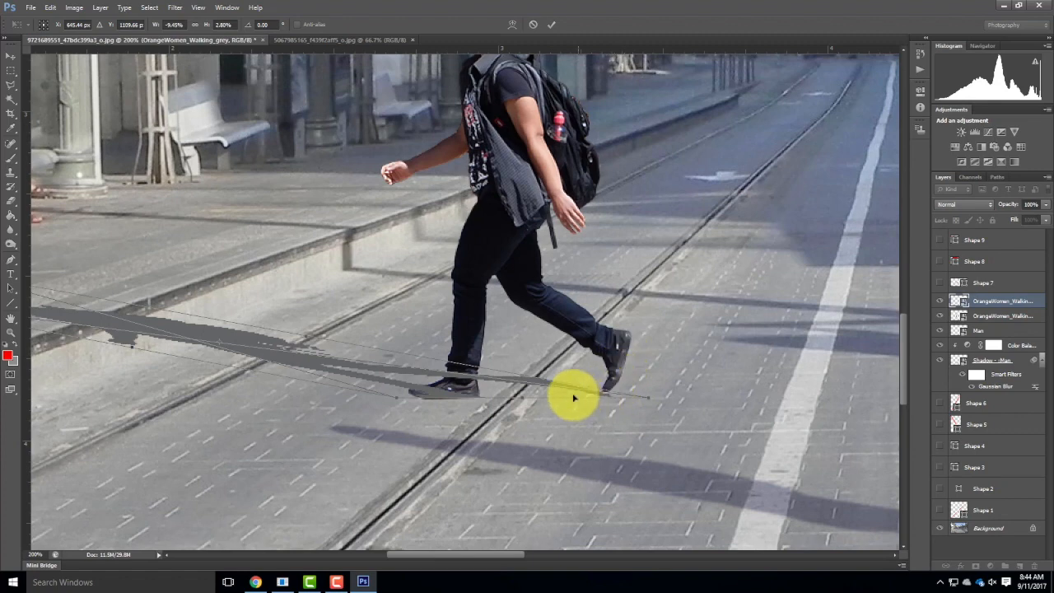
mouse_move(318, 256)
left_mouse_down()
mouse_move(621, 243)
mouse_move(435, 87)
mouse_move(271, 115)
mouse_move(565, 177)
mouse_move(619, 177)
mouse_move(588, 189)
left_mouse_up()
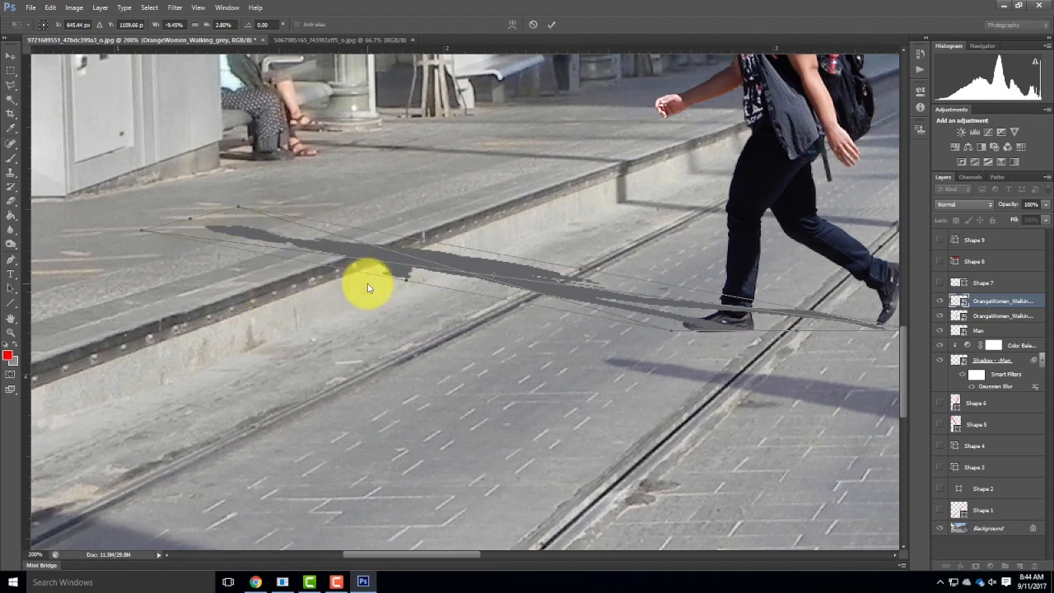
left_click(550, 25)
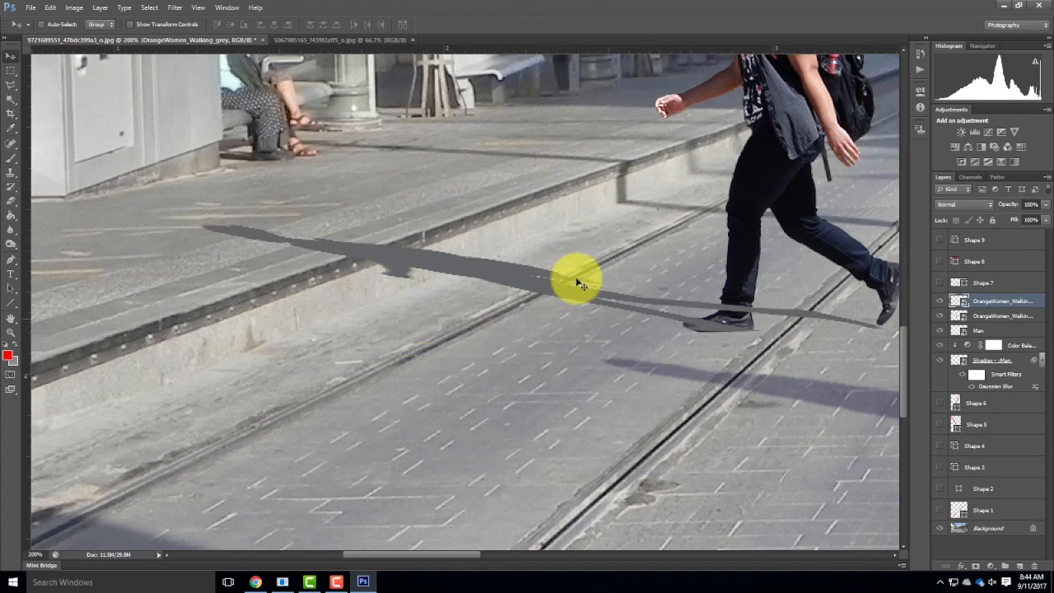
Set the walking woman's shadow layer to Multiply and move her colour cut-out layer above it.
left_click(982, 204)
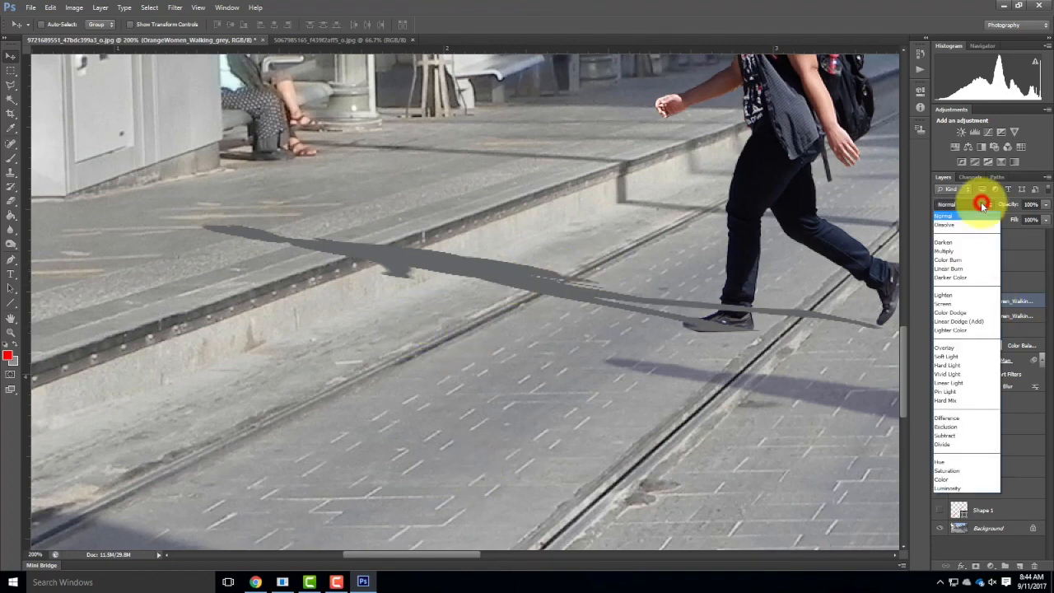
left_click(946, 250)
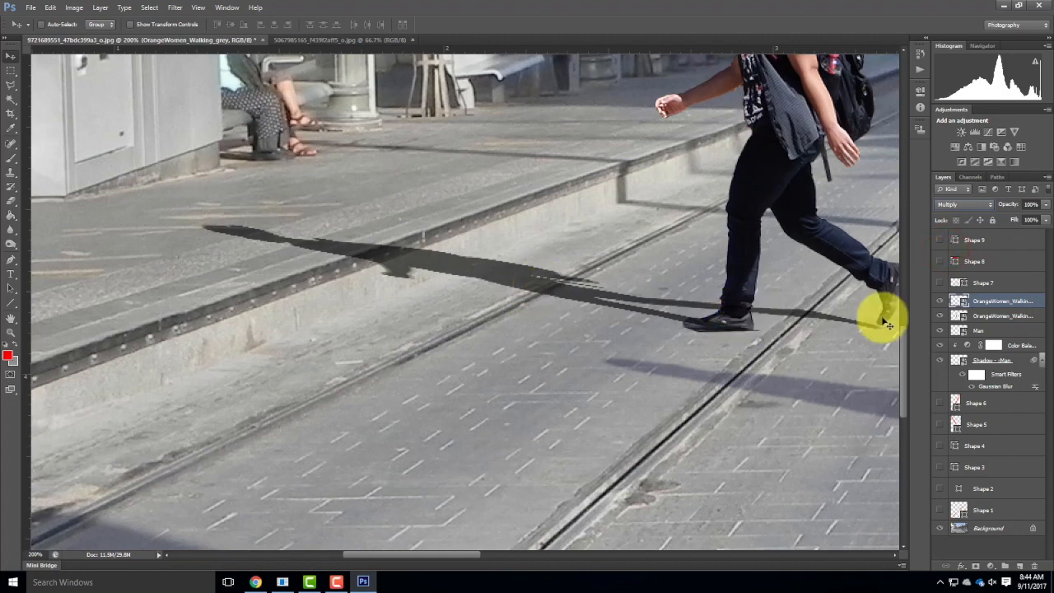
left_click_drag(1010, 316, 1002, 294)
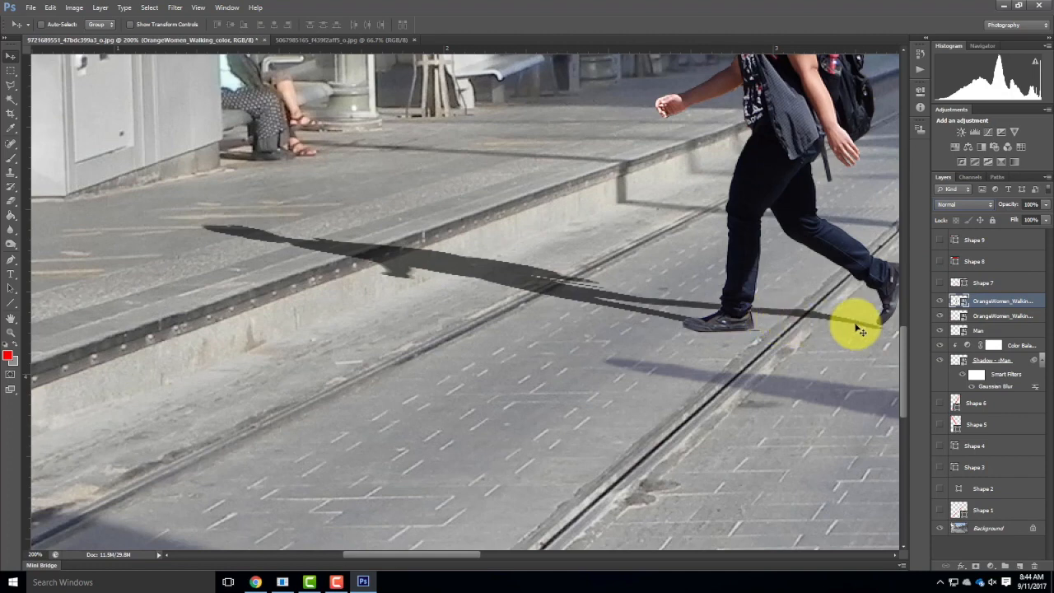
left_click_drag(562, 203, 411, 283)
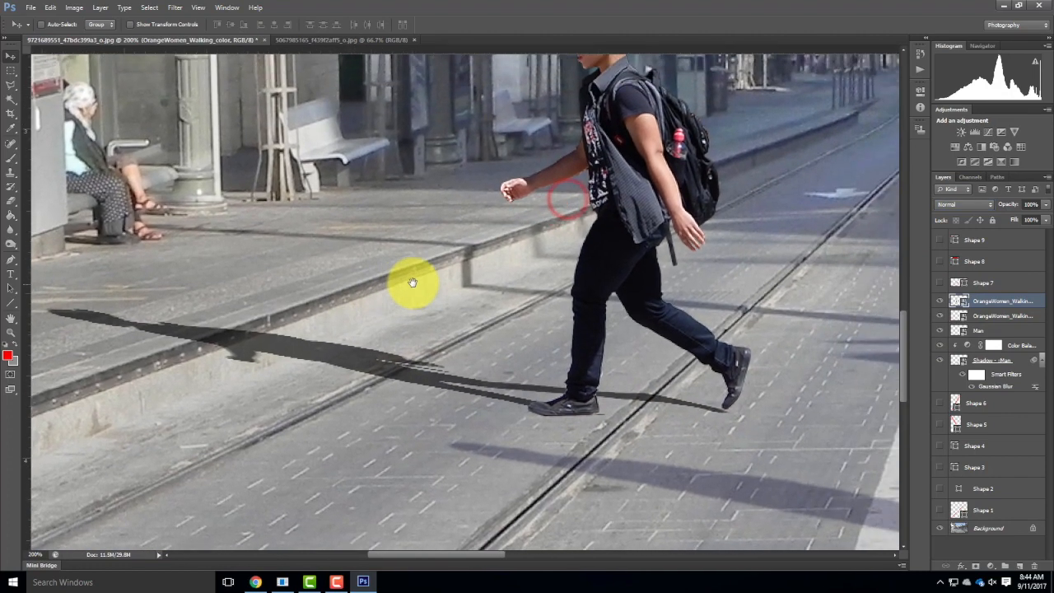
left_click_drag(240, 357, 384, 316)
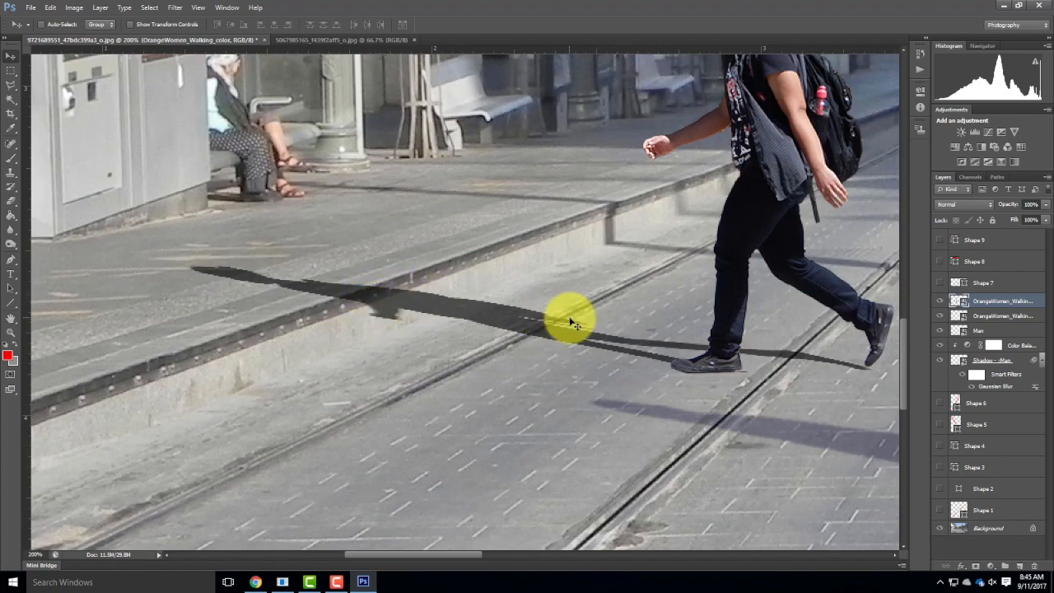
scroll(421, 282, "up", 1)
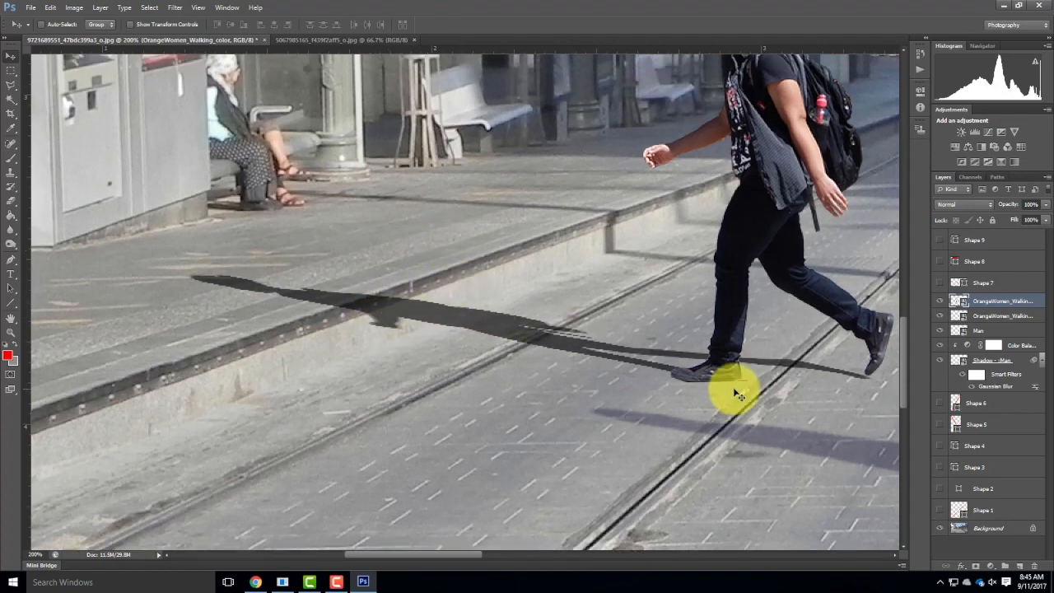
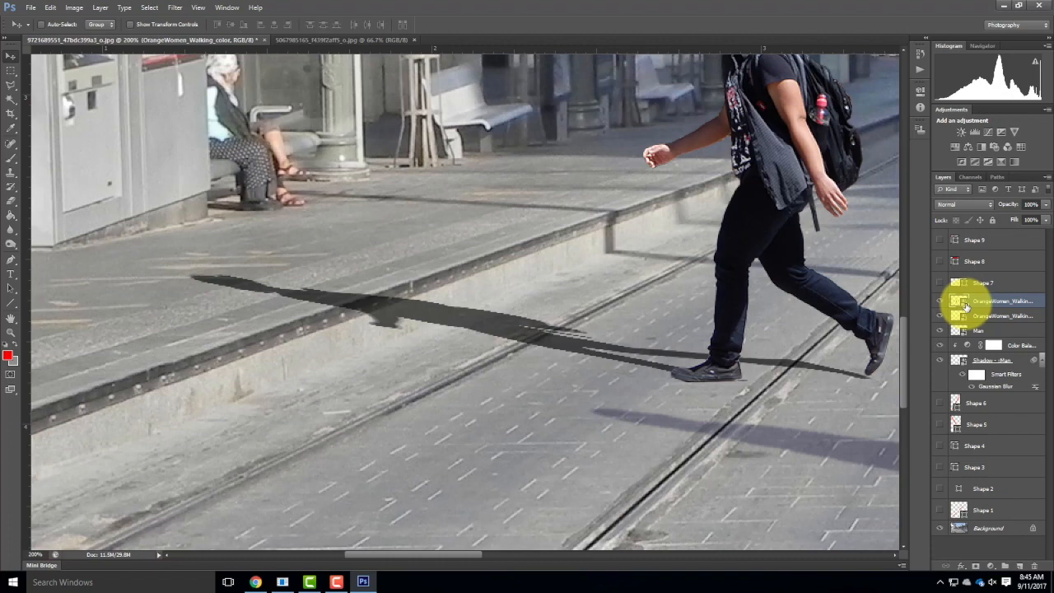
Rasterize the walking woman's colour cut-out layer and outline the far part of her shadow, from the kerb outward, with the Polygonal Lasso.
right_click(995, 301)
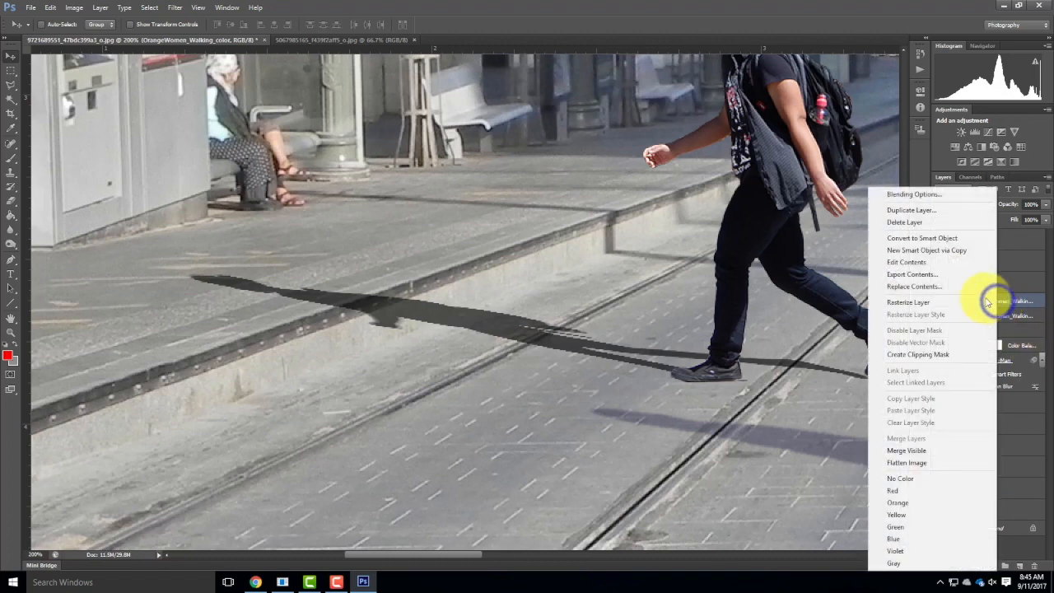
left_click(922, 303)
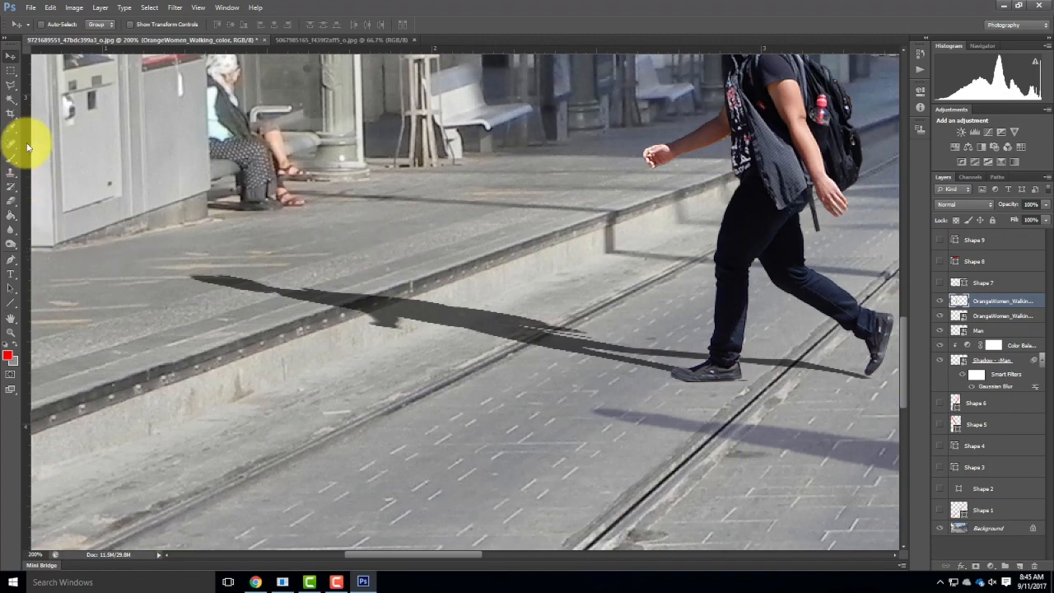
left_click(10, 85)
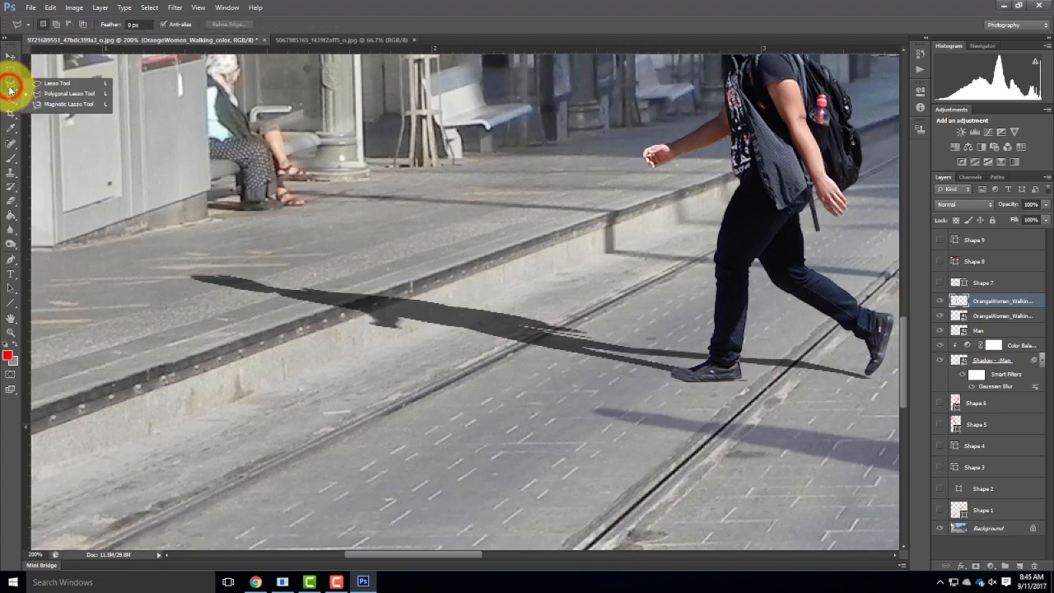
left_click(74, 97)
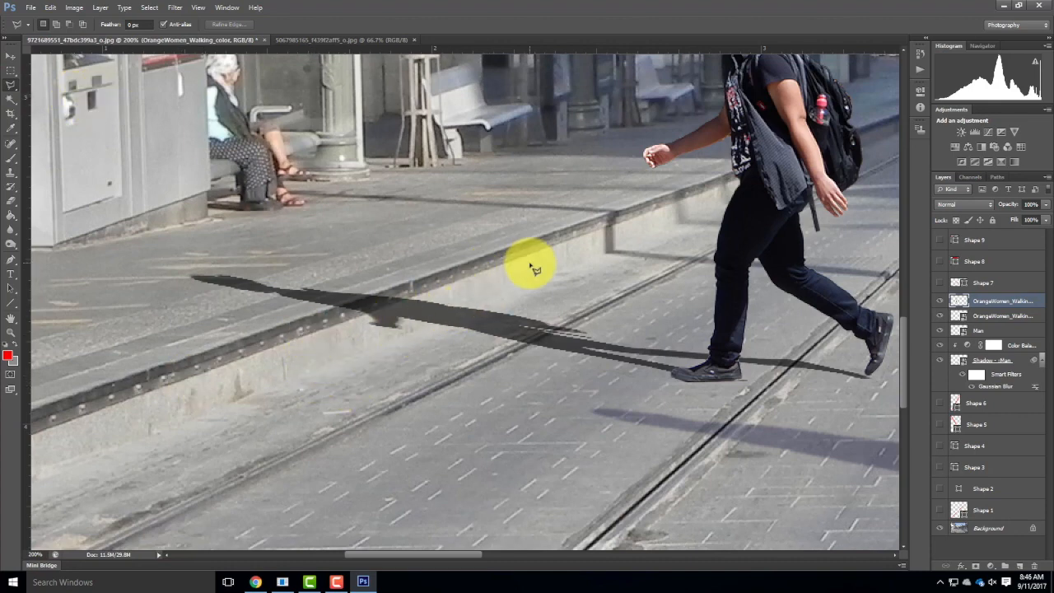
left_click(367, 350)
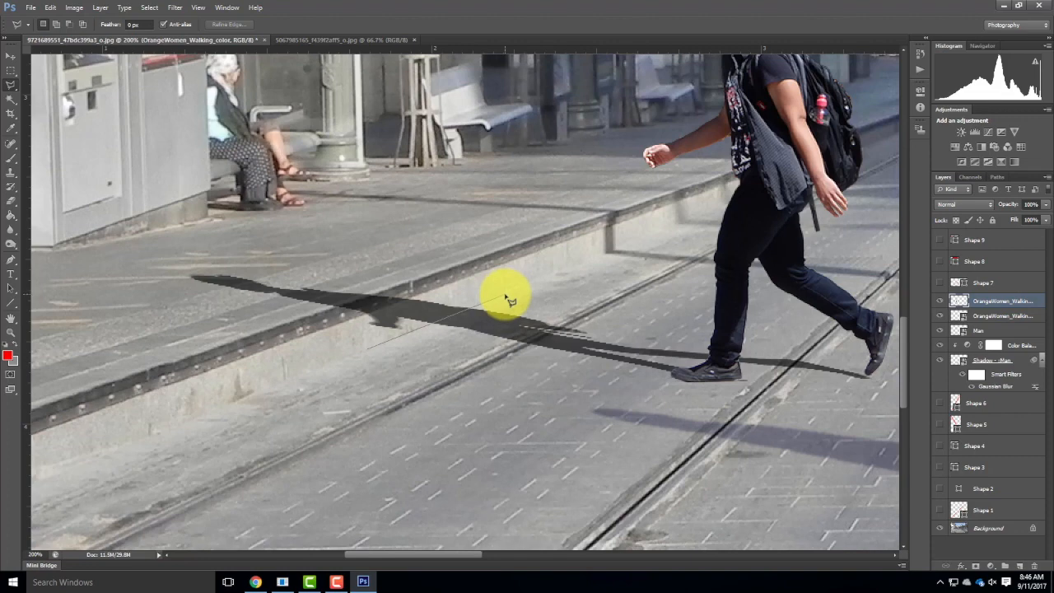
left_click(504, 293)
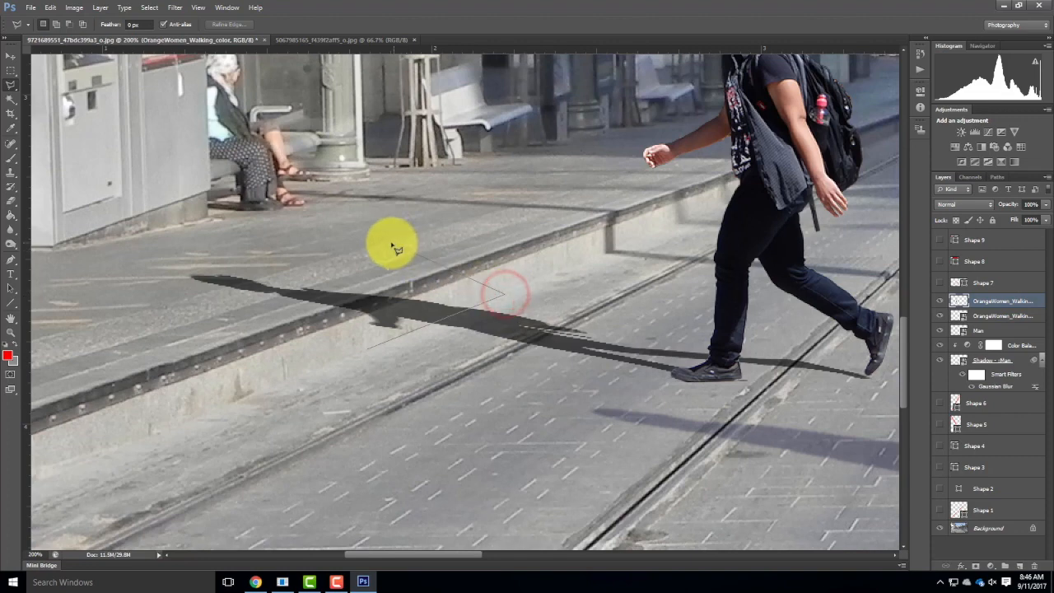
left_click(391, 241)
left_click(192, 258)
left_click(140, 311)
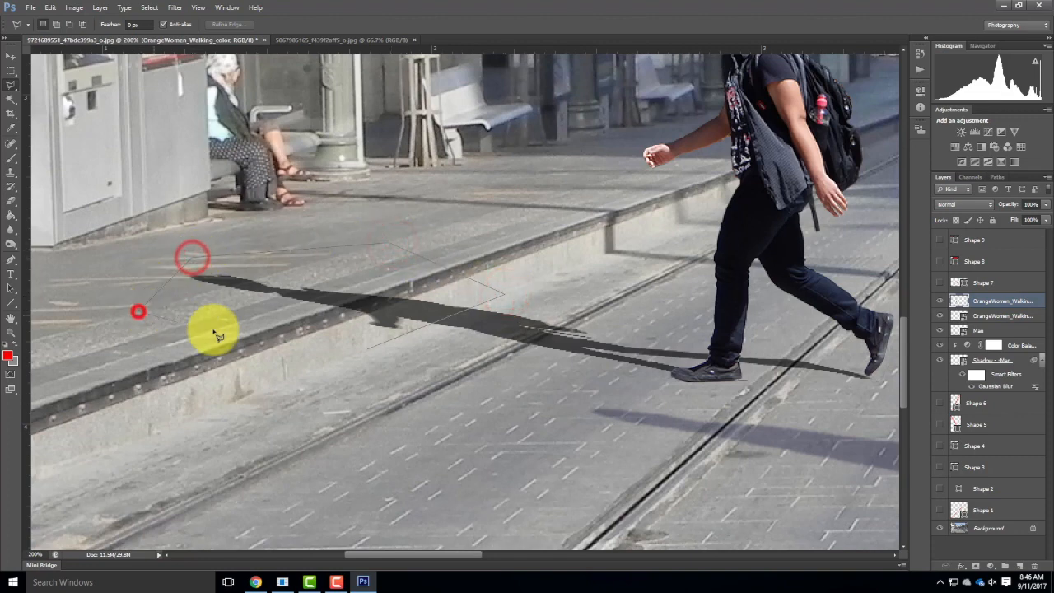
left_click(263, 331)
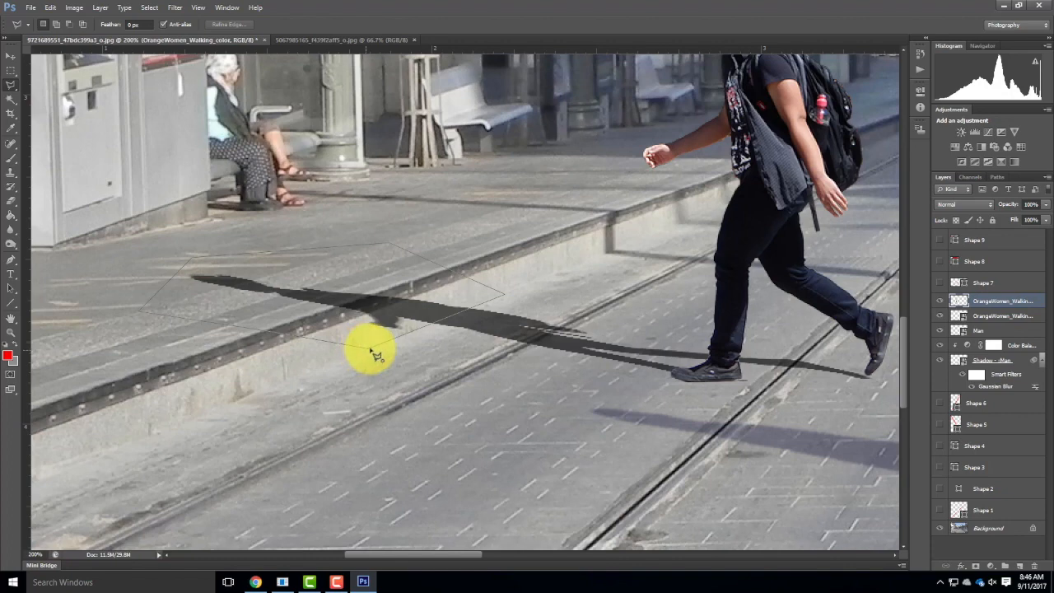
double_click(368, 349)
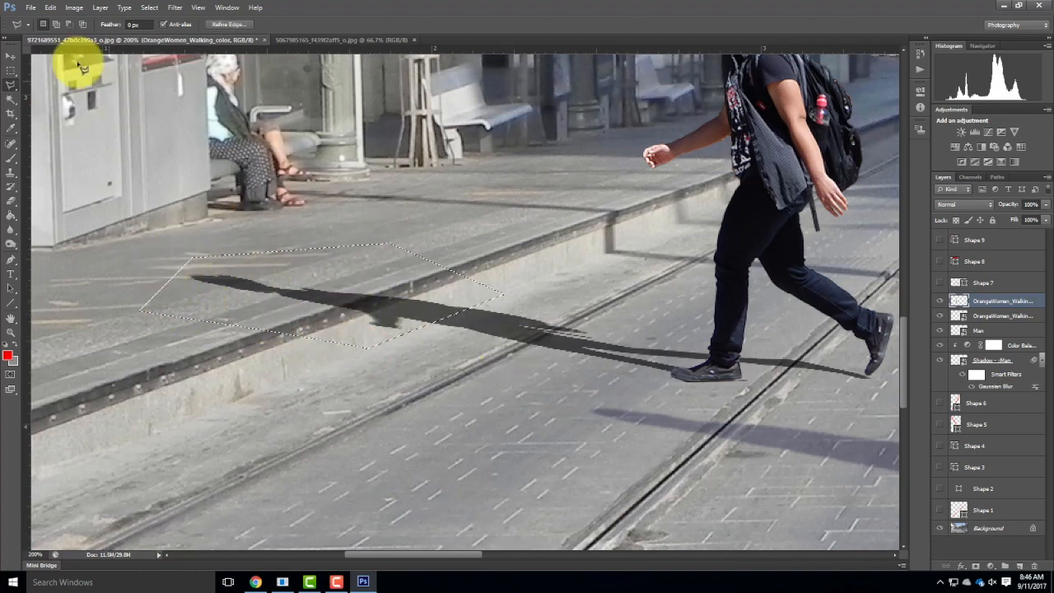
Try to move the selected shadow section, and rasterize the grey walking-woman layer beneath the colour cut-out.
left_click(11, 56)
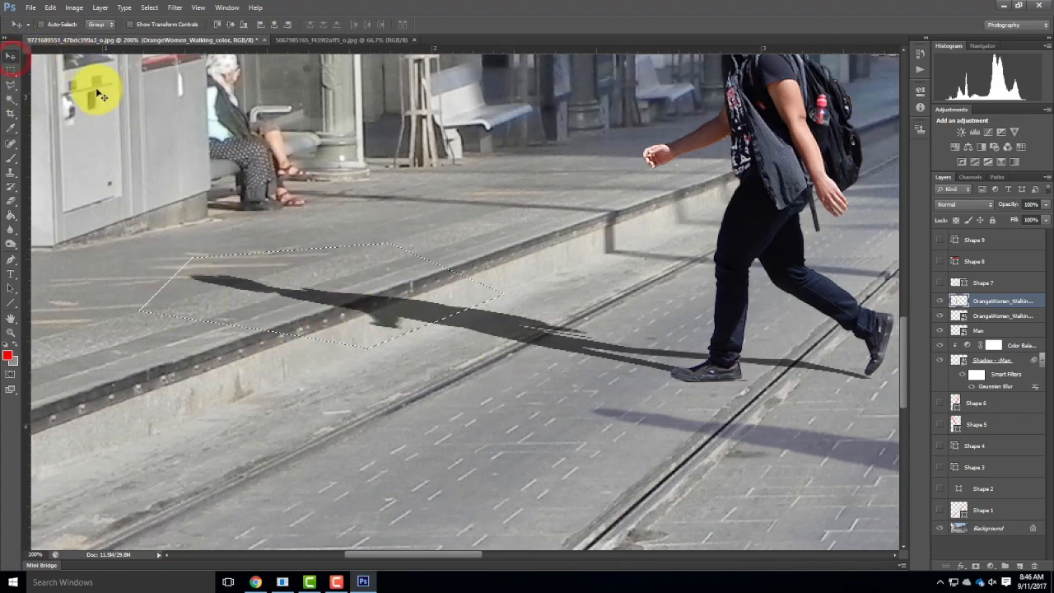
left_click(354, 319)
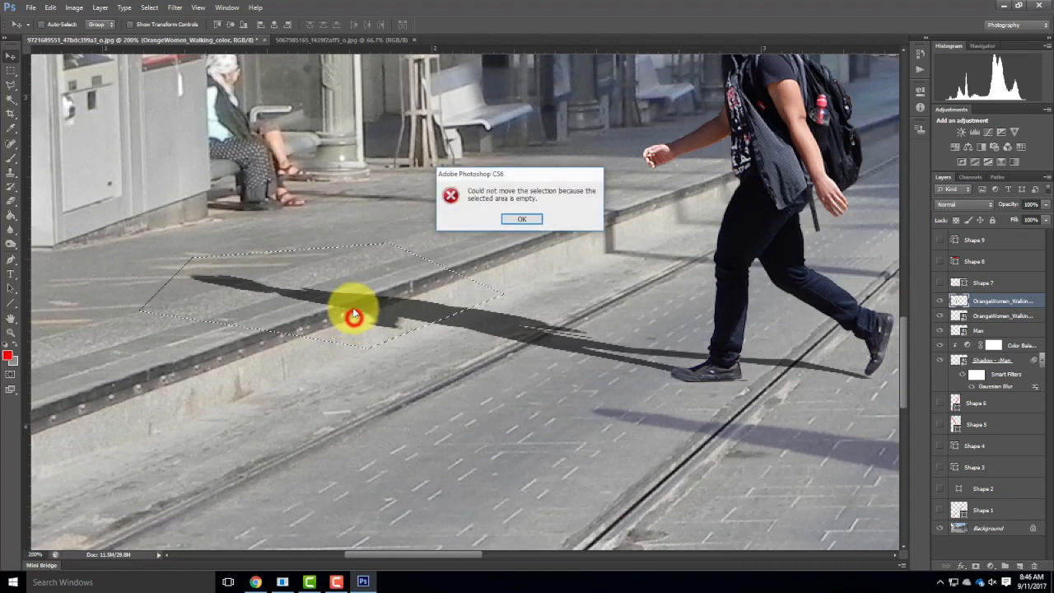
left_click(531, 218)
left_click(1008, 303)
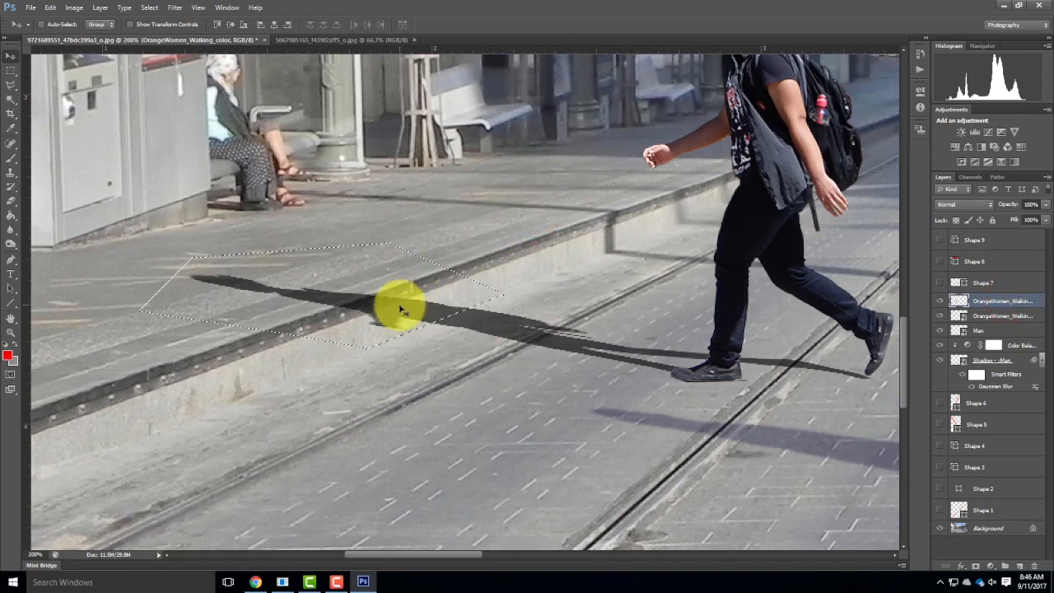
left_click(1015, 318, "shift")
right_click(1010, 317)
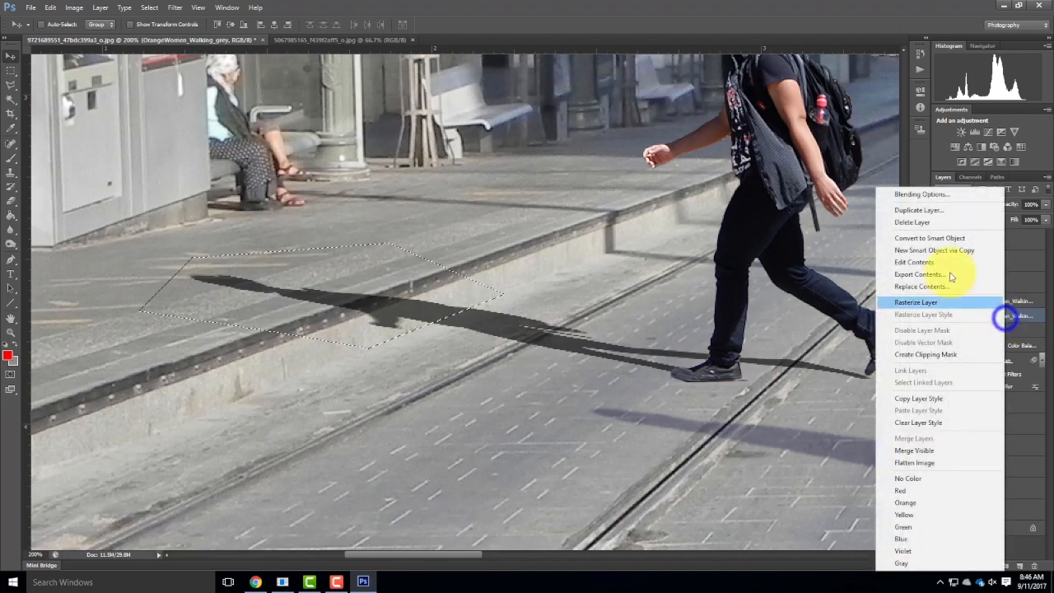
left_click(935, 302)
Rename the grey walking-woman layer as Woman Shadow and the colour cut-out layer as Woman.
double_click(1001, 316)
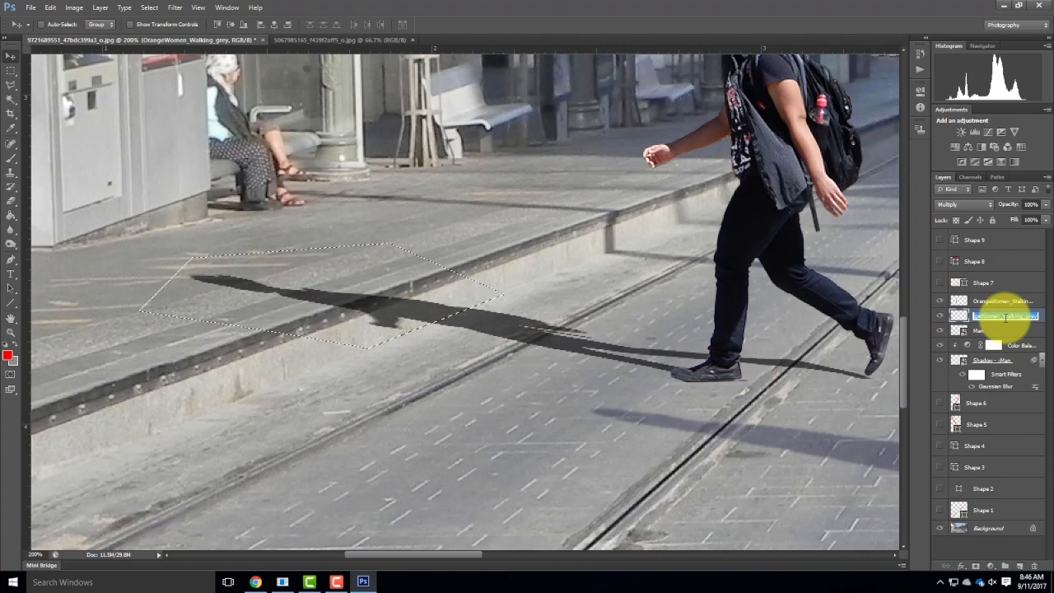
type("Wa")
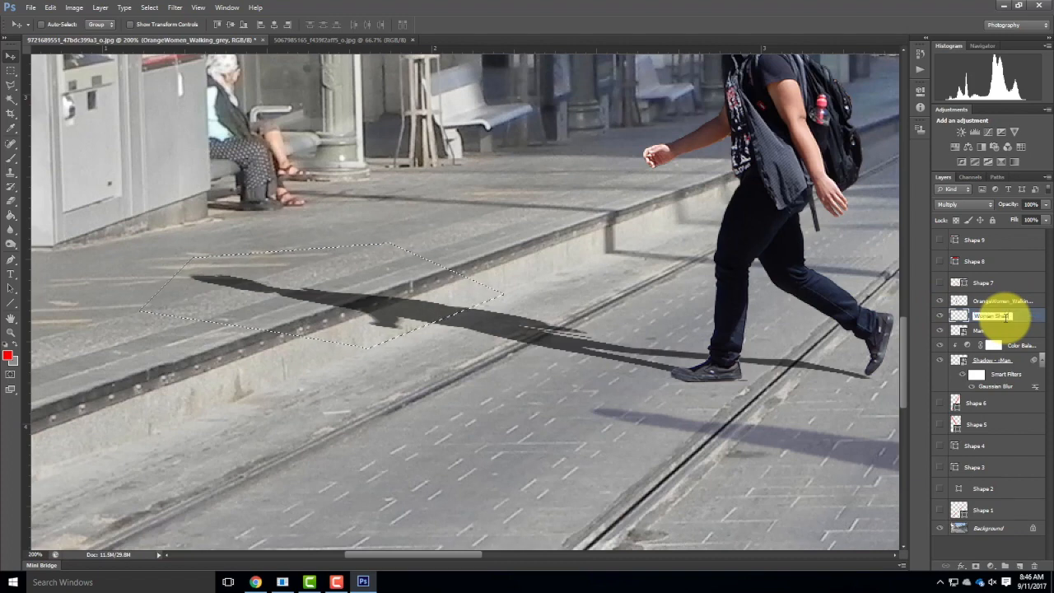
key("BackSpace")
double_click(1005, 301)
type("Woma")
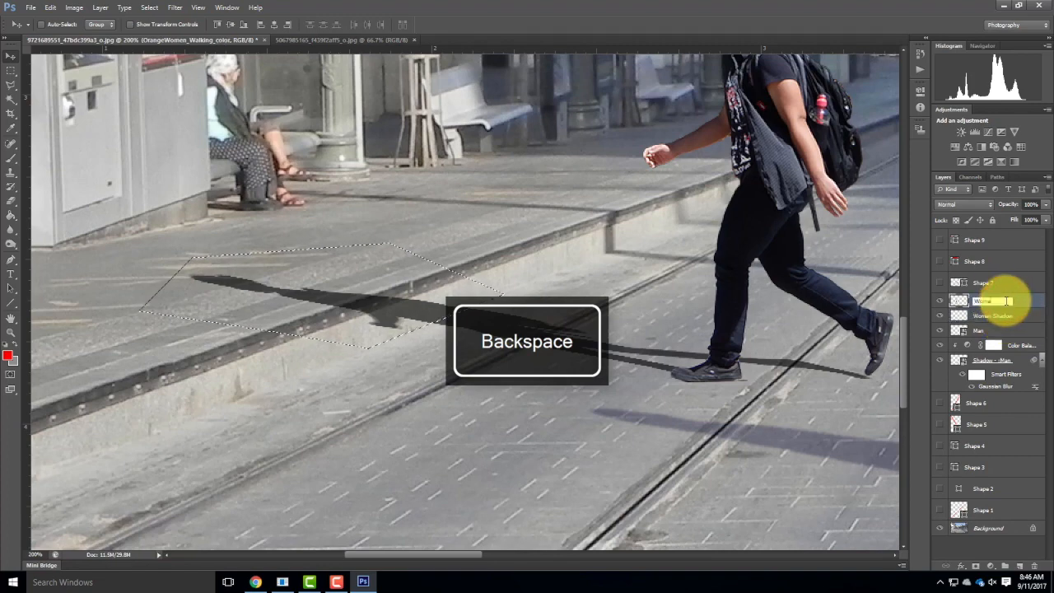
type("n")
Move the selected far section of the Woman Shadow layer straight up about 0.15 in onto the platform, its cut end meeting the kerb edge.
left_click(1023, 319)
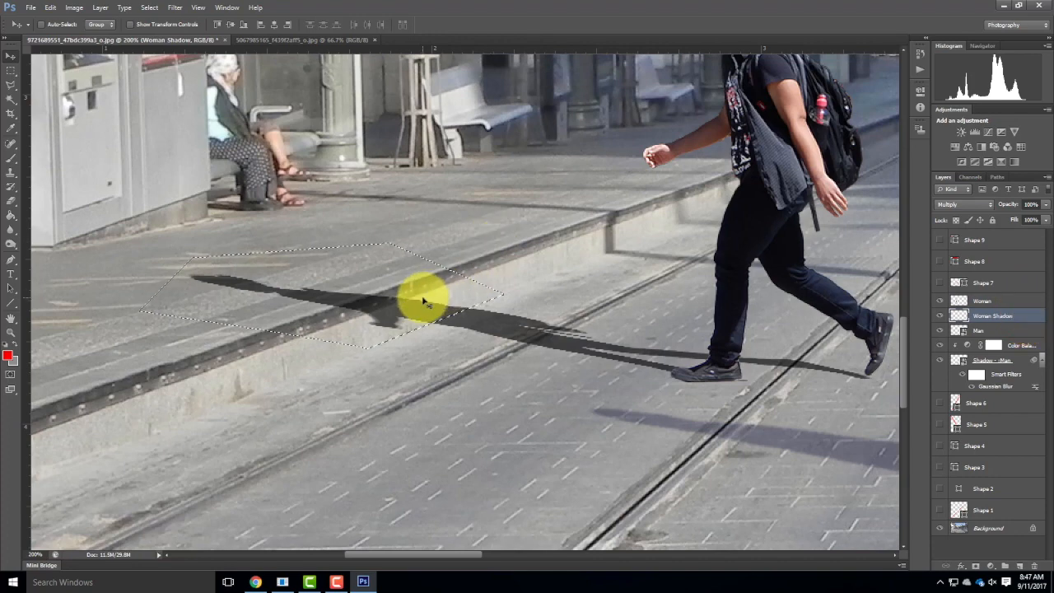
left_click_drag(417, 313, 416, 285)
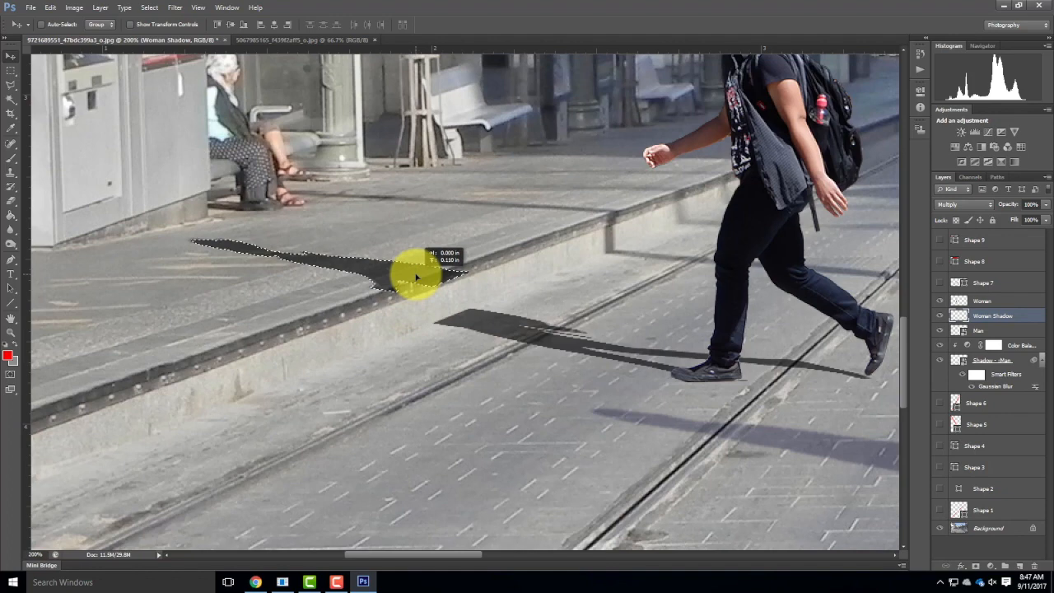
left_click_drag(411, 300, 410, 300)
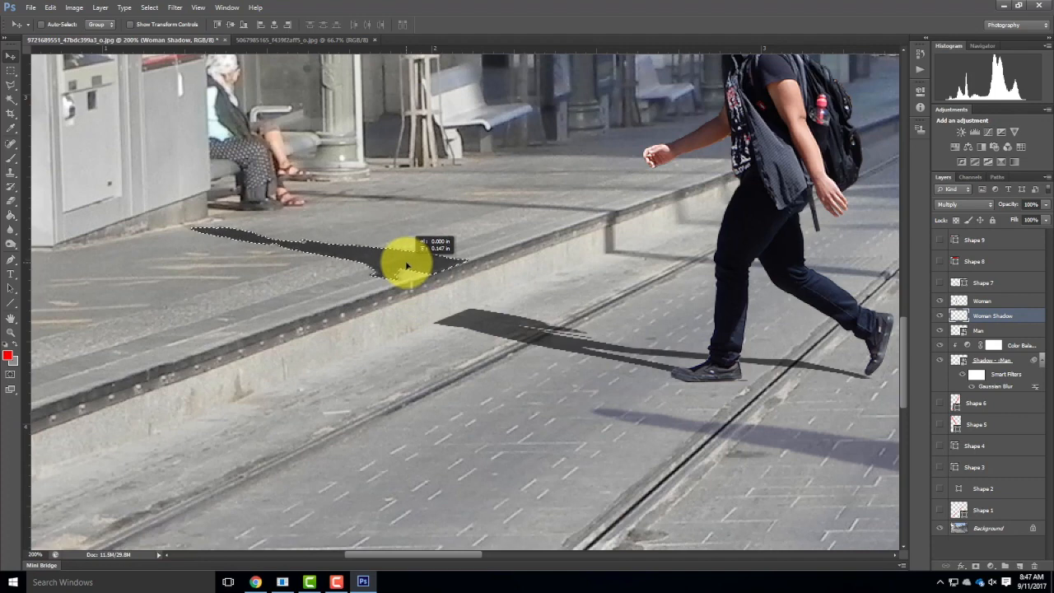
left_click_drag(407, 266, 407, 266)
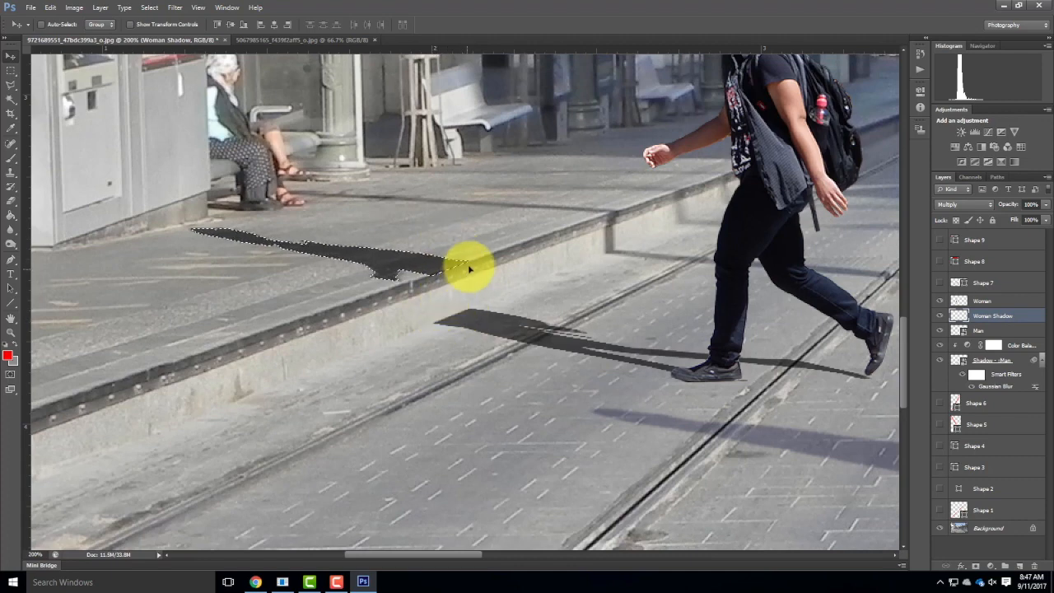
Replace the selection with a Polygonal Lasso outline of the kerb-face gap joining the platform shadow to the street shadow.
left_click(10, 85)
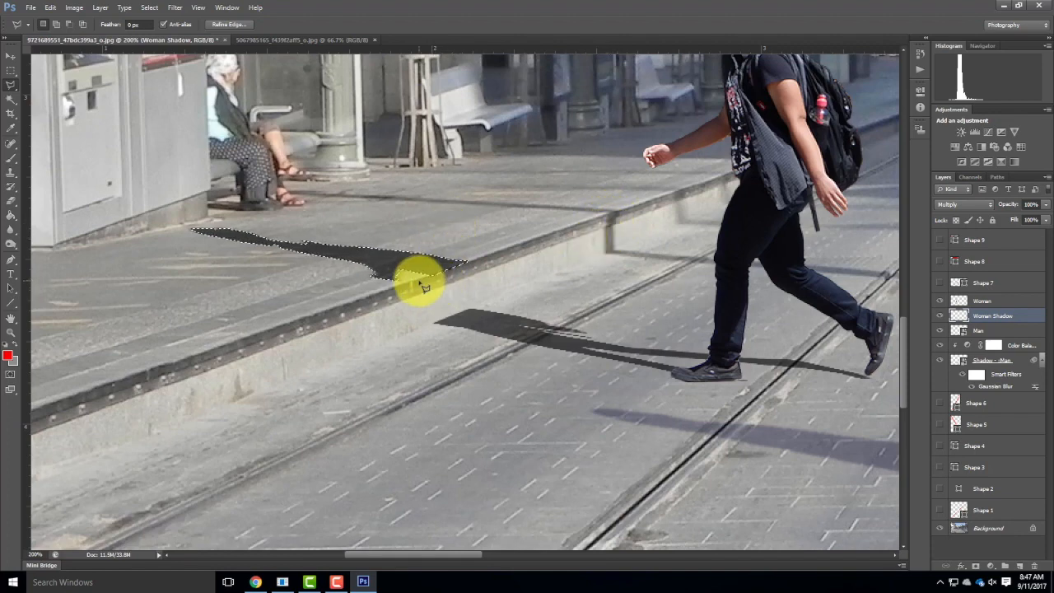
key("ctrl+equal")
key("ctrl+equal")
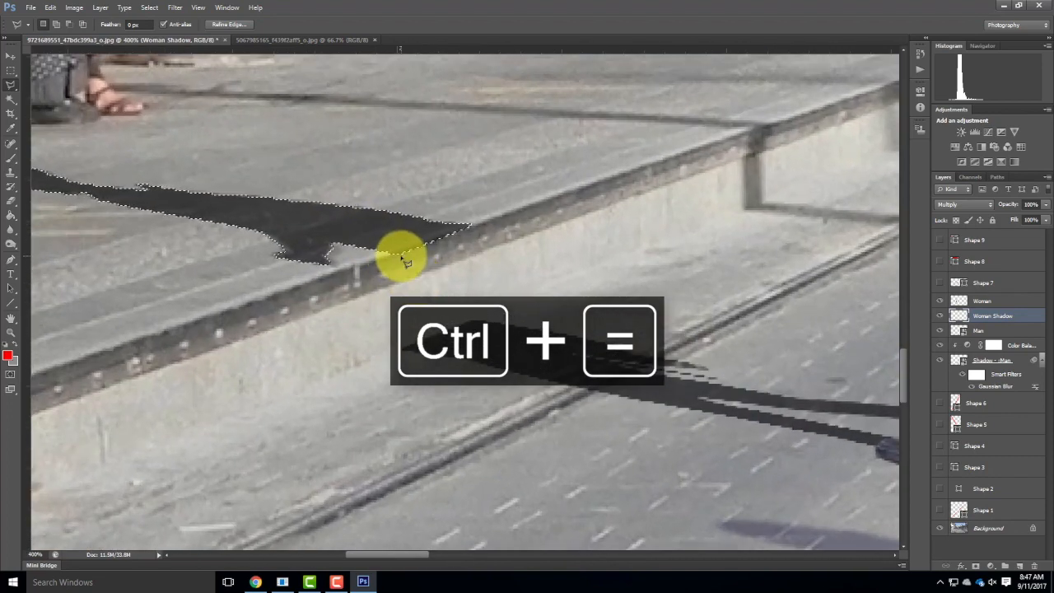
left_click(404, 262)
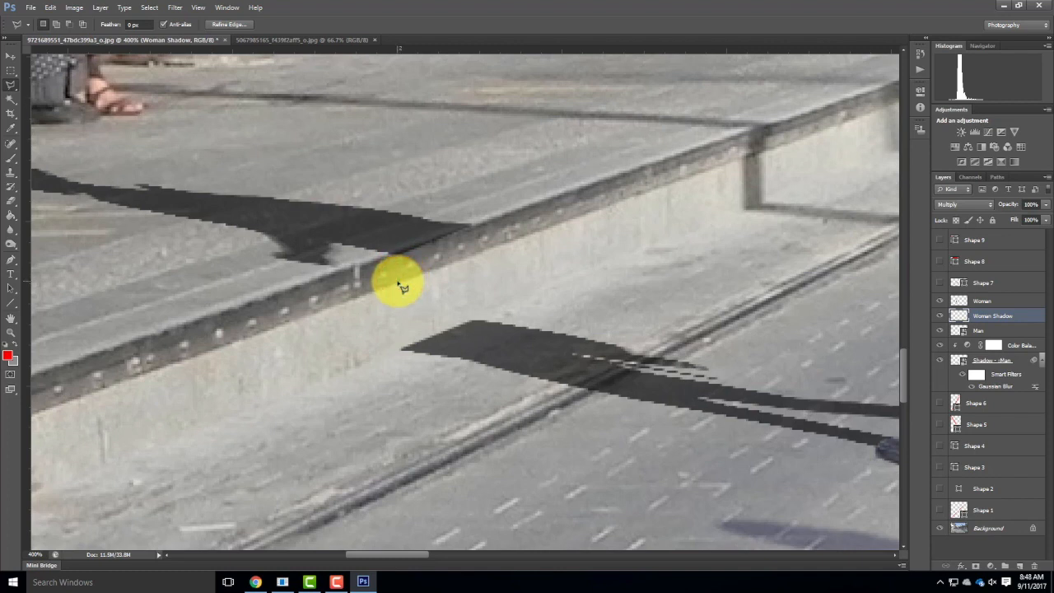
left_click(395, 282)
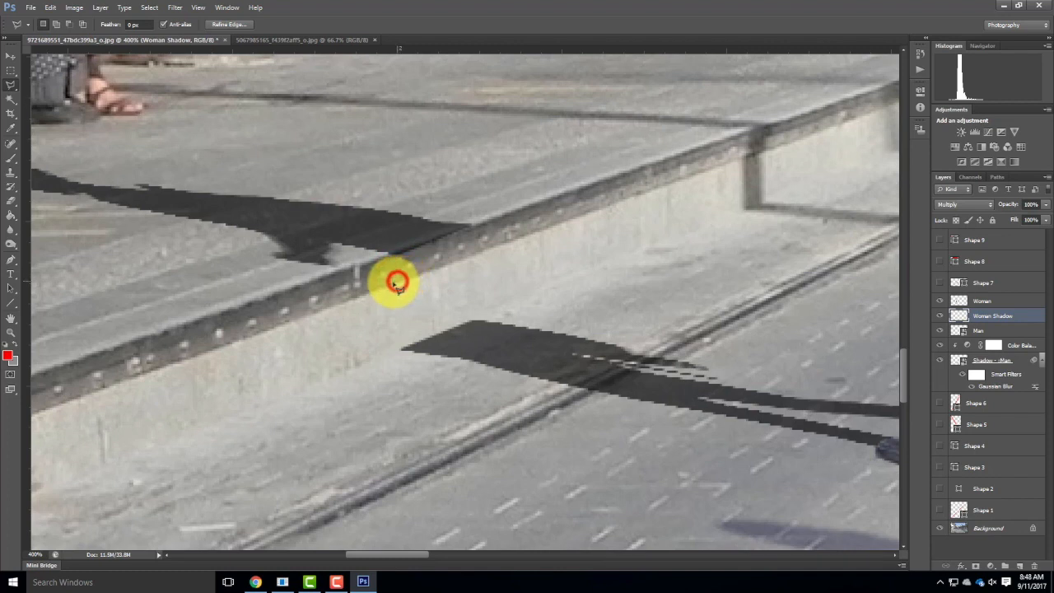
left_click(396, 347)
left_click(402, 348)
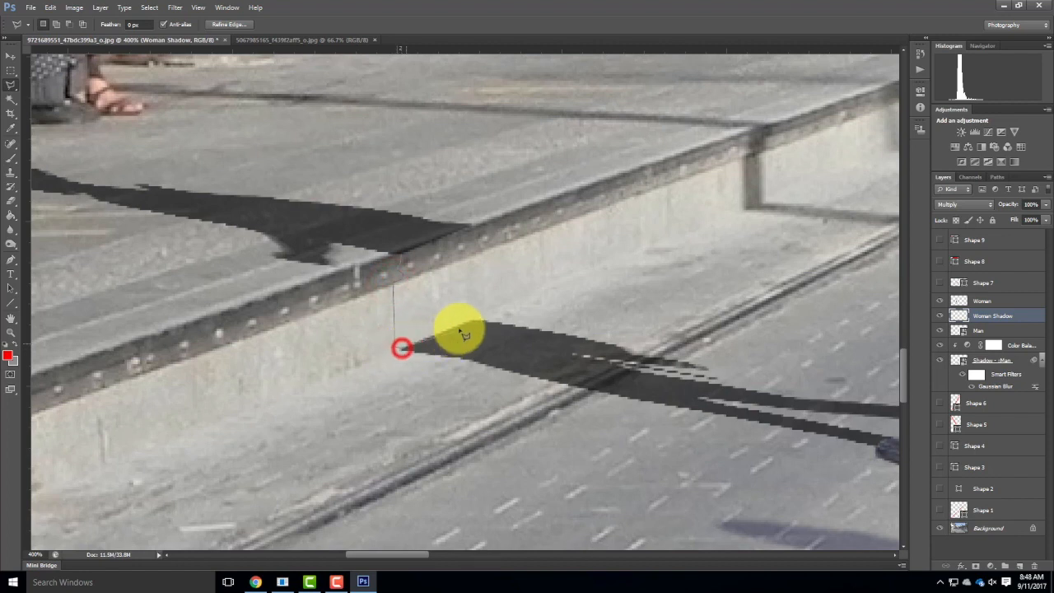
left_click(473, 320)
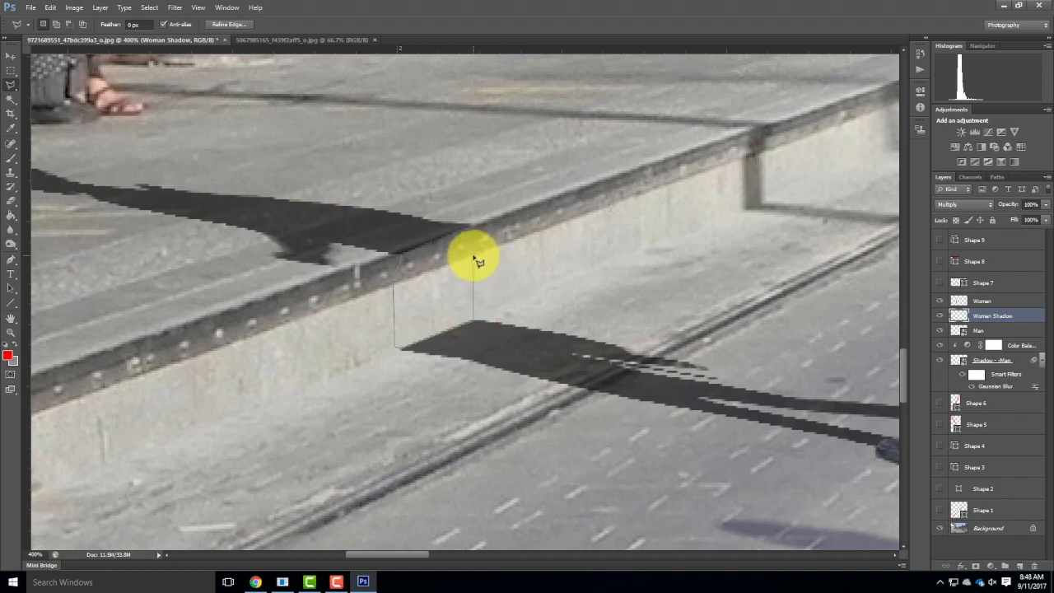
left_click(475, 256)
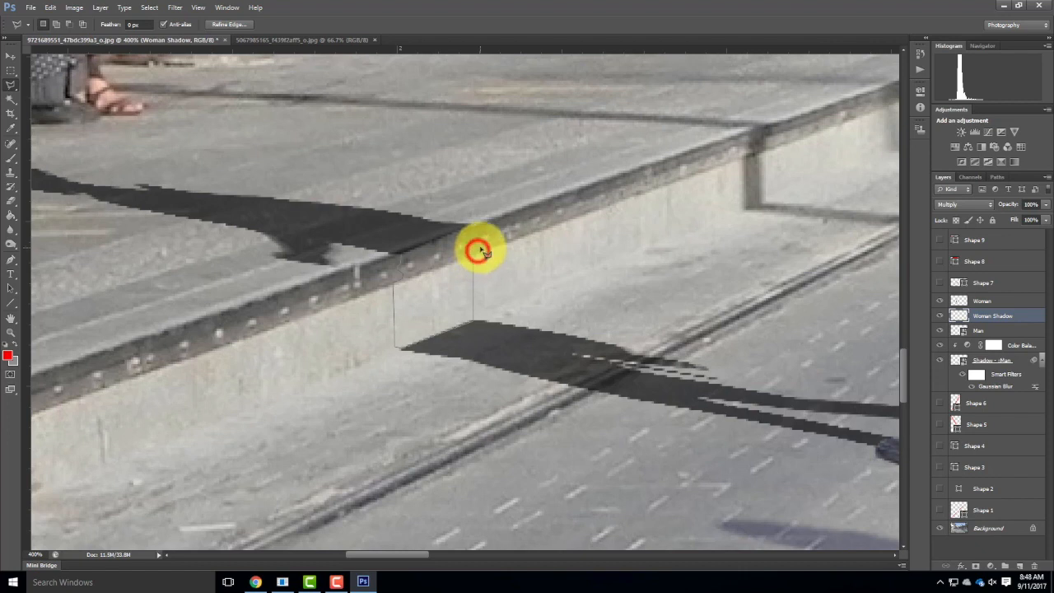
left_click(480, 246)
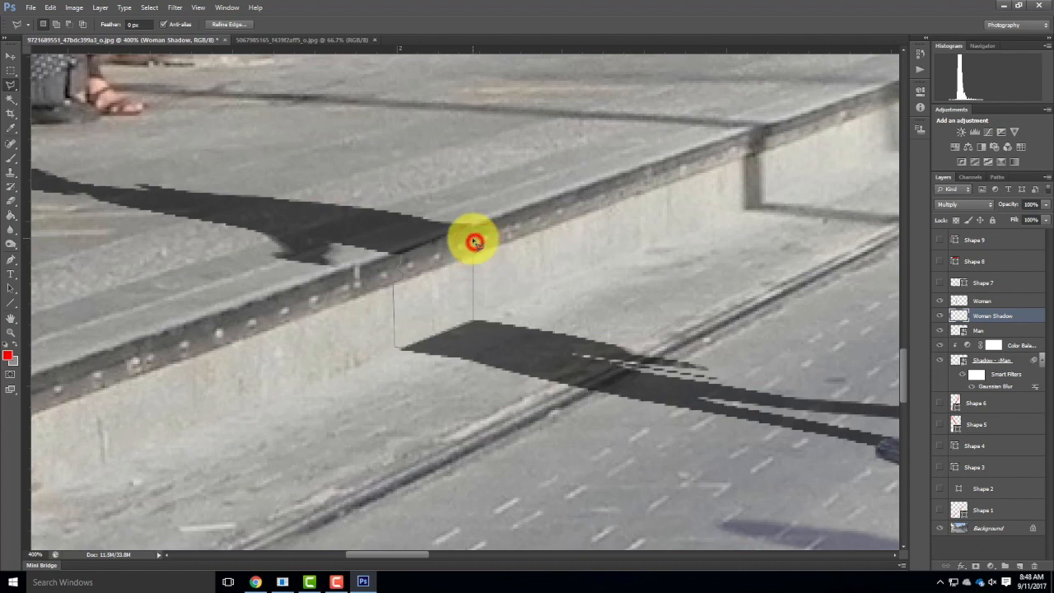
left_click(478, 237)
left_click(475, 226)
left_click(470, 224)
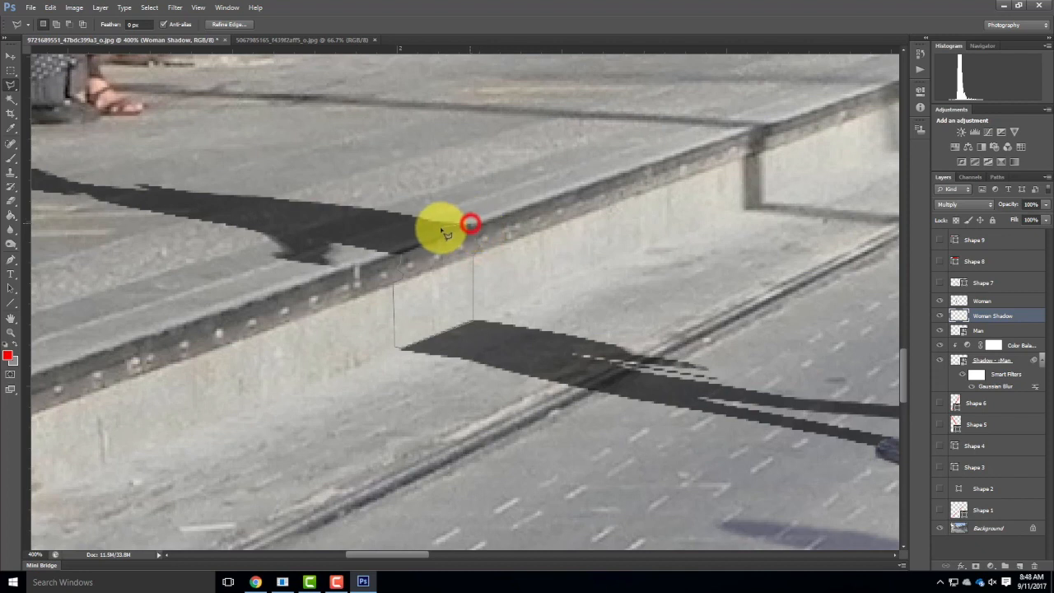
left_click(407, 244)
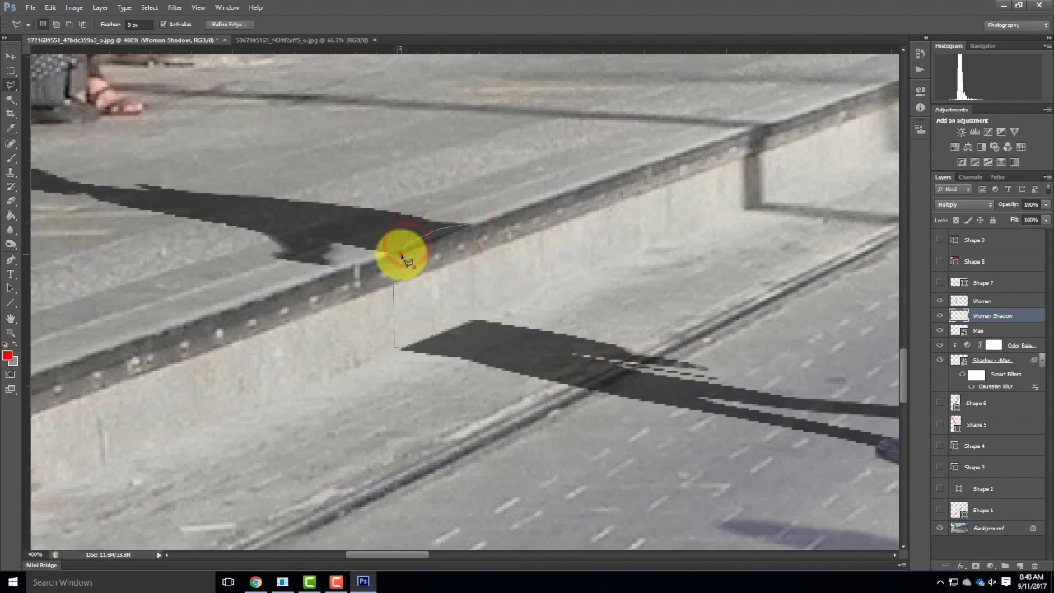
double_click(400, 252)
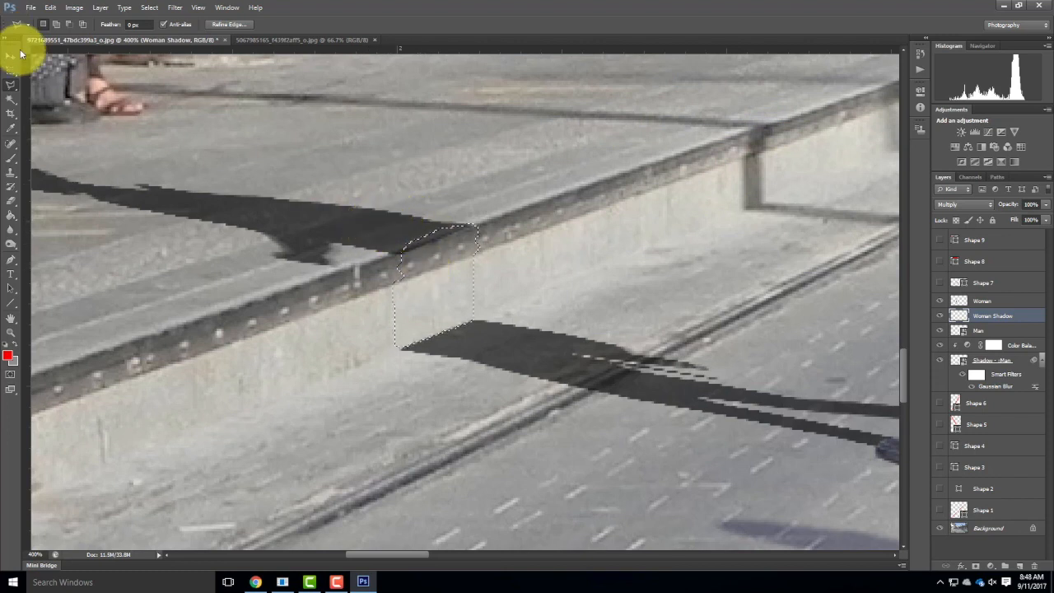
Sample the dark grey from the platform shadow, brush it into the selected kerb-face gap on the Woman Shadow layer, and clear the selection.
left_click(10, 162)
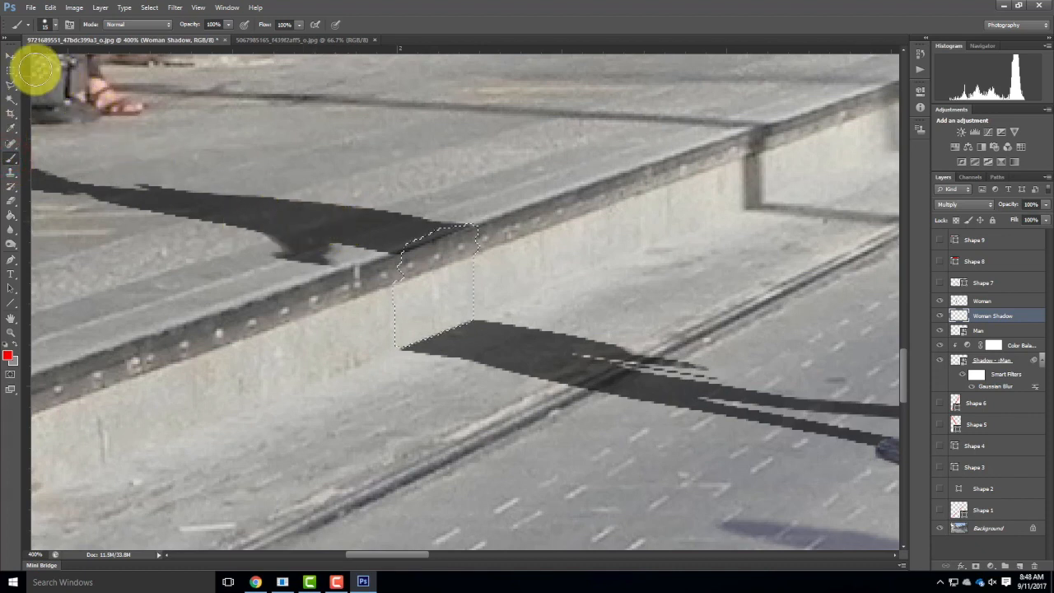
left_click(10, 128)
left_click_drag(283, 217, 300, 211)
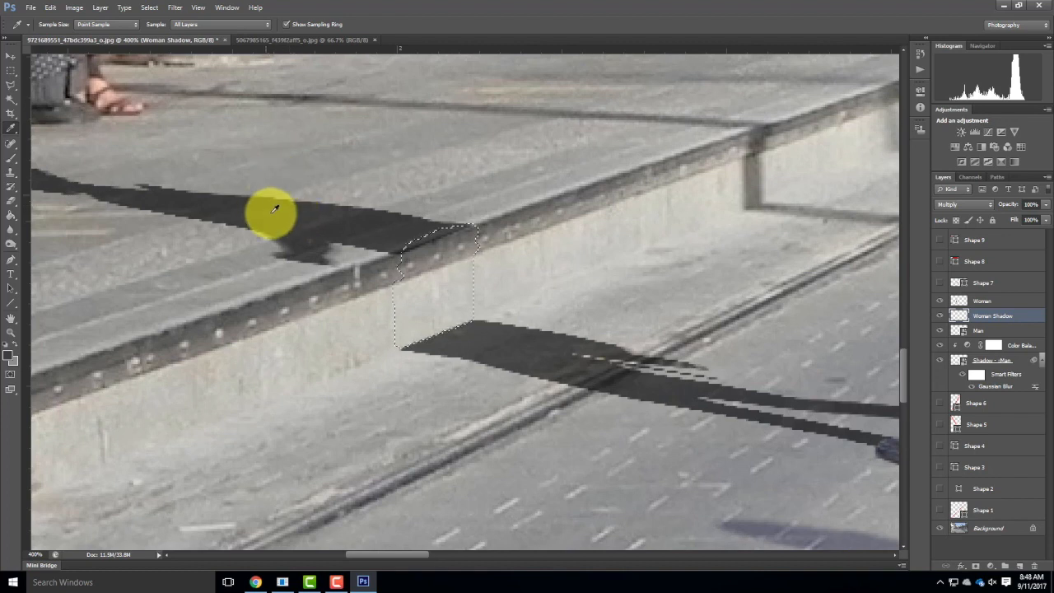
left_click(279, 213)
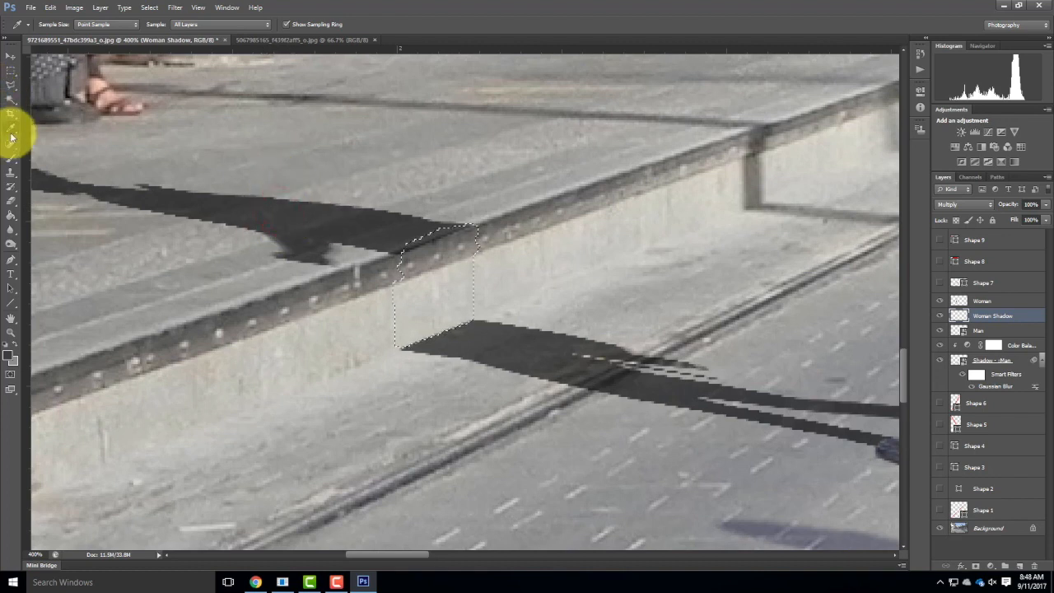
left_click(10, 161)
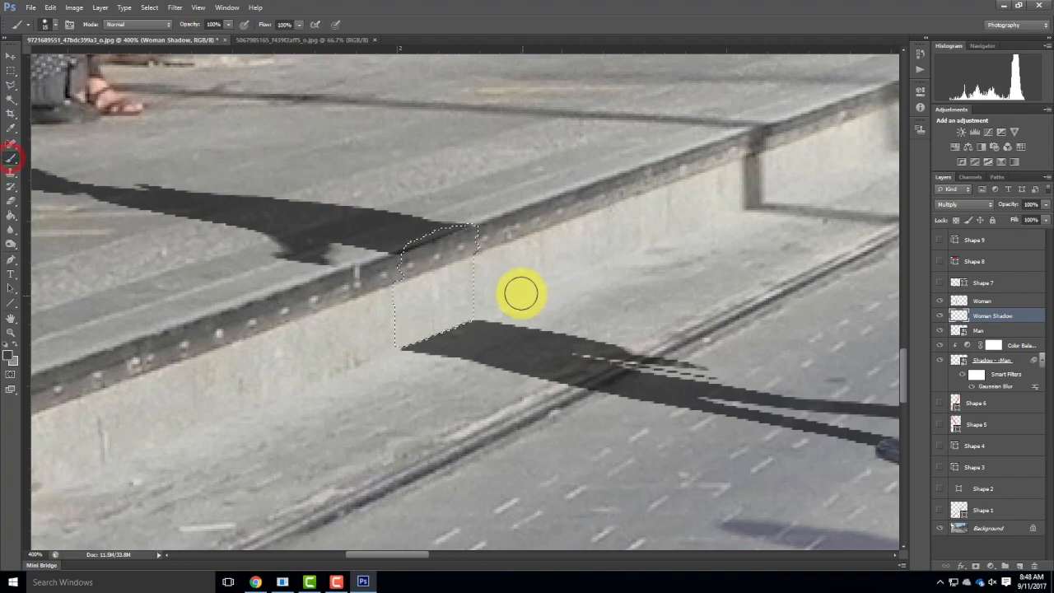
mouse_move(421, 250)
left_mouse_down()
mouse_move(396, 350)
mouse_move(420, 290)
mouse_move(429, 329)
mouse_move(441, 286)
mouse_move(462, 330)
mouse_move(466, 284)
mouse_move(456, 341)
mouse_move(459, 223)
mouse_move(391, 259)
mouse_move(425, 280)
mouse_move(438, 326)
left_mouse_up()
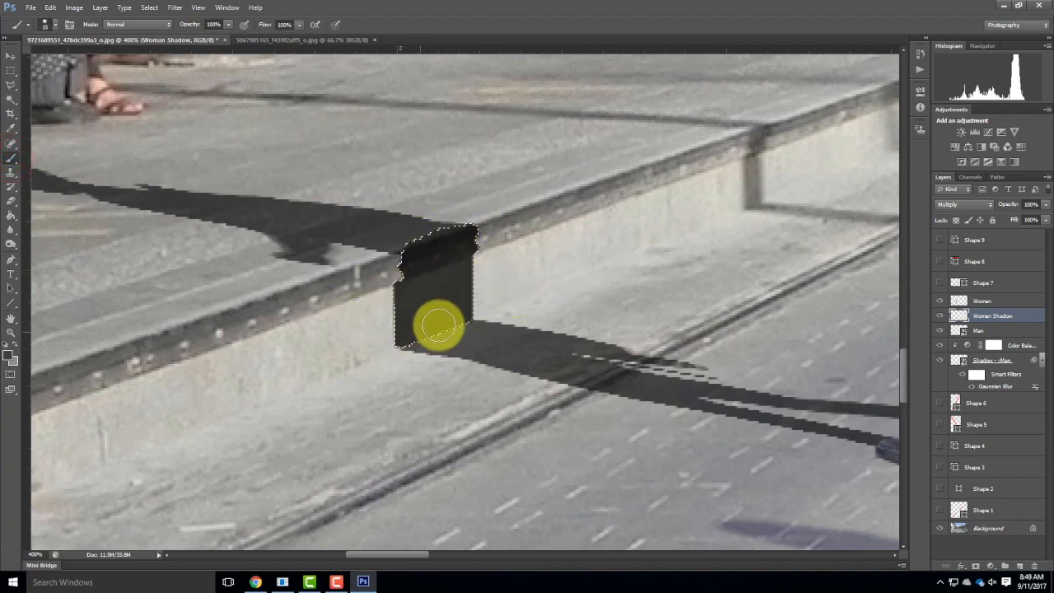
left_click(11, 71)
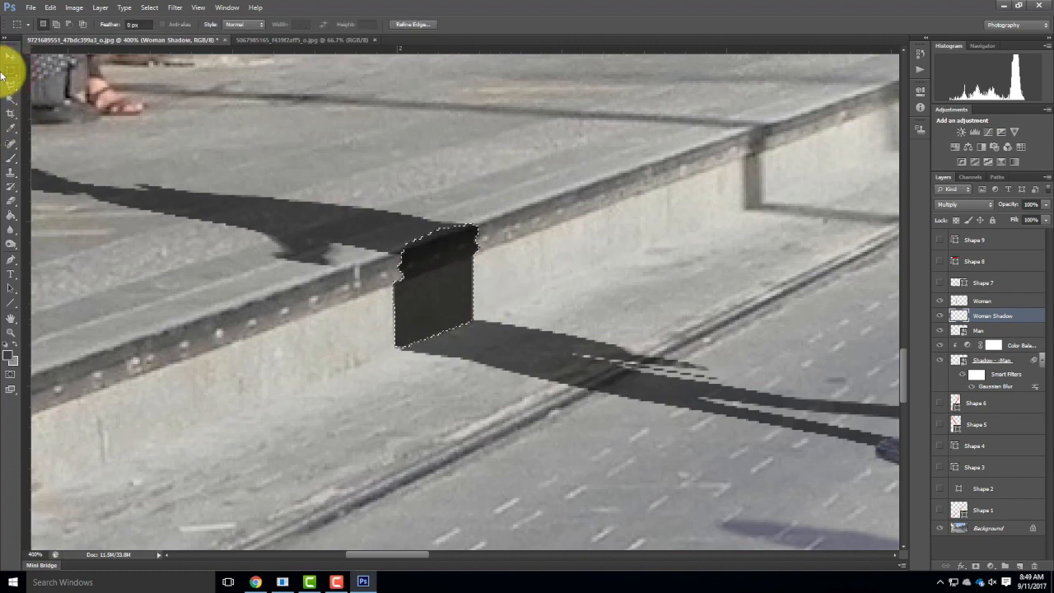
left_click(482, 126)
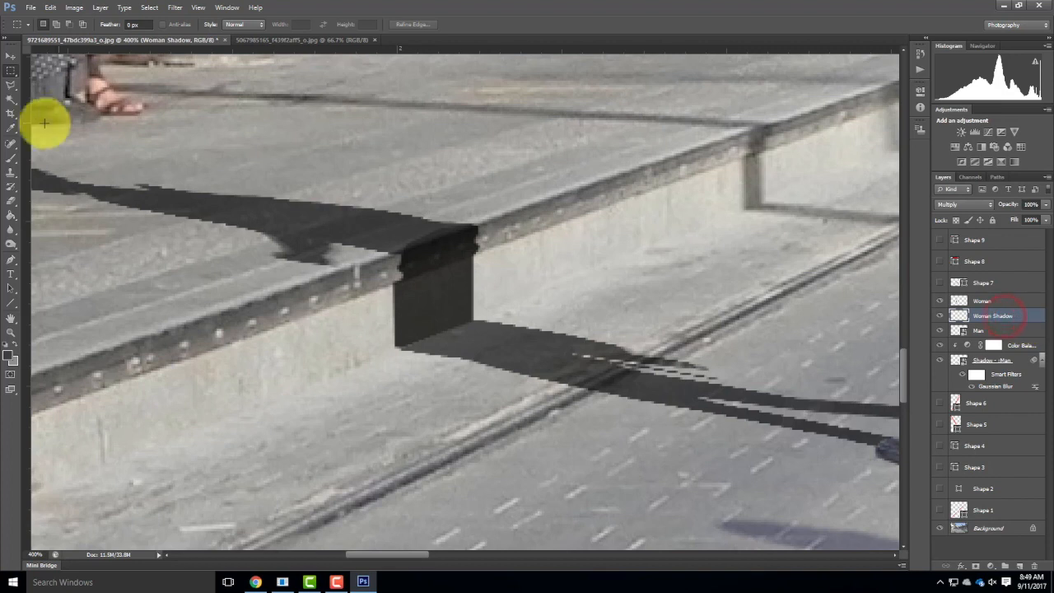
Select the transparent area around the Woman Shadow silhouette with a contiguous Magic Wand at tolerance 32.
left_click(11, 99)
left_click(457, 158)
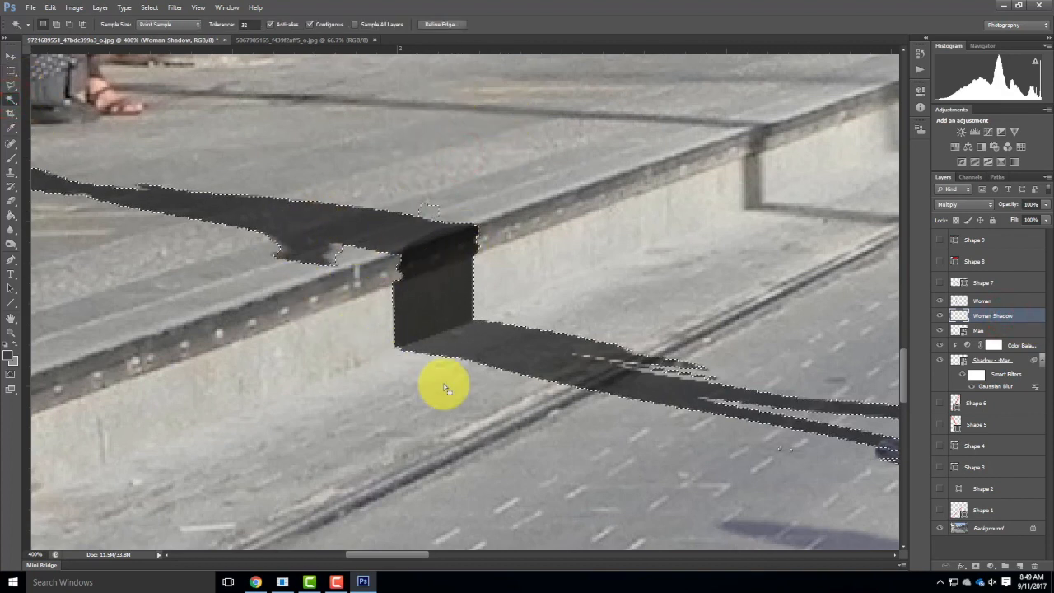
key("ctrl+minus")
key("ctrl+minus")
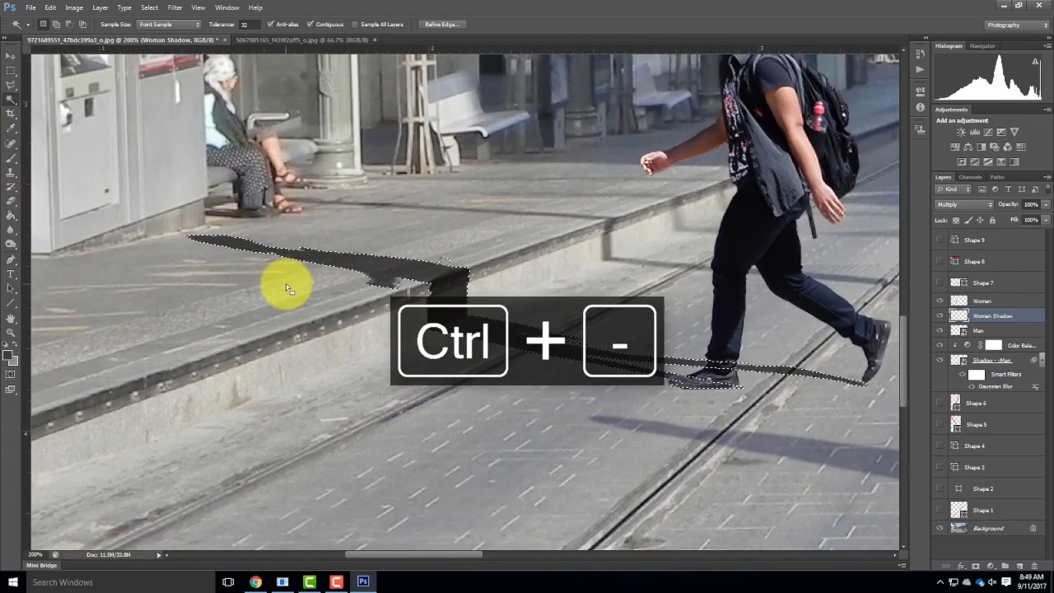
left_click(11, 158)
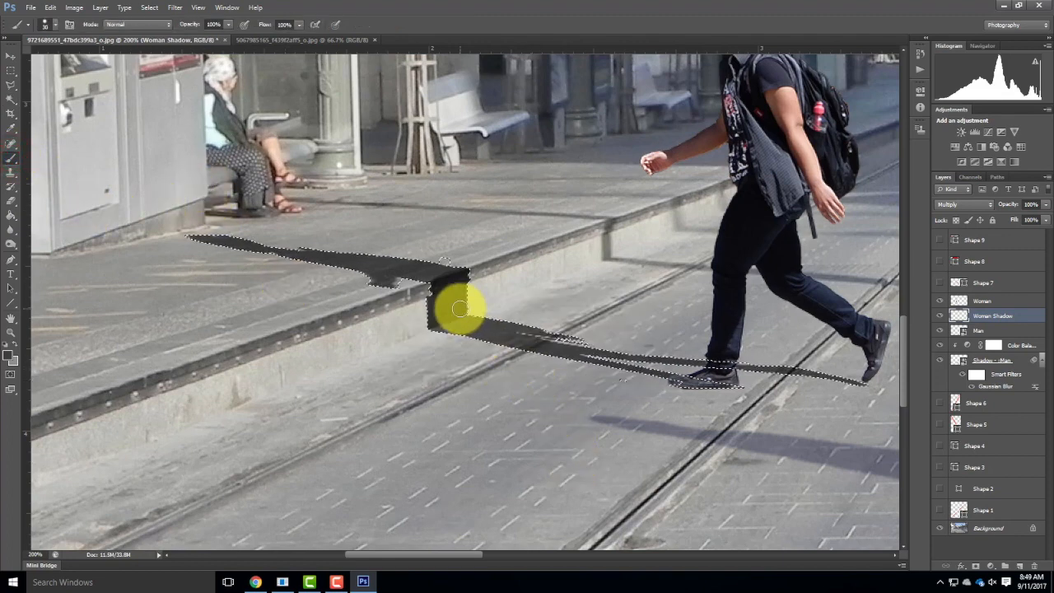
left_click_drag(452, 276, 417, 266)
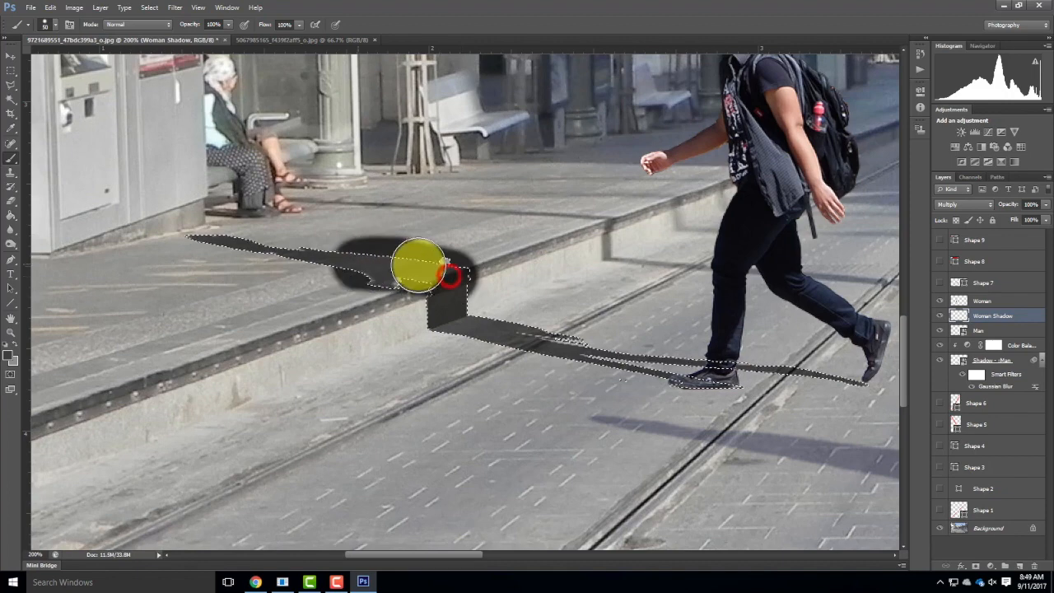
key("ctrl+z")
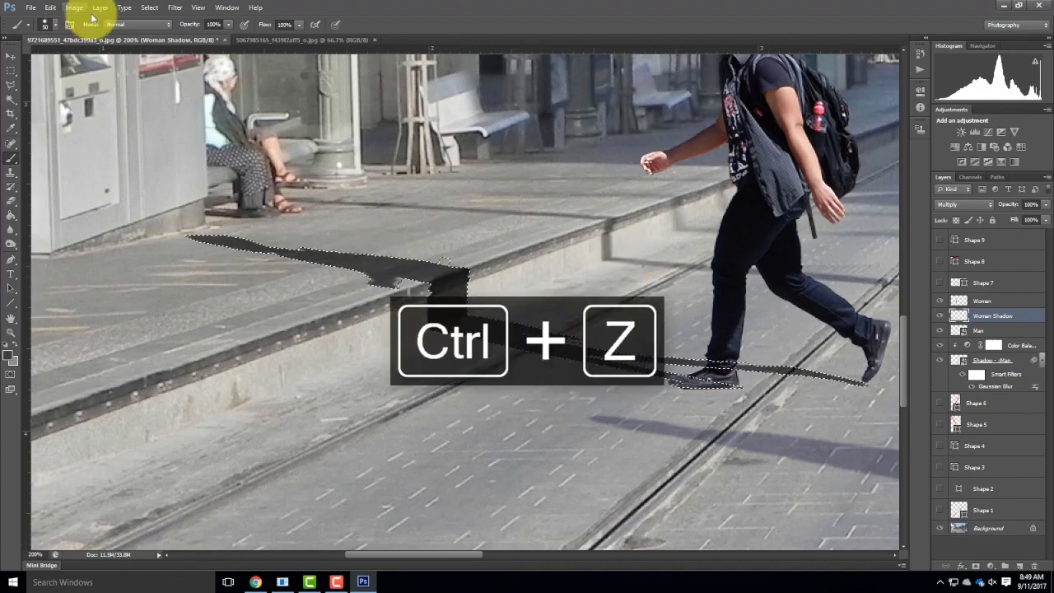
Invert the selection, brush the dark grey evenly over the entire shadow silhouette at brush size 50, and clear the selection.
left_click(66, 7)
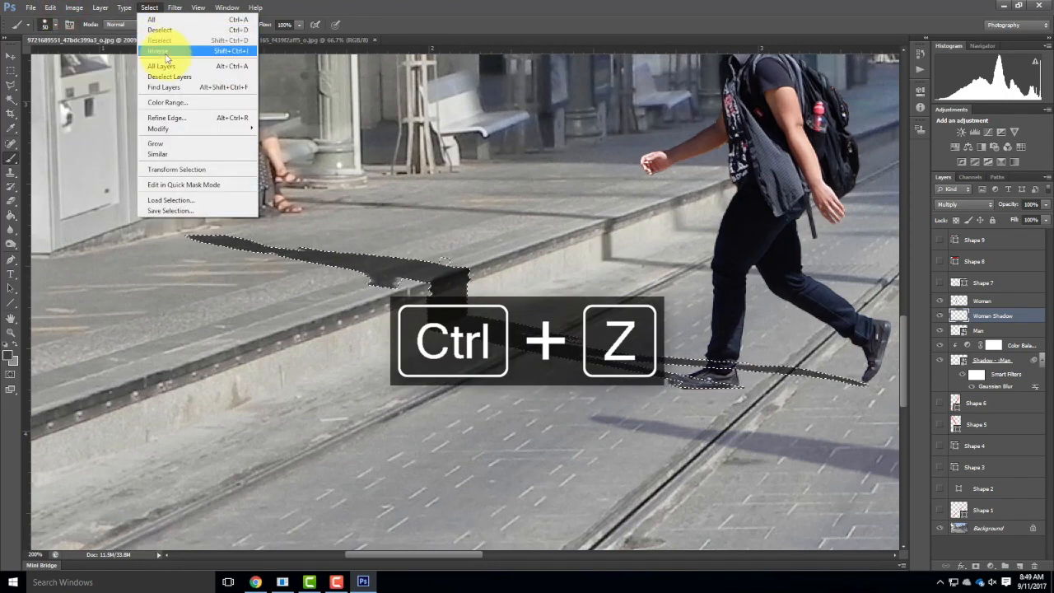
left_click(165, 58)
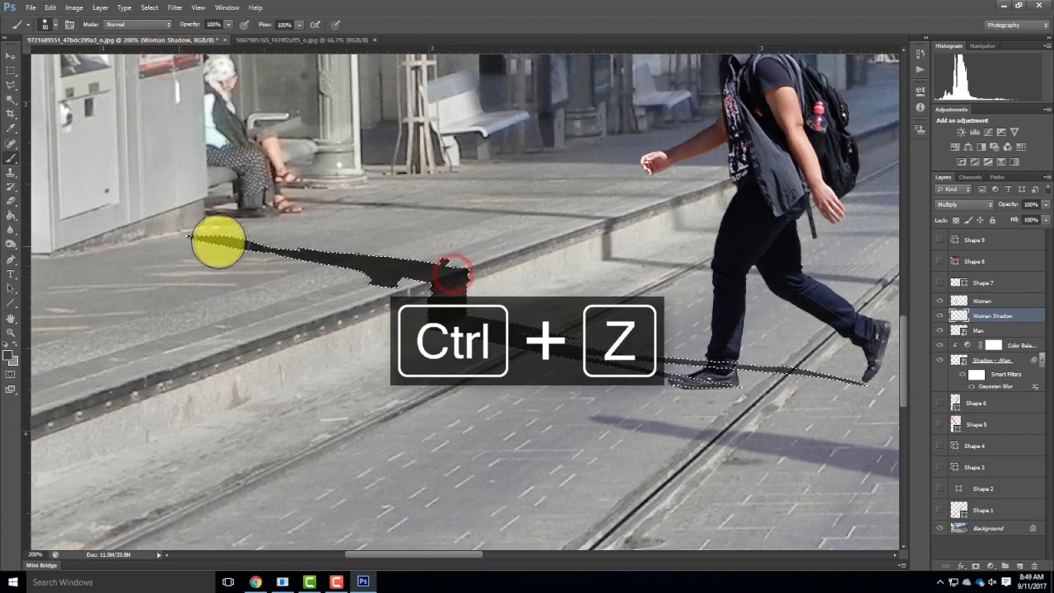
left_click_drag(452, 276, 640, 344)
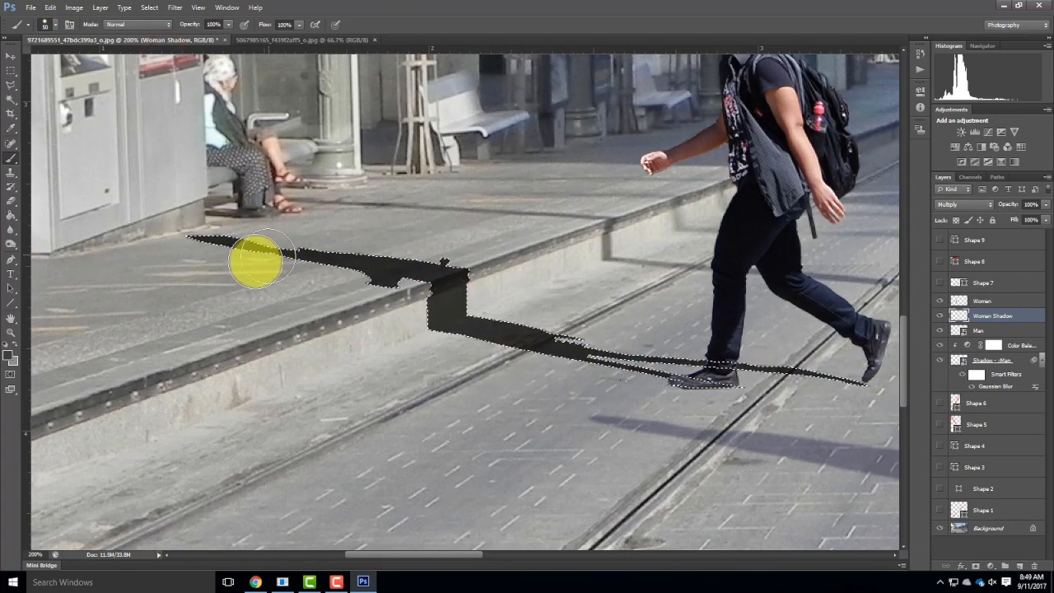
left_click(10, 73)
left_click(149, 307)
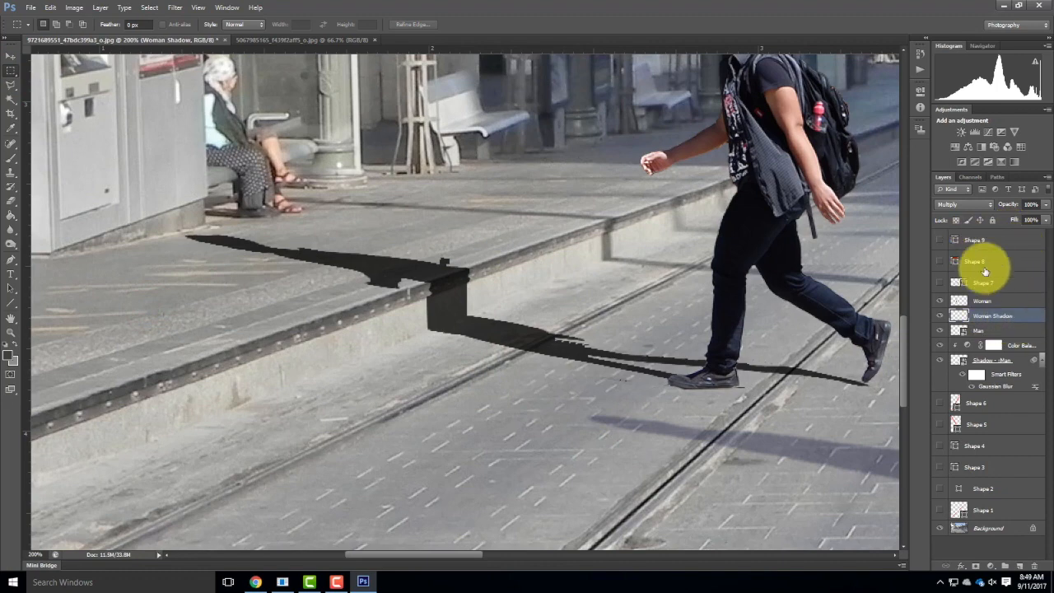
Set the Woman Shadow layer's opacity to 52% and add a Color Balance adjustment layer clipped to it.
left_click_drag(1044, 211, 1019, 218)
left_click(1013, 218)
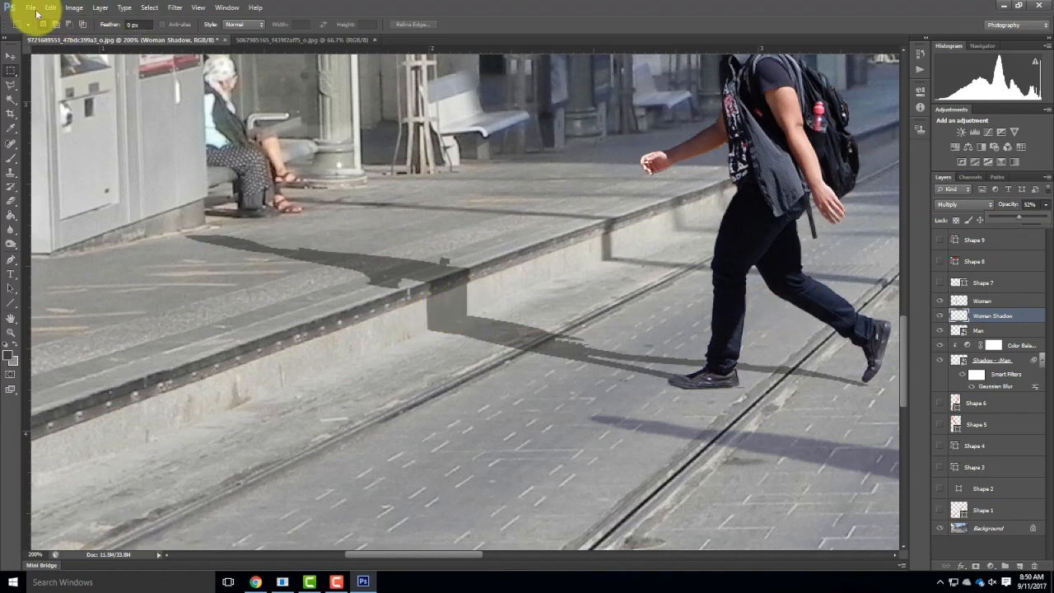
left_click(74, 8)
mouse_move(100, 8)
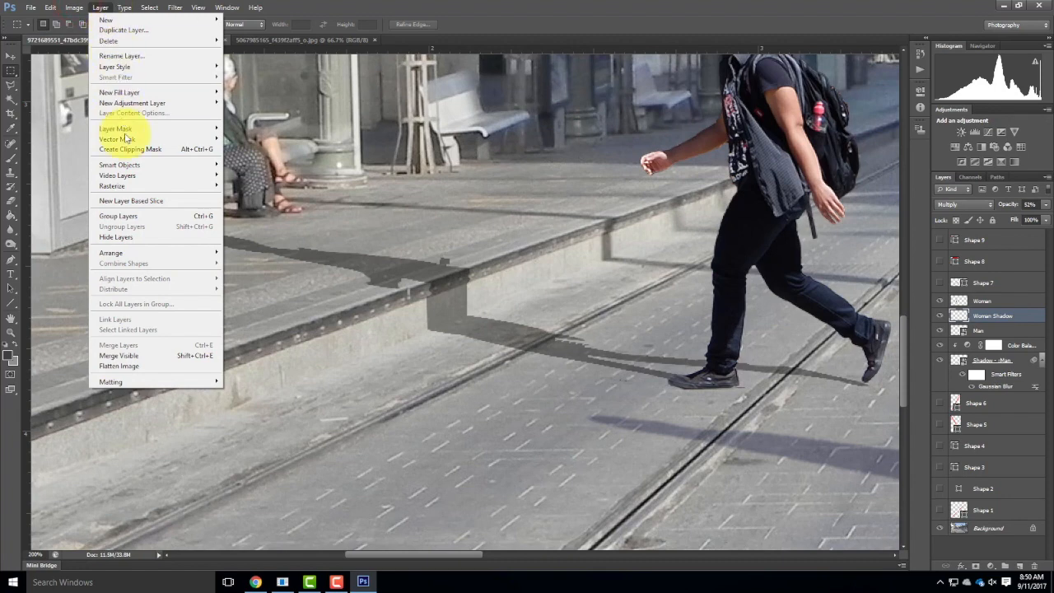
mouse_move(135, 103)
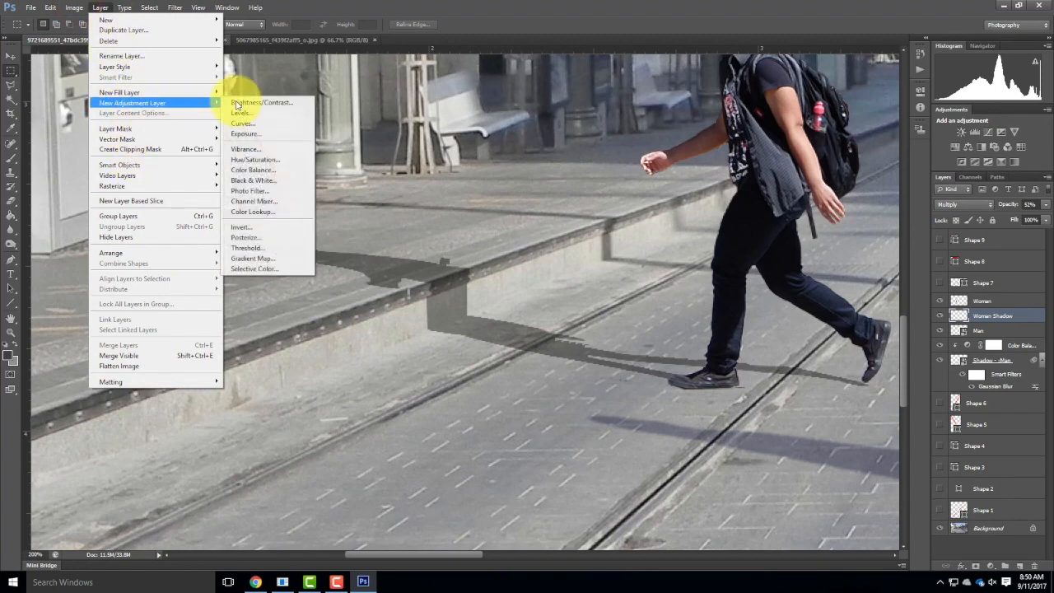
left_click(265, 169)
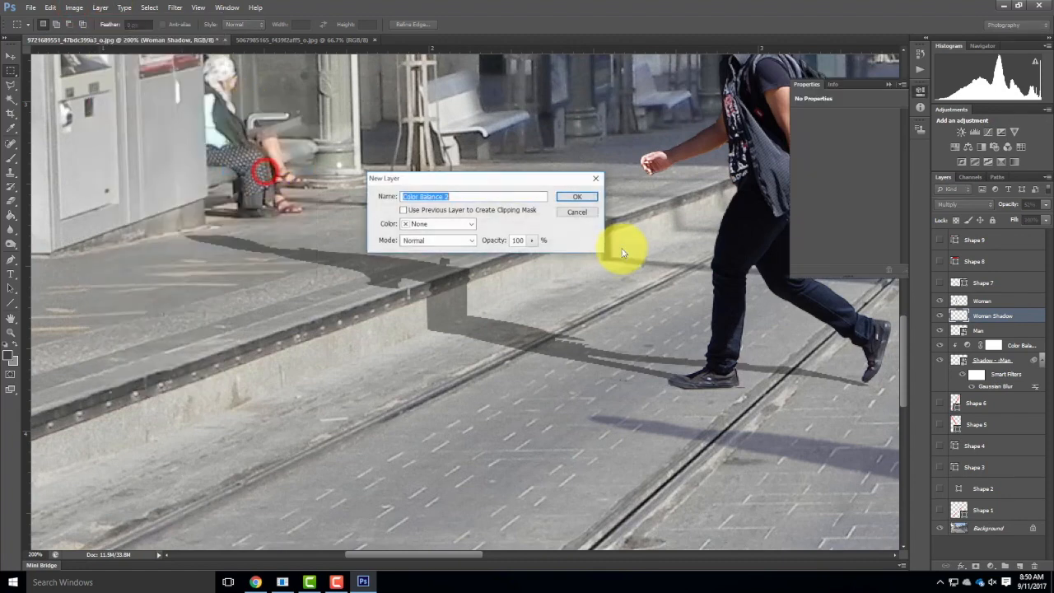
left_click(592, 192)
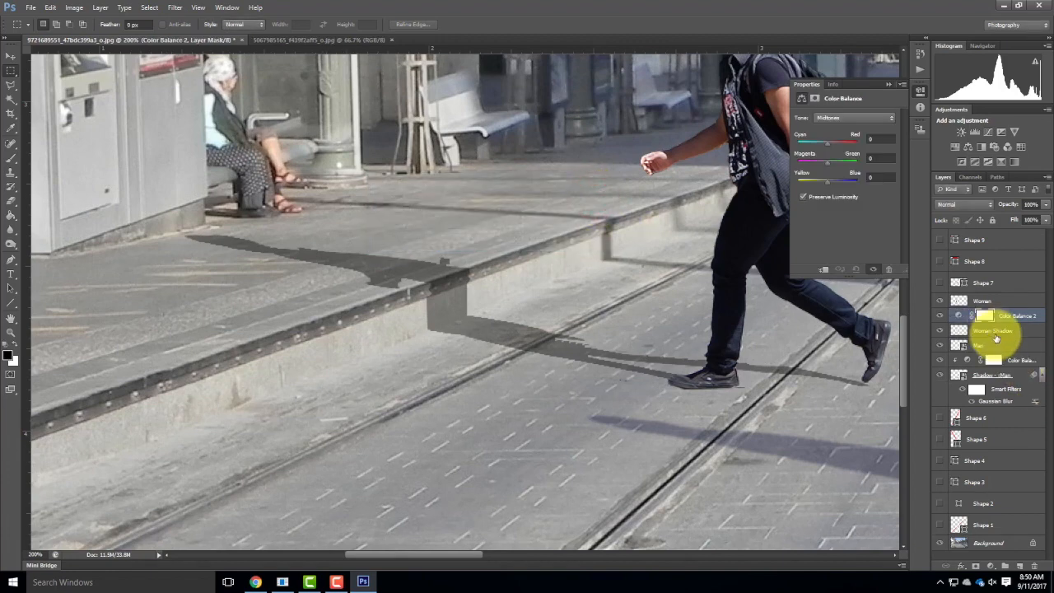
key("ctrl+shift+alt+g")
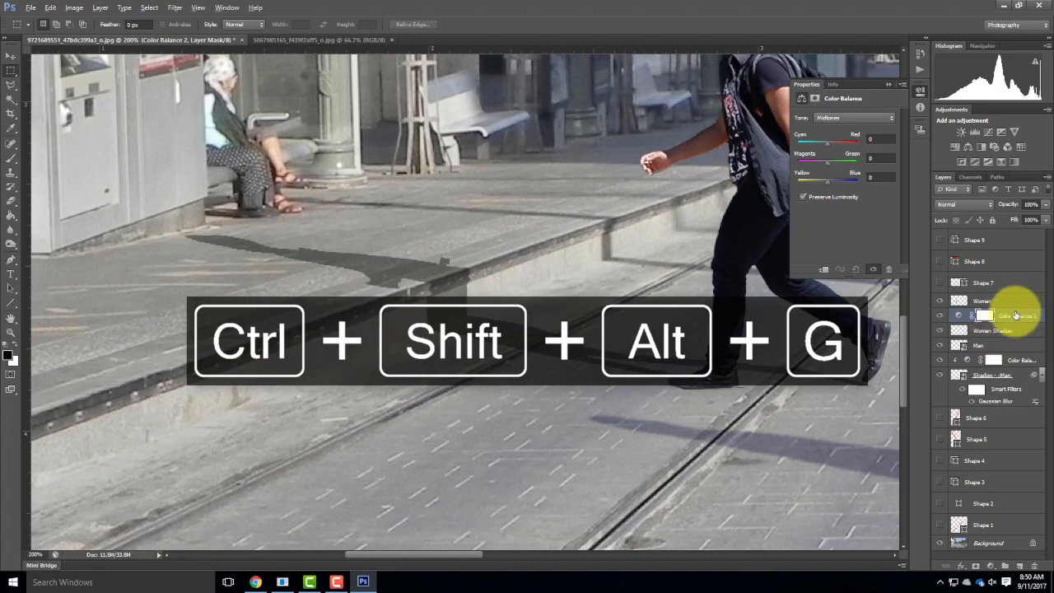
key("ctrl+alt+g")
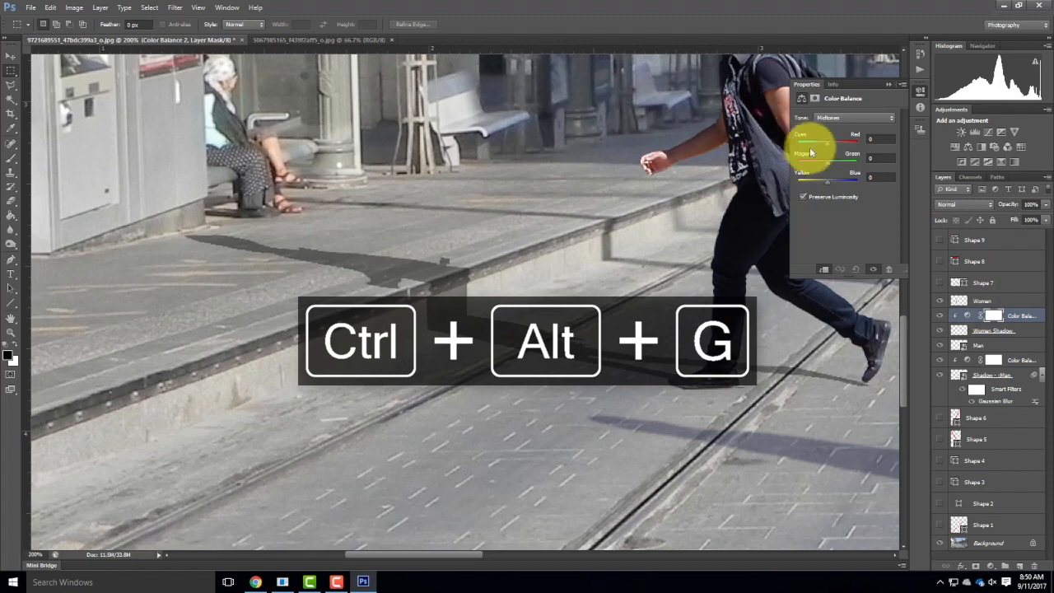
Shift the shadow's midtones toward blue, setting the Yellow–Blue balance to +25.
left_click_drag(829, 181, 835, 182)
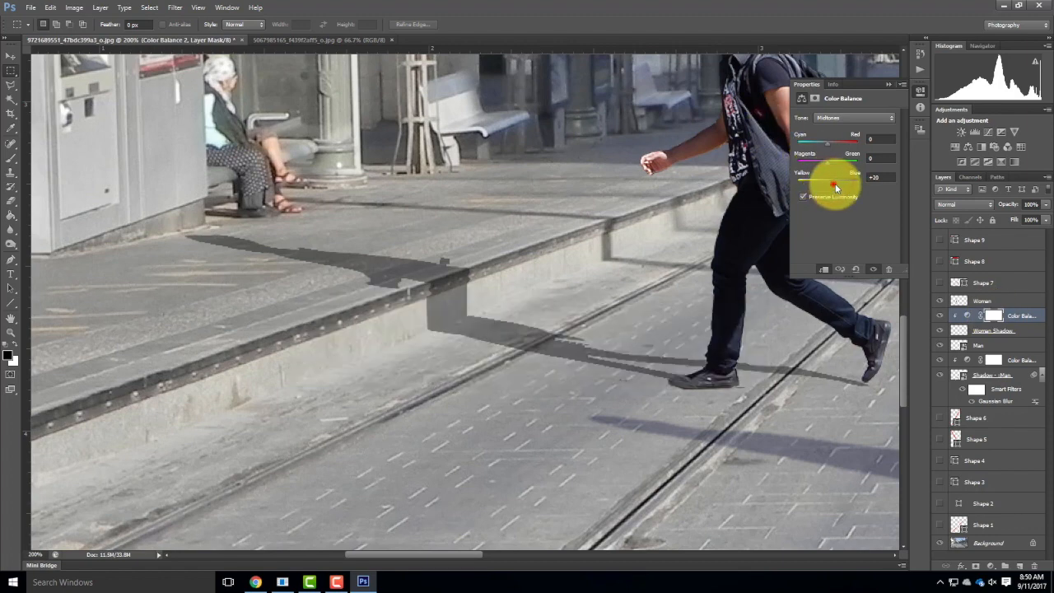
left_click_drag(846, 184, 851, 183)
left_click_drag(835, 187, 833, 187)
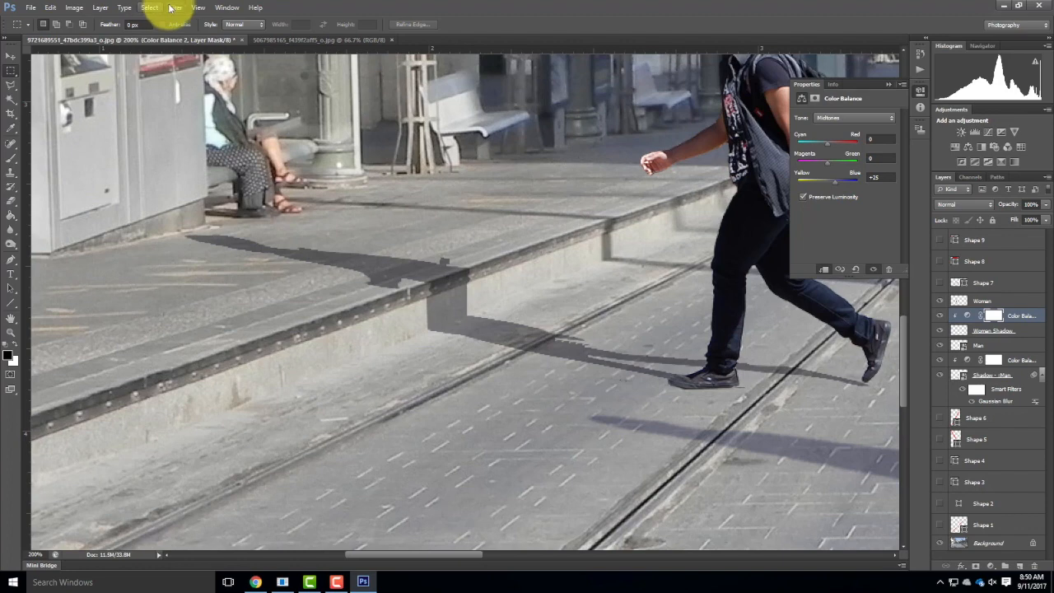
left_click(173, 7)
left_click(172, 7)
left_click(172, 7)
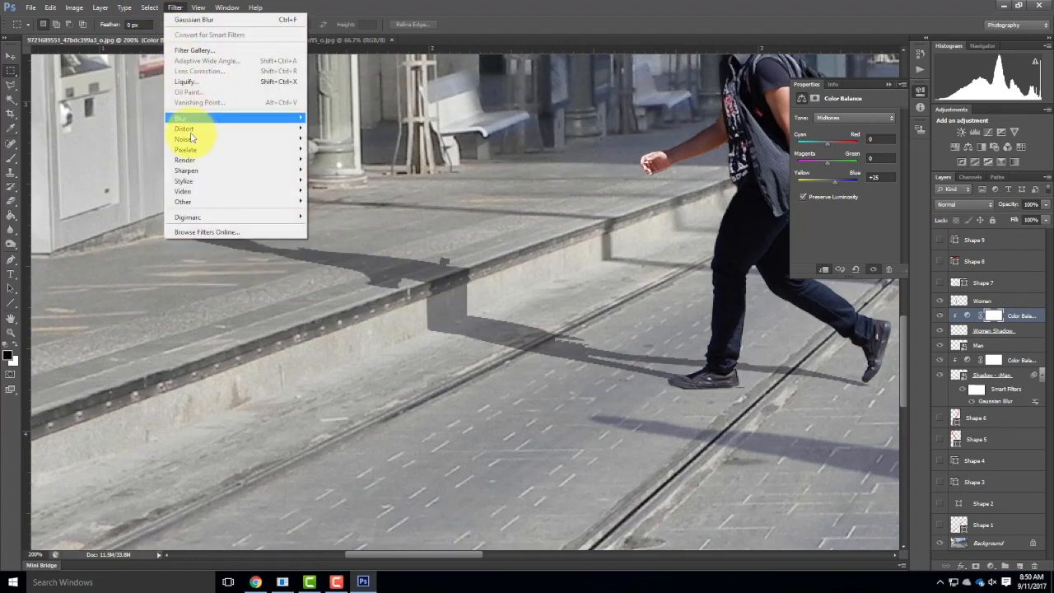
mouse_move(191, 119)
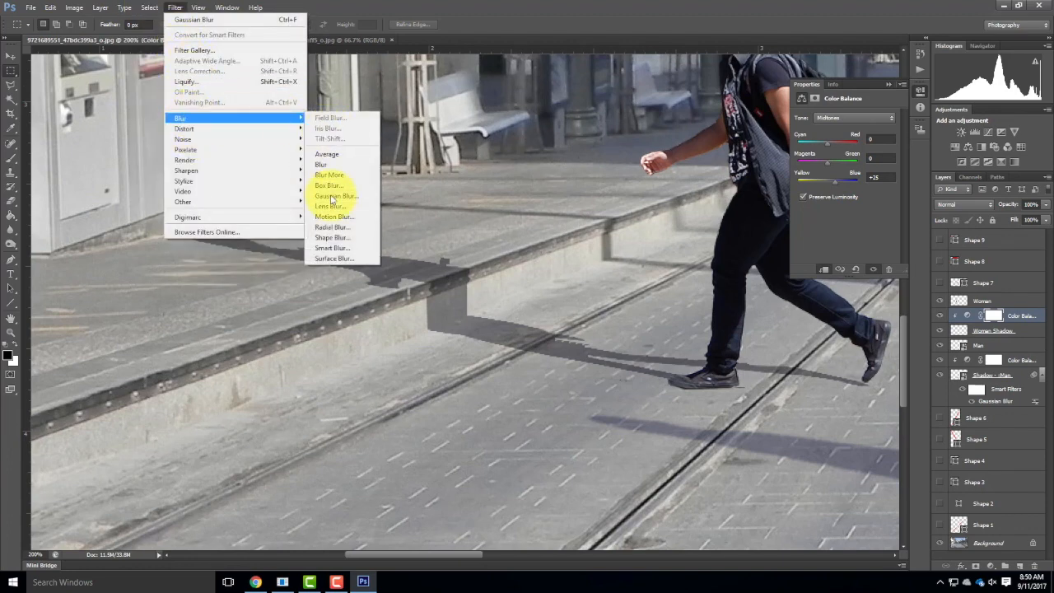
left_click(336, 196)
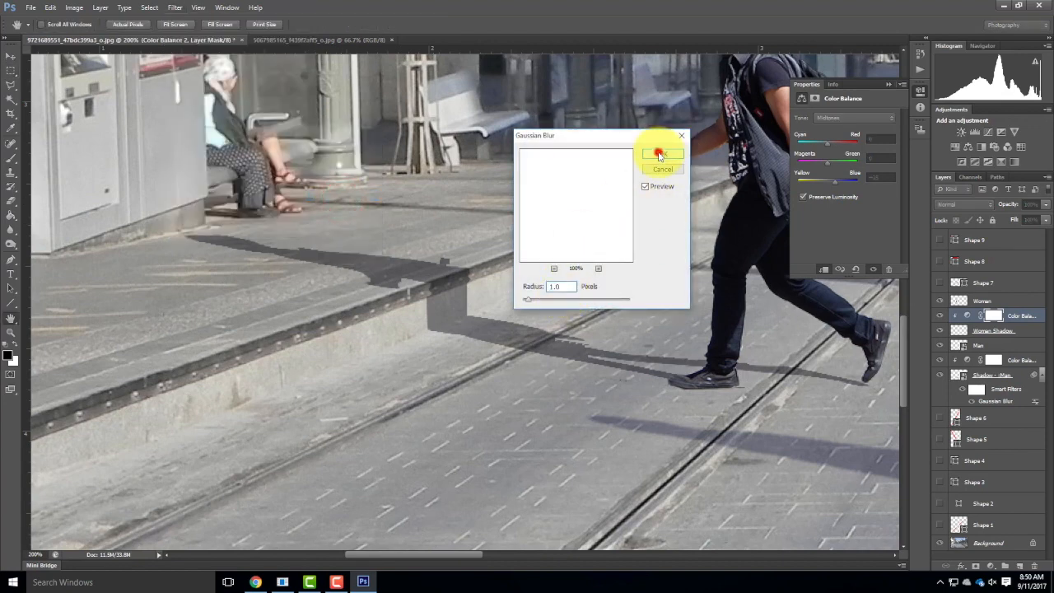
left_click(658, 155)
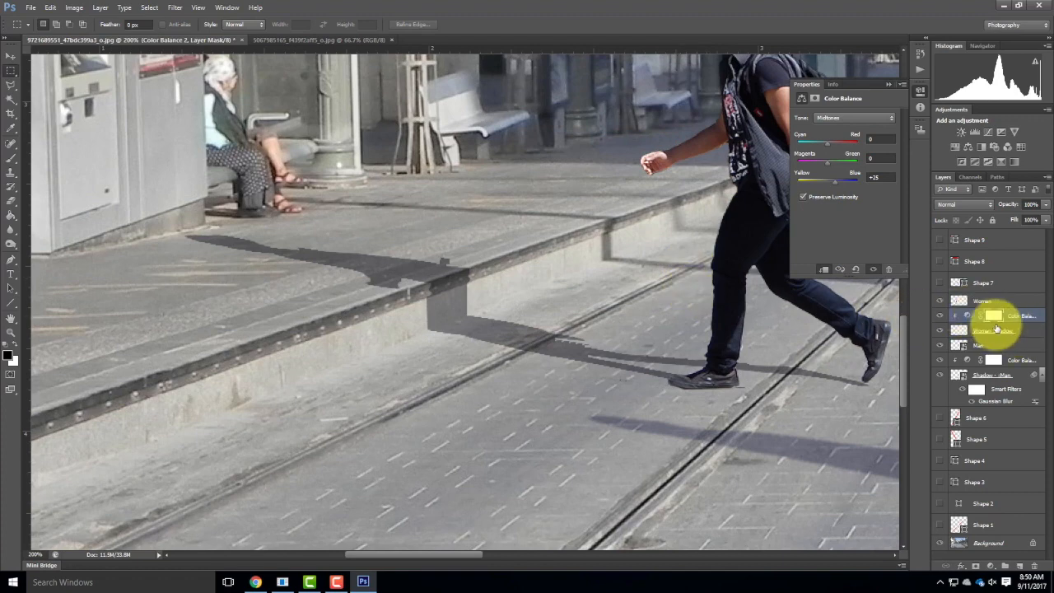
key("ctrl+z")
Apply a Gaussian Blur with a 1.0 pixel radius to the Woman Shadow layer.
left_click(1031, 330)
left_click(81, 6)
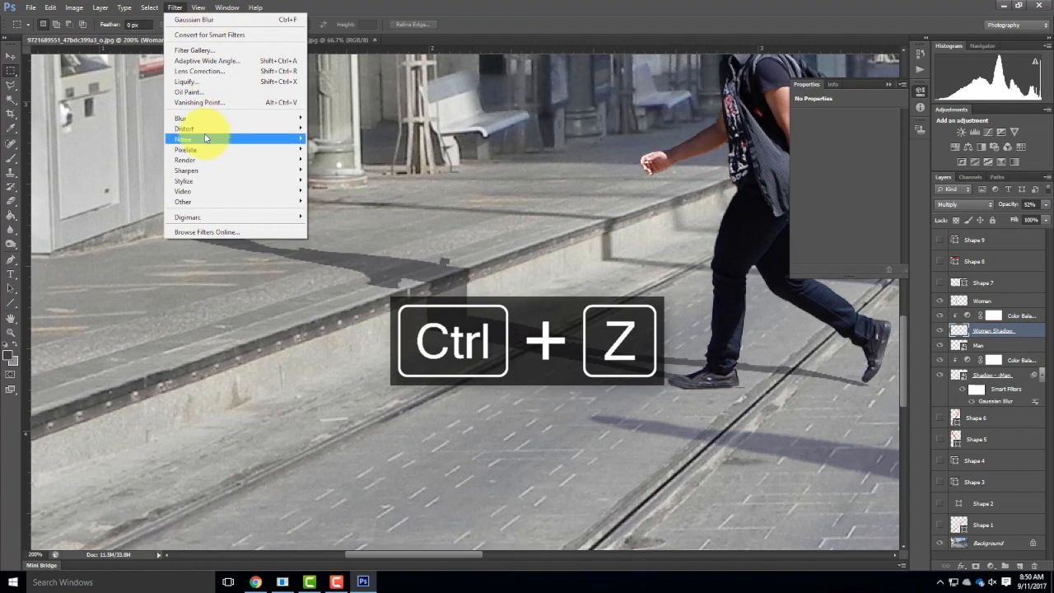
mouse_move(200, 117)
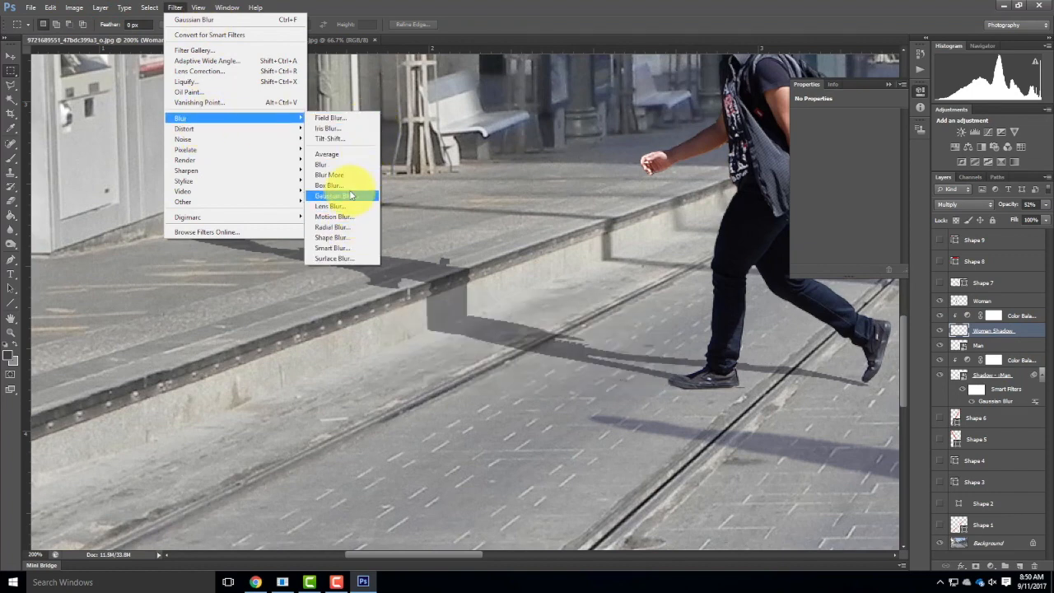
left_click(346, 196)
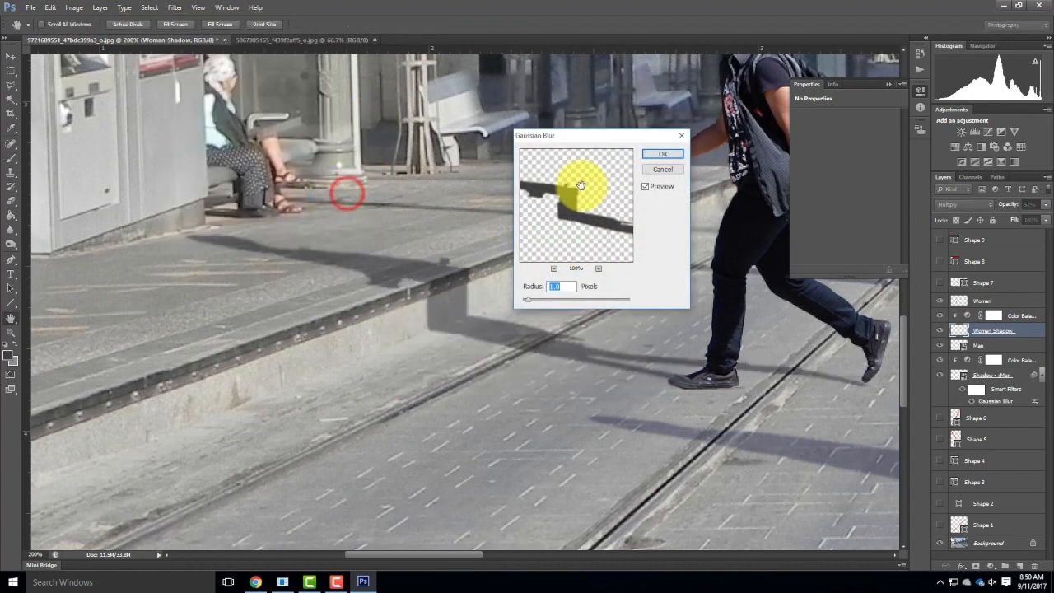
left_click(650, 157)
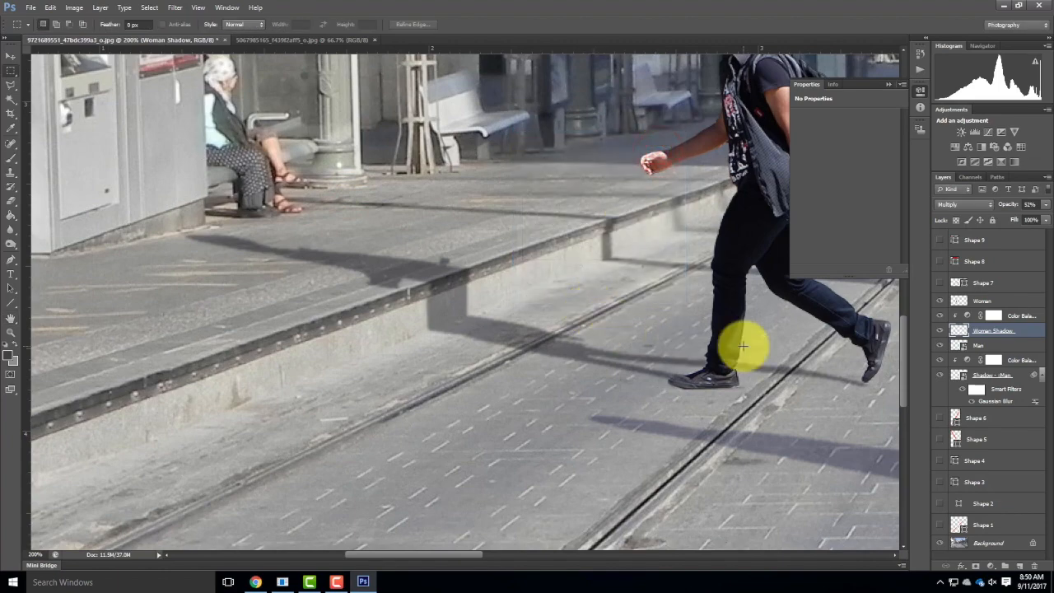
key("ctrl+minus")
key("ctrl+minus")
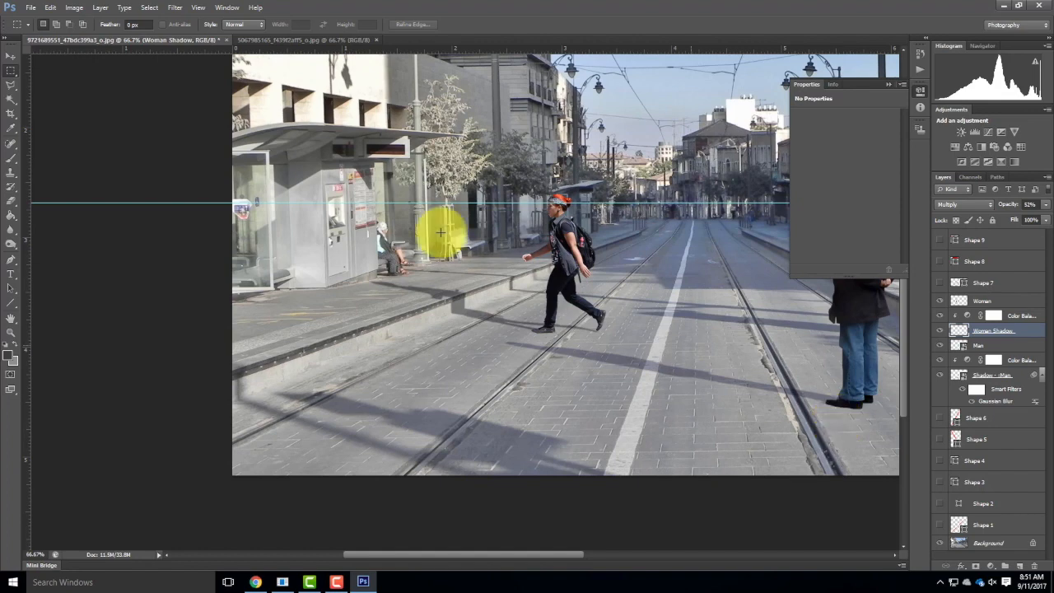
left_click_drag(690, 210, 495, 240)
key("ctrl+0")
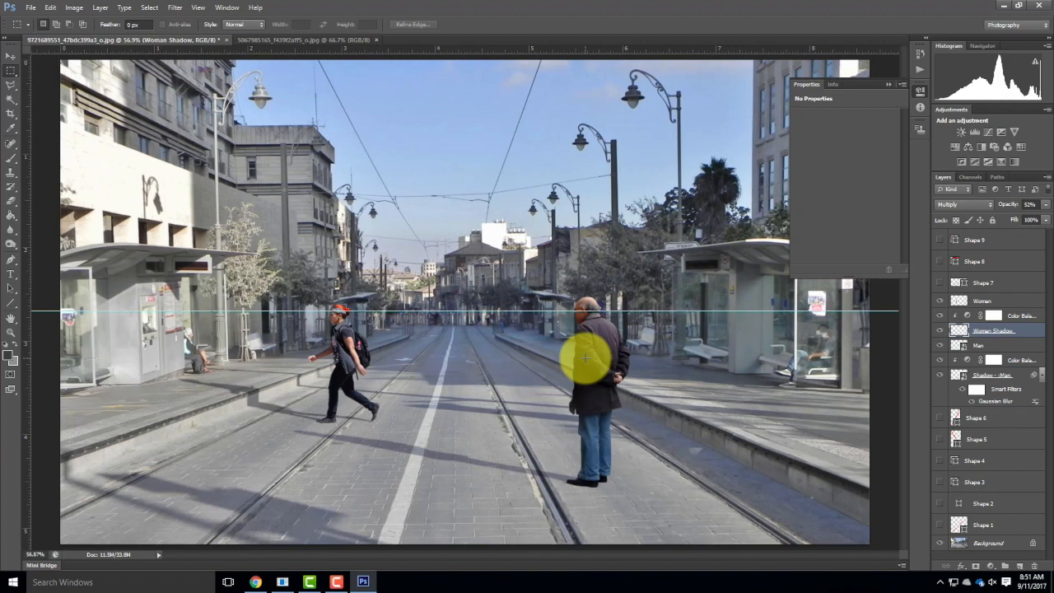
Add a Hue/Saturation adjustment layer clipped to the Woman layer and set its saturation to -39.
left_click(999, 347)
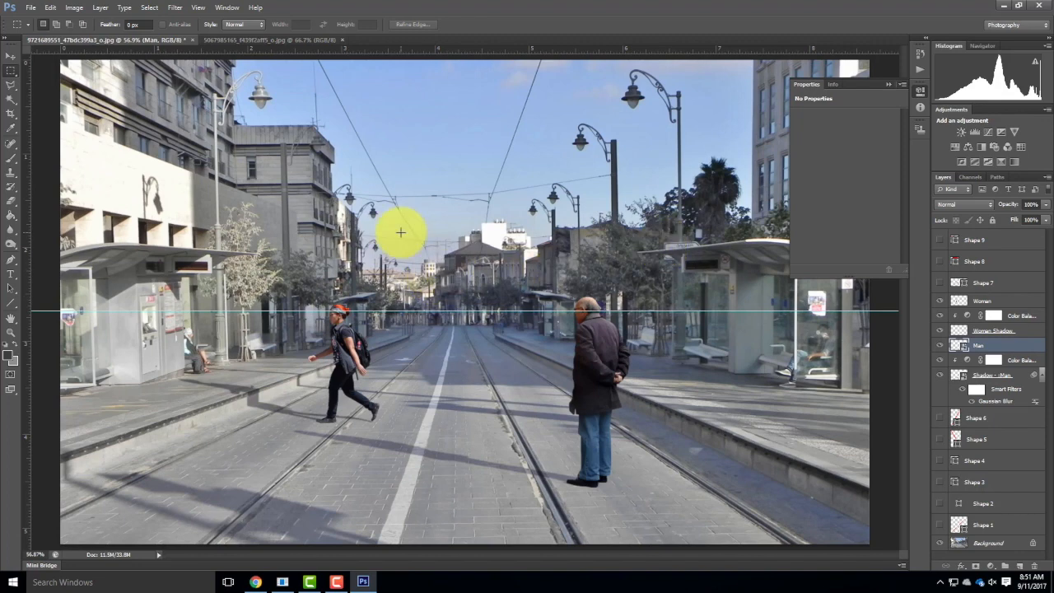
left_click(1015, 303)
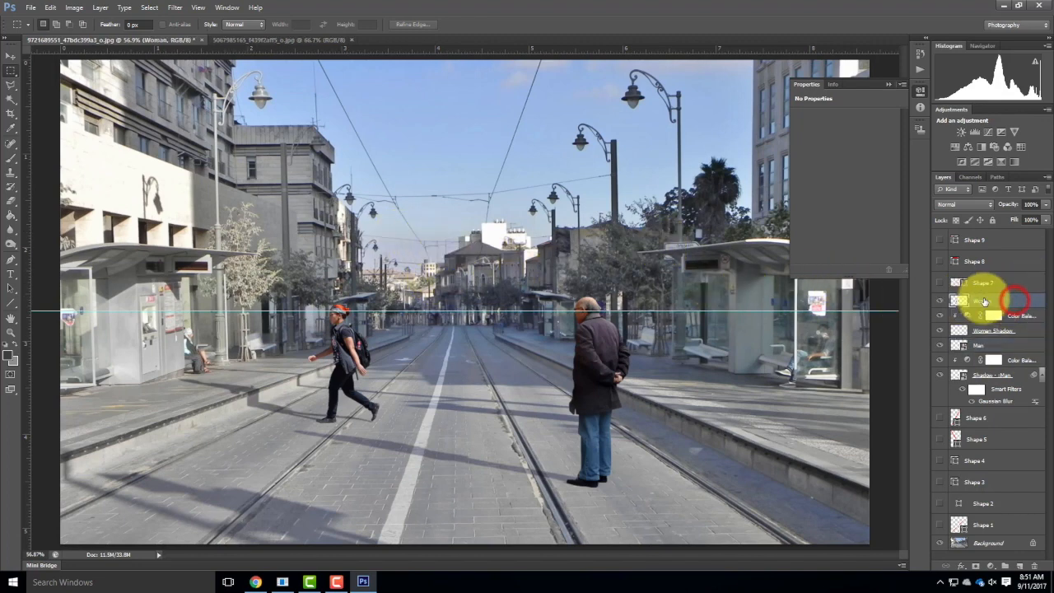
left_click(100, 7)
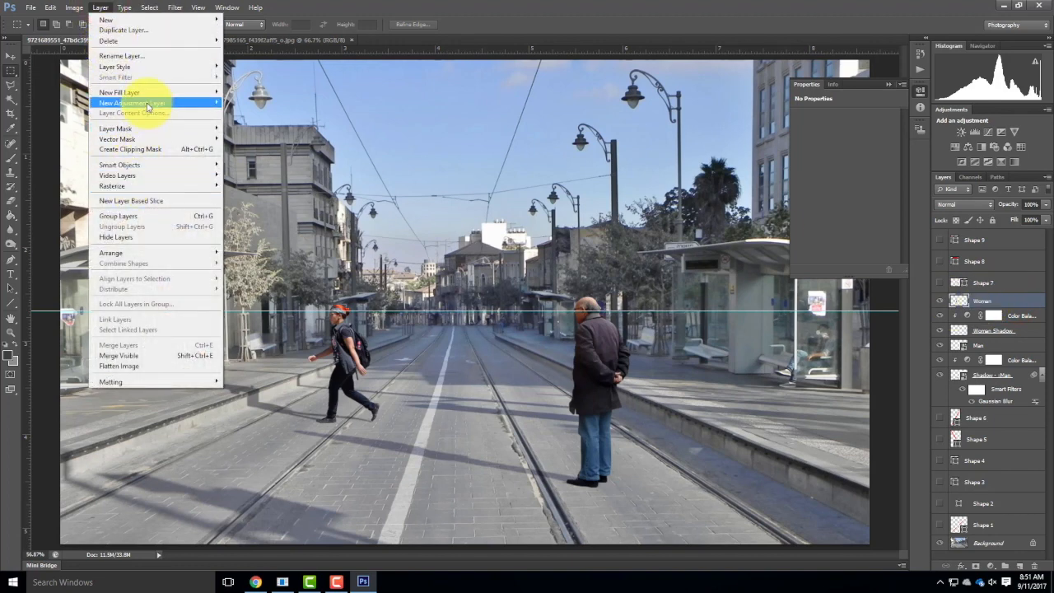
mouse_move(228, 103)
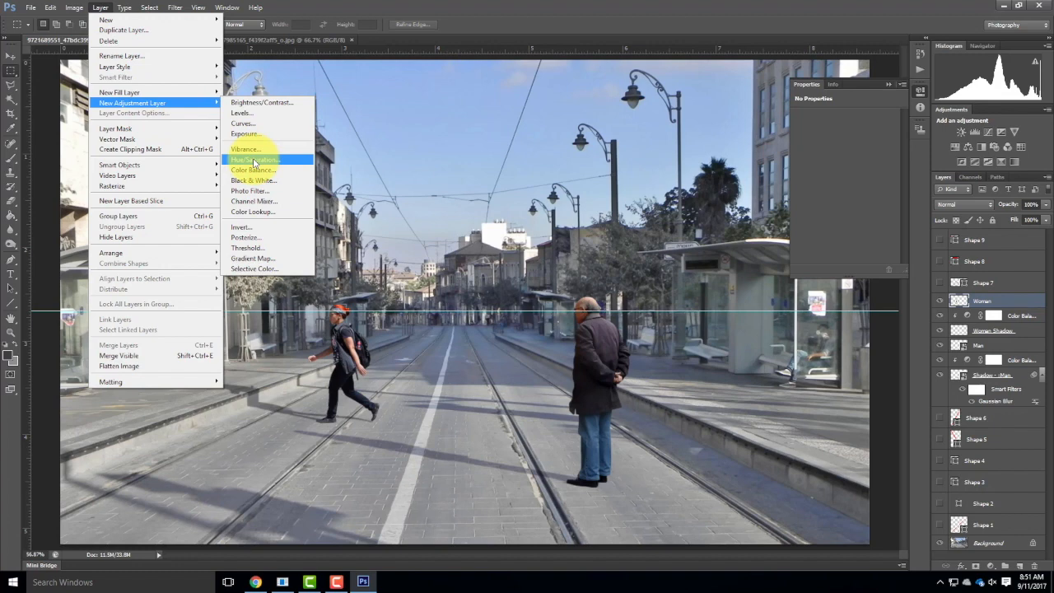
left_click(253, 160)
left_click(576, 195)
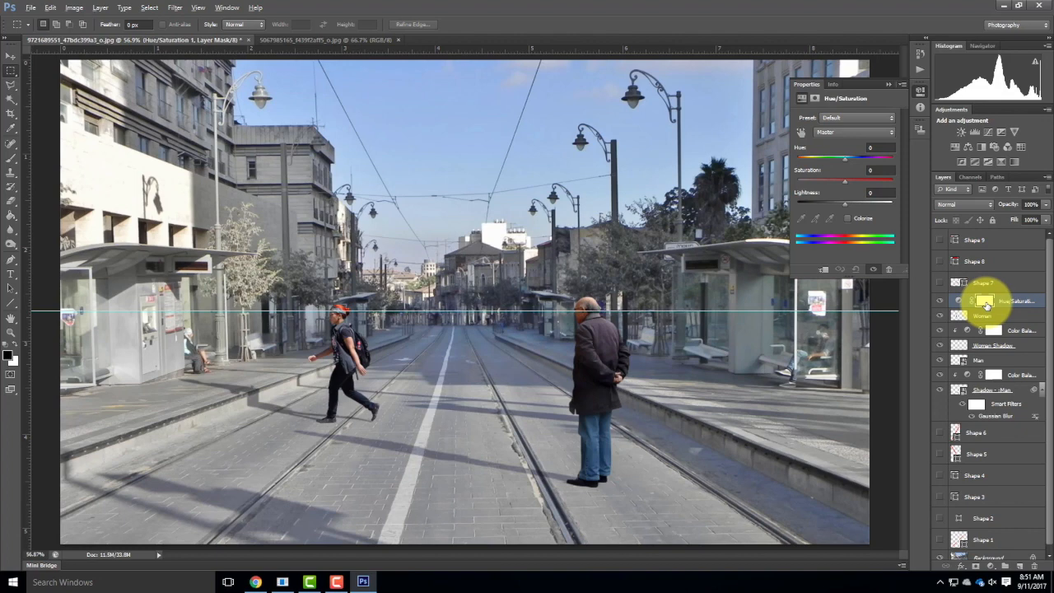
key("ctrl+alt+g")
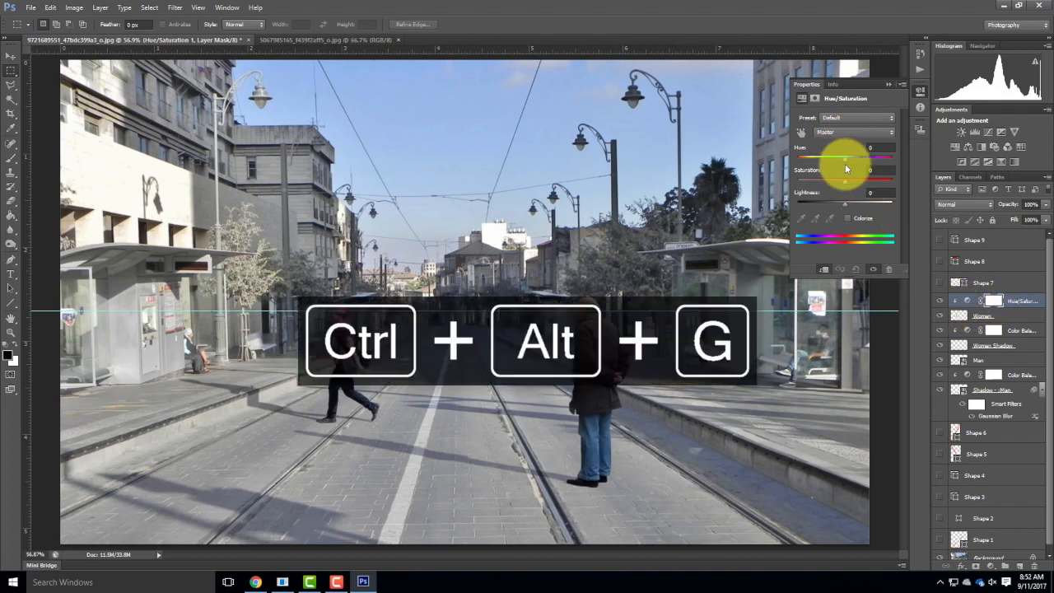
left_click_drag(845, 180, 829, 185)
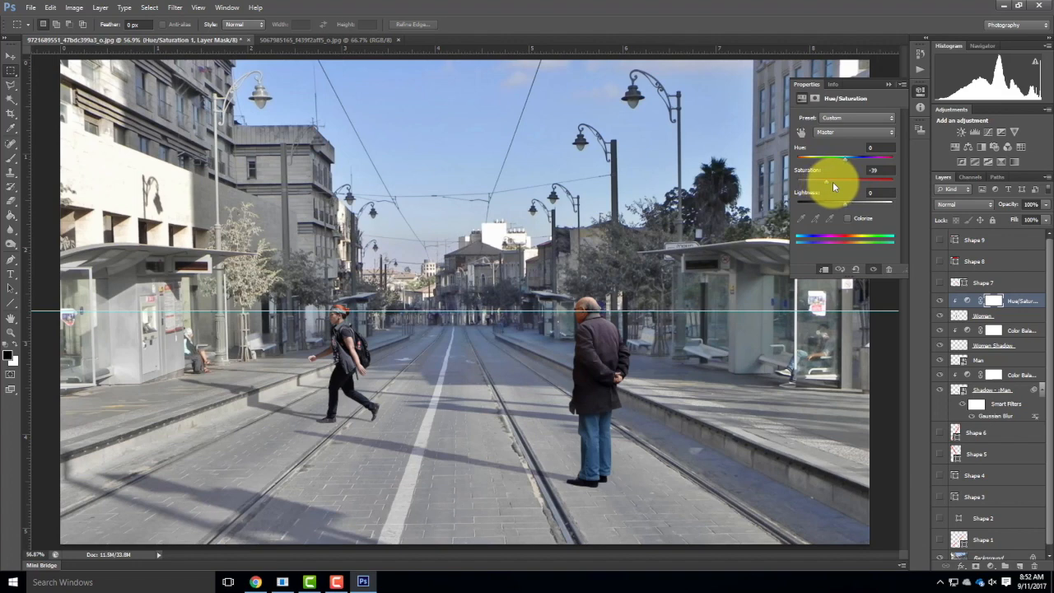
left_click(889, 84)
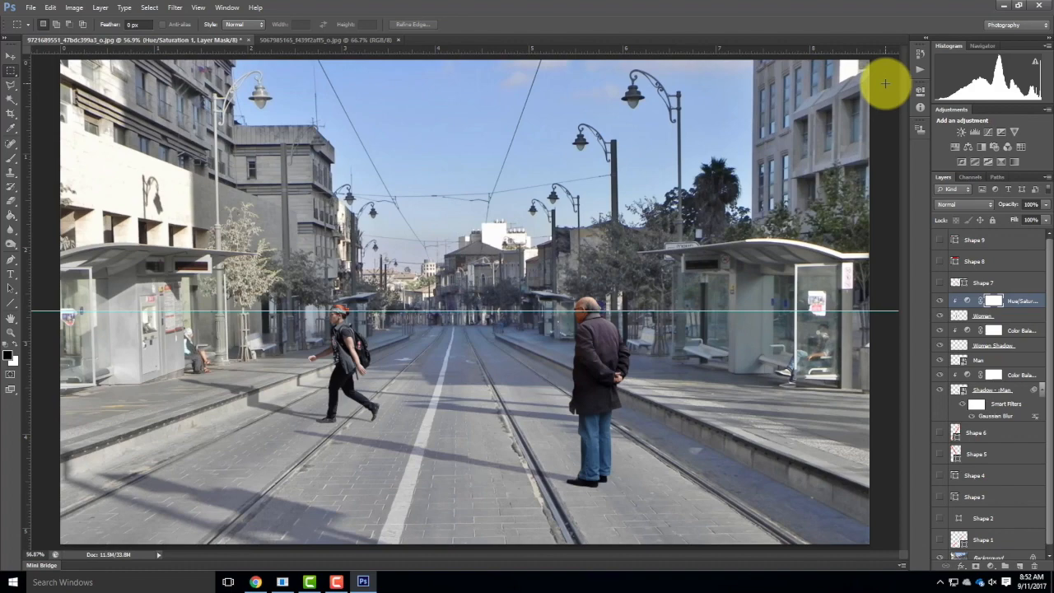
left_click(31, 7)
left_click(36, 30)
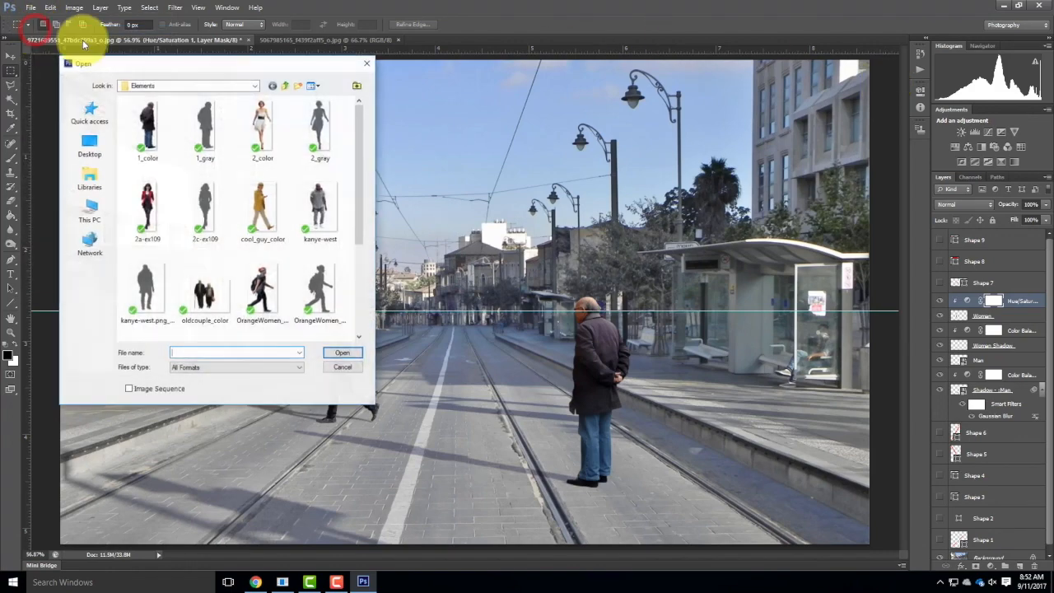
left_click(211, 87)
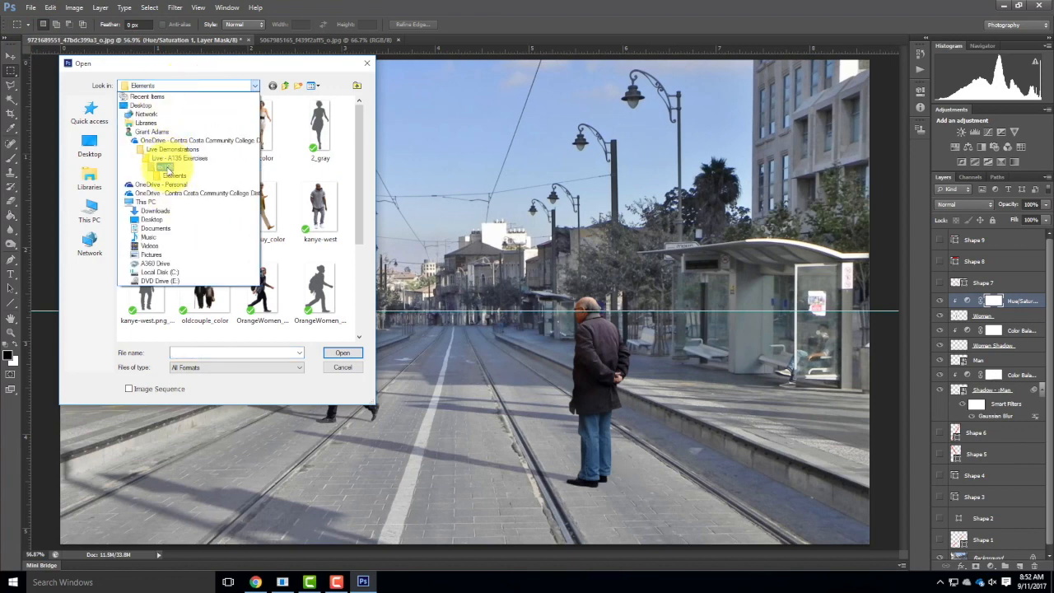
left_click(166, 167)
double_click(145, 113)
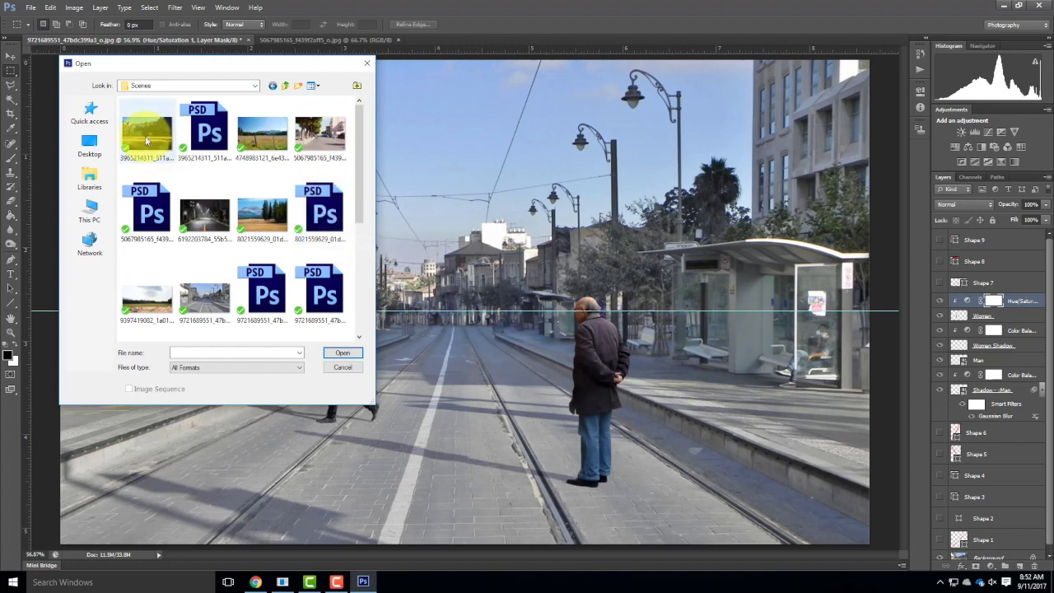
double_click(274, 226)
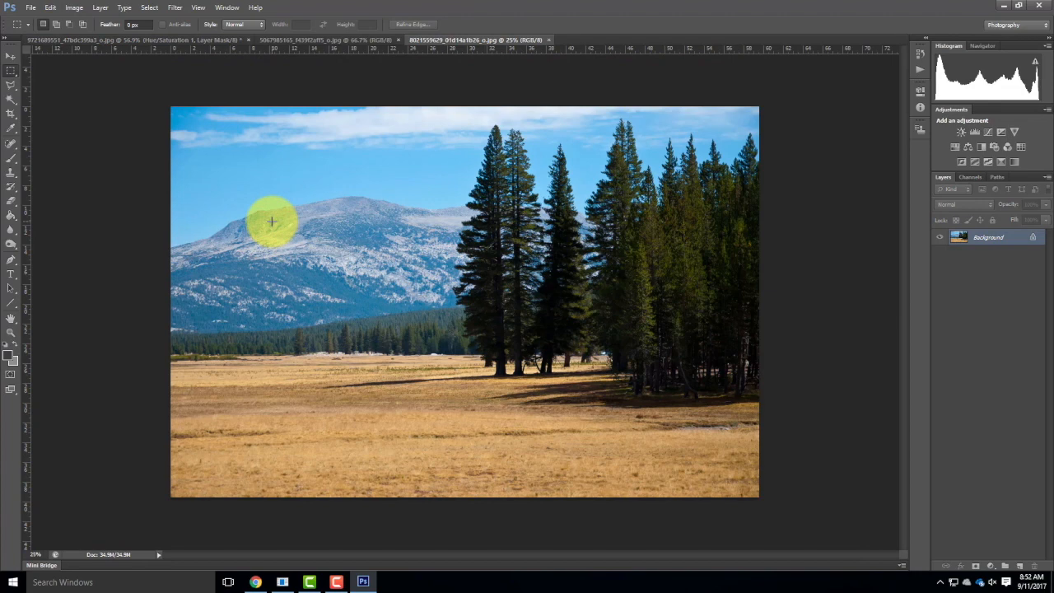
left_click(29, 7)
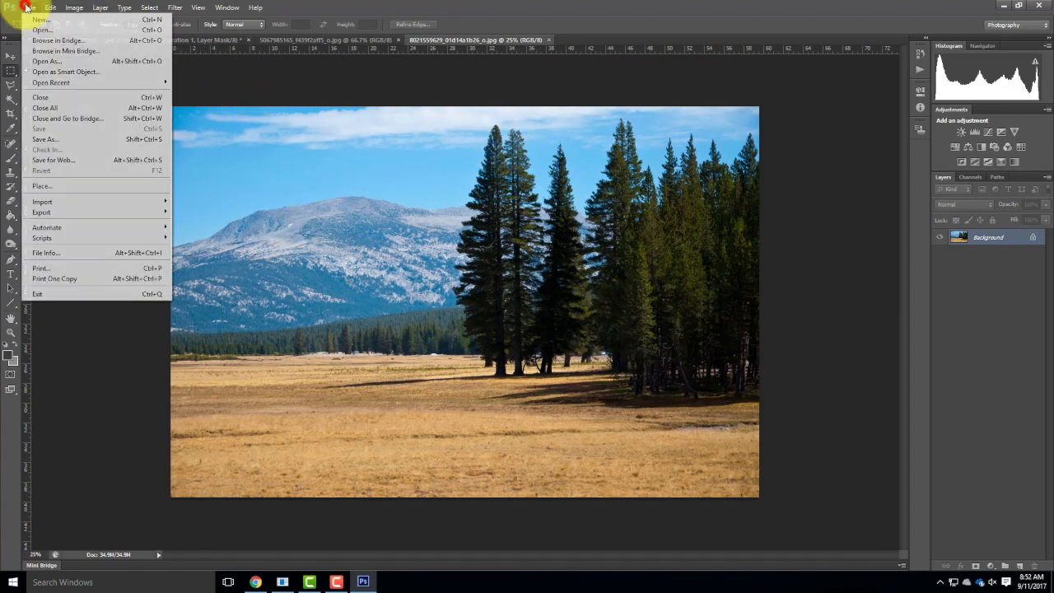
left_click(42, 31)
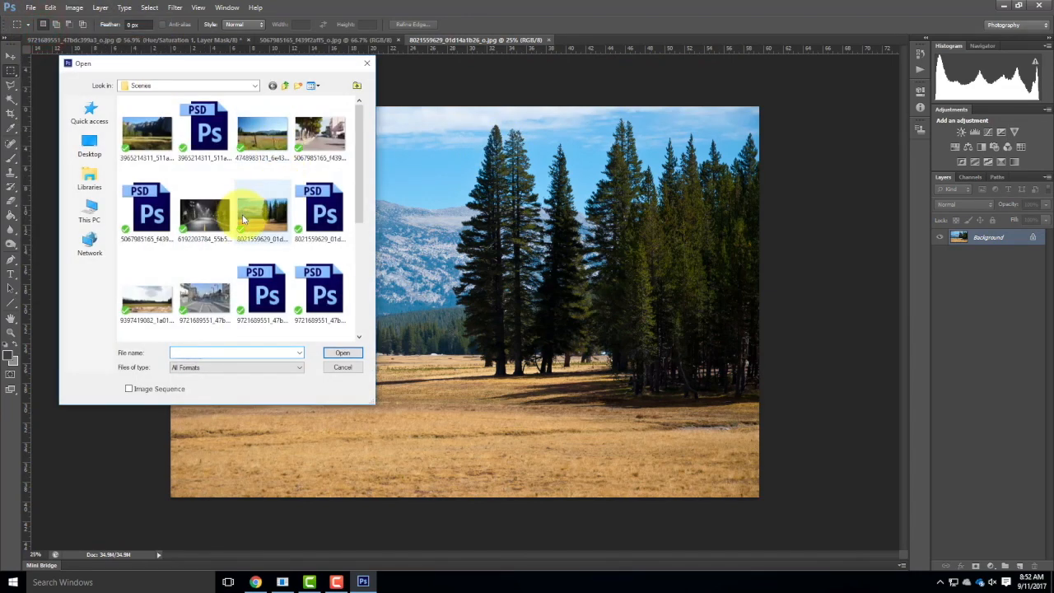
scroll(247, 220, "down", 3)
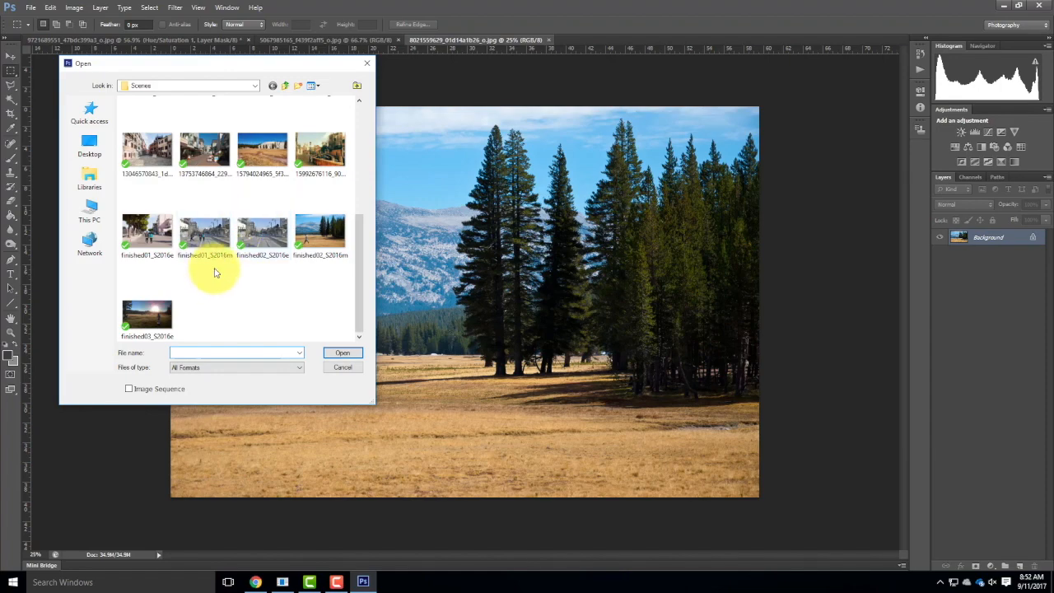
scroll(216, 271, "up", 5)
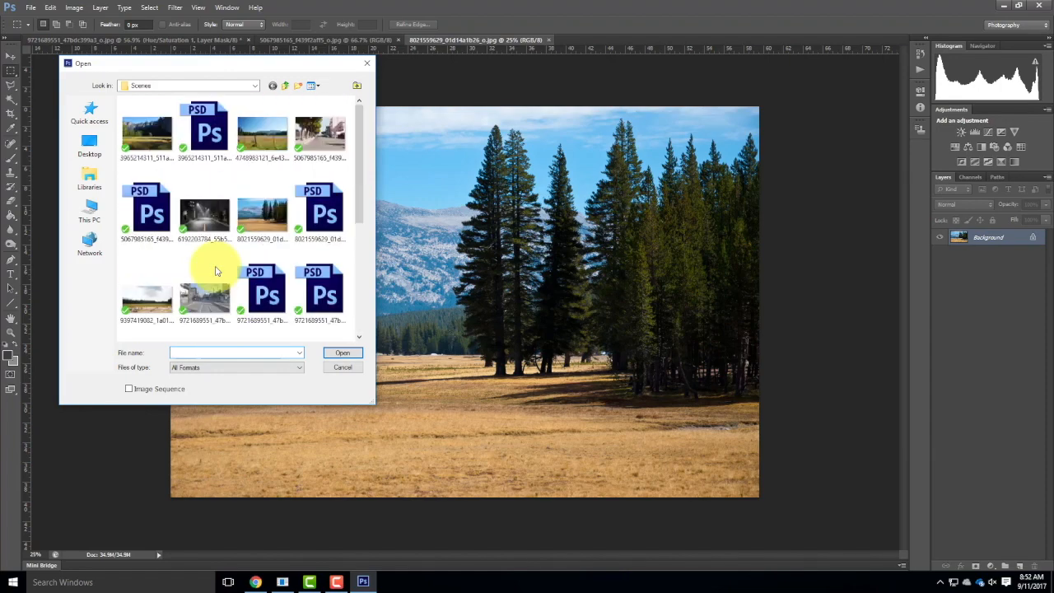
double_click(262, 144)
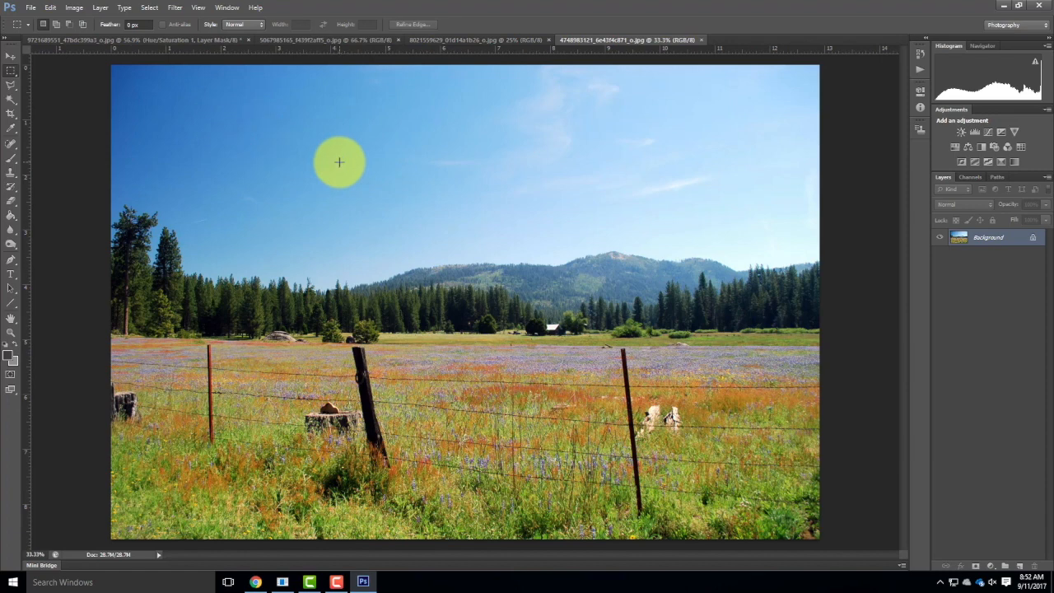
left_click(33, 8)
left_click(37, 30)
left_click(146, 131)
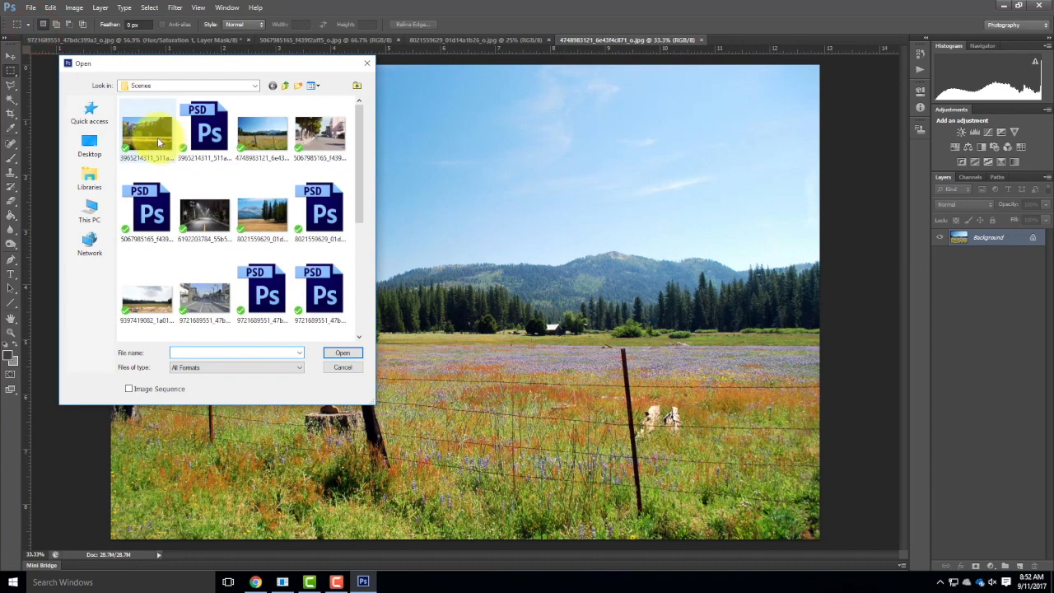
left_click(343, 352)
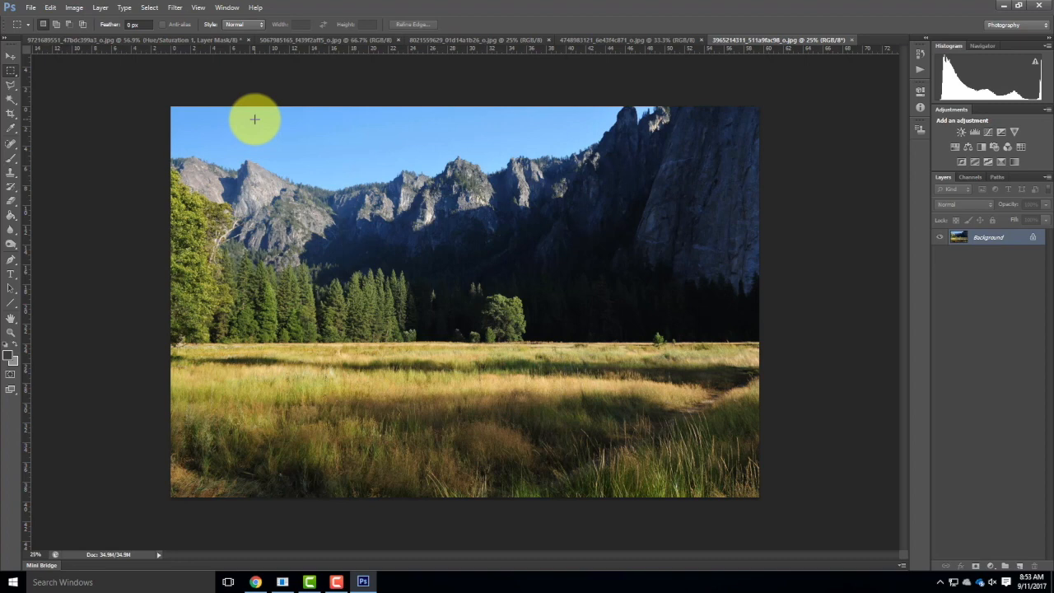
Add a horizontal guide along the valley meadow's horizon, at about 23.3 in.
key("ctrl+0")
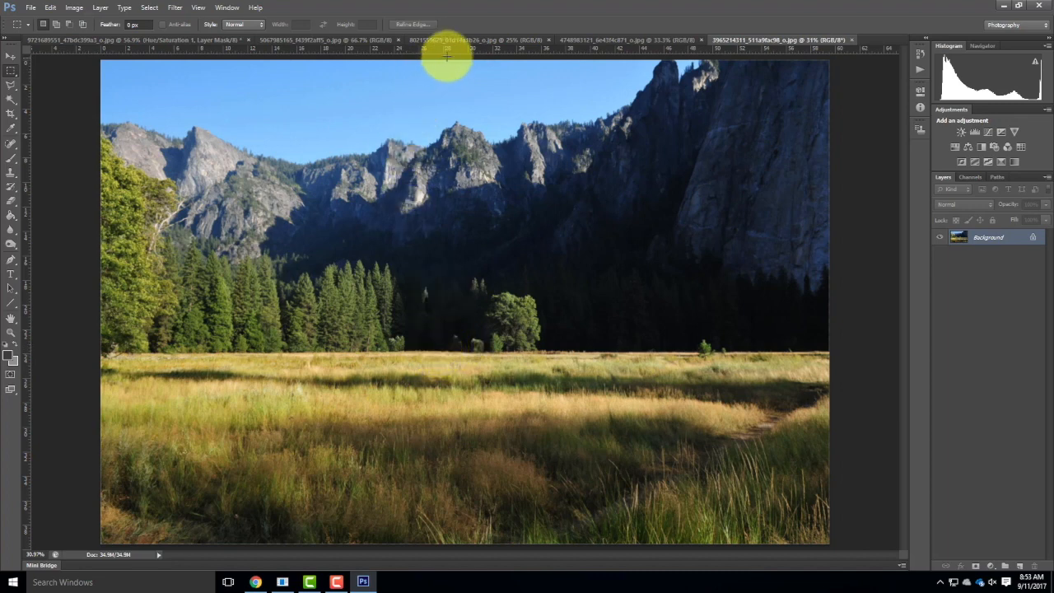
left_click_drag(448, 51, 613, 346)
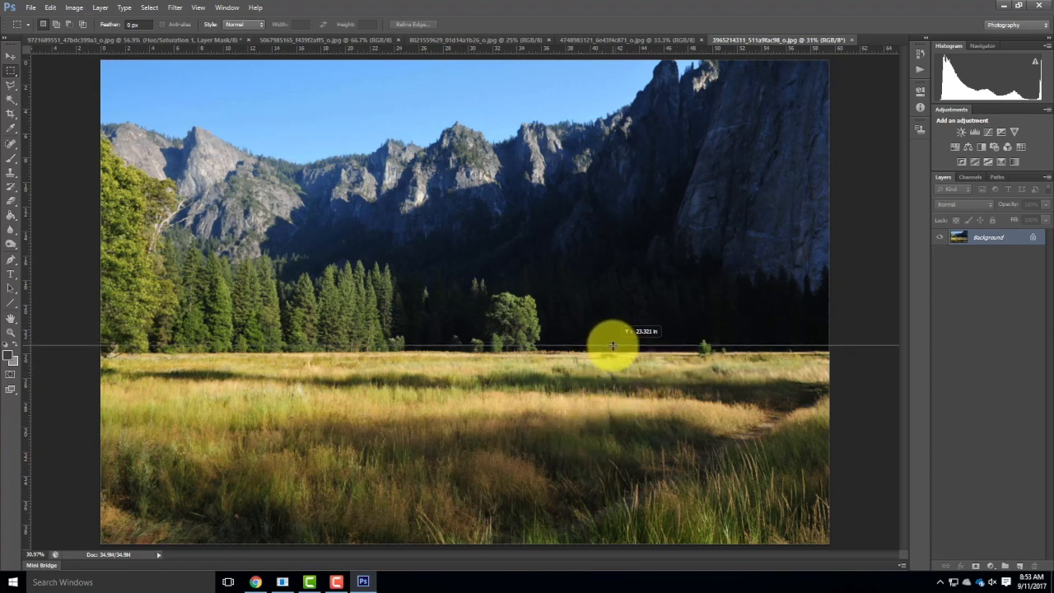
left_click_drag(615, 346, 614, 347)
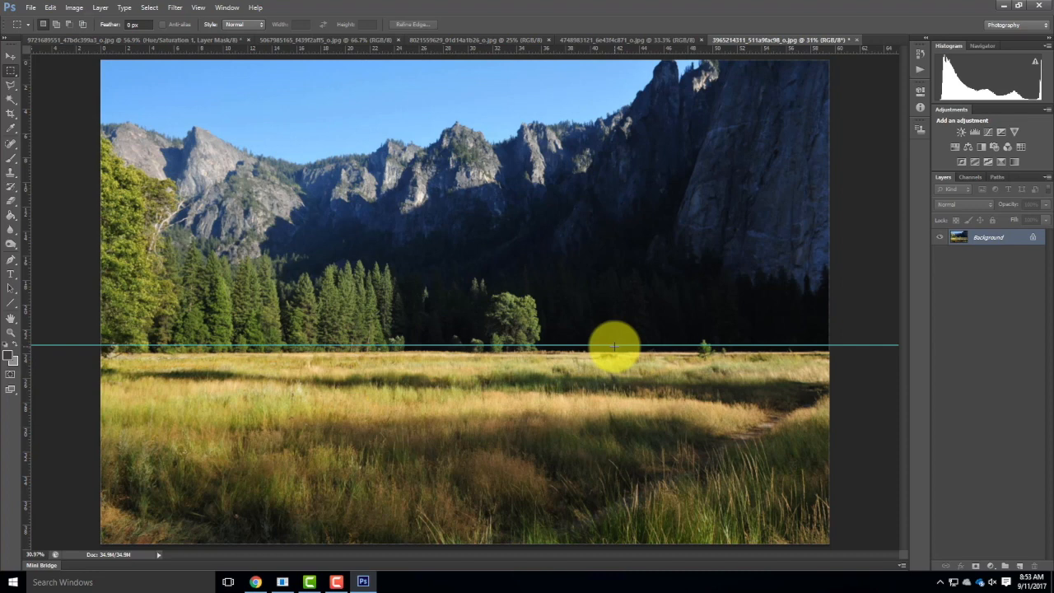
Place the woman in the red jacket, 2a-ex109, from the ex108 Elements folder into the valley meadow scene.
left_click(35, 10)
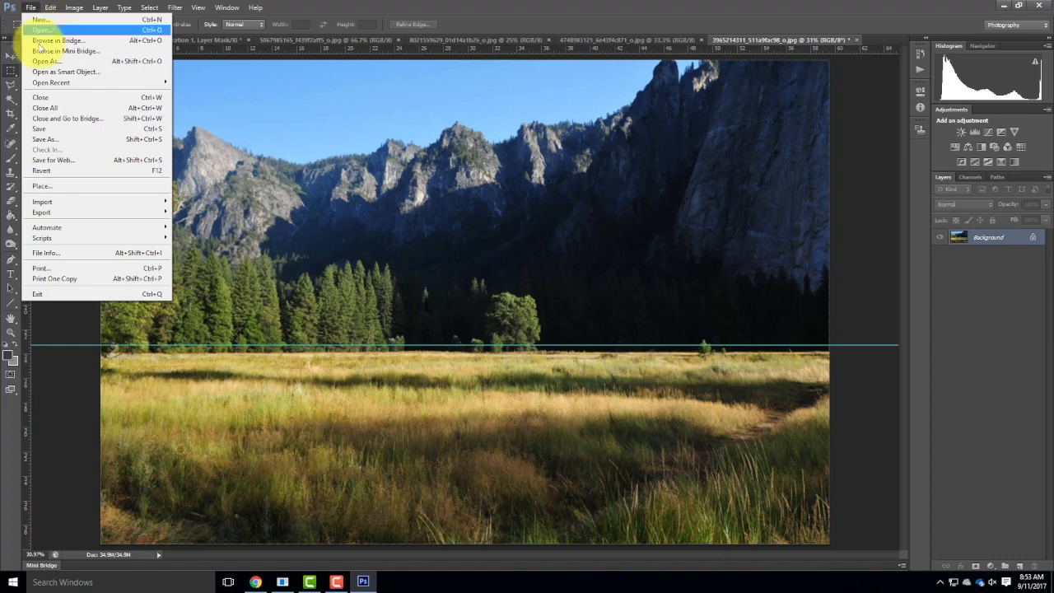
left_click(57, 186)
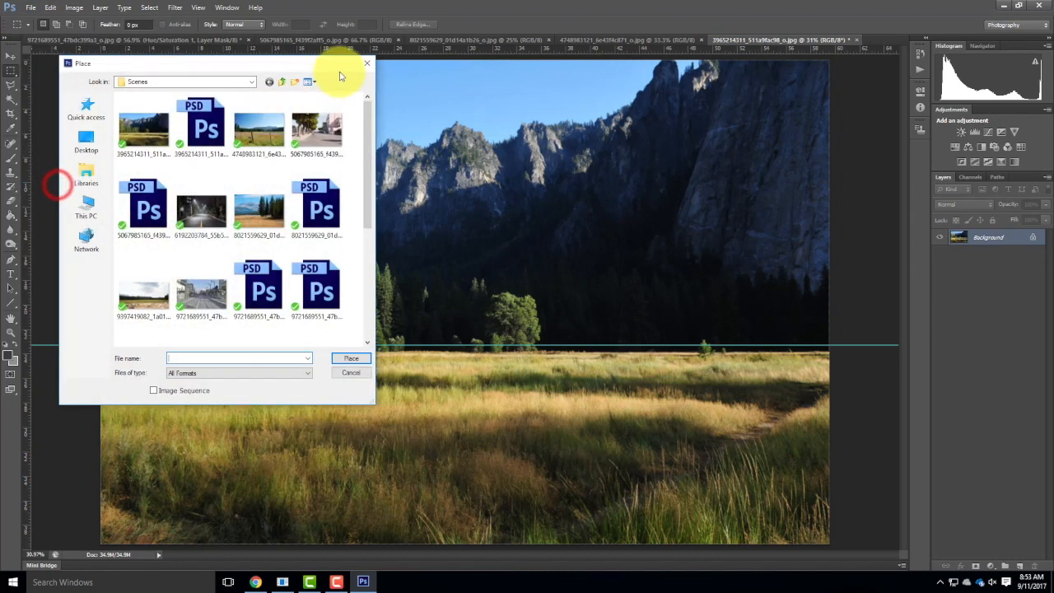
left_click(216, 80)
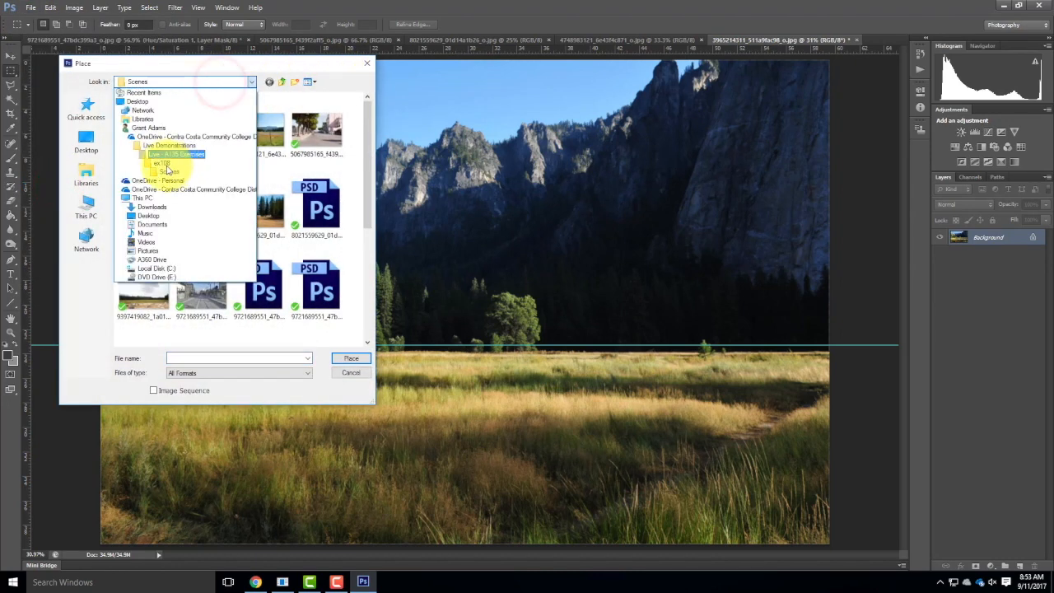
left_click(163, 163)
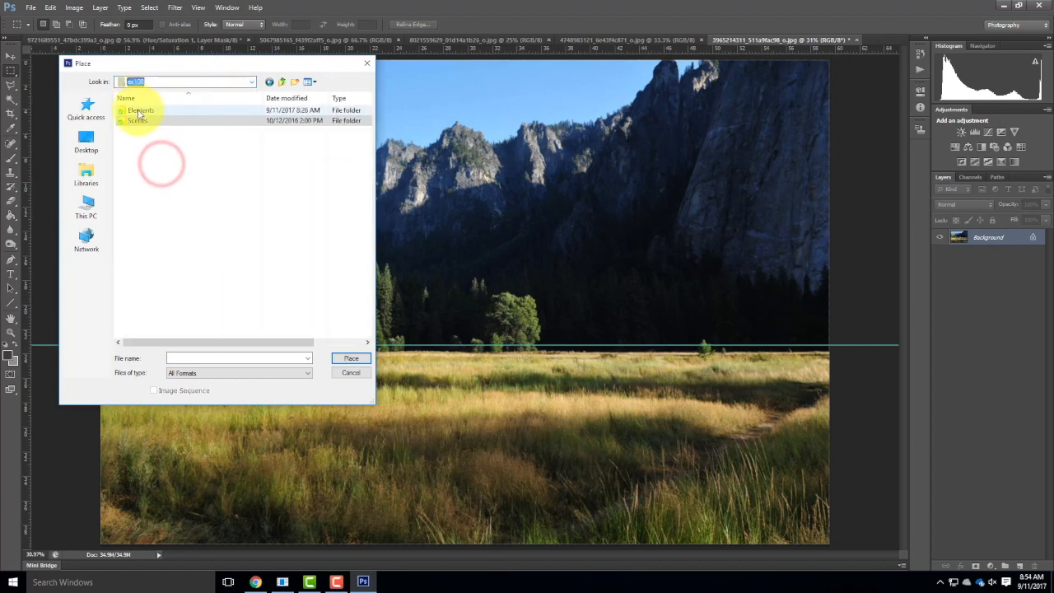
double_click(140, 108)
left_click(142, 204)
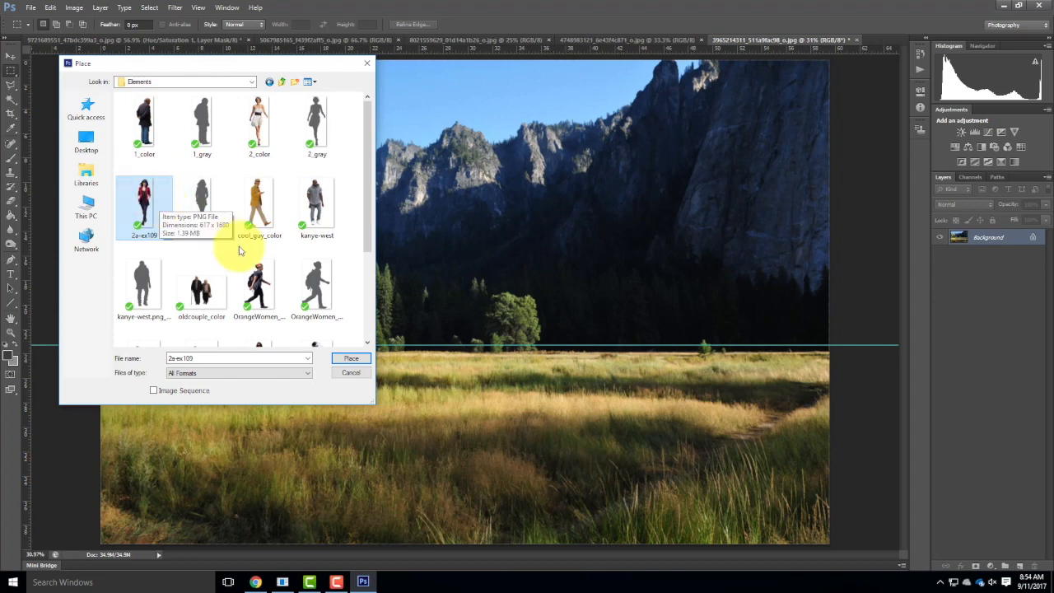
left_click(348, 358)
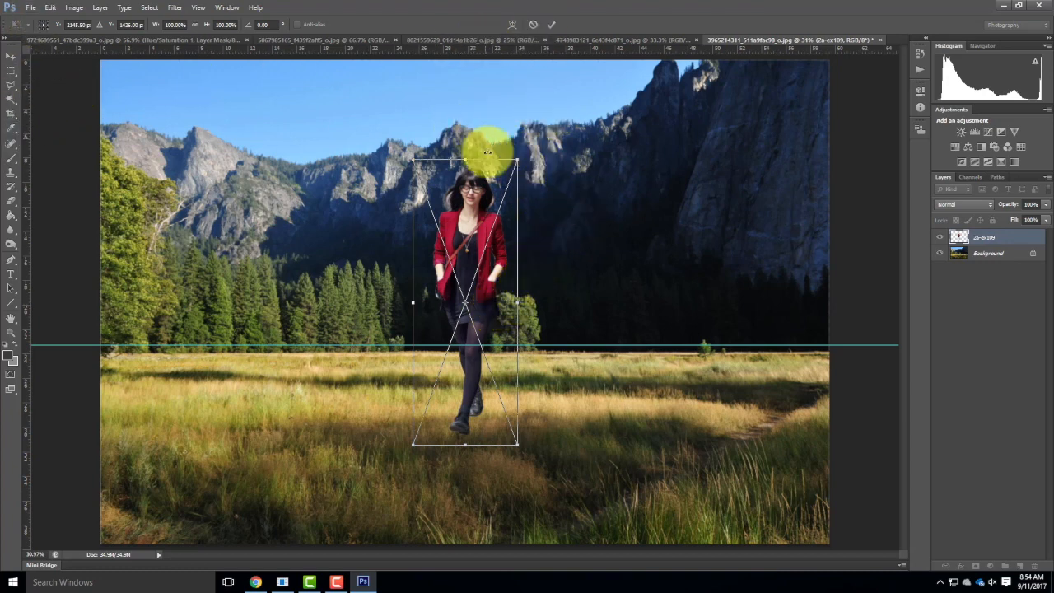
Scale the placed woman to about 28.5% and position her in the meadow with her head at the horizon guide.
left_click_drag(519, 158, 438, 322)
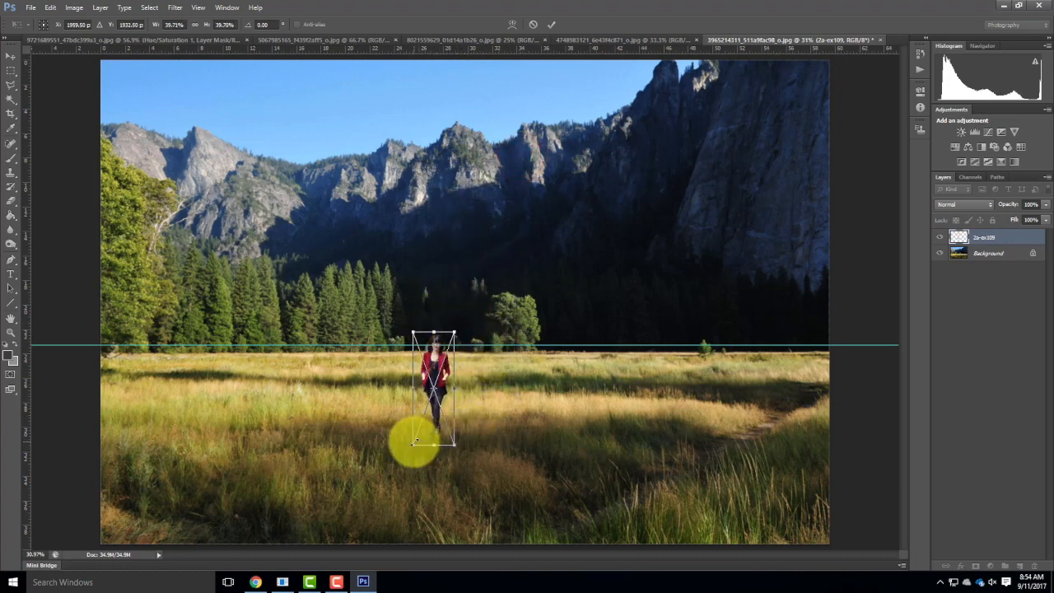
left_click_drag(412, 444, 369, 503)
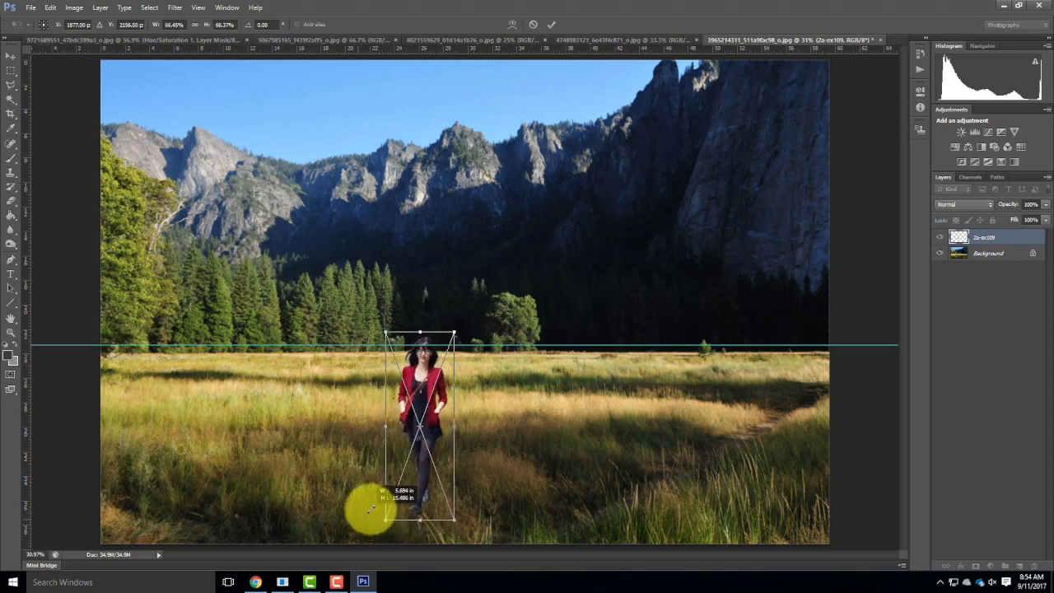
left_click_drag(440, 404, 419, 396)
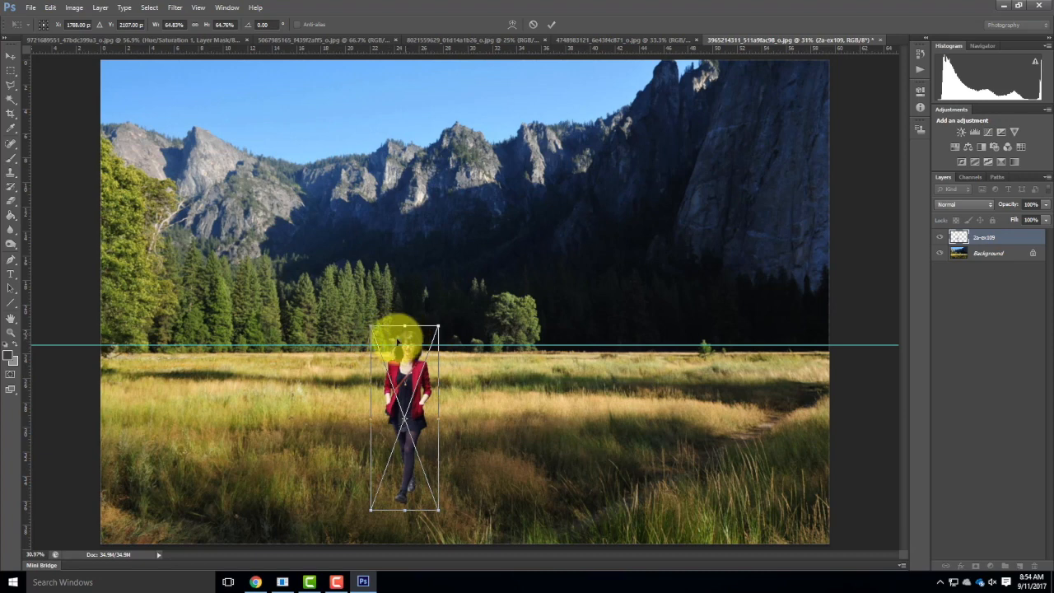
left_click_drag(440, 509, 396, 426)
left_click_drag(408, 324, 400, 334)
left_click_drag(403, 425, 401, 418)
left_click_drag(391, 366, 340, 371)
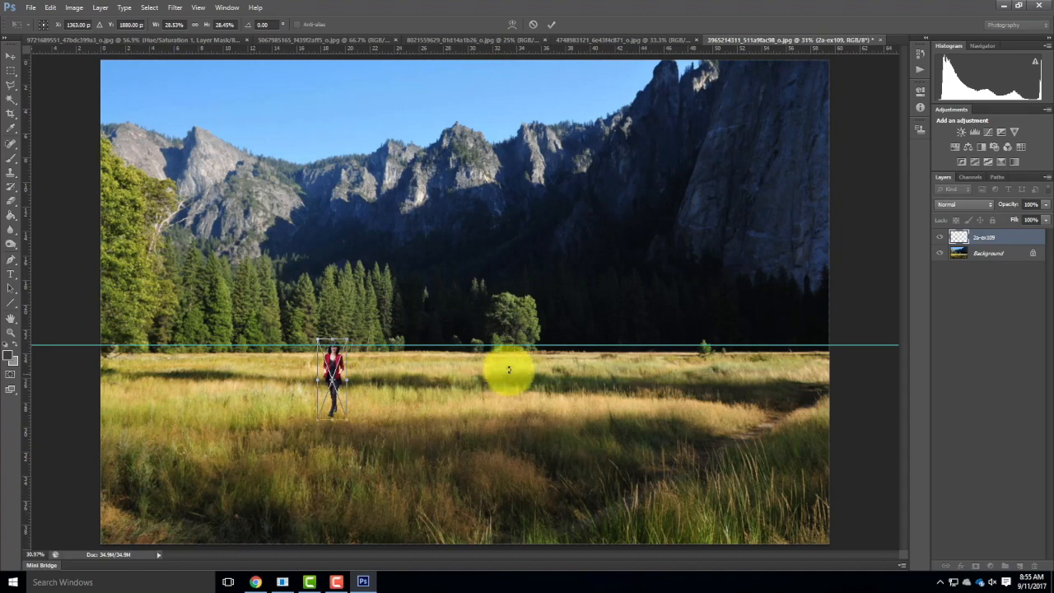
left_click(551, 24)
Enlarge the placed woman to about 33.7% with Free Transform and reposition her so the horizon guide crosses her face.
key("ctrl+equal")
key("ctrl+equal")
key("ctrl+equal")
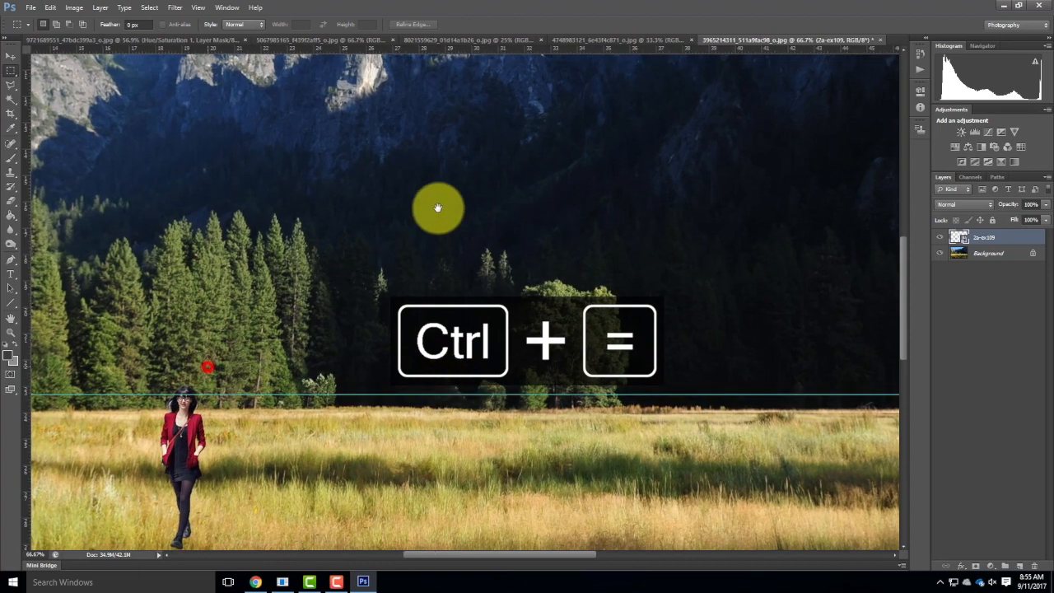
key("ctrl+equal")
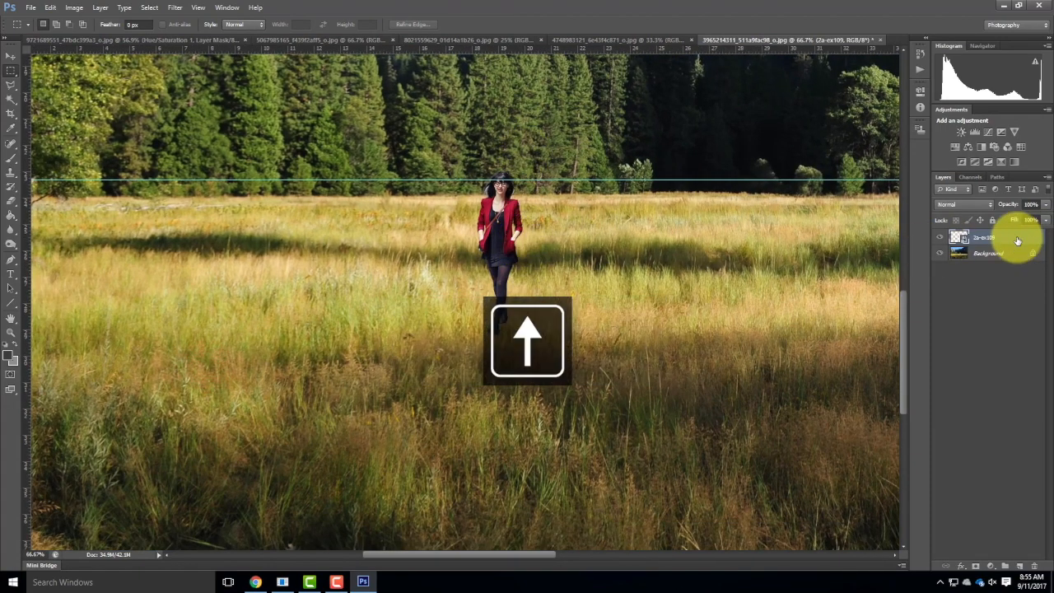
left_click(50, 7)
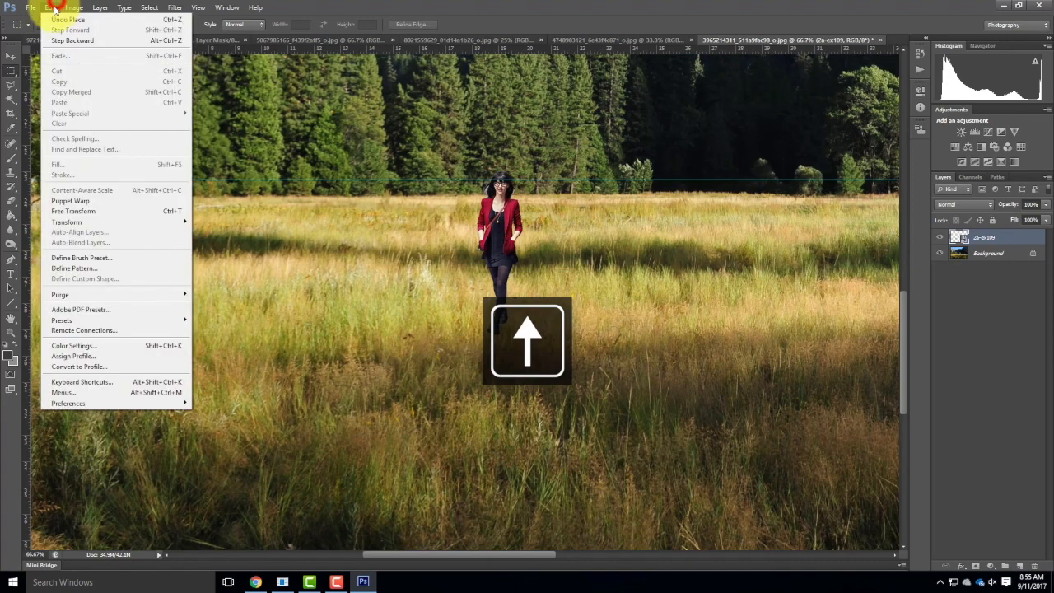
left_click(75, 212)
left_click_drag(527, 339, 533, 351)
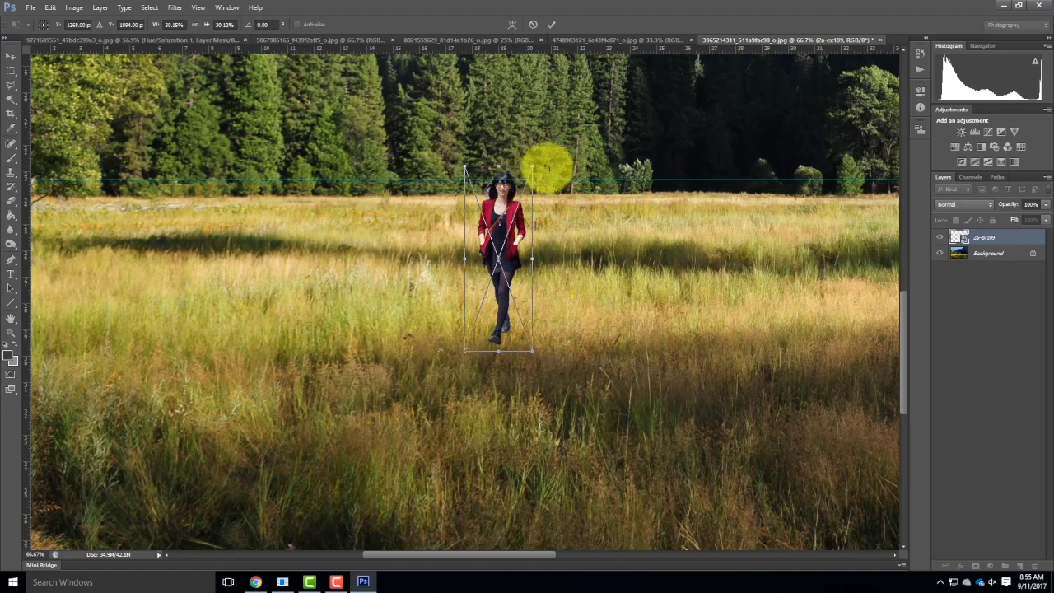
left_click_drag(504, 220, 510, 214)
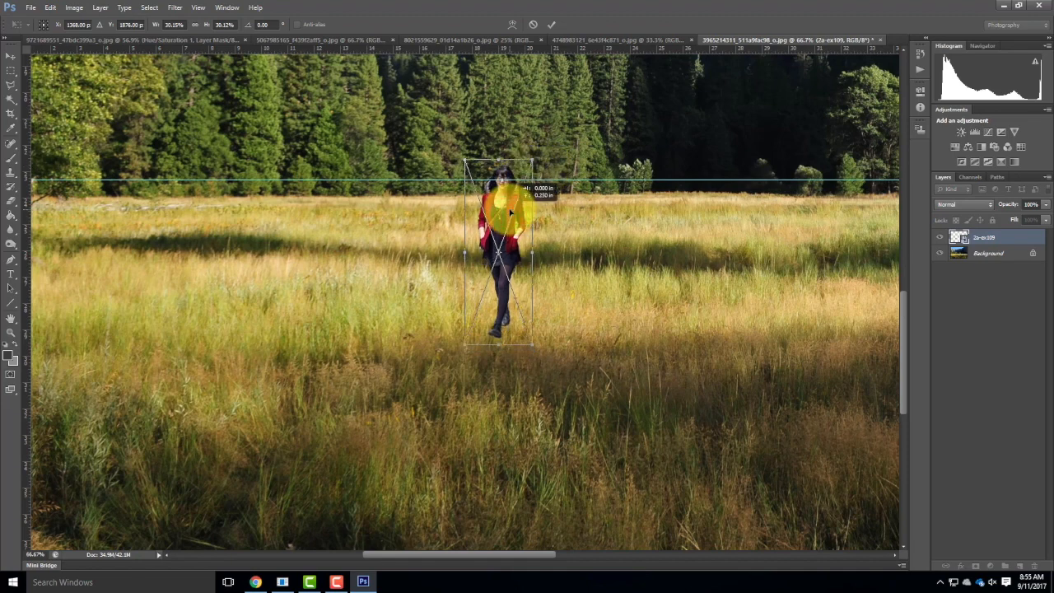
left_click_drag(531, 345, 539, 364)
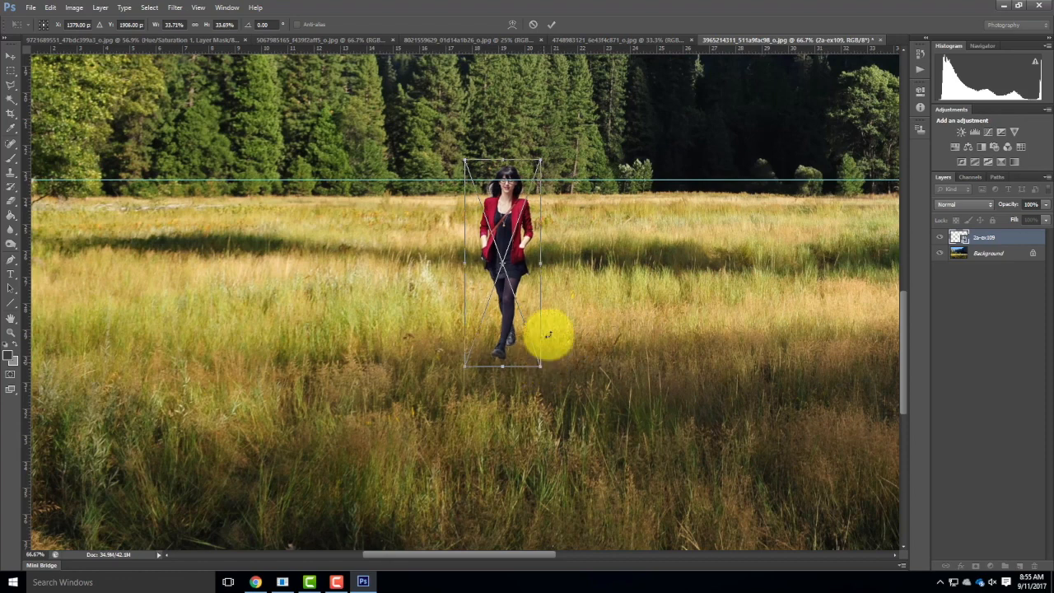
left_click_drag(512, 272, 518, 274)
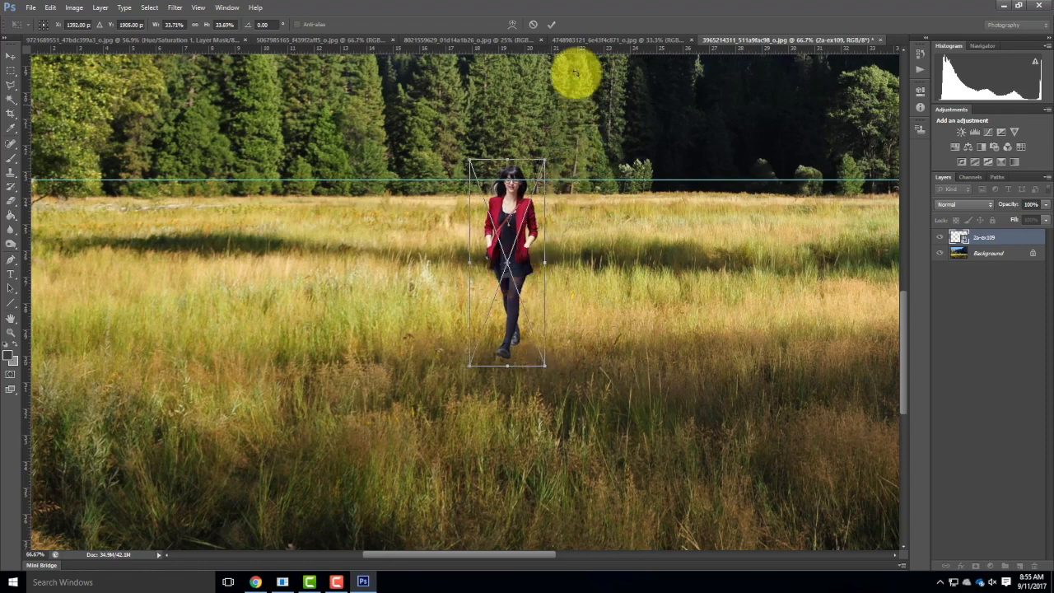
left_click(550, 25)
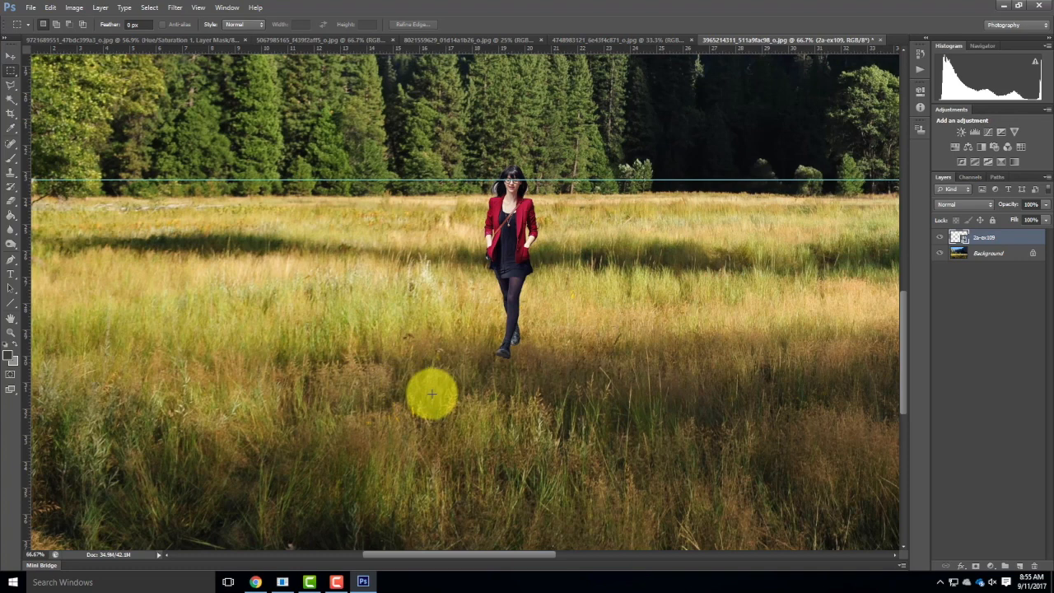
Copy a rectangular patch of grass around the woman's feet from the Background and paste it as a new layer.
left_click_drag(372, 294, 645, 425)
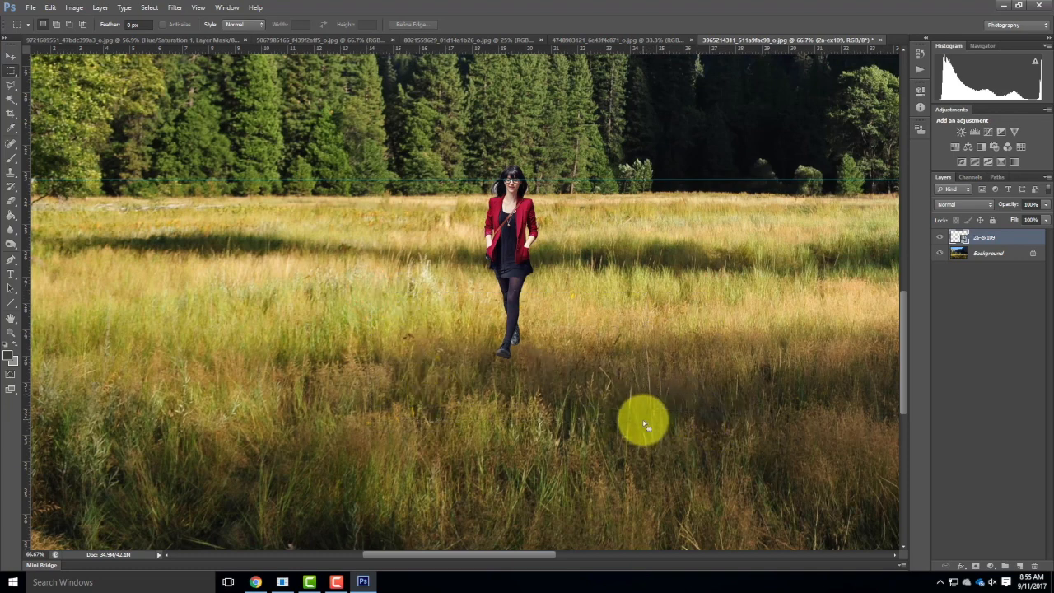
left_click(990, 254)
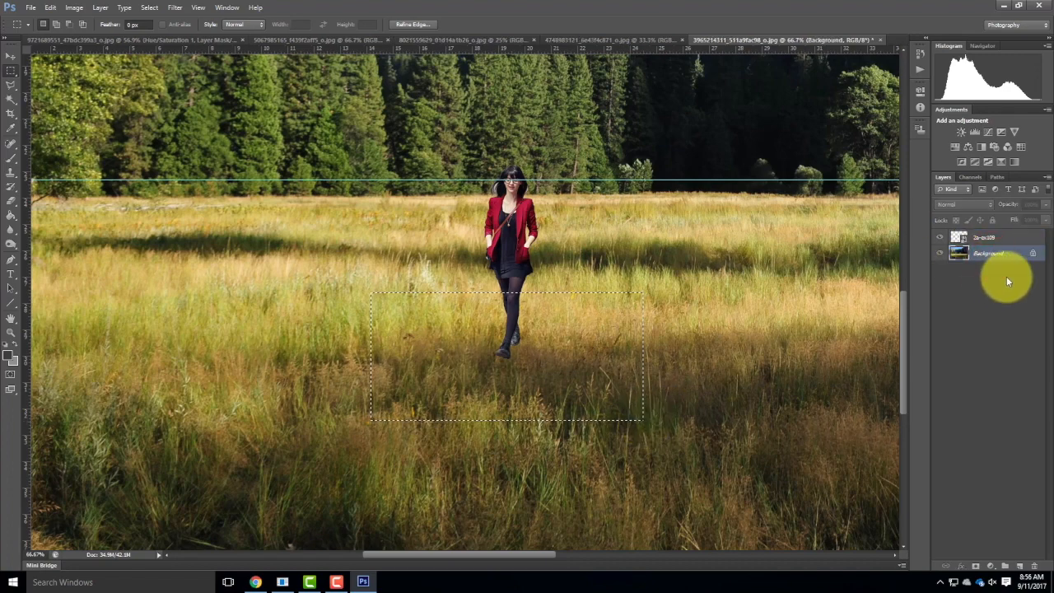
left_click(50, 7)
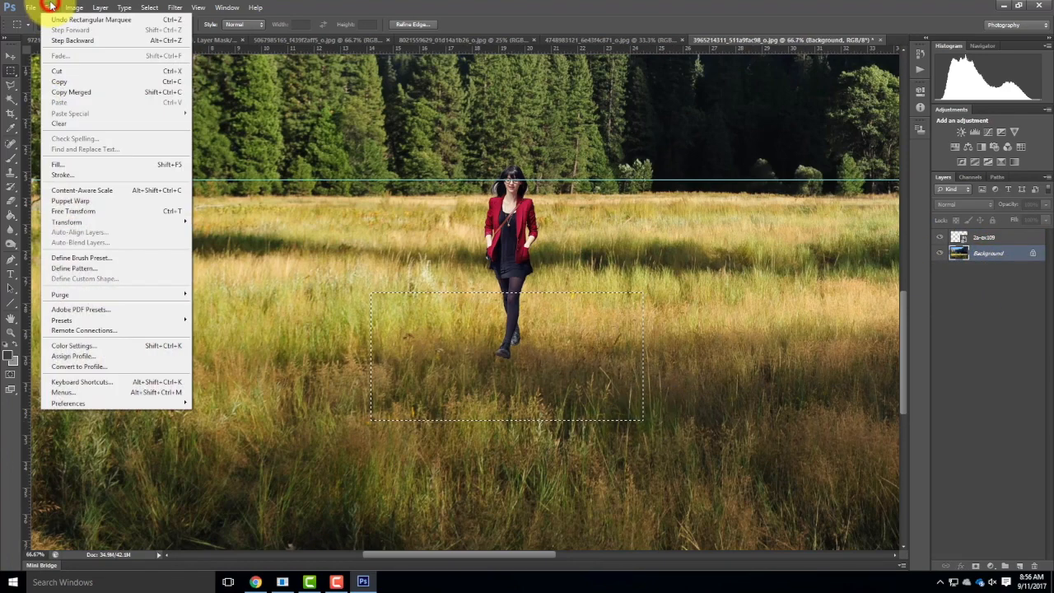
left_click(57, 83)
left_click(51, 7)
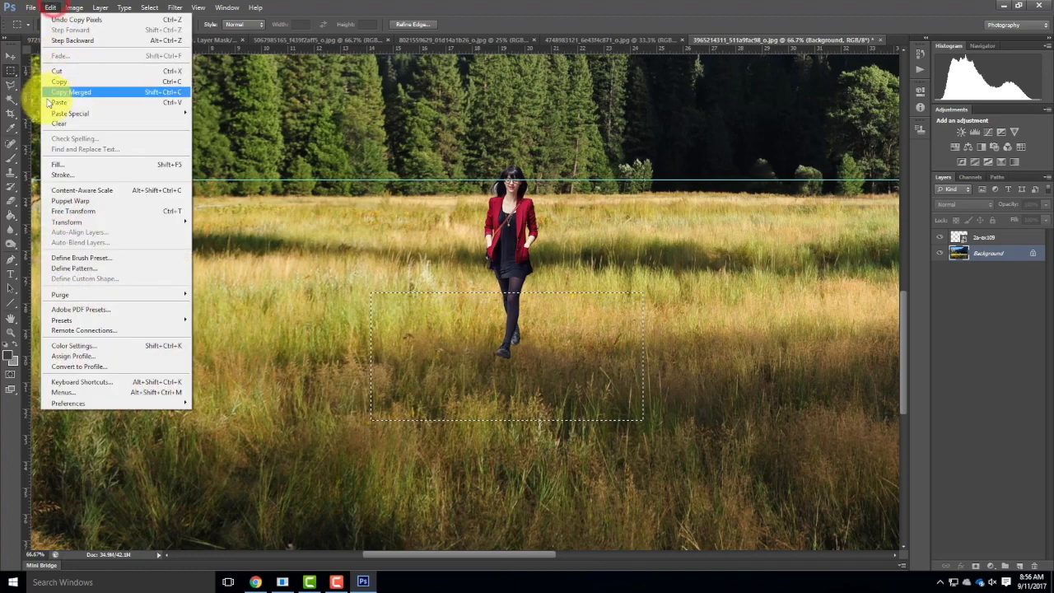
left_click(57, 102)
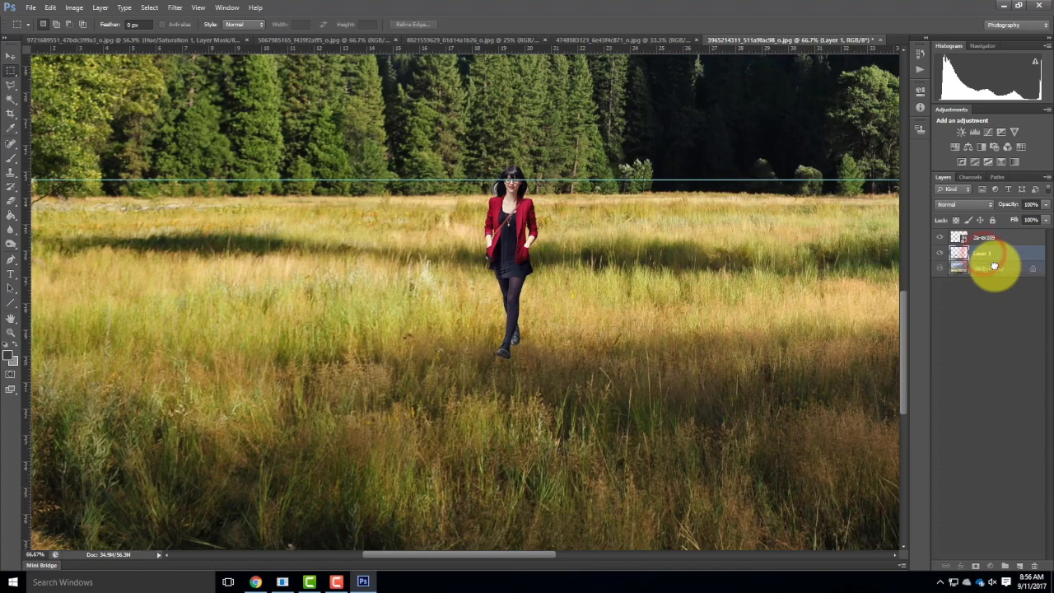
Hide the Background layer to isolate the pasted grass patch, keeping the woman's layer visible.
left_click(939, 238)
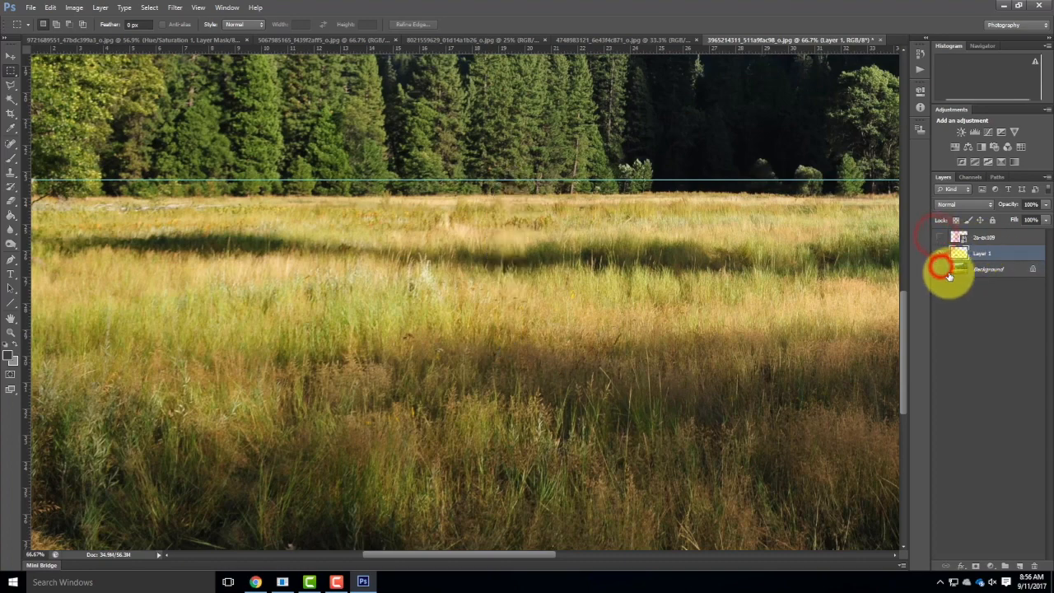
left_click(940, 269)
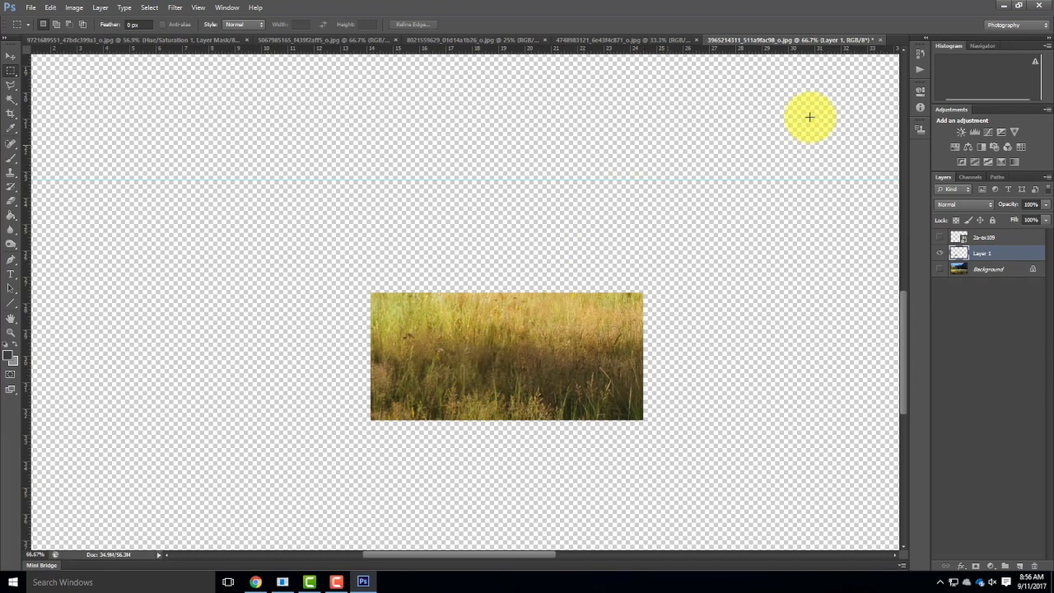
left_click(940, 269)
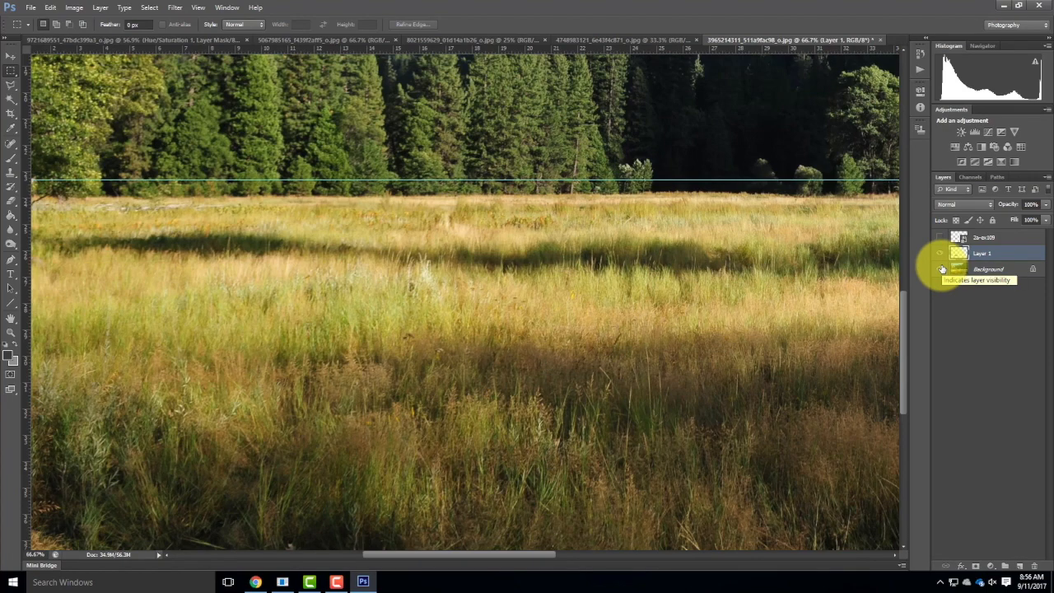
left_click(941, 270)
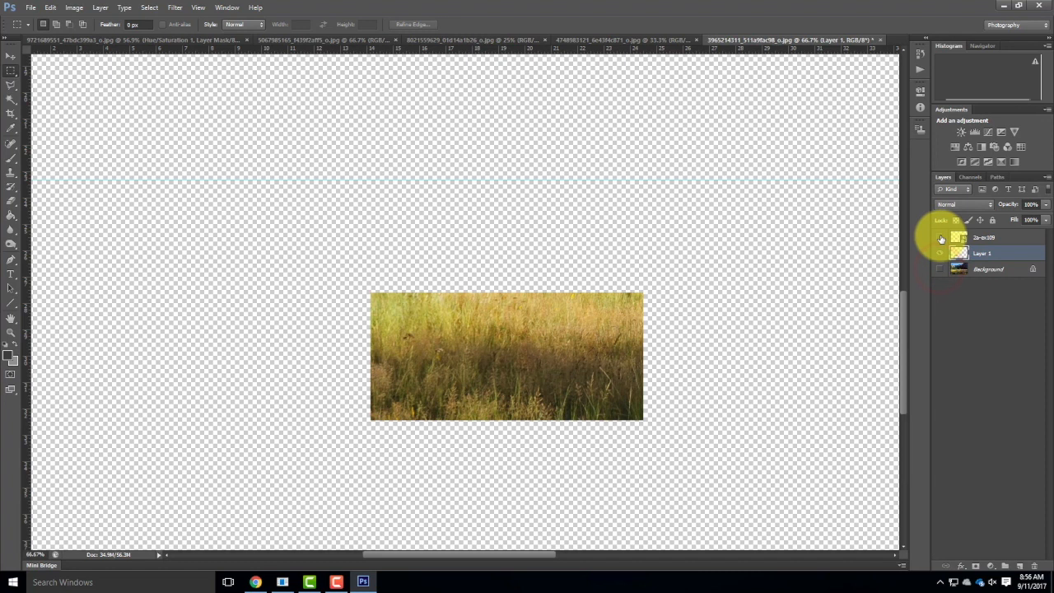
left_click(941, 237)
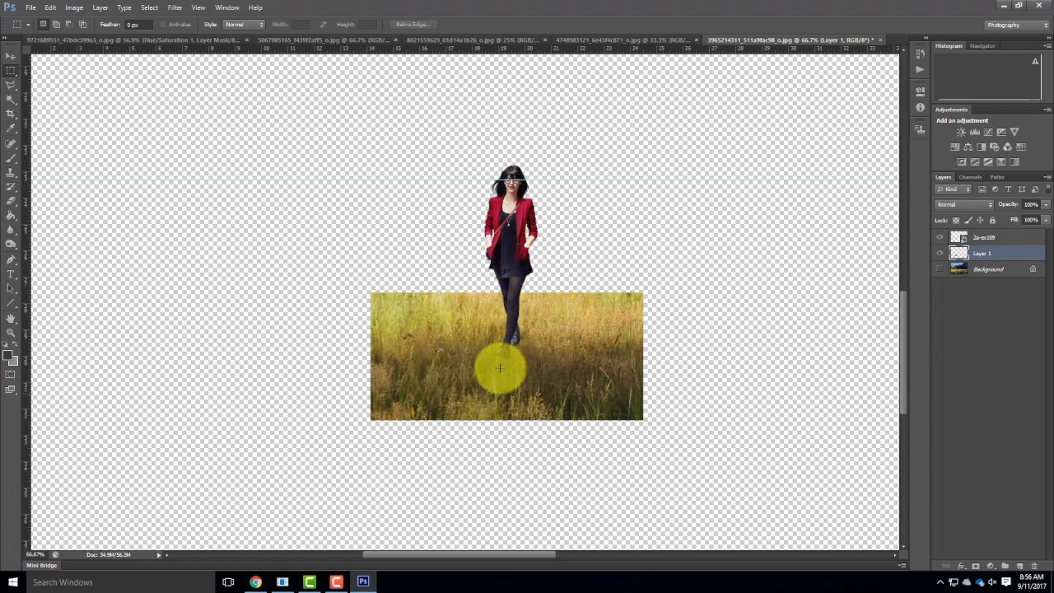
Move the grass patch layer above the woman's layer and compare it with the Background shown and hidden.
left_click_drag(984, 253, 980, 231)
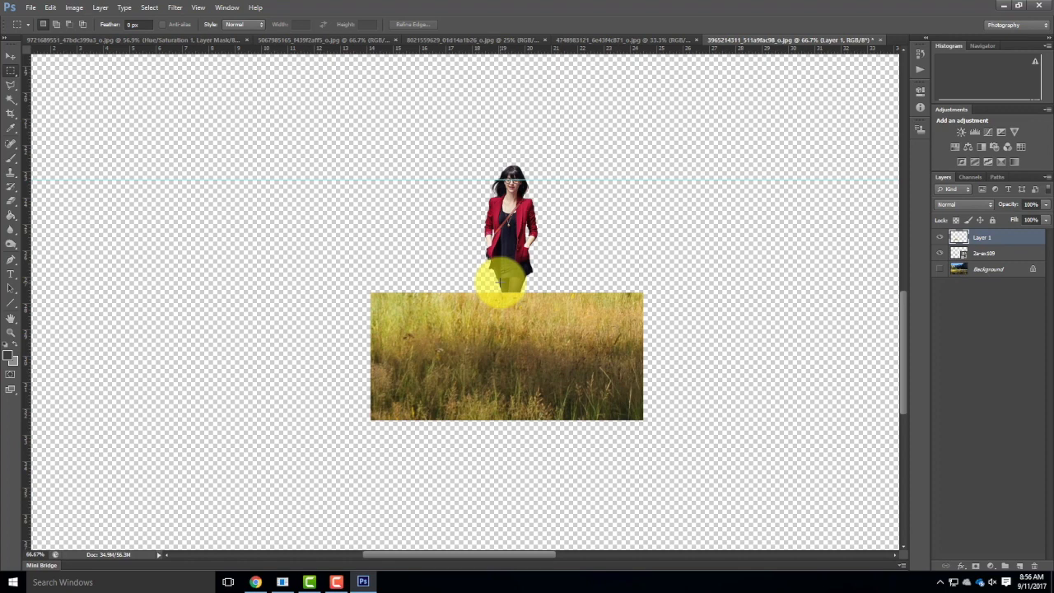
left_click(940, 270)
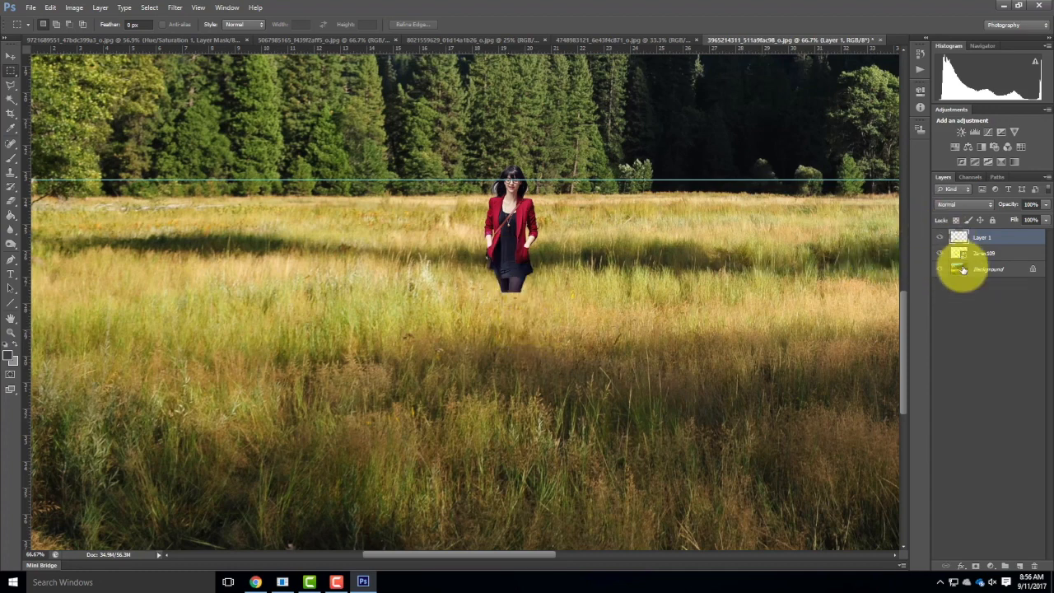
left_click(939, 269)
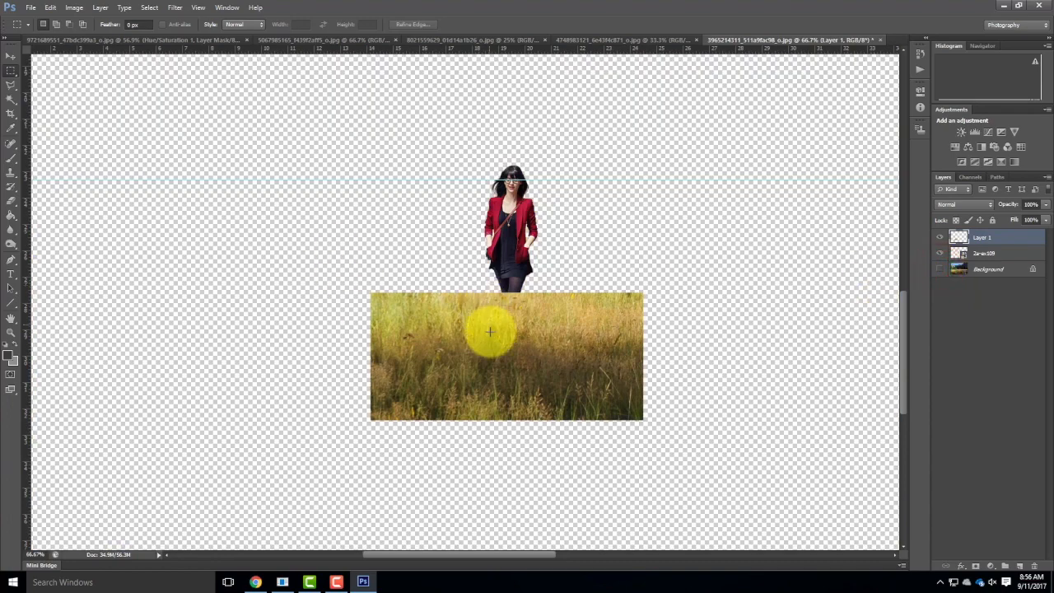
Select the woman's silhouette with the Magic Wand and an inverse selection, delete it from the grass layer, and deselect.
left_click(12, 99)
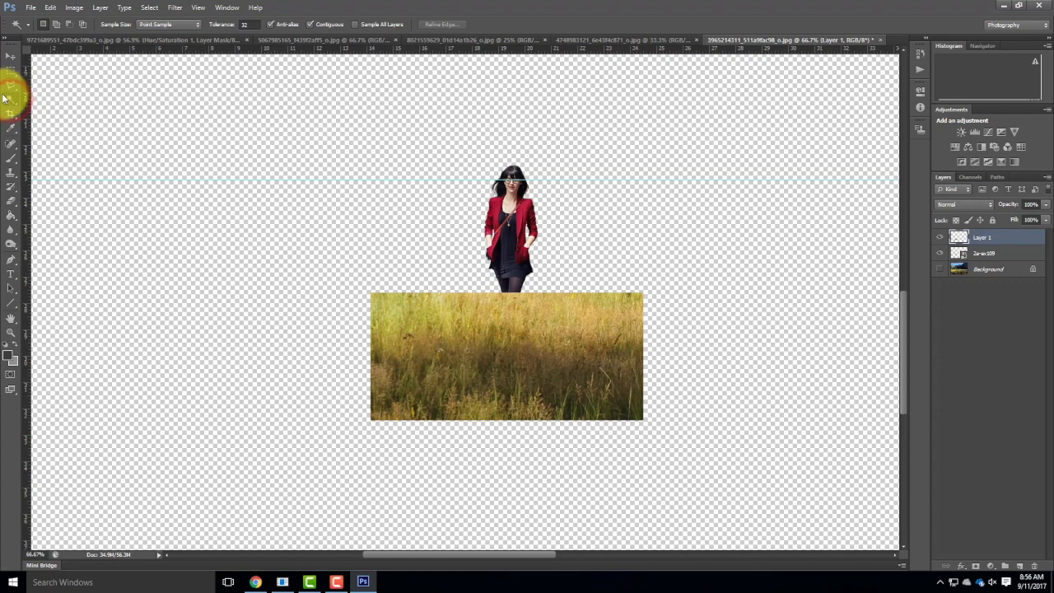
left_click(984, 256)
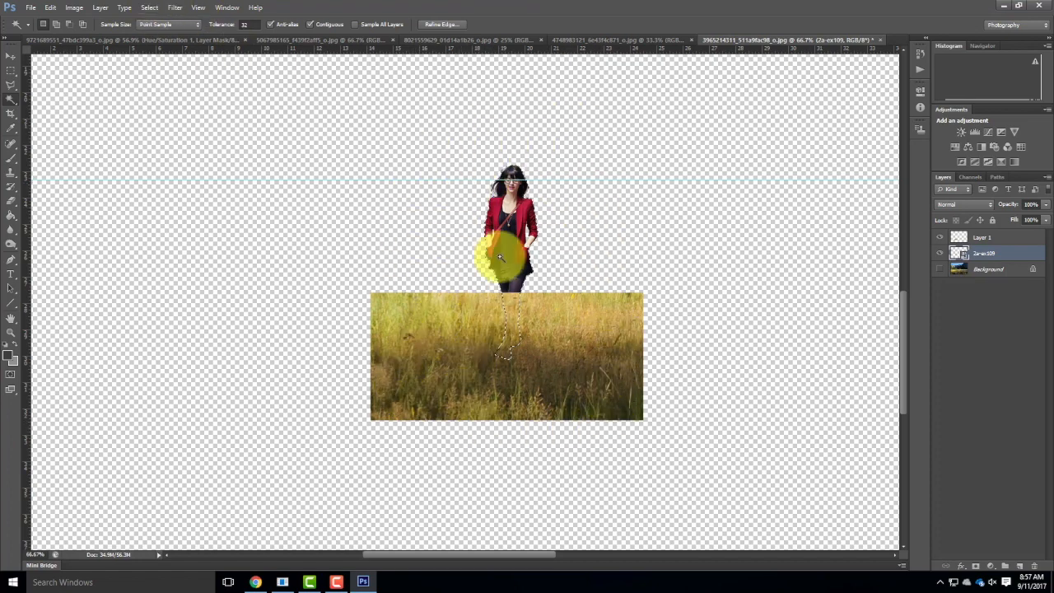
left_click(149, 7)
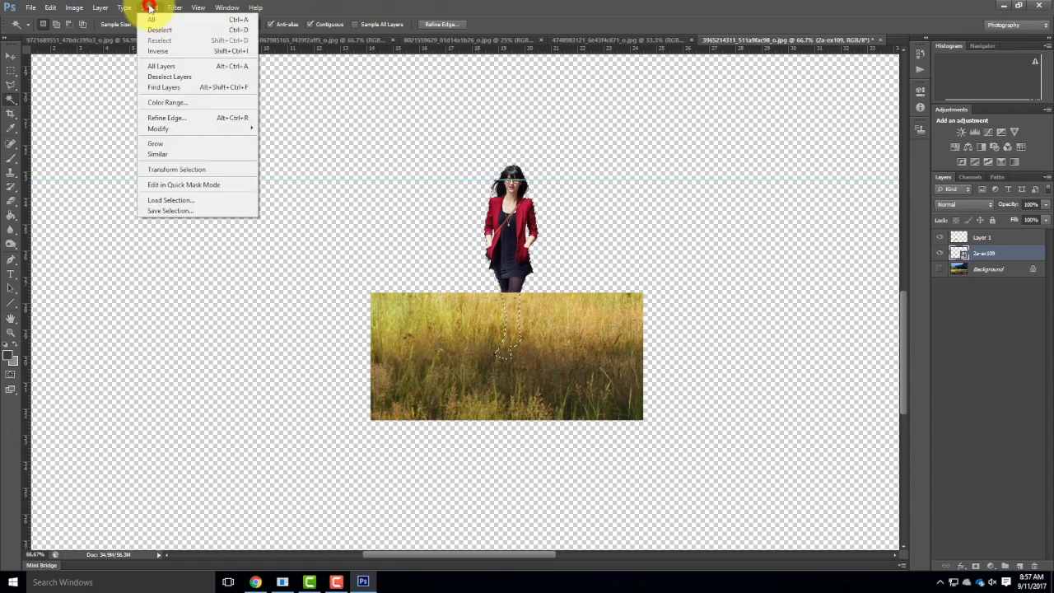
left_click(157, 51)
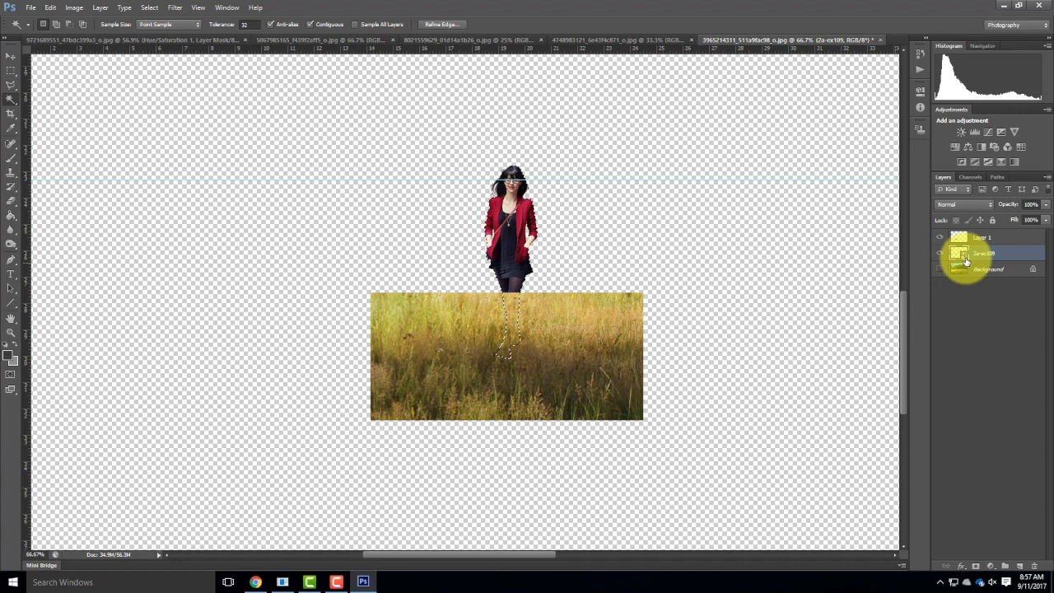
left_click(980, 237)
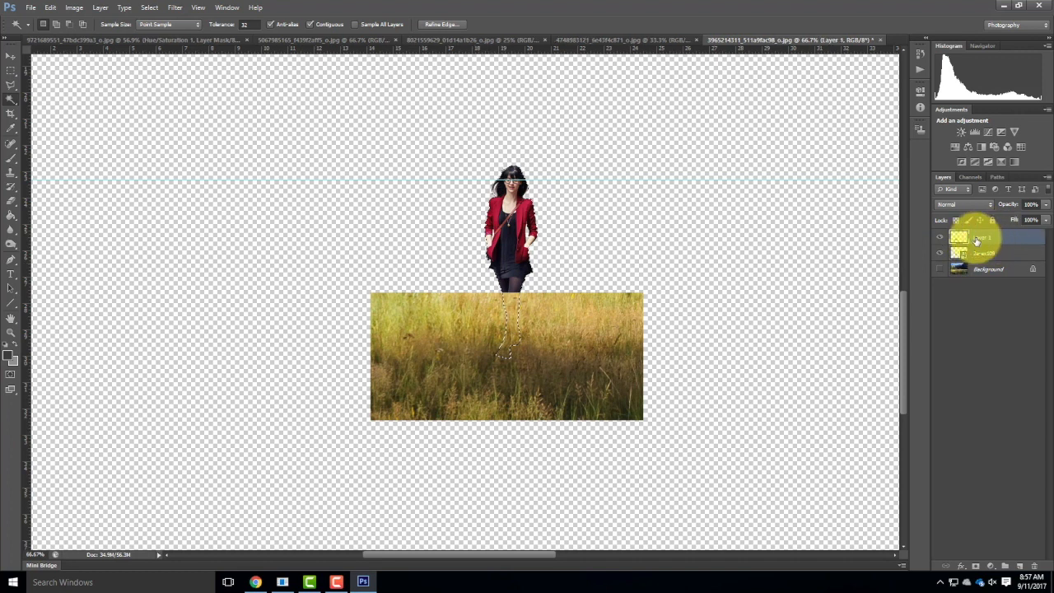
key("Delete")
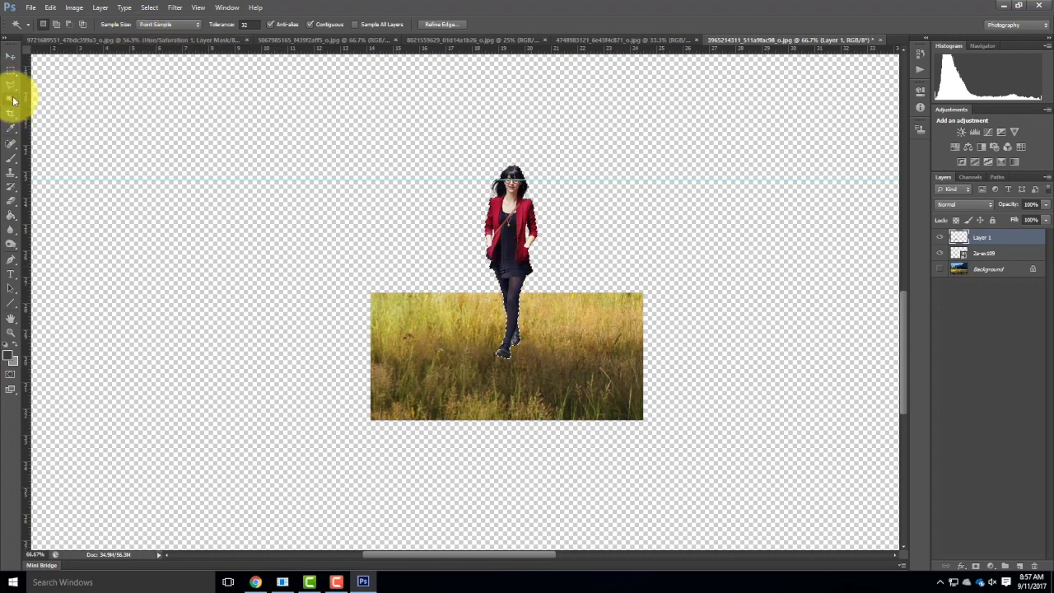
left_click(10, 70)
left_click(218, 147)
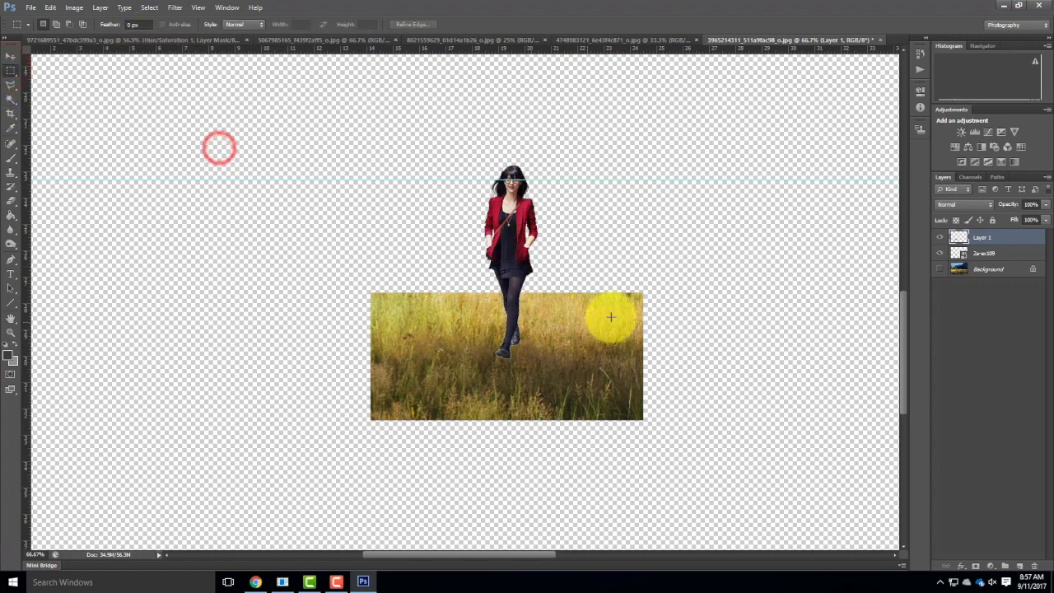
Set up the Clone Stamp tool on the grass layer with the 134 px Grass brush preset.
left_click(989, 239)
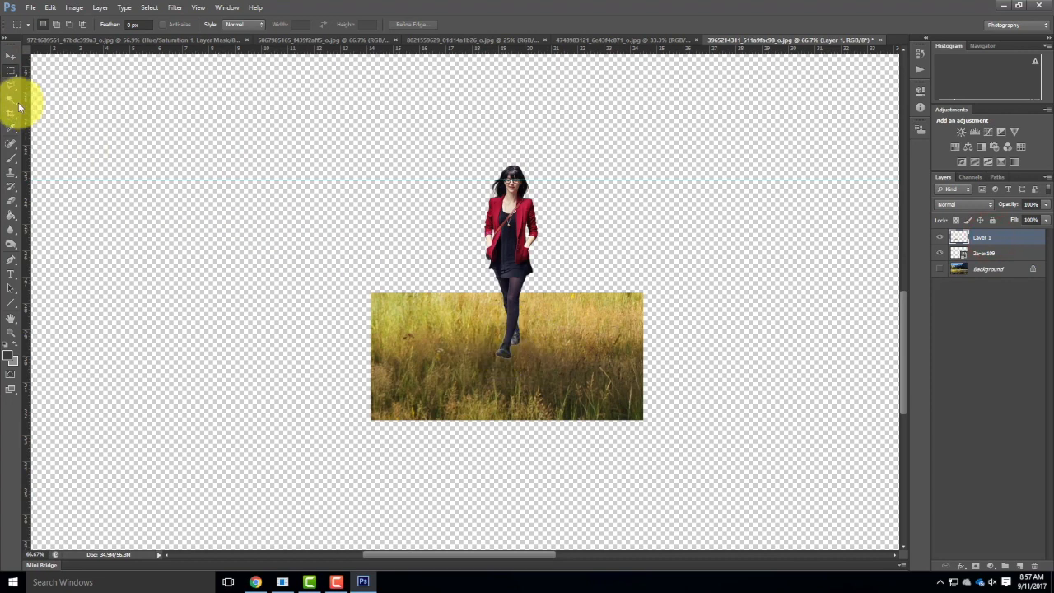
left_click(10, 174)
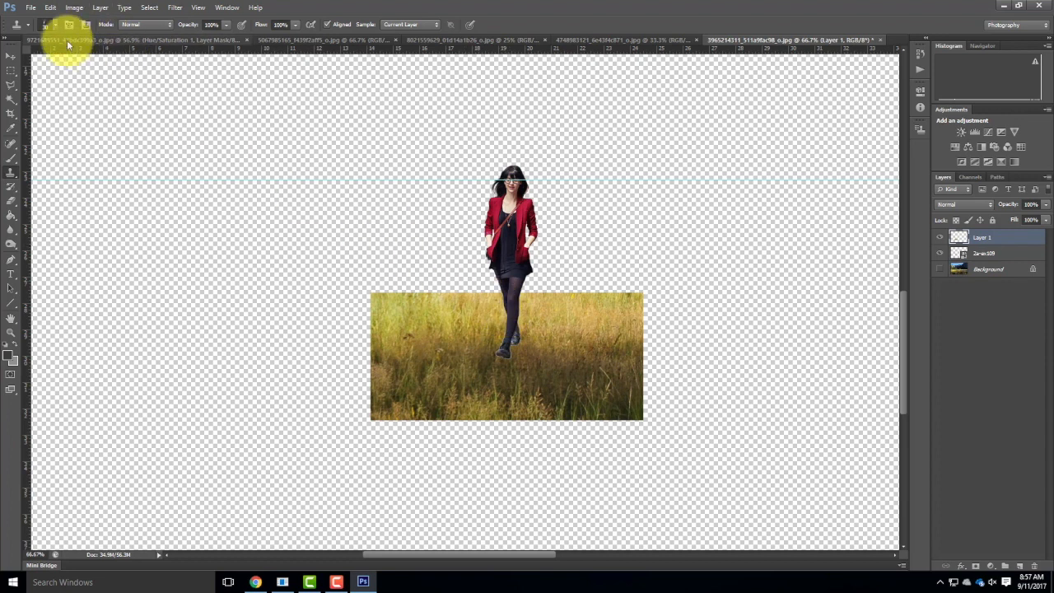
scroll(420, 284, "up", 1)
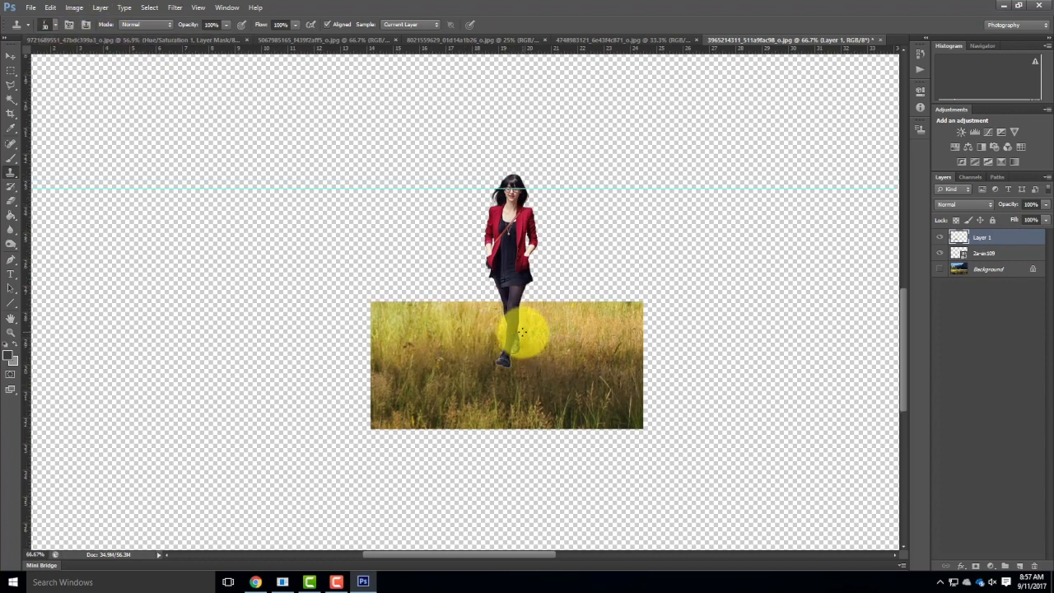
left_click(54, 24)
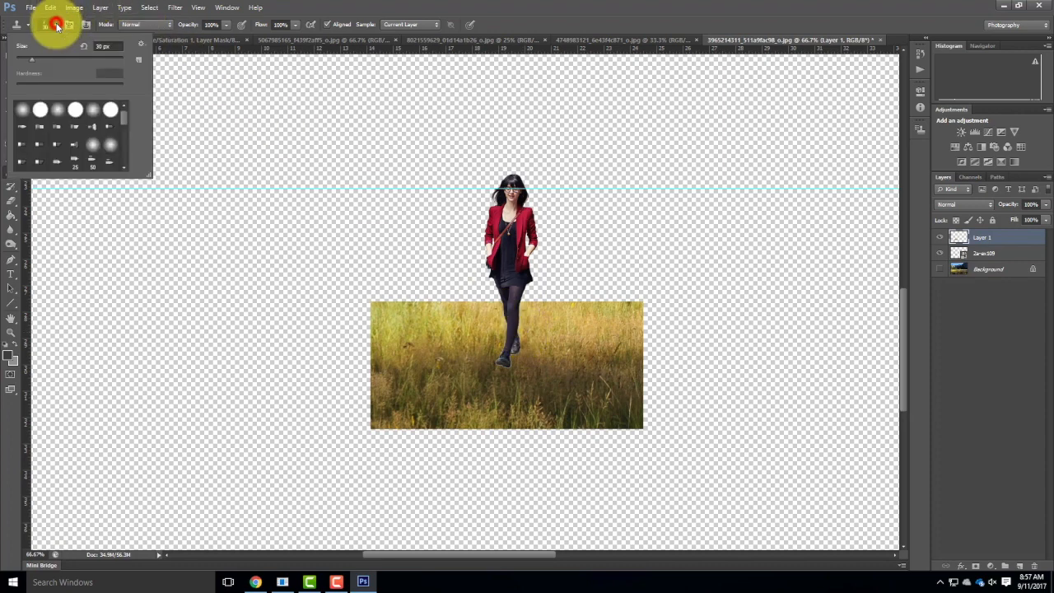
left_click_drag(128, 120, 112, 153)
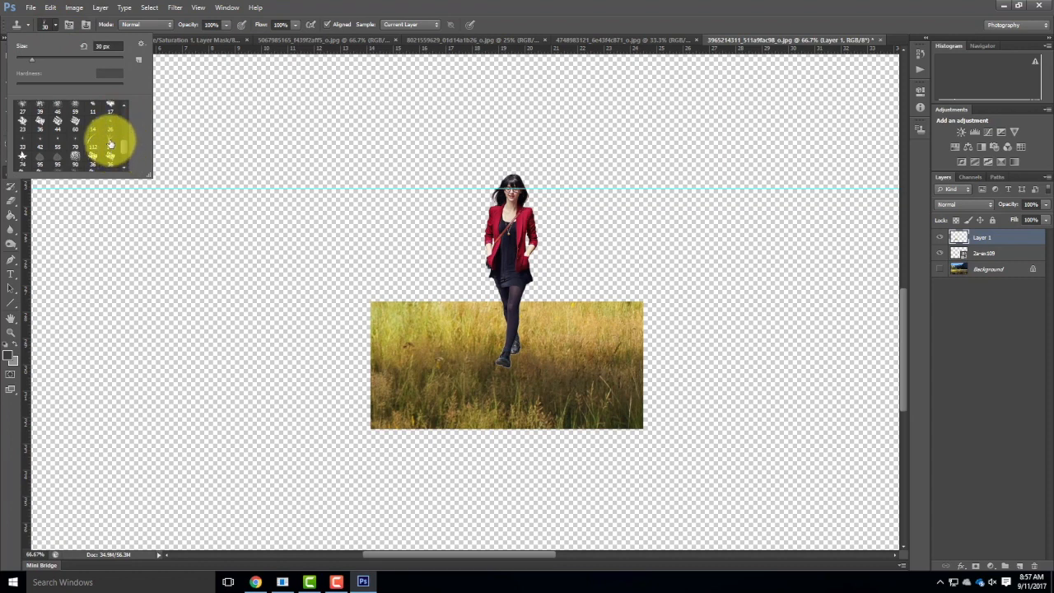
left_click(110, 143)
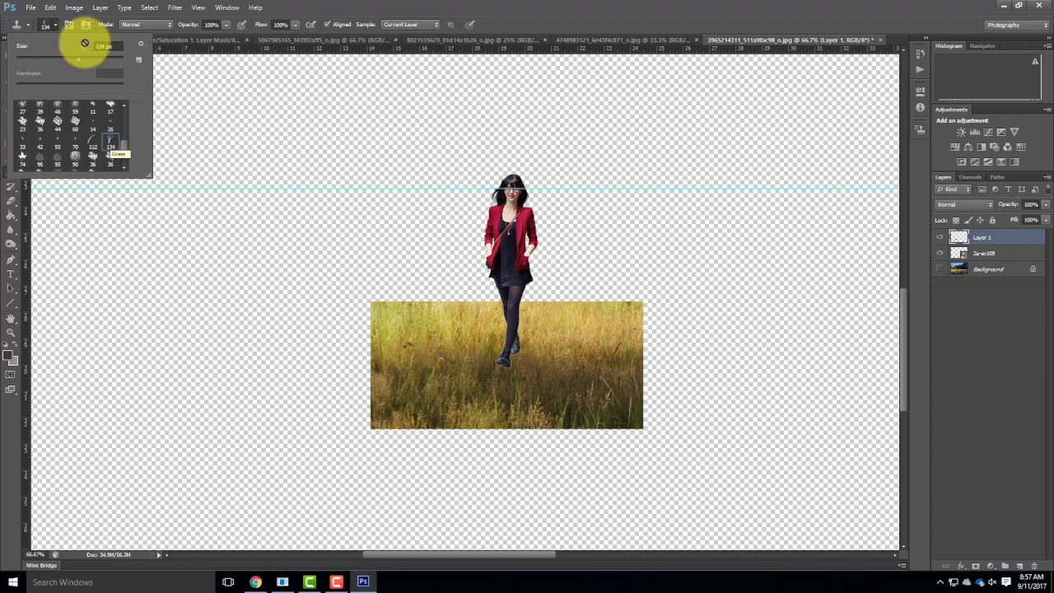
left_click(55, 25)
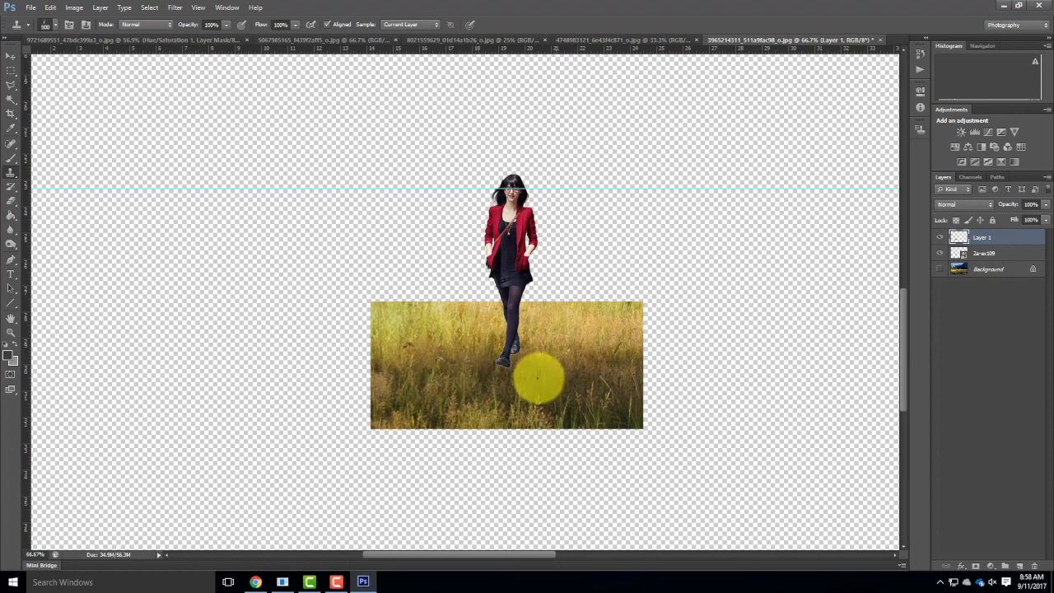
Sample grass beside the woman's feet and clone it over her shoes with the Grass brush set to 100 px.
left_click(539, 374, "alt")
left_click(521, 368)
left_click(503, 366)
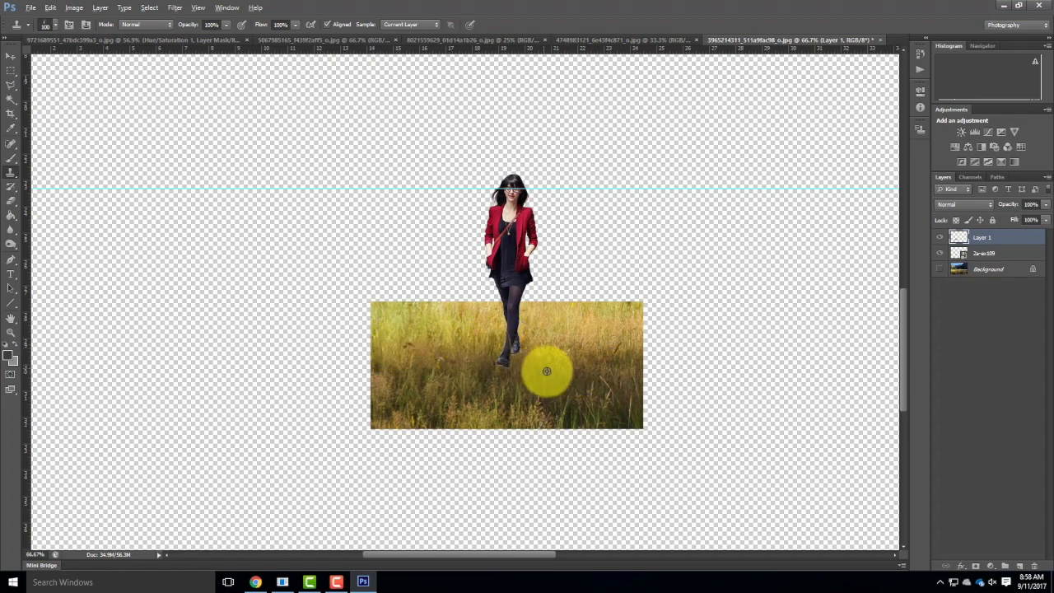
left_click(544, 372, "alt")
left_click(503, 366)
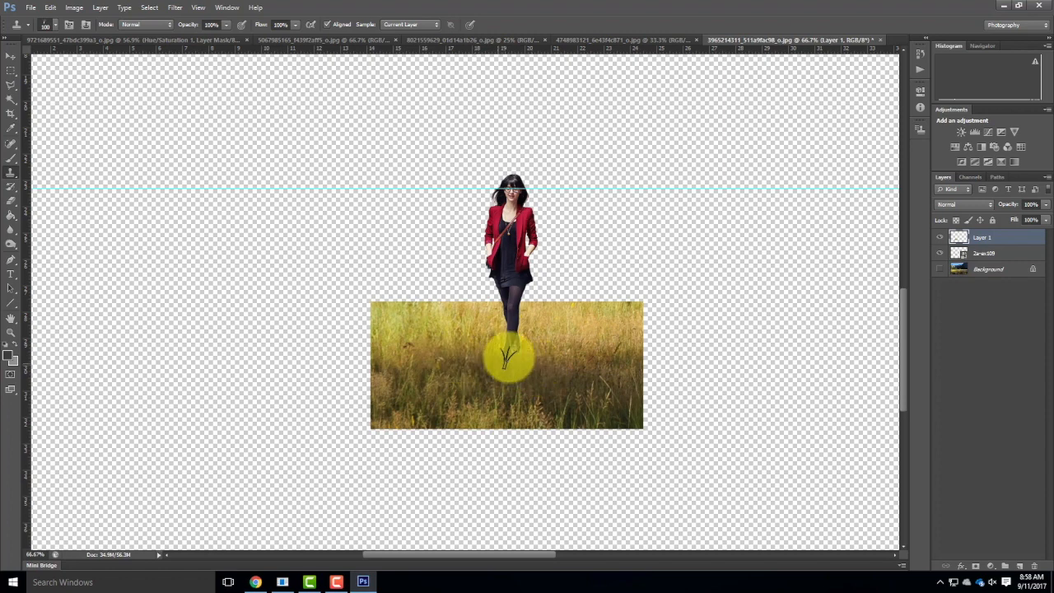
left_click(517, 368)
left_click(535, 360)
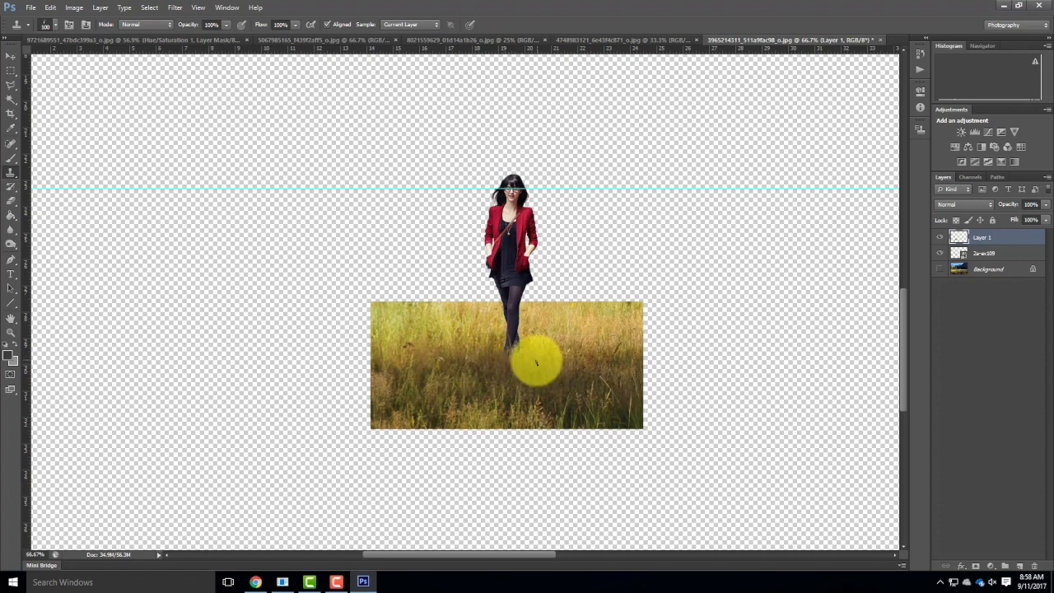
Clone newly sampled grass around the woman's ankles to soften the transition, and show the Background layer again.
left_click(548, 341)
left_click(542, 353)
left_click(518, 349)
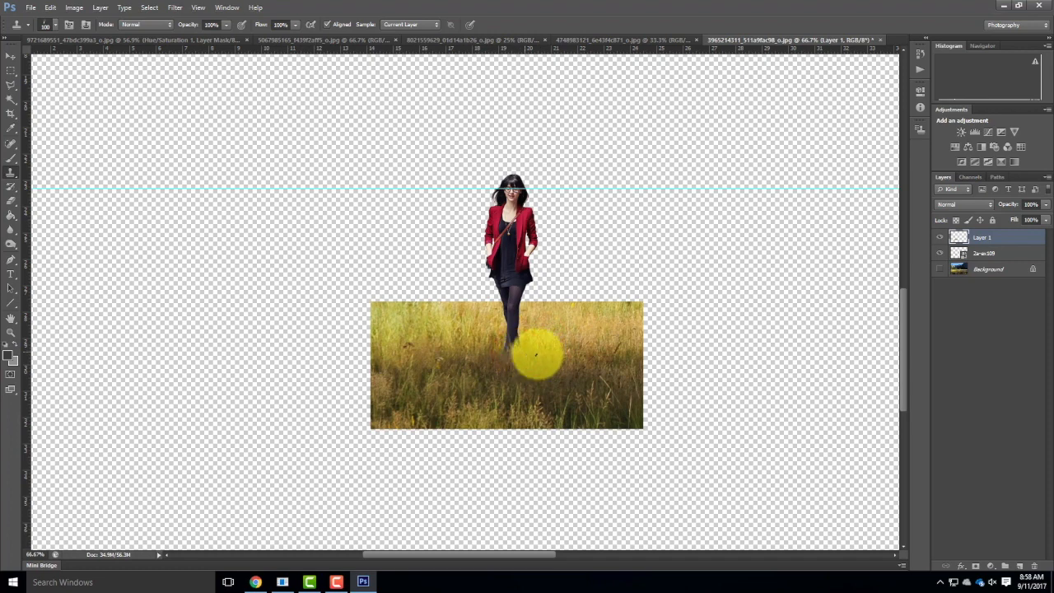
left_click(487, 364, "alt")
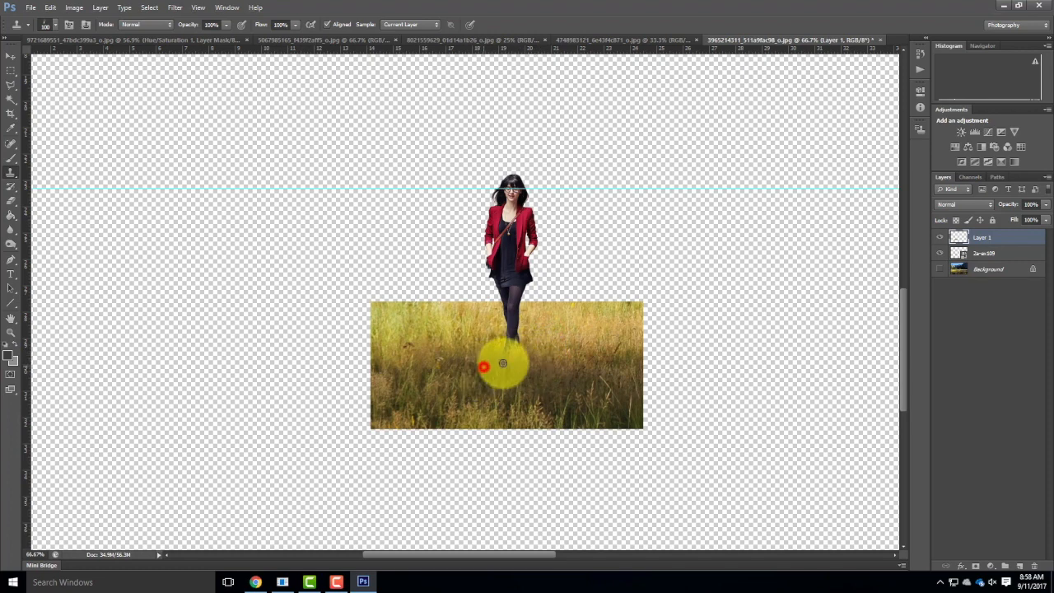
left_click_drag(502, 355, 517, 357)
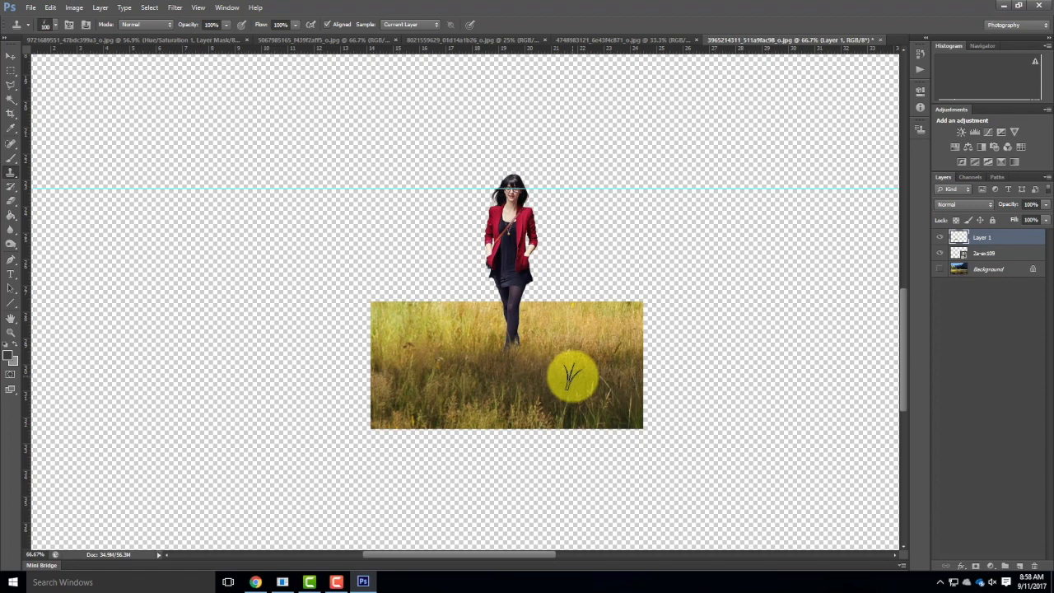
left_click(939, 269)
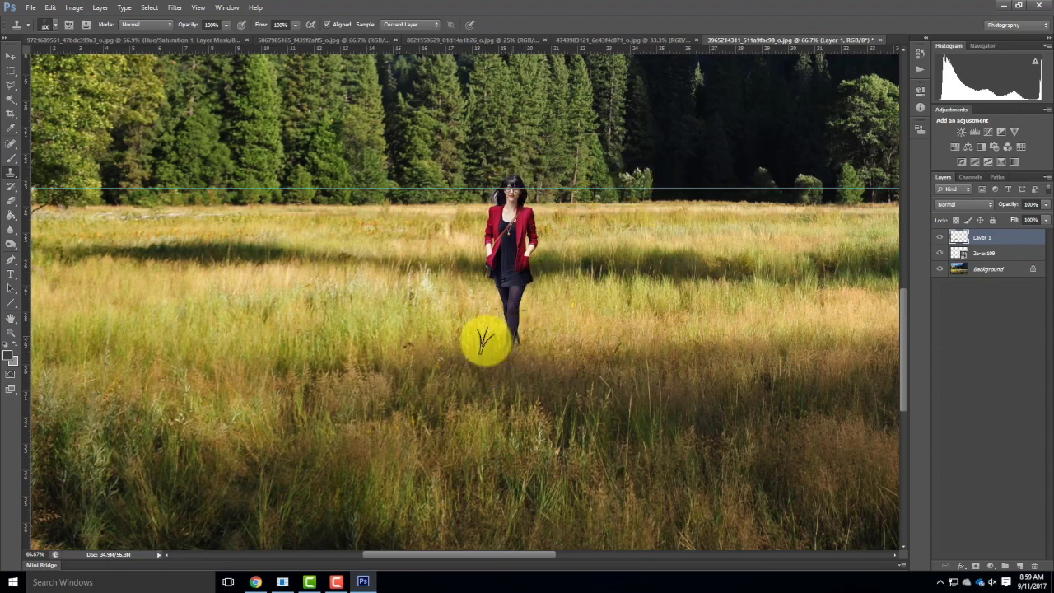
Place the gray woman silhouette 2c-ex109 from the Elements folder into the meadow collage.
left_click(32, 9)
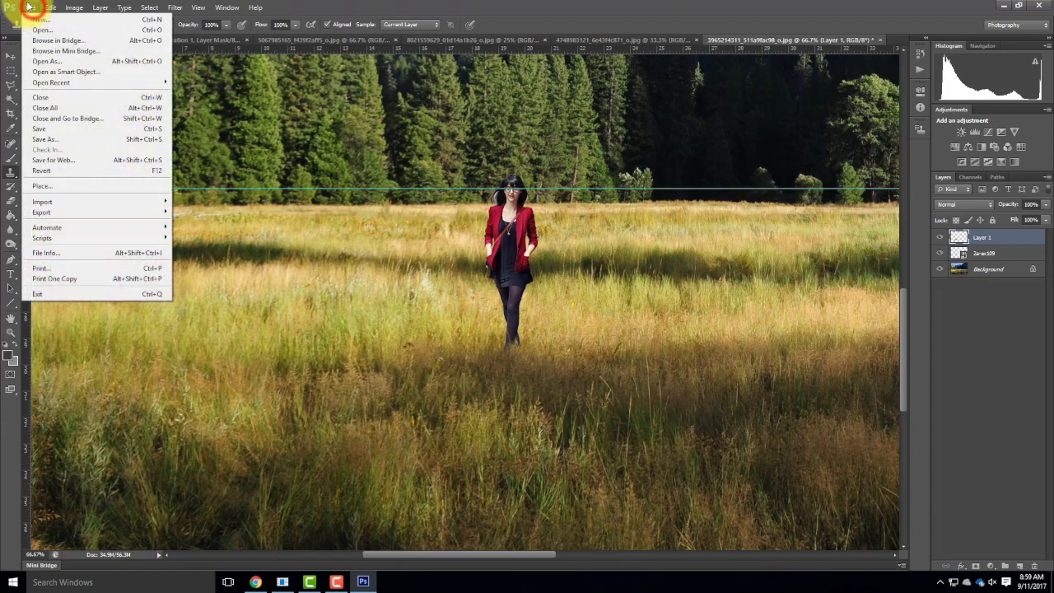
left_click(44, 185)
left_click(200, 202)
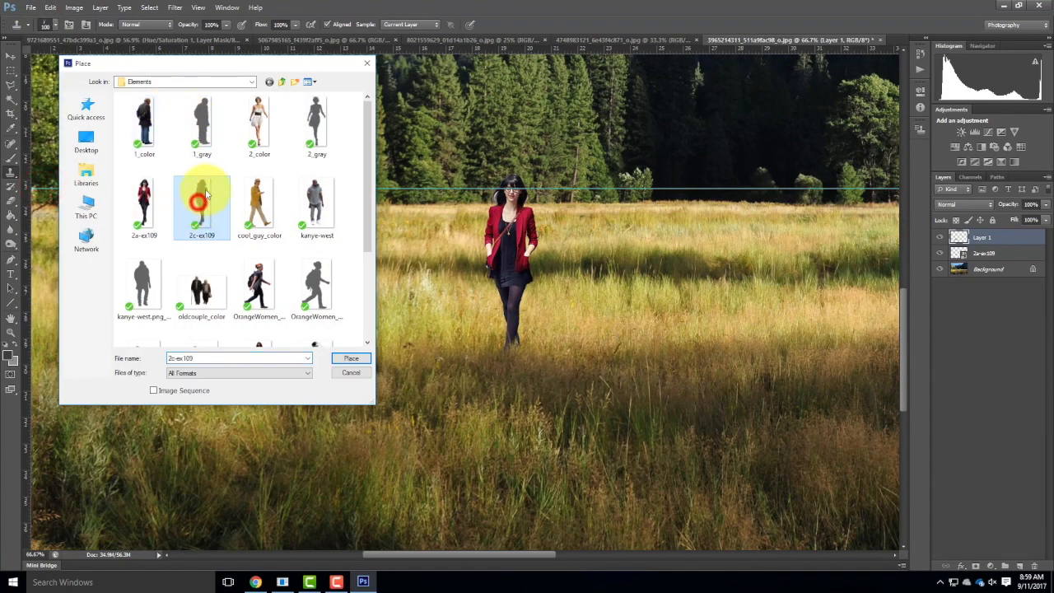
left_click(351, 358)
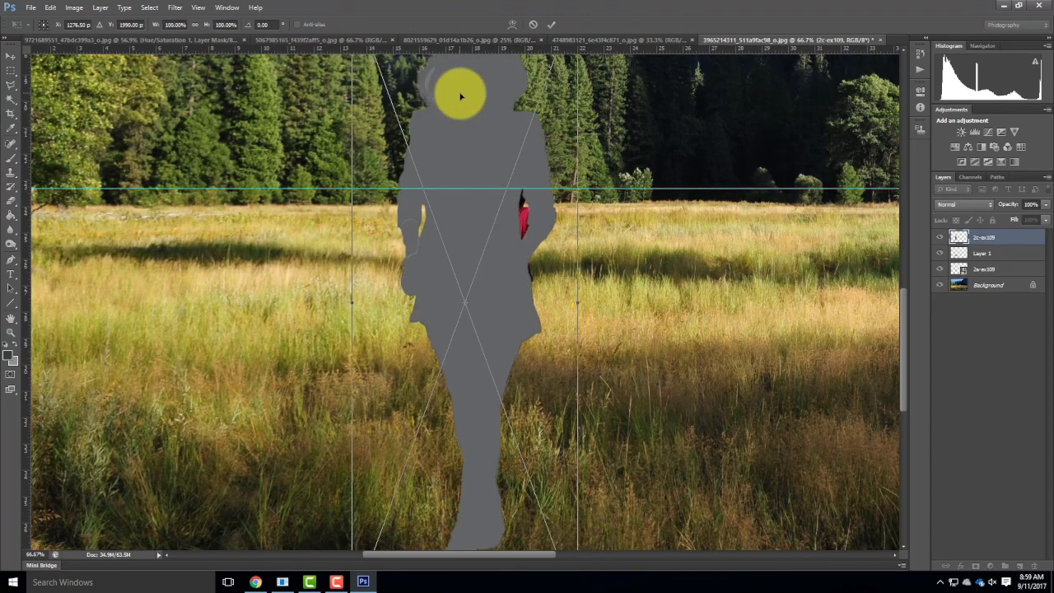
Scale the placed silhouette down to about 33% so it stands beside the woman at her height, and commit it.
key("ctrl+minus")
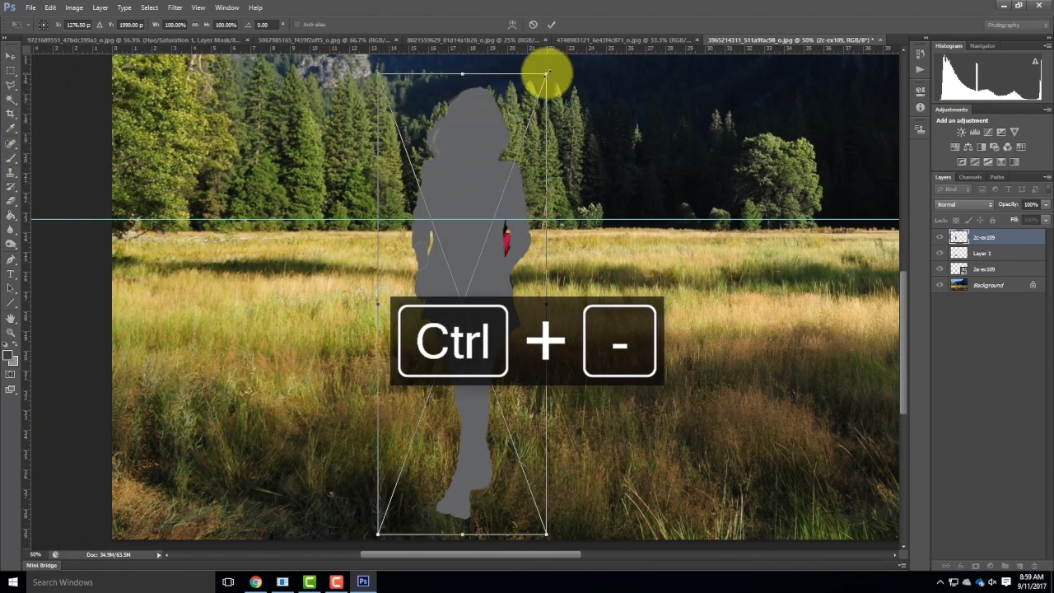
left_click_drag(546, 74, 500, 199)
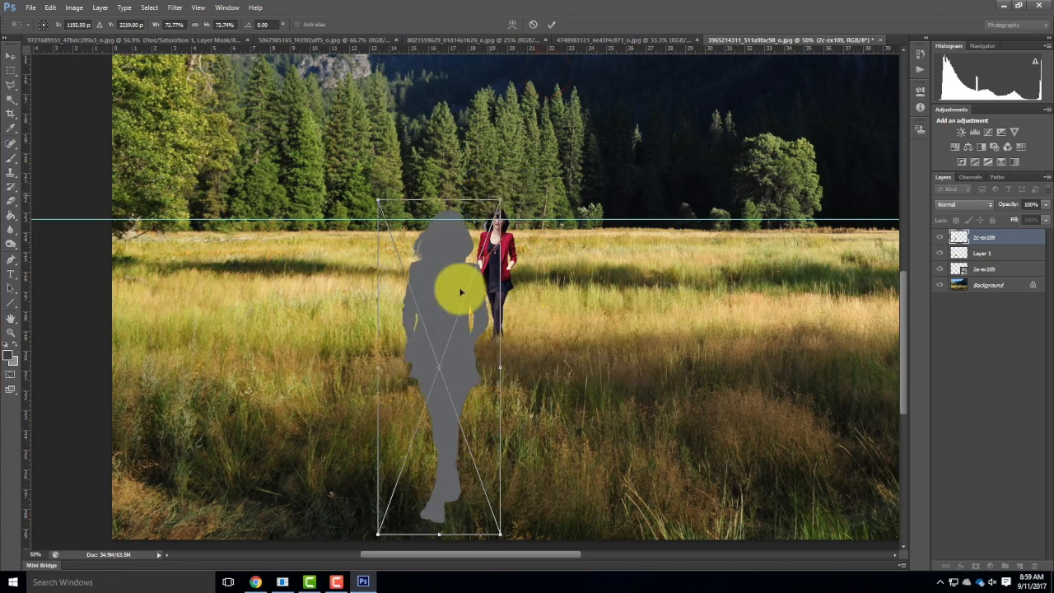
left_click_drag(378, 534, 515, 372)
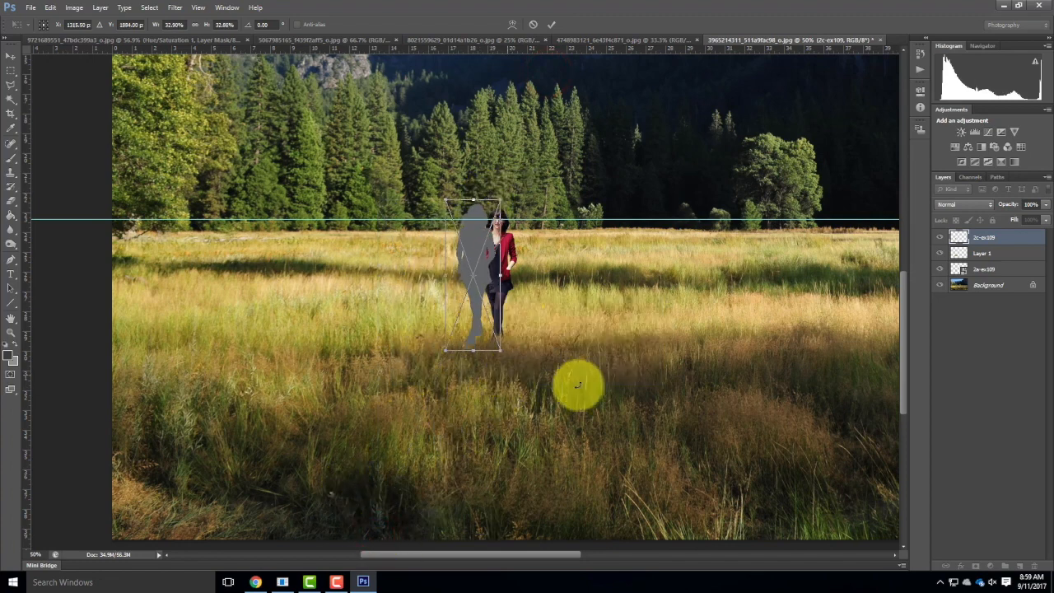
left_click(938, 286)
left_click(940, 253)
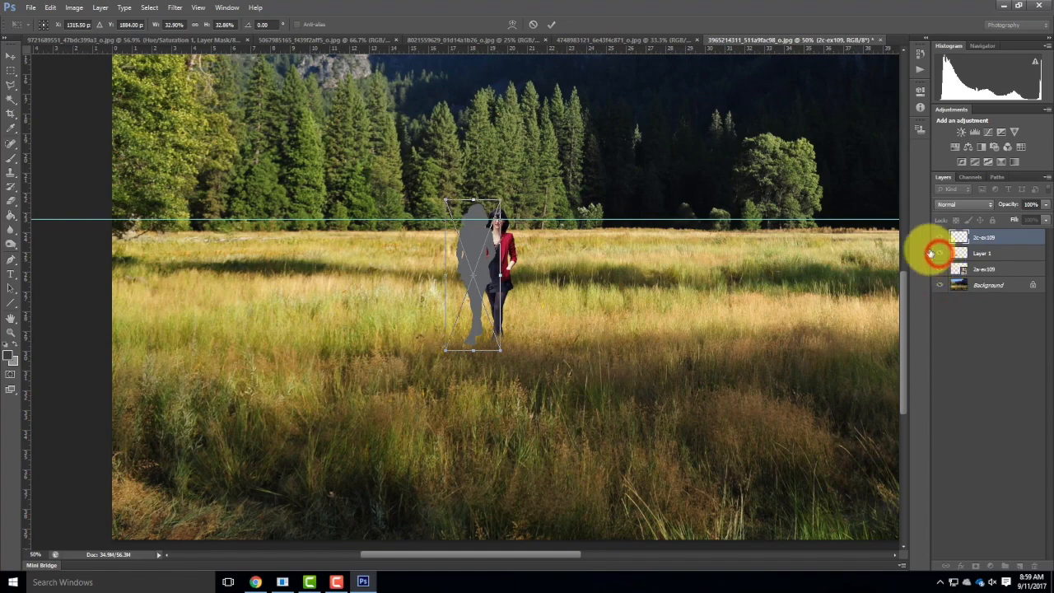
left_click(548, 27)
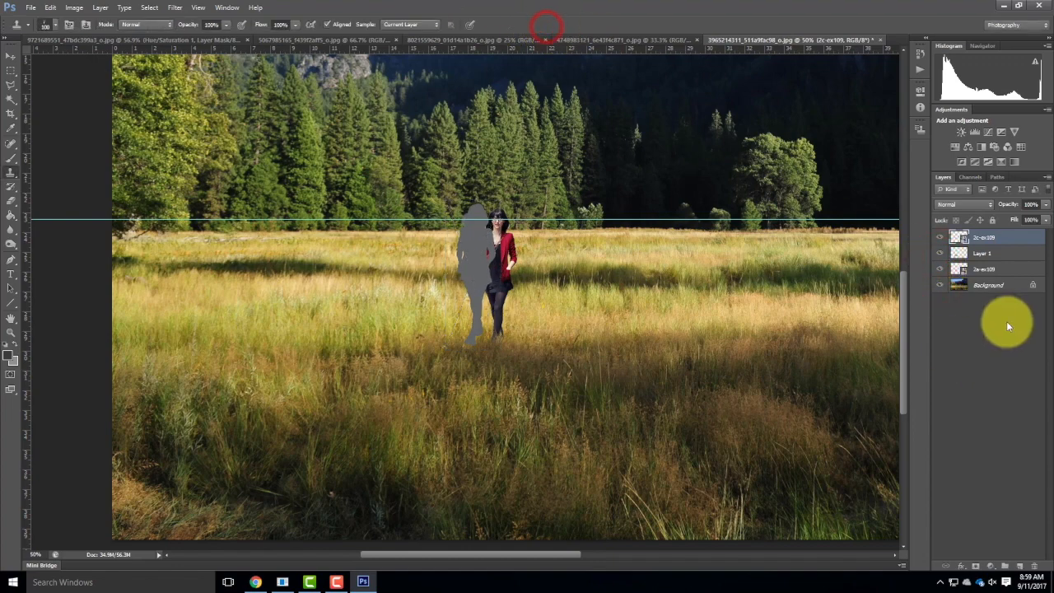
Hide the Background and grass patch layers, and rename the silhouette layer Shadow.
left_click(939, 286)
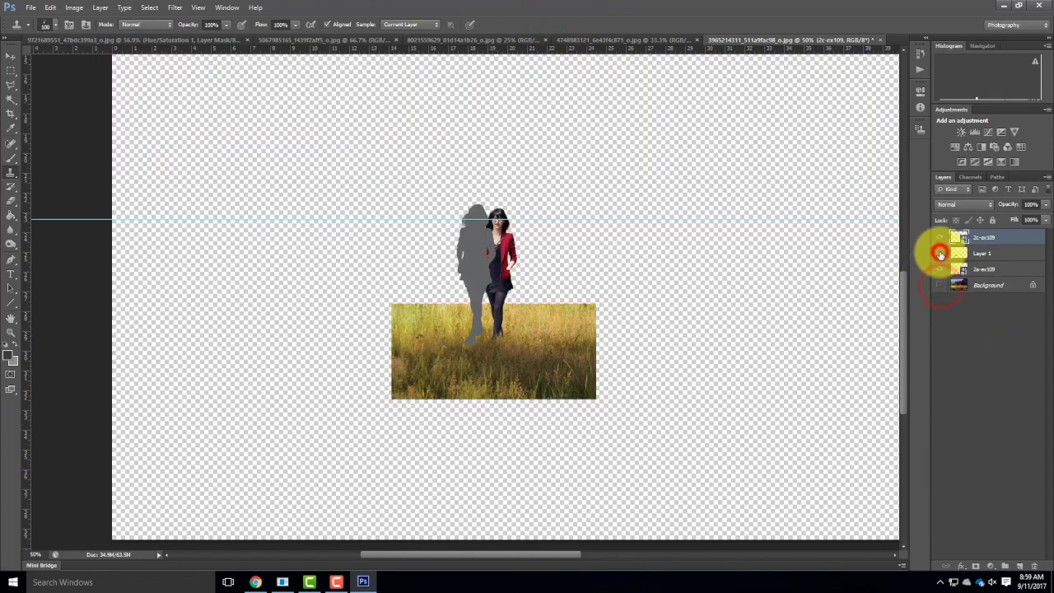
left_click(939, 254)
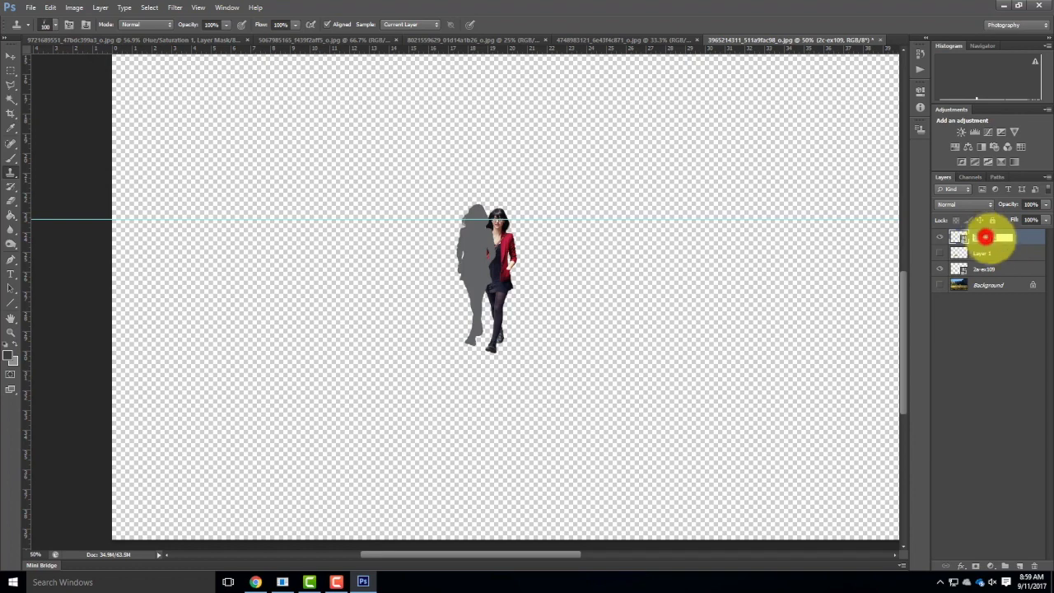
type("Shadow")
left_click(1029, 237)
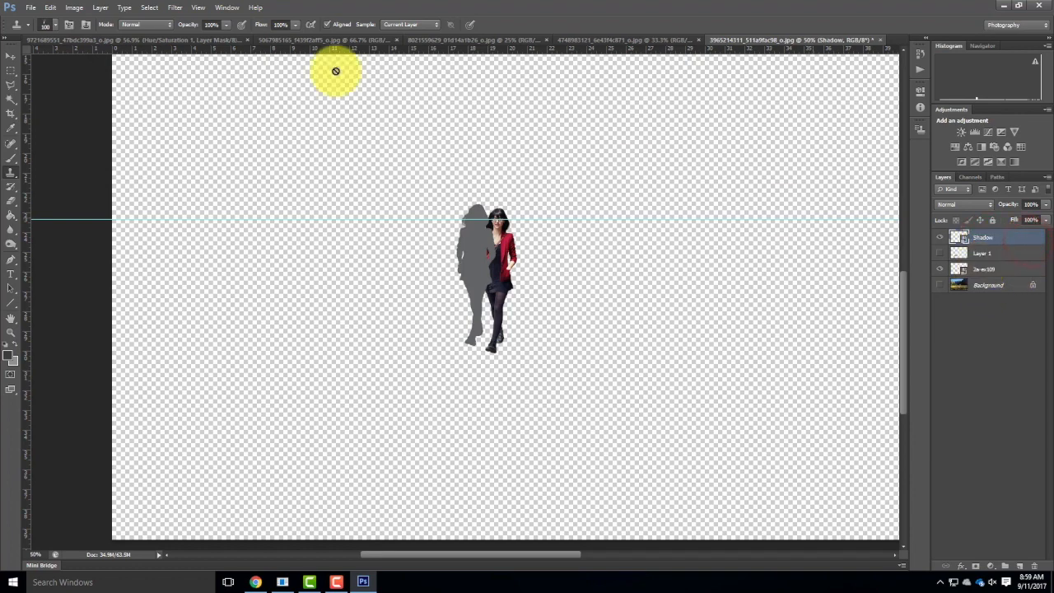
Move the Shadow silhouette onto the woman with Free Transform, nudging it left and up to line up with her figure.
left_click(119, 7)
mouse_move(48, 7)
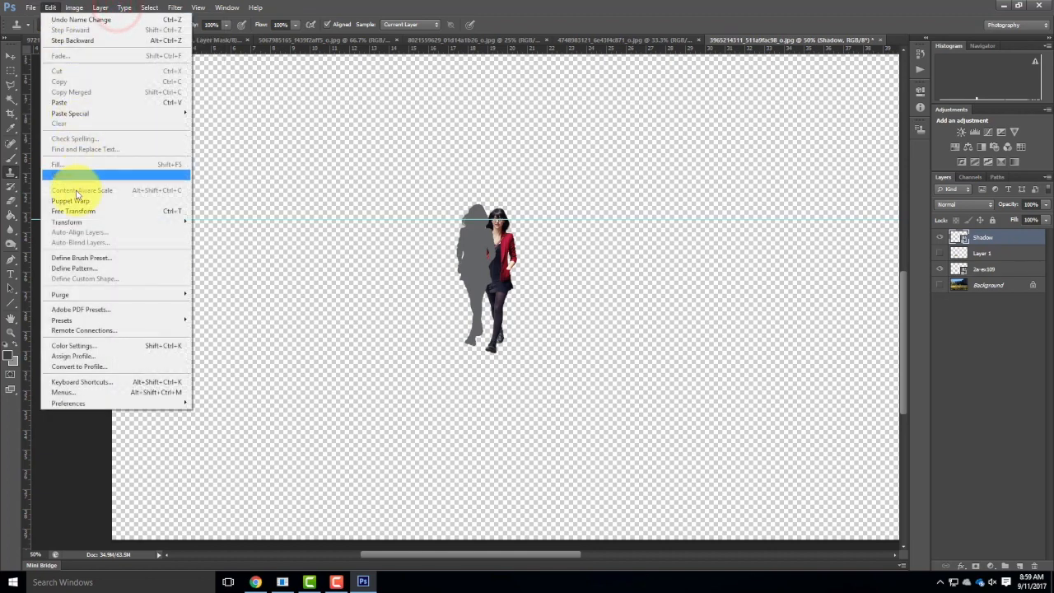
left_click(74, 211)
left_click_drag(469, 250, 493, 260)
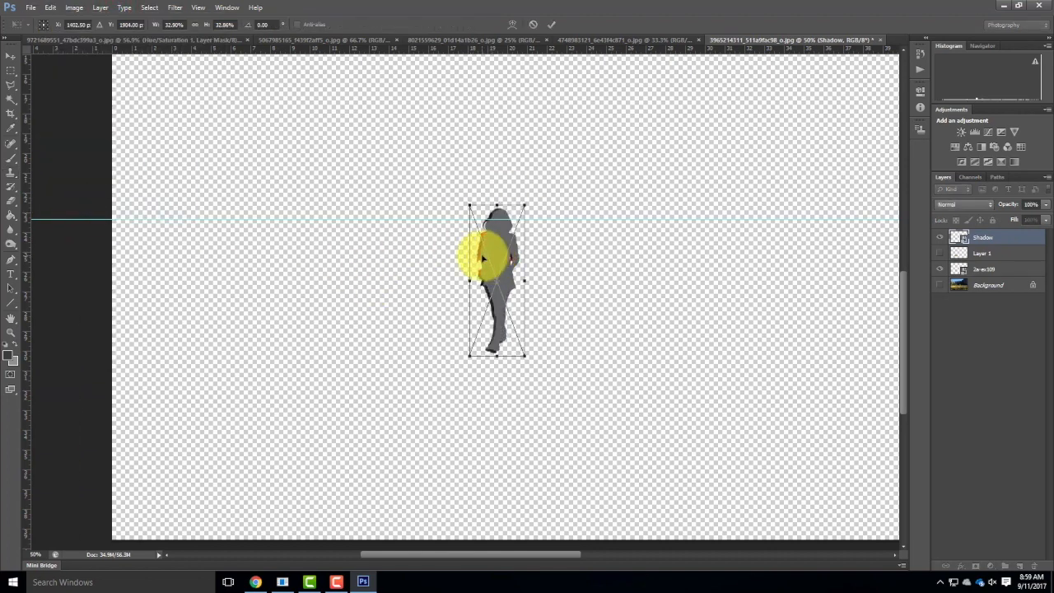
key("Left")
key("Left")
key("Left")
key("Left")
key("Left")
key("Left")
key("Left")
key("Left")
key("Left")
key("Left")
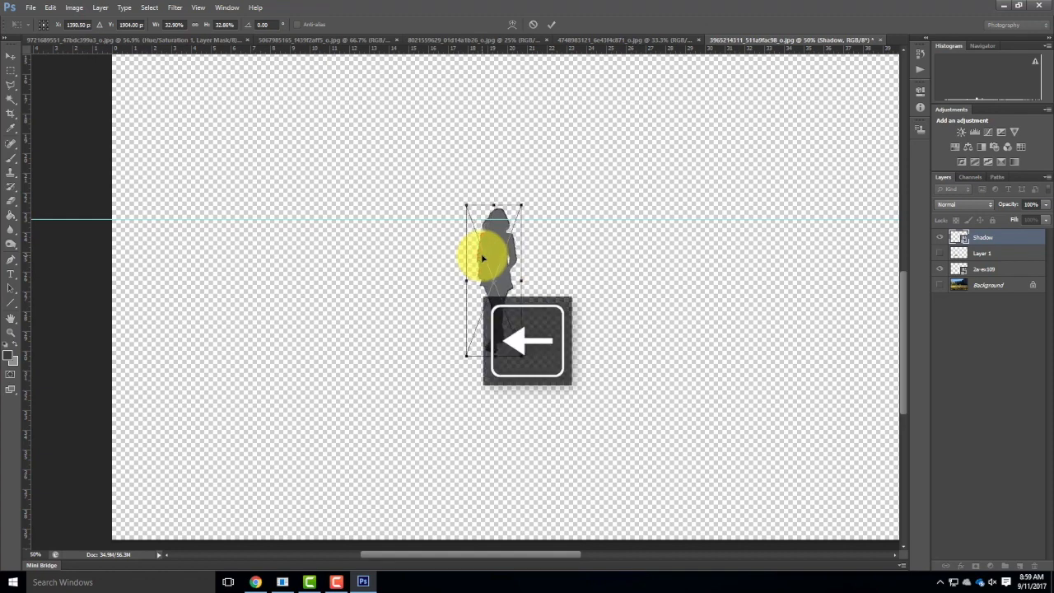
key("Up")
key("Up")
key("Up")
key("Up")
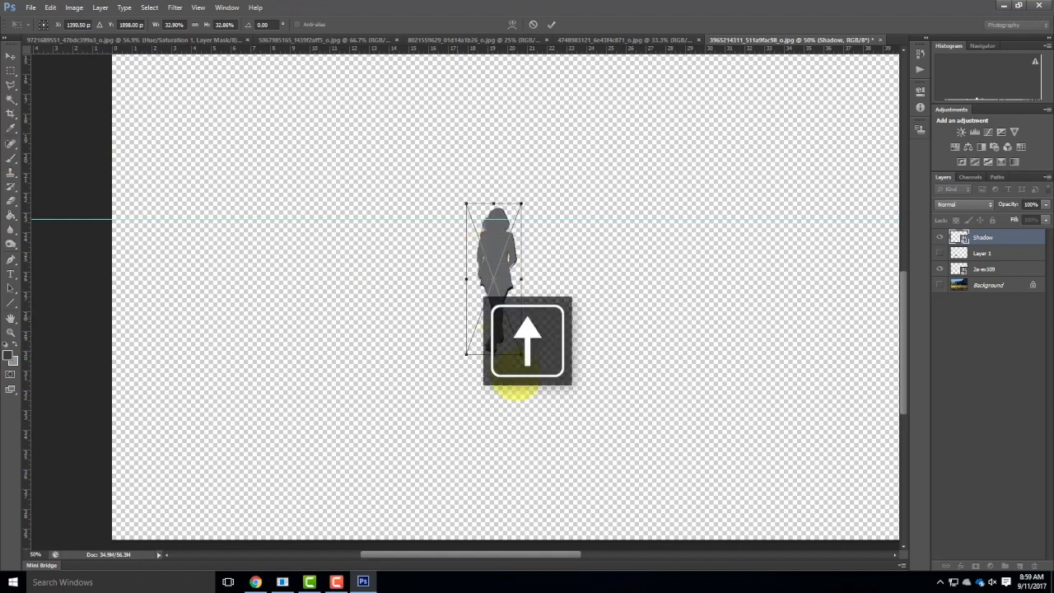
Enlarge the Shadow silhouette to about 34% so it covers the woman down to her shoes, and commit the transform.
left_click_drag(519, 353, 522, 356)
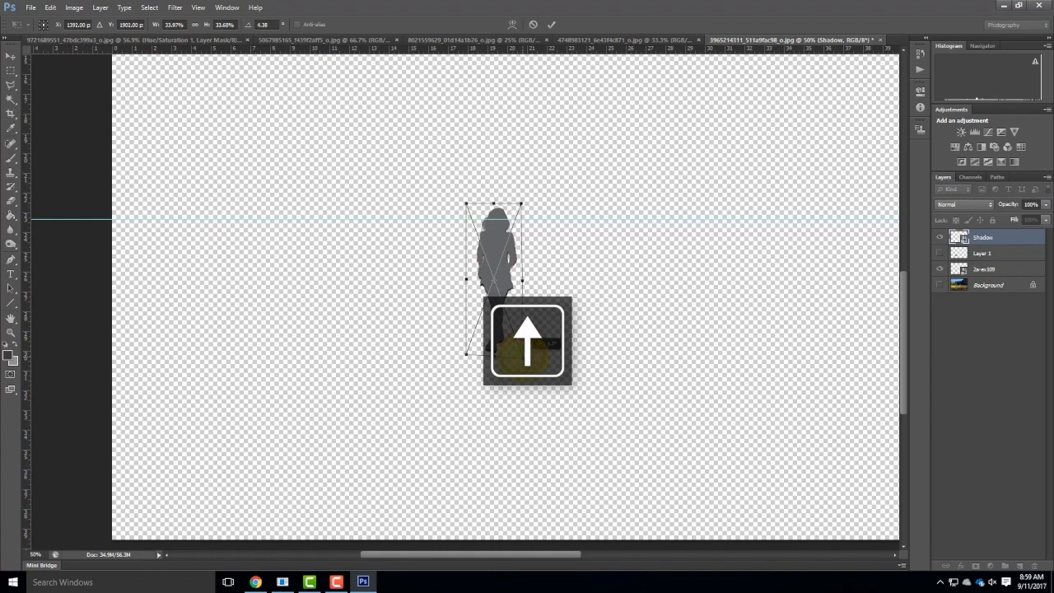
key("ctrl+z")
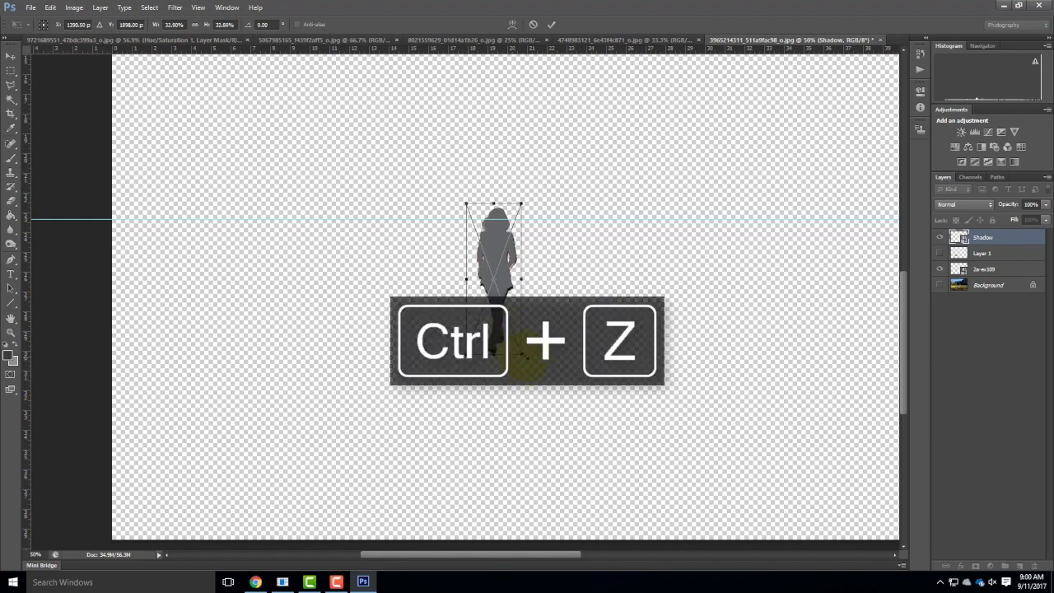
left_click_drag(524, 354, 527, 359)
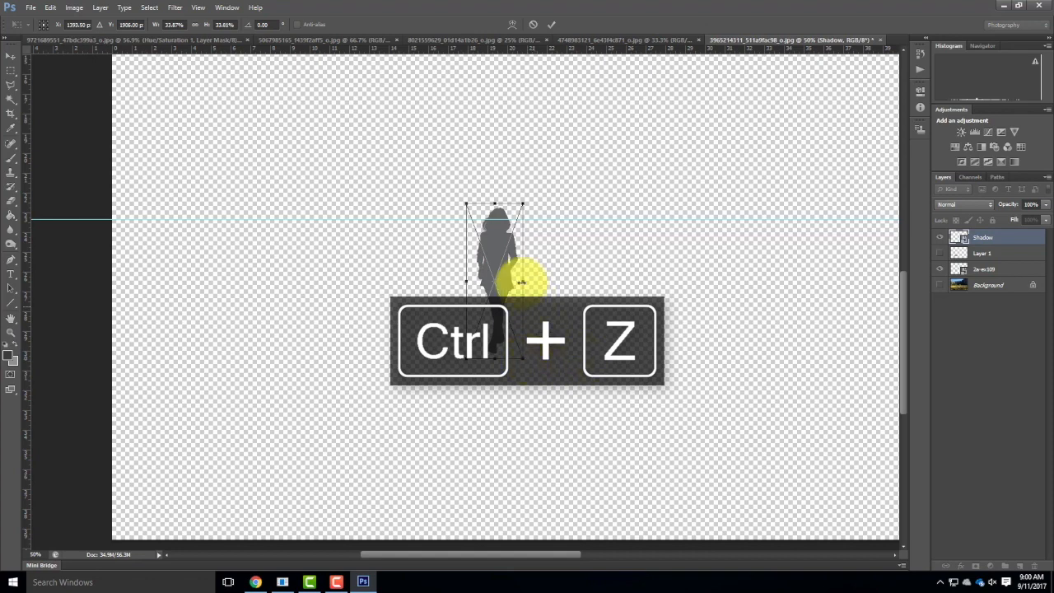
left_click(547, 24)
key("s")
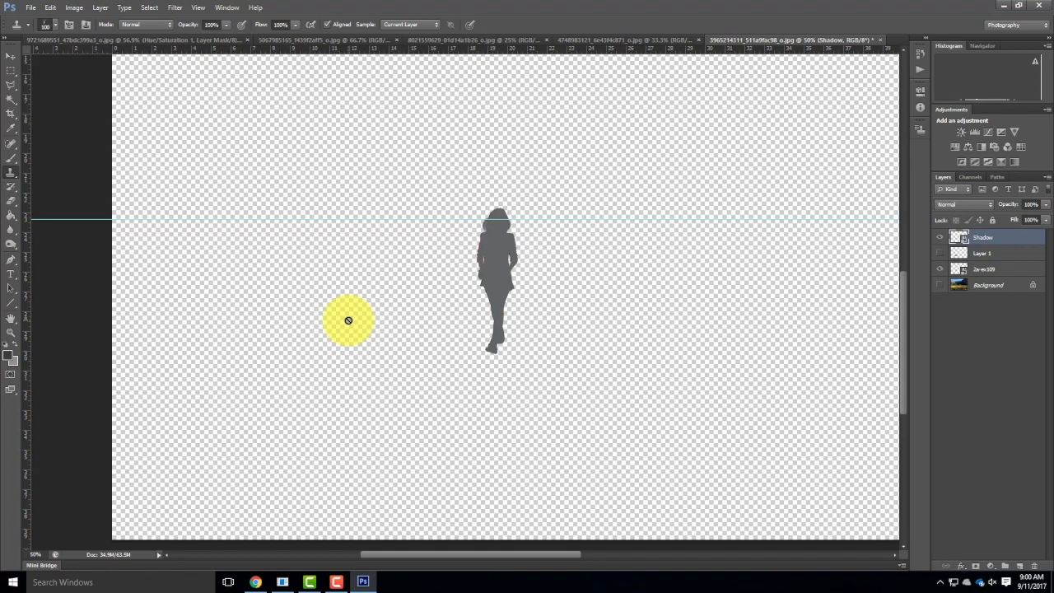
Show the Background layer and skew the head end of the Shadow silhouette far left so it falls across the grass.
left_click(939, 285)
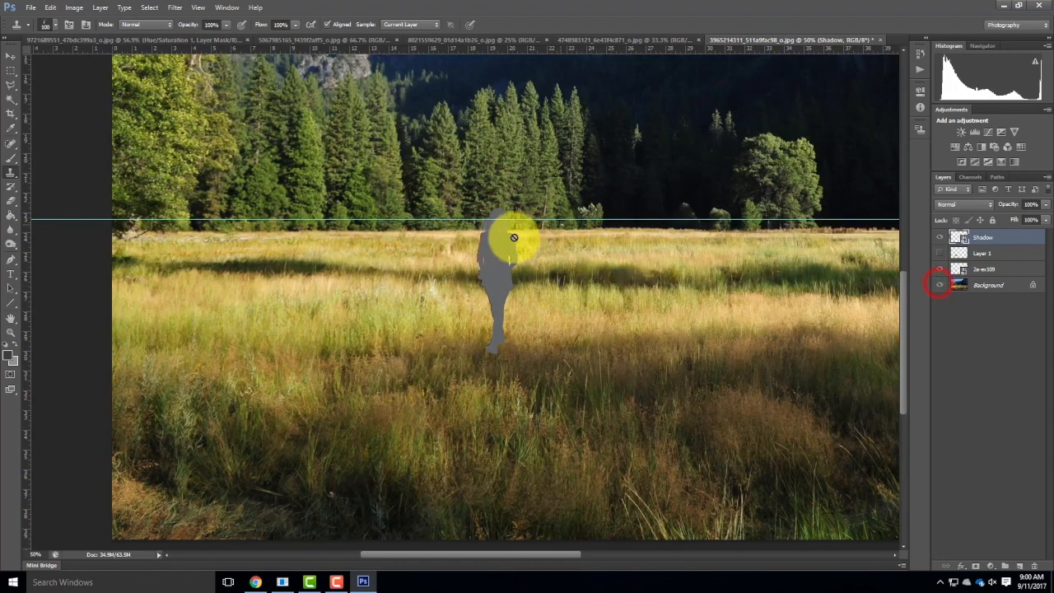
left_click(54, 7)
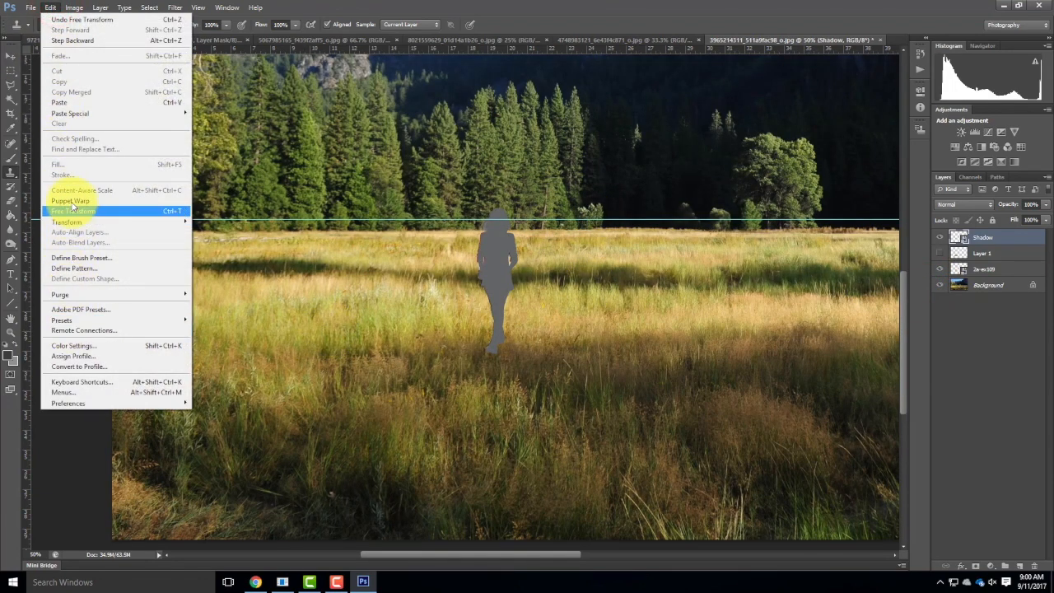
mouse_move(75, 221)
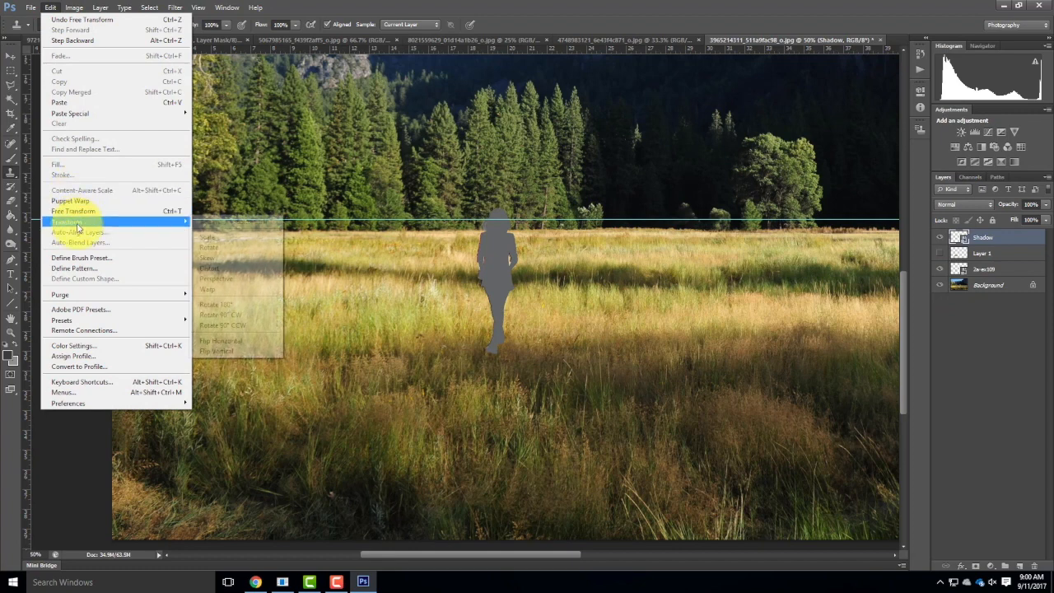
left_click(216, 258)
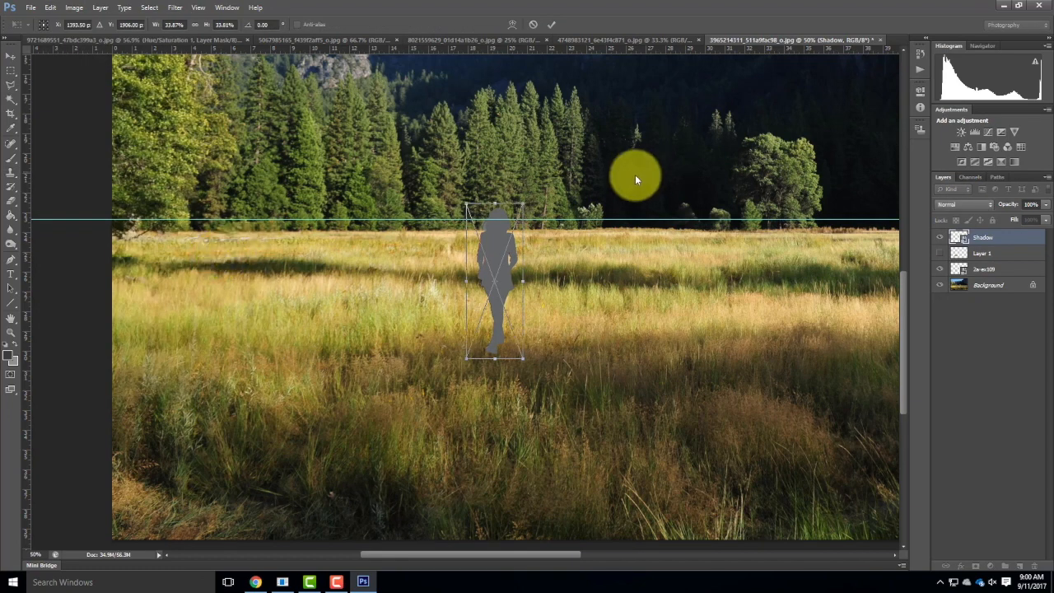
left_click_drag(467, 208, 367, 207)
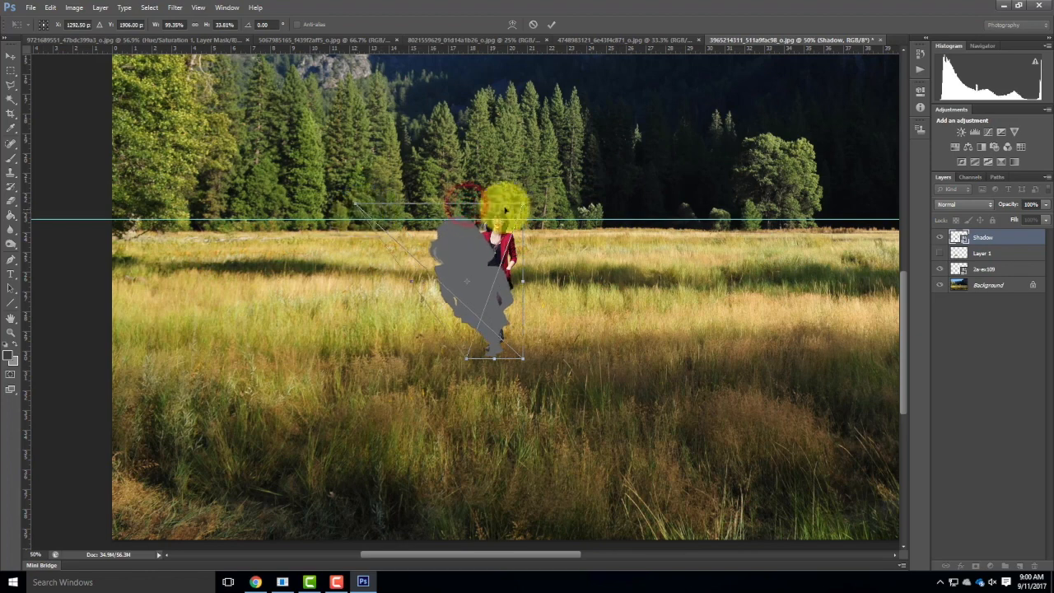
left_click_drag(519, 202, 250, 288)
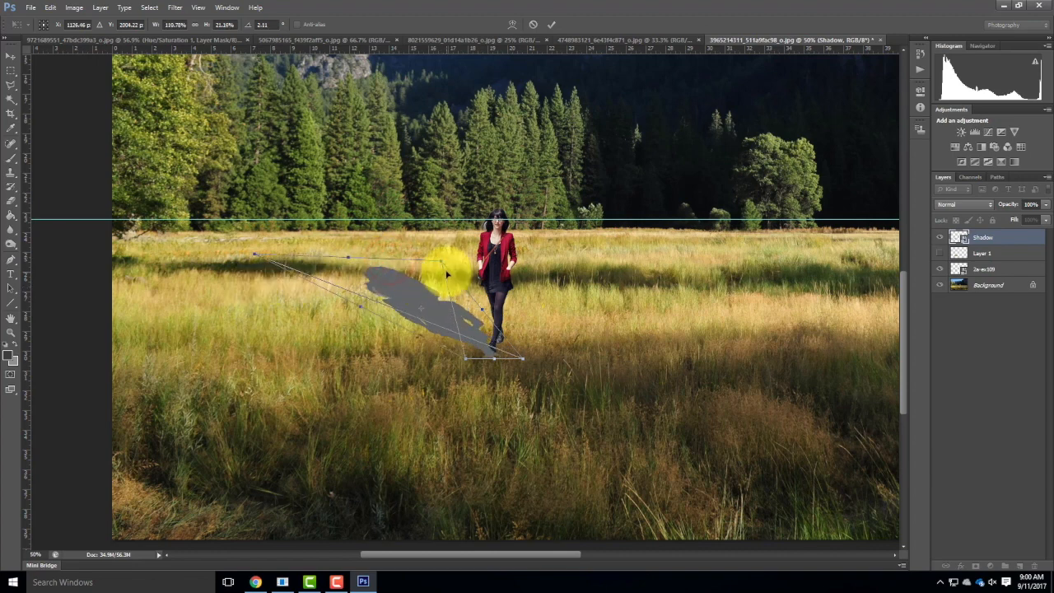
left_click_drag(441, 259, 284, 298)
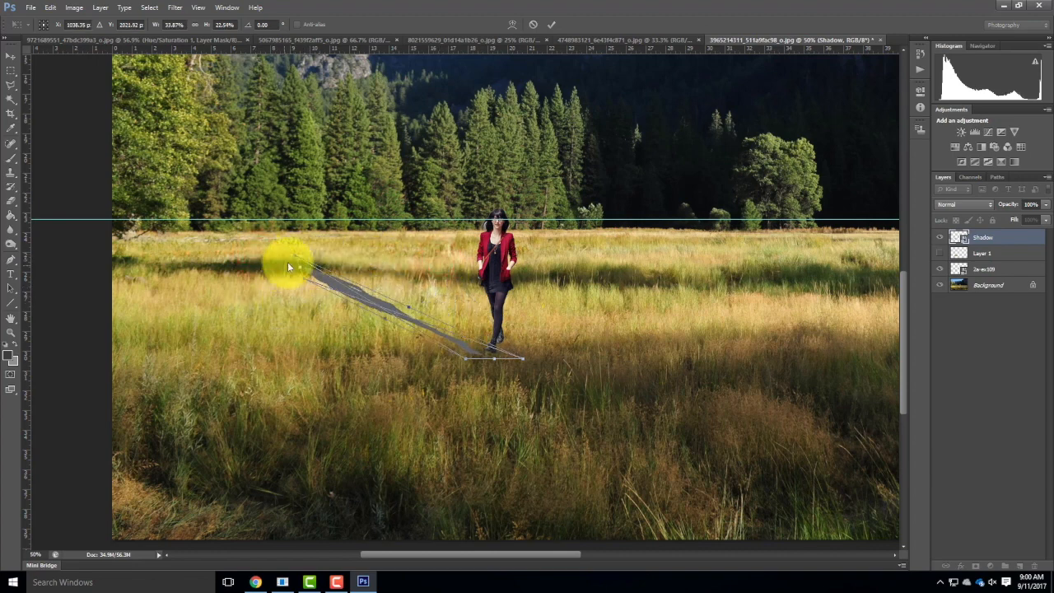
Distort the Shadow silhouette into a low, thin shape stretching left across the grass from the woman's feet, and commit the transform.
left_click_drag(296, 254, 247, 308)
left_click_drag(340, 277, 346, 312)
left_click_drag(468, 358, 497, 368)
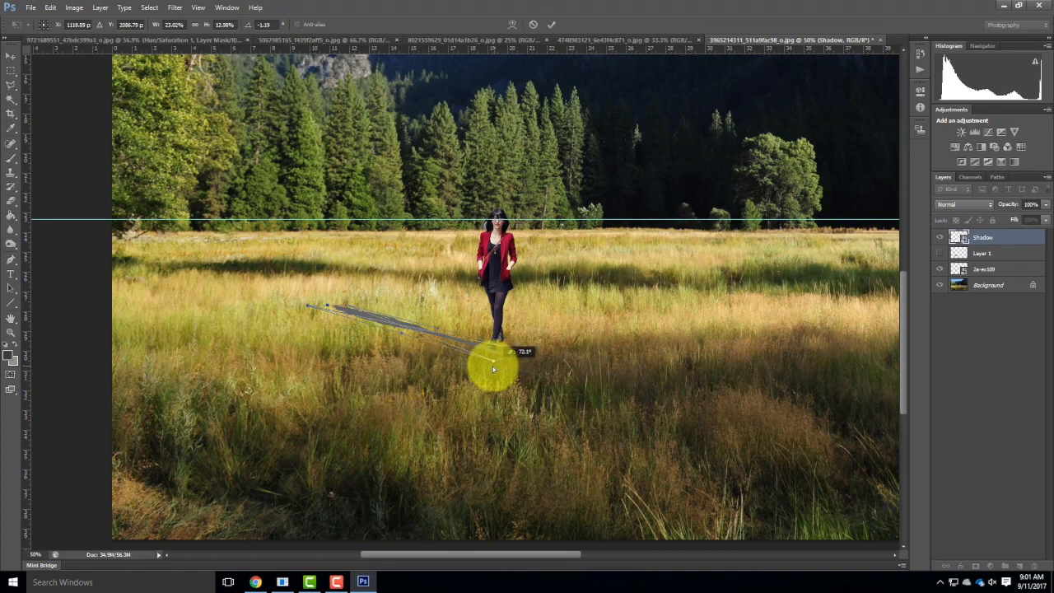
left_click_drag(527, 352, 521, 344)
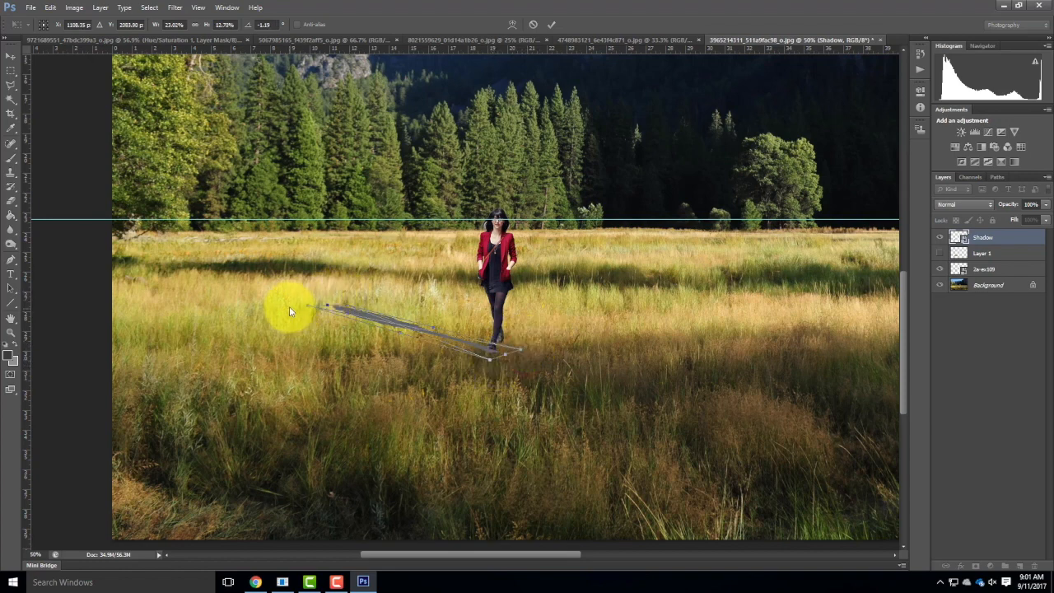
left_click_drag(306, 309, 281, 310)
left_click_drag(346, 307, 322, 303)
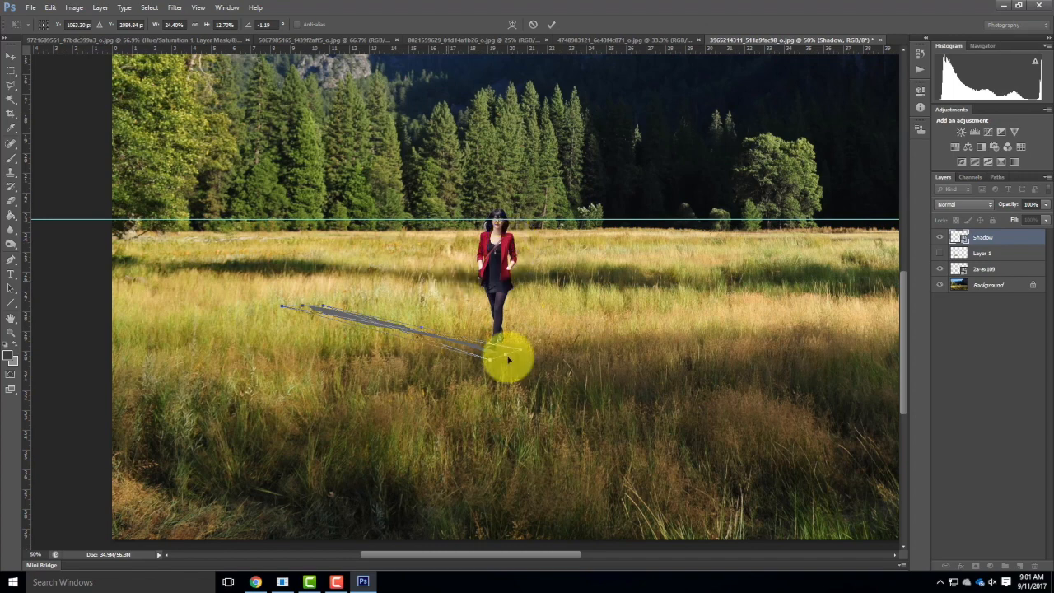
left_click(551, 24)
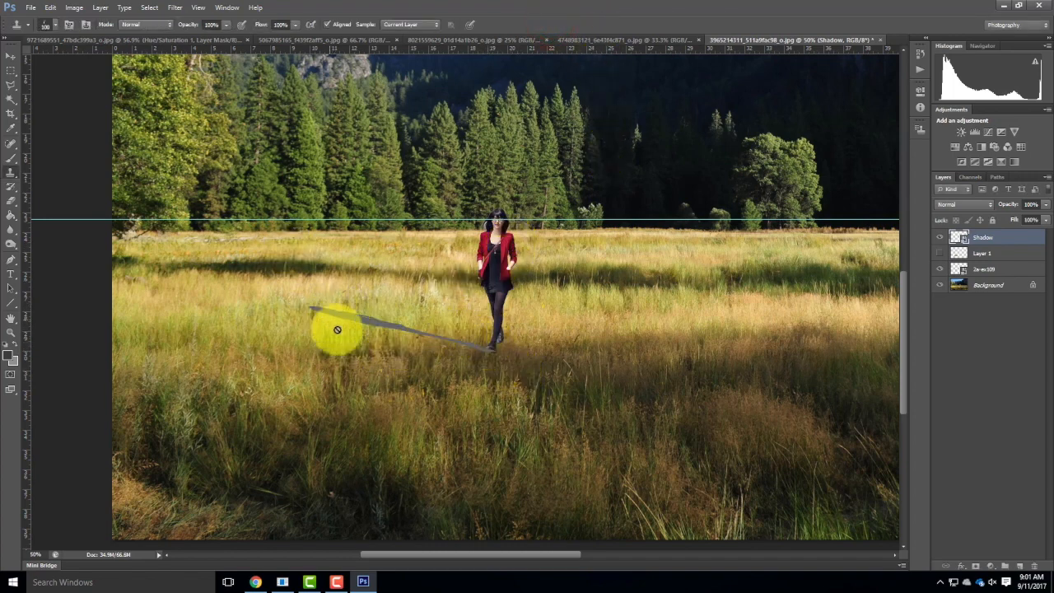
Try Color Burn on the Shadow layer, then set its blend mode to Multiply.
left_click(955, 208)
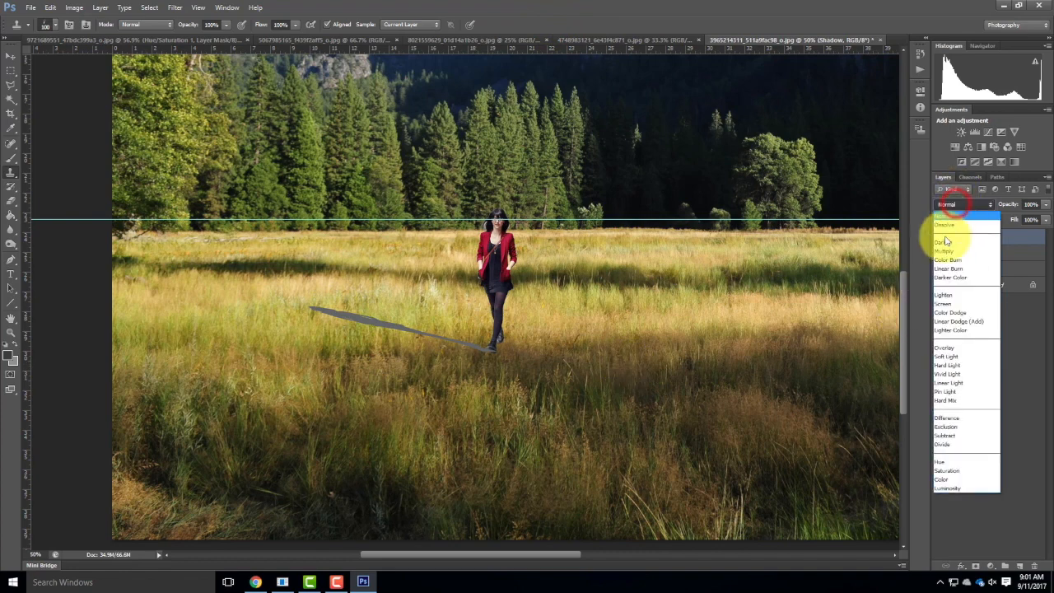
left_click(946, 256)
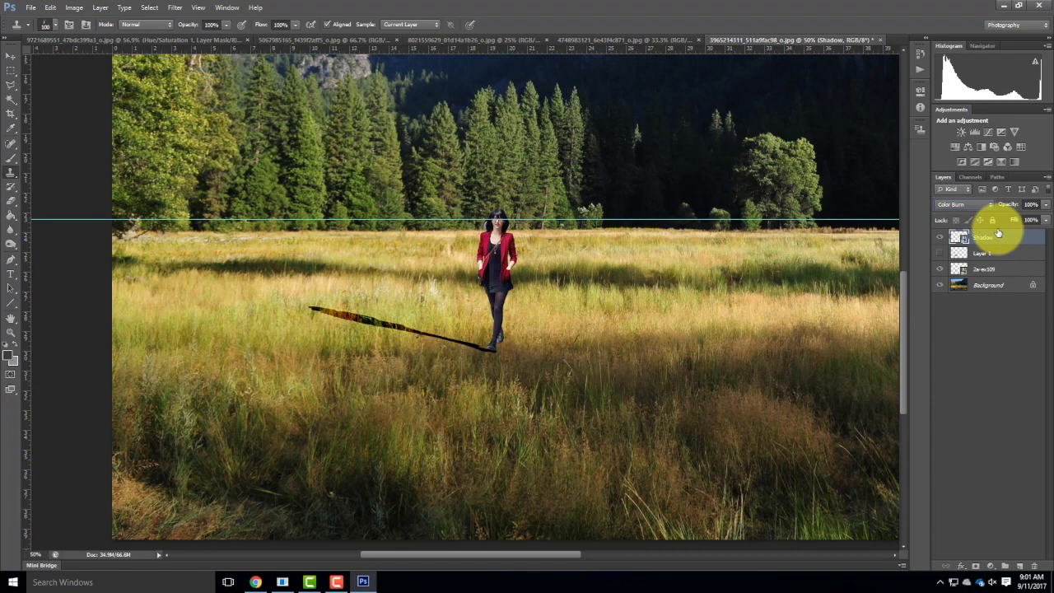
left_click(984, 206)
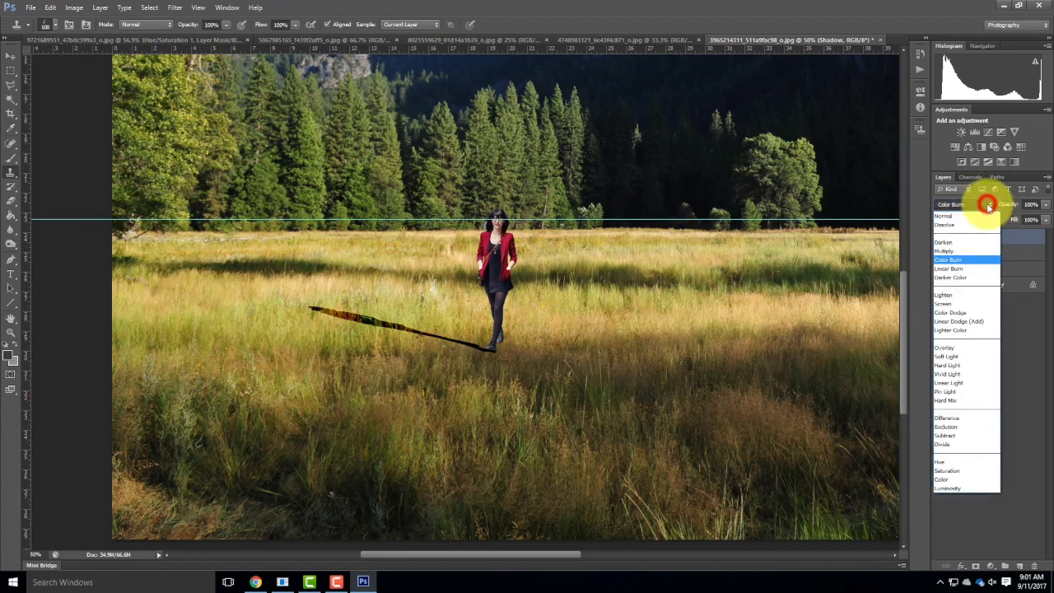
left_click(958, 250)
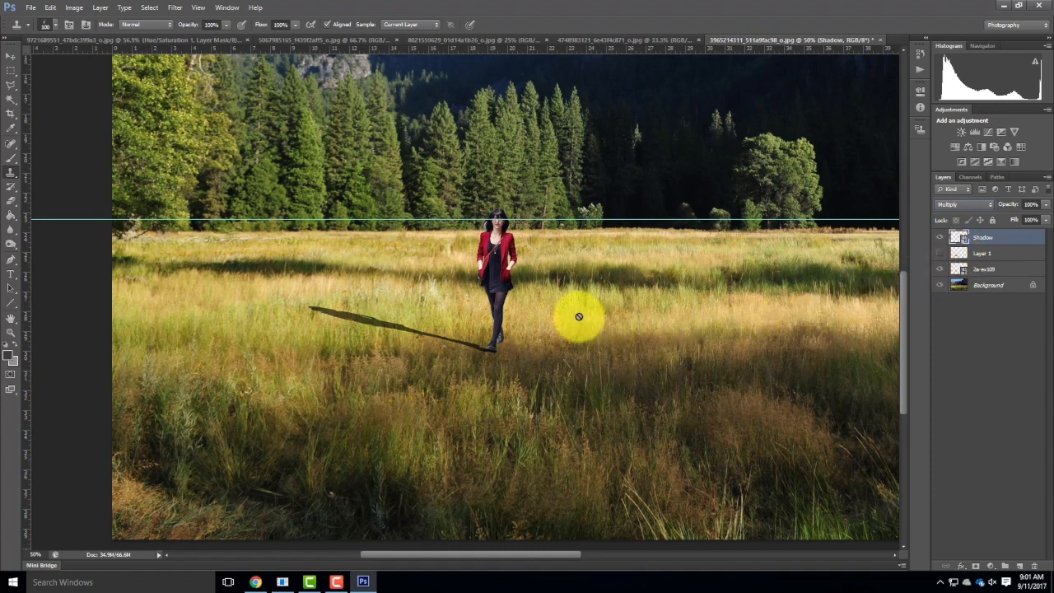
Hide all layers except Shadow so the silhouette stands alone at 200% magnification.
left_click(938, 252)
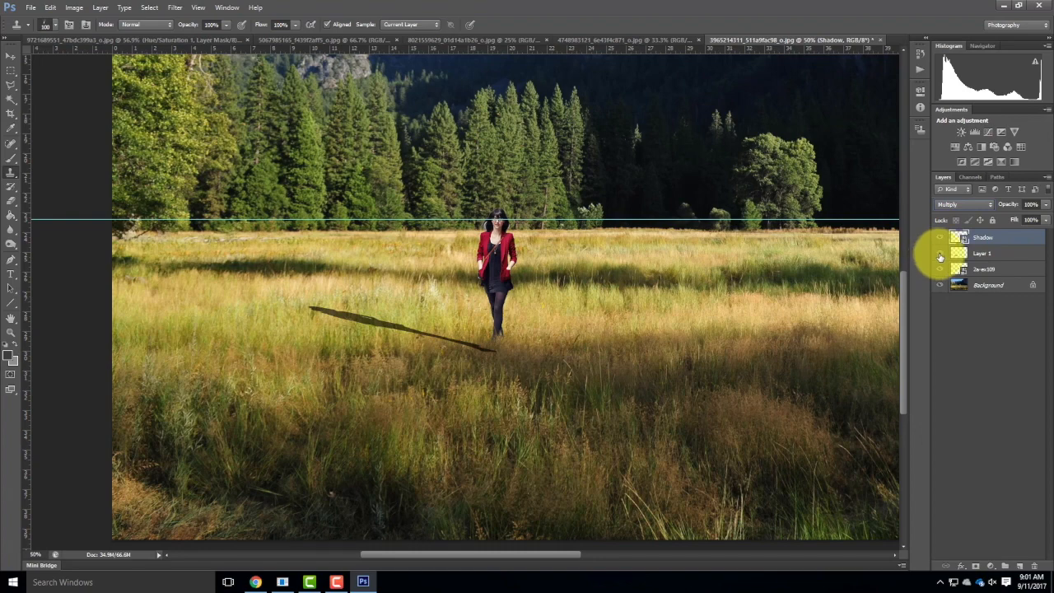
left_click_drag(939, 257, 940, 284)
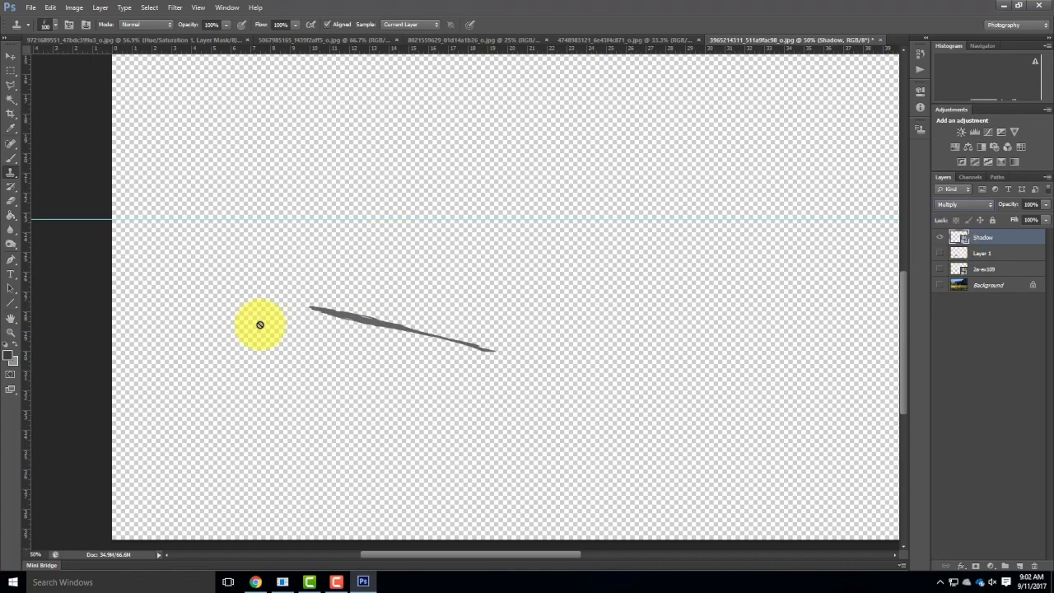
key("ctrl+equal")
key("ctrl+equal")
key("ctrl+equal")
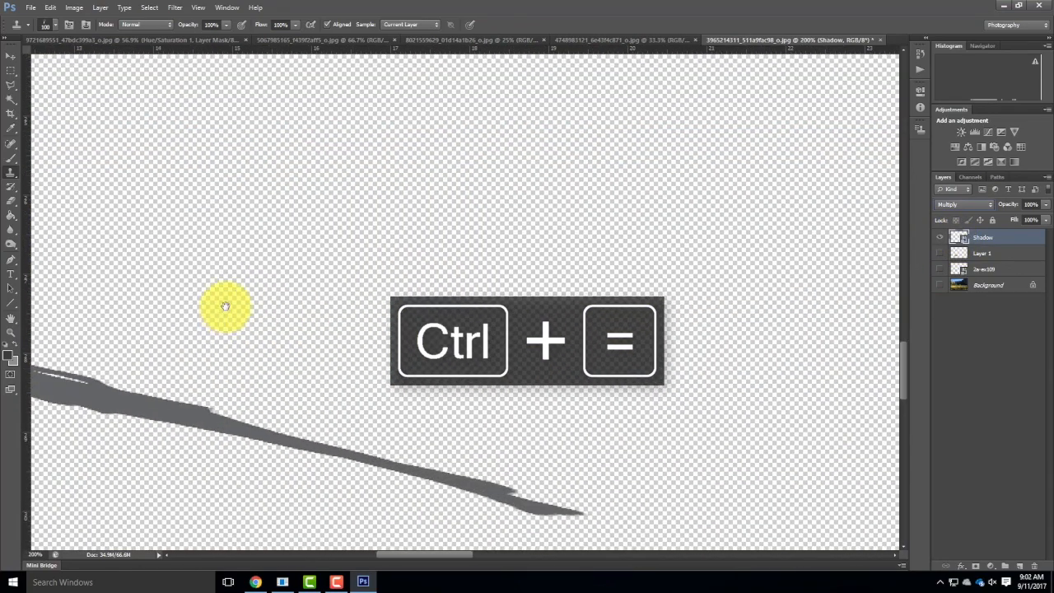
mouse_move(224, 306)
left_mouse_down()
mouse_move(546, 201)
mouse_move(508, 134)
left_mouse_up()
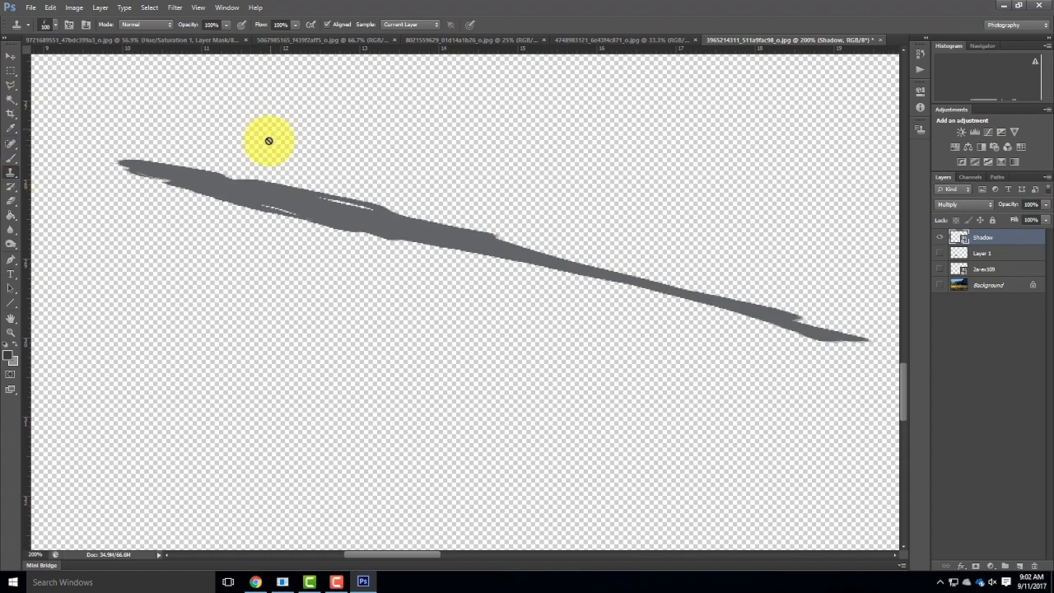
Rasterize the Shadow layer and clone a small grass-shaped tuft onto the silhouette's upper edge.
right_click(983, 238)
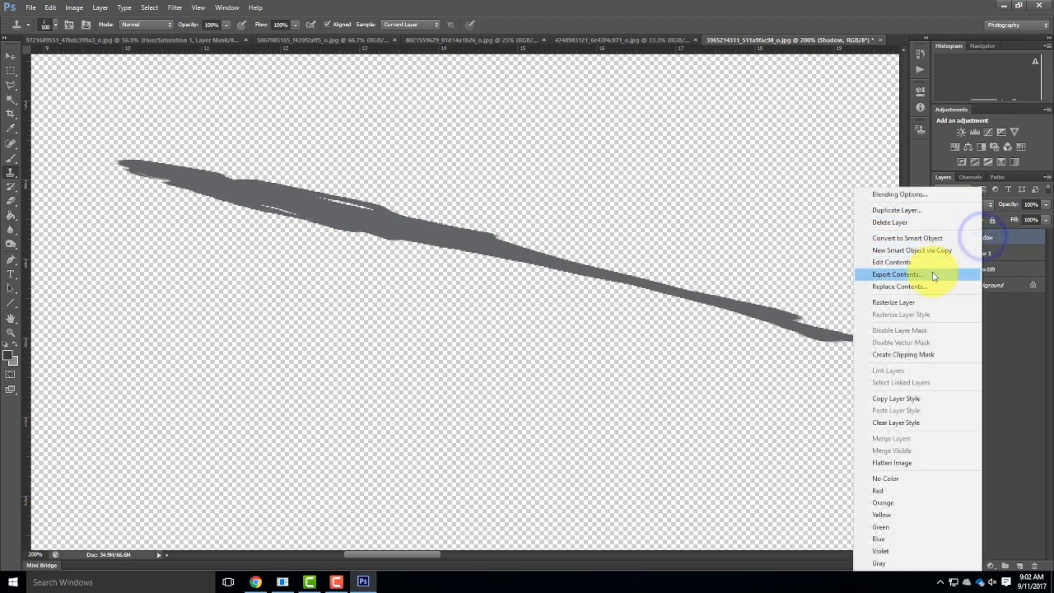
left_click(893, 302)
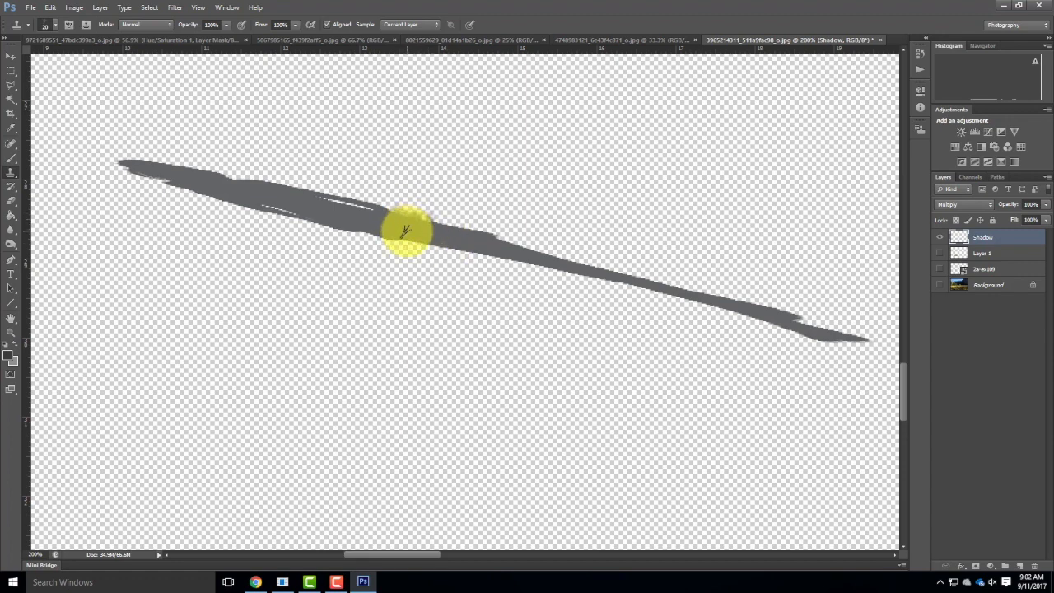
left_click(405, 228)
Select a wide rectangle below the silhouette on the Shadow layer and paint it dark gray as a clone source.
left_click(11, 72)
left_click_drag(85, 318, 612, 502)
scroll(527, 335, "down", 2)
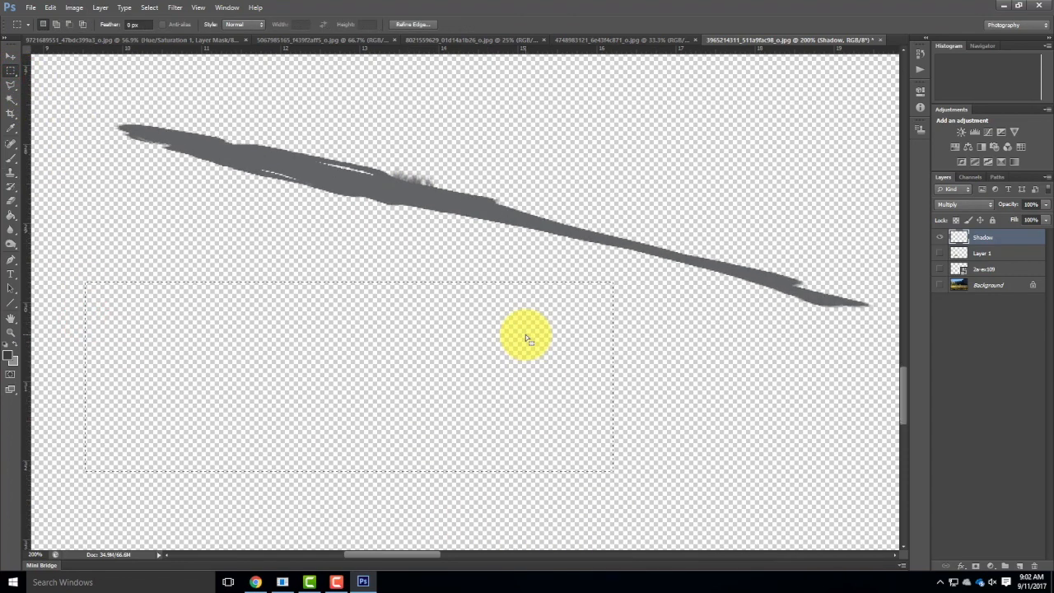
left_click_drag(73, 300, 855, 527)
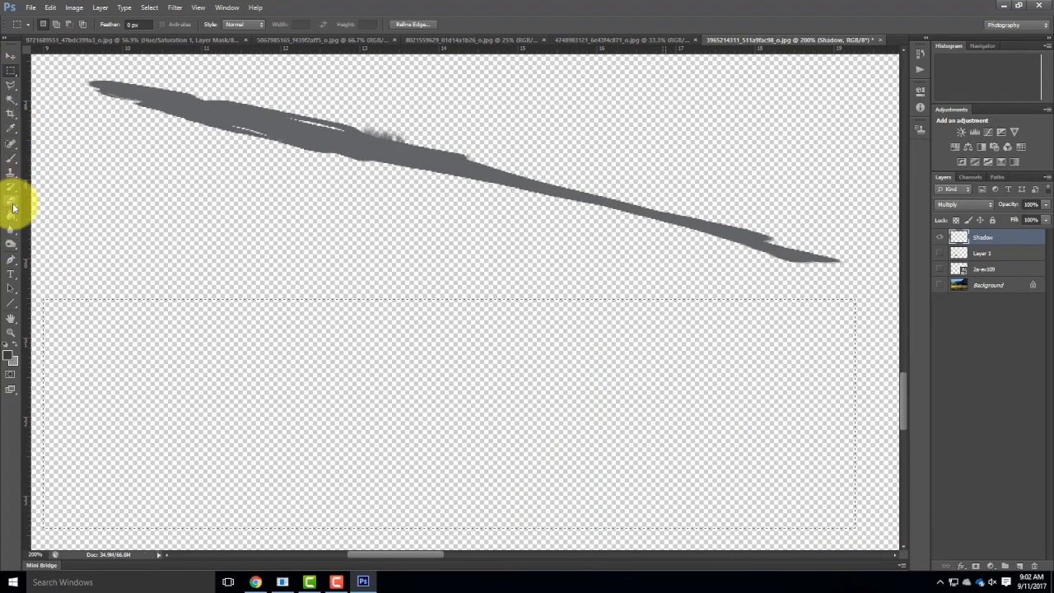
left_click(10, 160)
mouse_move(121, 303)
left_mouse_down()
mouse_move(138, 339)
mouse_move(416, 310)
mouse_move(447, 428)
mouse_move(384, 463)
mouse_move(836, 522)
mouse_move(469, 440)
mouse_move(377, 392)
mouse_move(774, 308)
mouse_move(75, 411)
mouse_move(200, 377)
mouse_move(767, 511)
mouse_move(538, 343)
mouse_move(453, 353)
left_mouse_up()
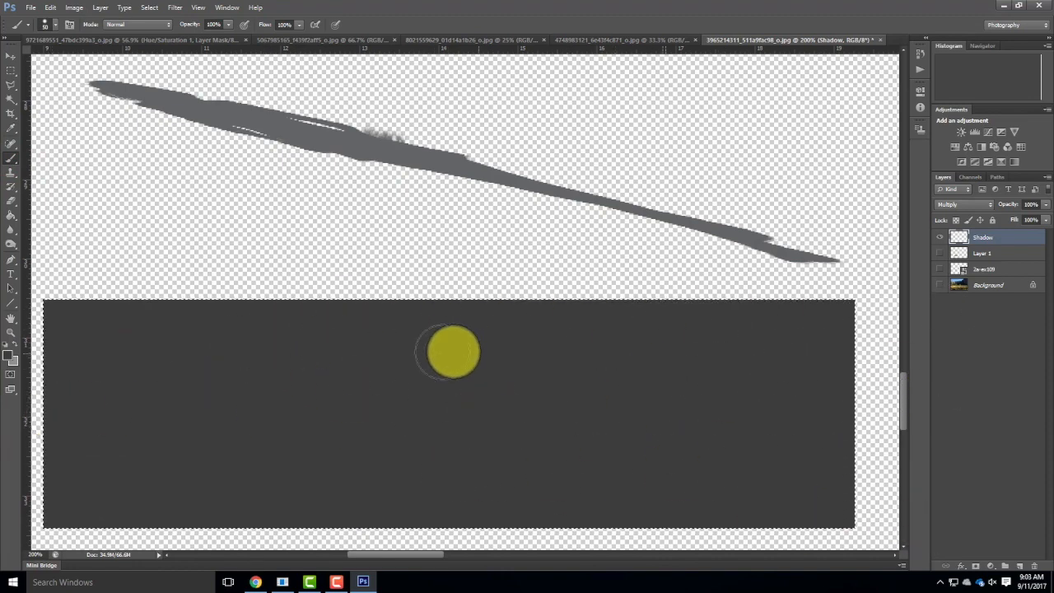
scroll(440, 394, "up", 1)
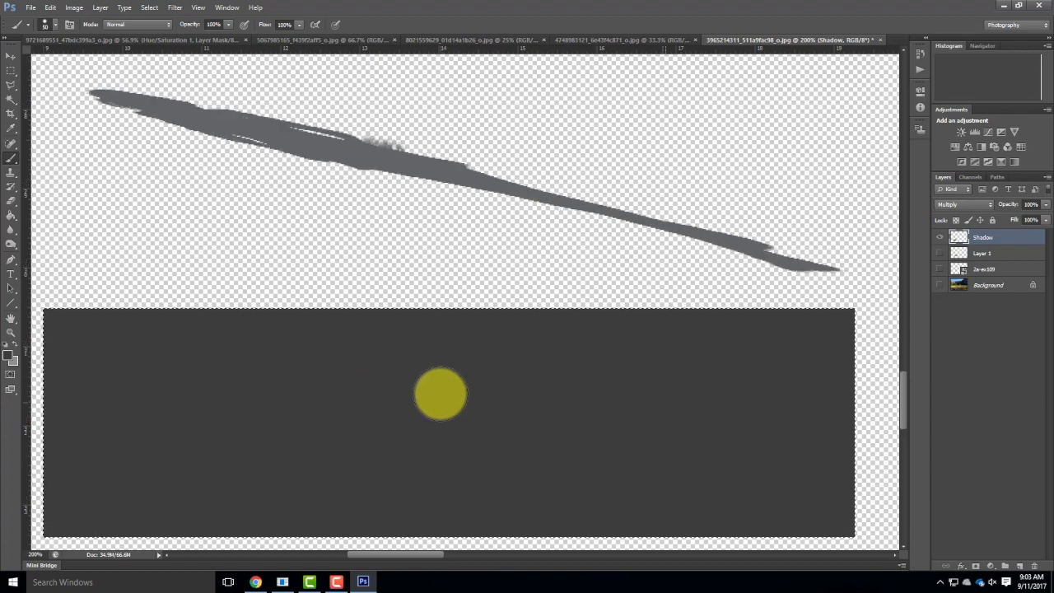
scroll(440, 393, "up", 3)
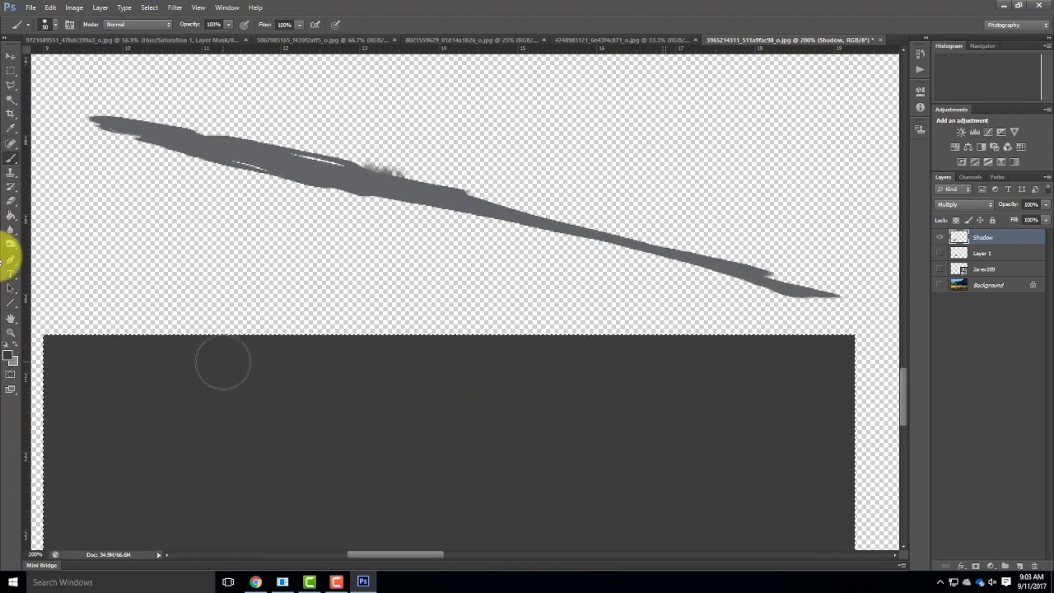
Try cloning the dark gray block onto the silhouette's upper edge, clearing the selection first, and undo the stroke.
left_click(9, 174)
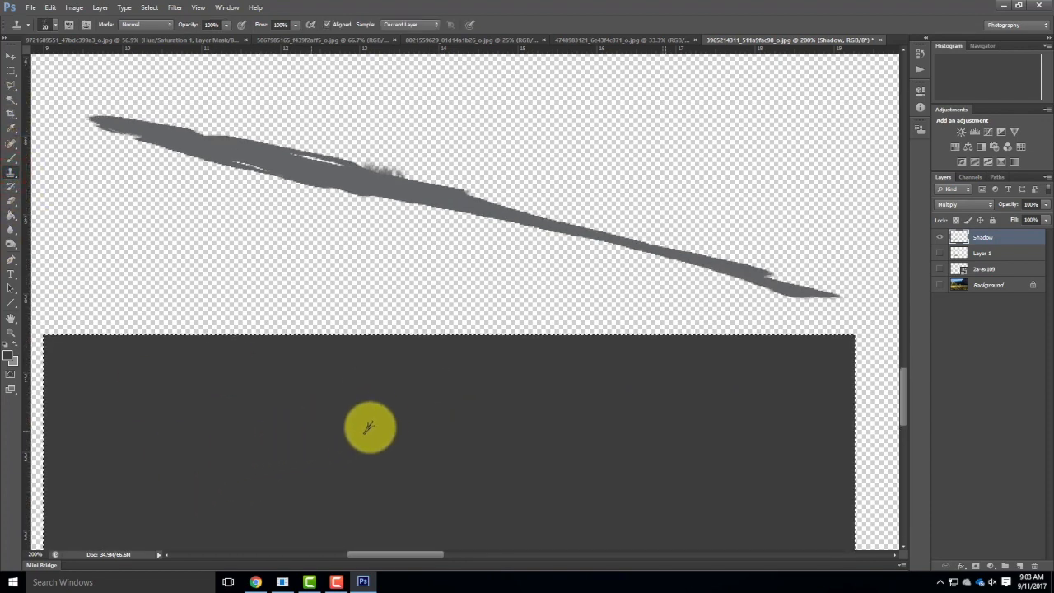
left_click(404, 421, "alt")
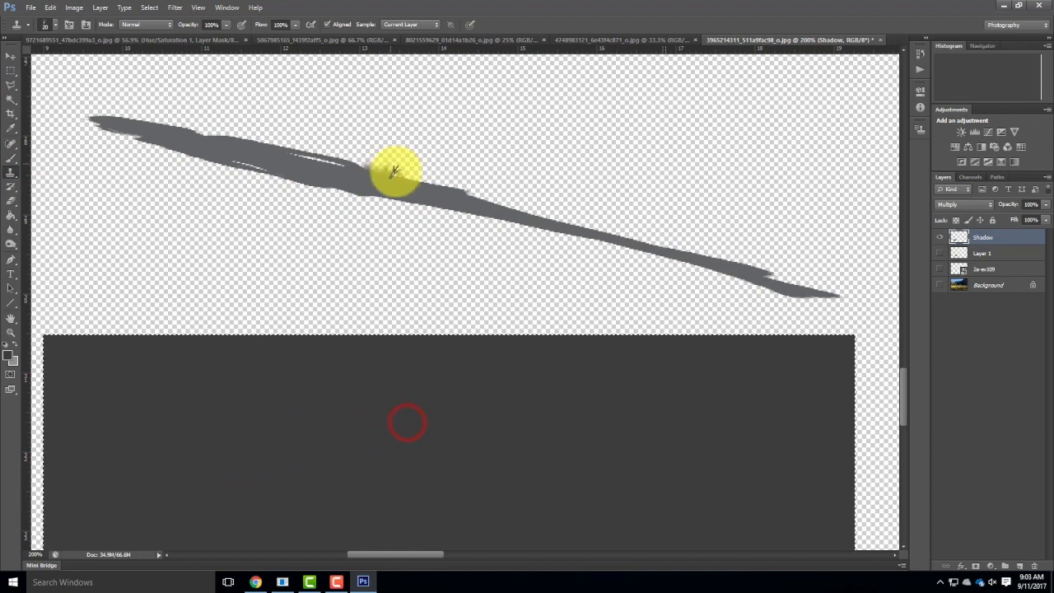
mouse_move(398, 173)
left_mouse_down()
mouse_move(365, 164)
mouse_move(382, 170)
left_mouse_up()
left_click(993, 236)
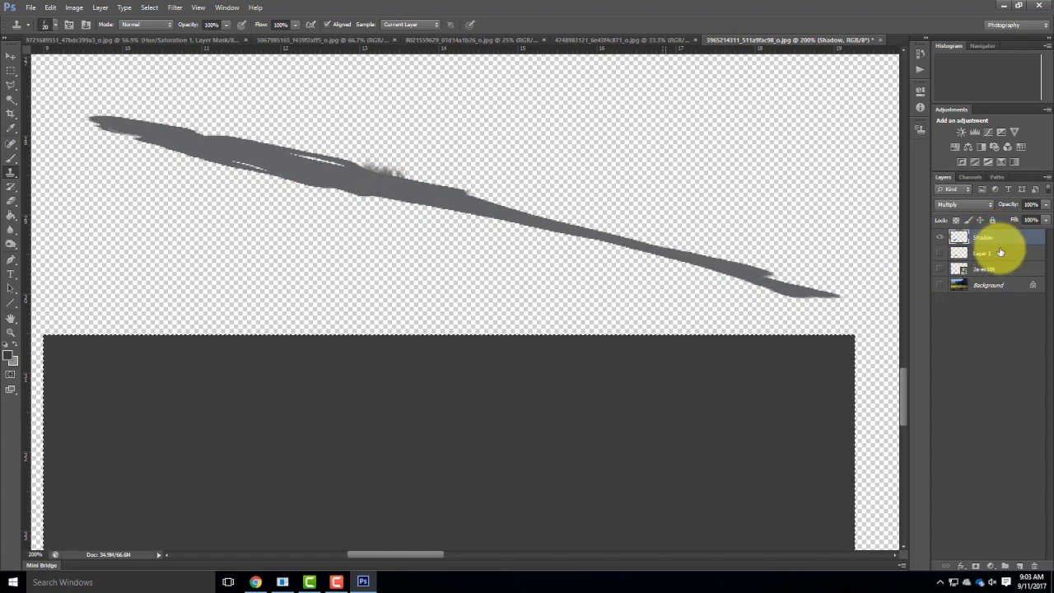
left_click(11, 70)
left_click(118, 199)
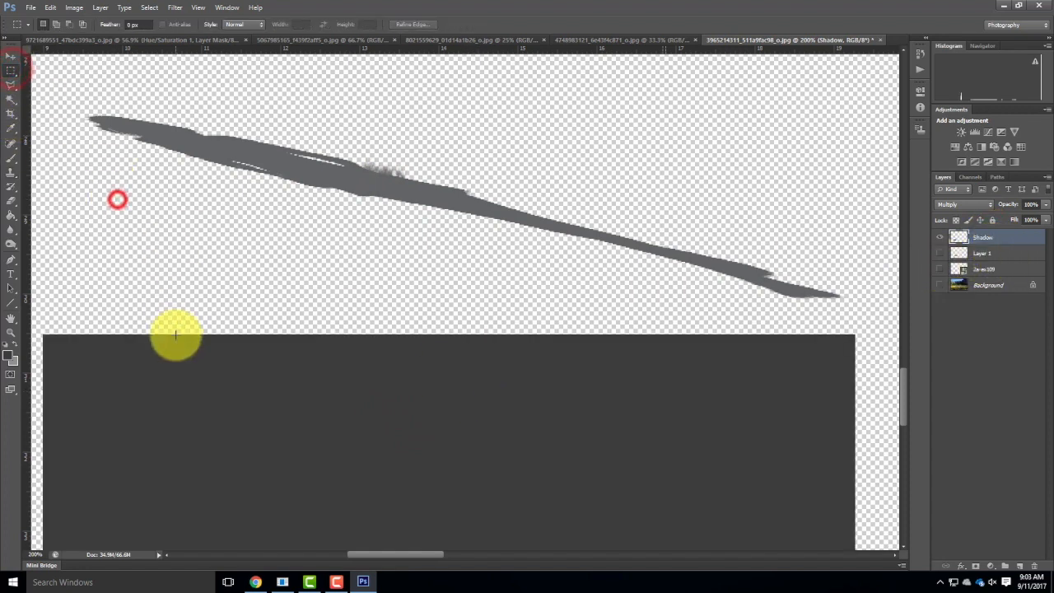
left_click(11, 173)
left_click(391, 413, "alt")
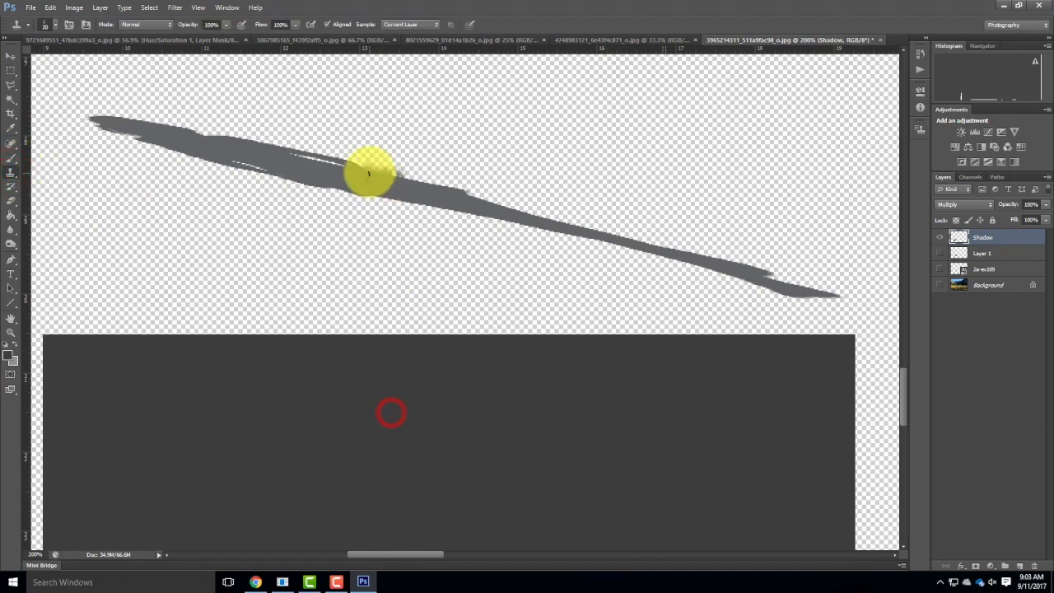
left_click(378, 169)
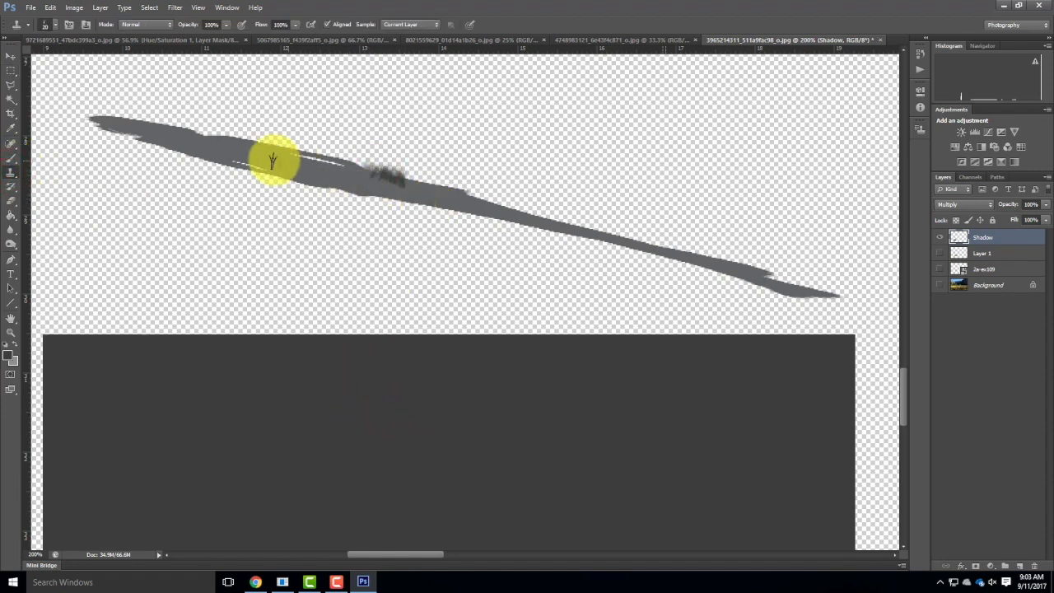
key("ctrl+z")
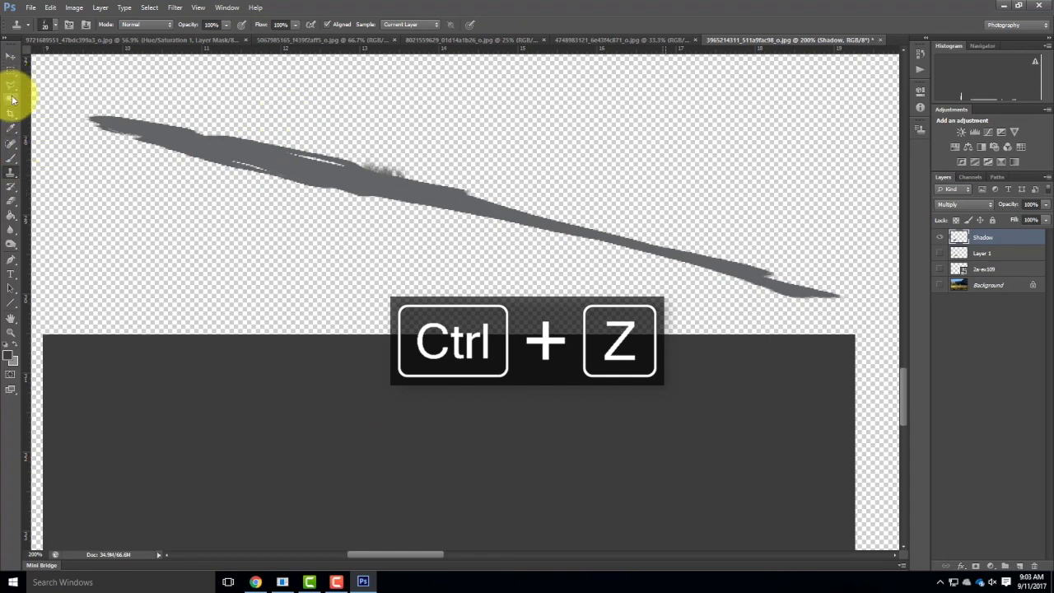
Sample the silhouette's gray and, inside a rectangular selection around the dark block, repaint it with a brush enlarged to 125.
left_click(11, 129)
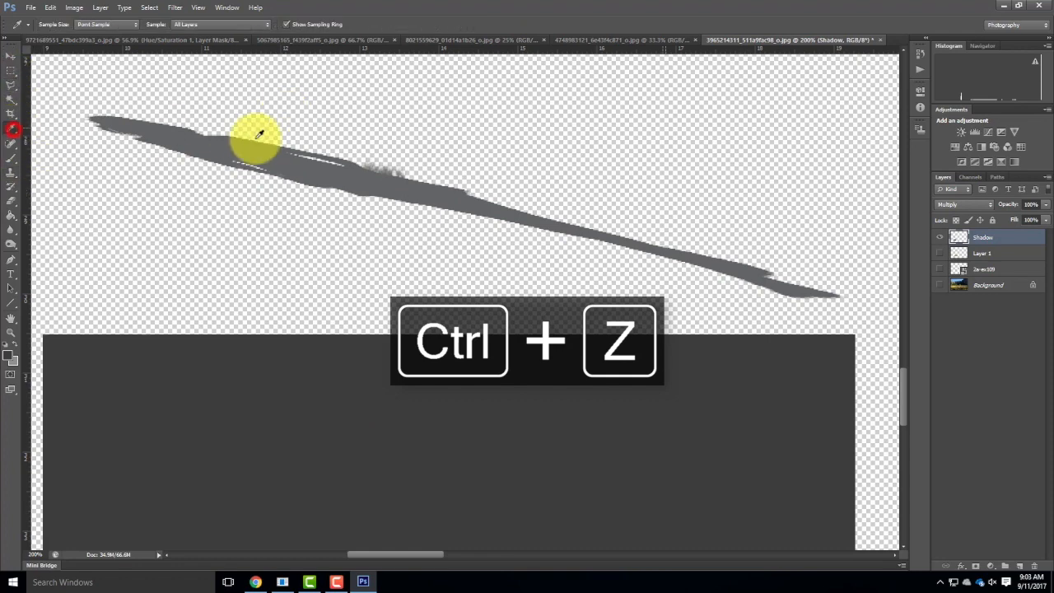
left_click(224, 146)
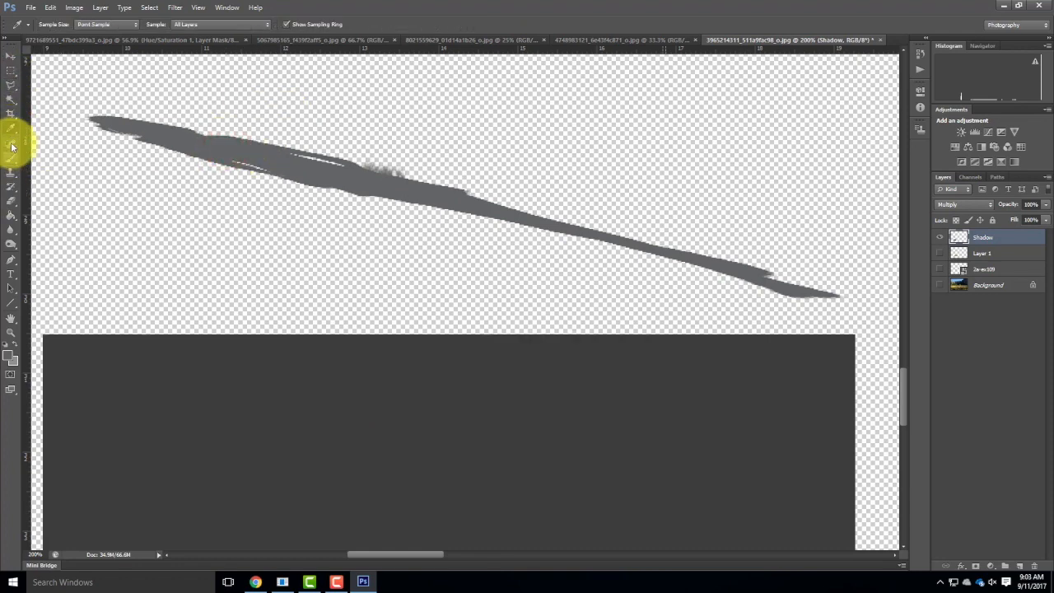
scroll(94, 148, "down", 3)
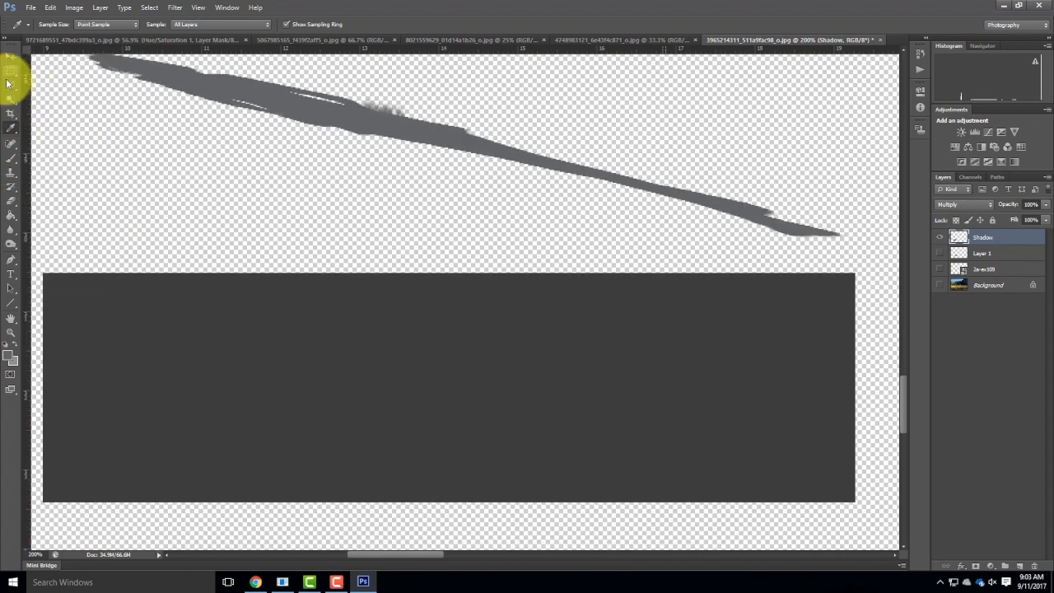
left_click(11, 71)
left_click_drag(37, 268, 866, 504)
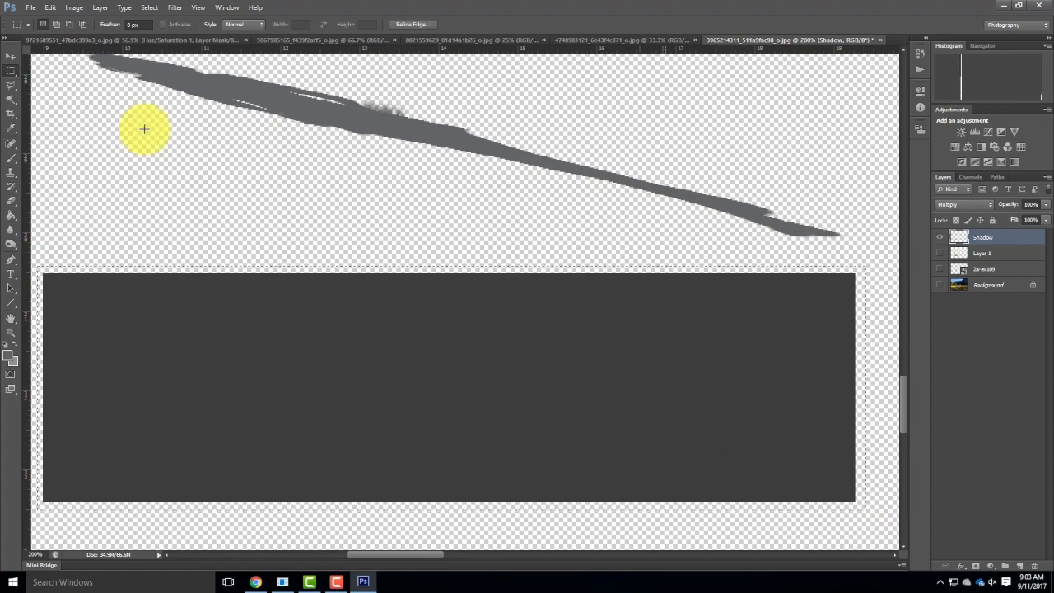
left_click(11, 159)
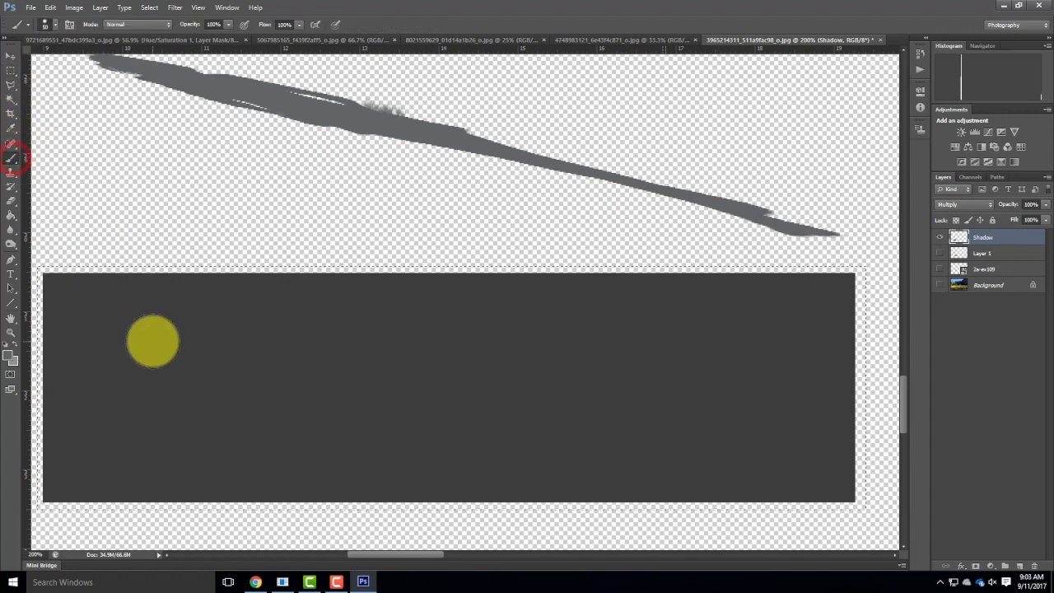
key("bracketright")
key("bracketright")
key("bracketright")
key("bracketright")
key("bracketright")
key("bracketright")
mouse_move(51, 234)
left_mouse_down()
mouse_move(379, 304)
mouse_move(348, 376)
mouse_move(511, 419)
mouse_move(403, 501)
mouse_move(537, 489)
mouse_move(579, 431)
mouse_move(812, 308)
mouse_move(328, 380)
mouse_move(820, 393)
mouse_move(749, 331)
mouse_move(388, 329)
mouse_move(654, 329)
mouse_move(322, 272)
left_mouse_up()
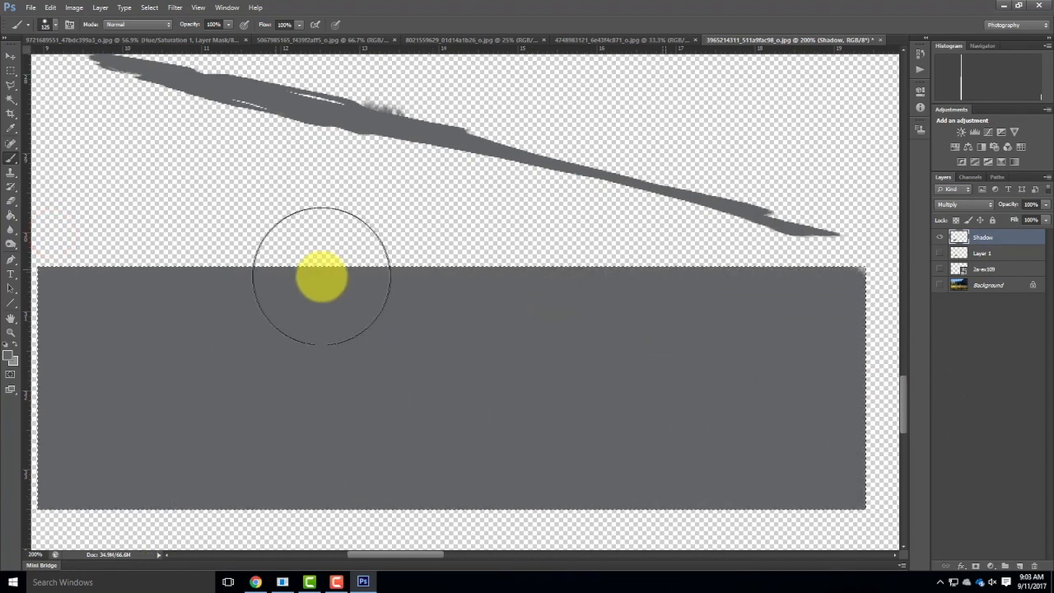
Clear the selection, sample the dark gray block with the Clone Stamp, and clone grass-shaped tufts along the silhouette's upper edge.
left_click(11, 70)
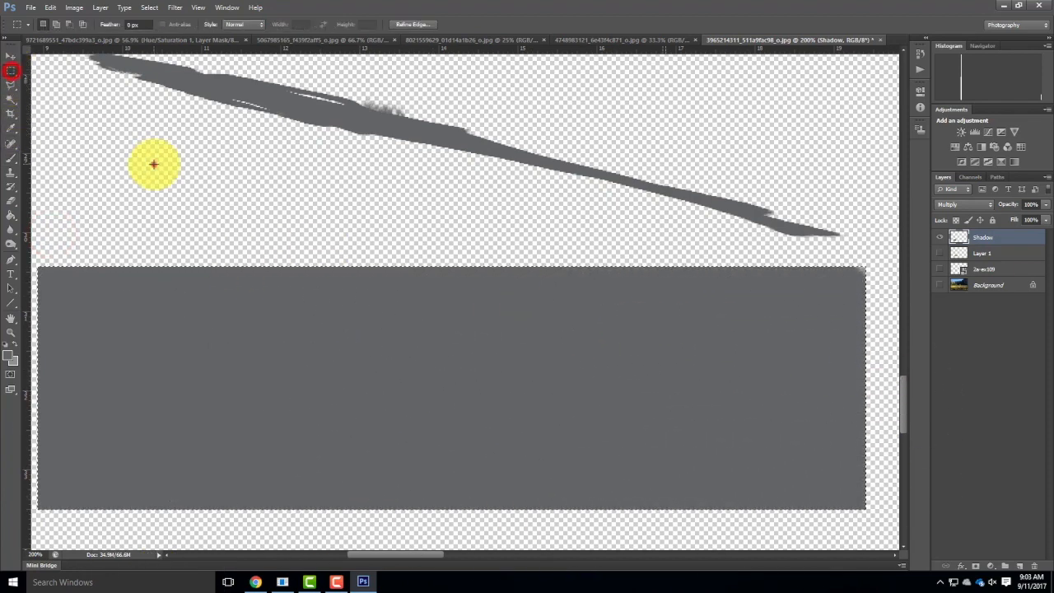
left_click(154, 164)
left_click(11, 176)
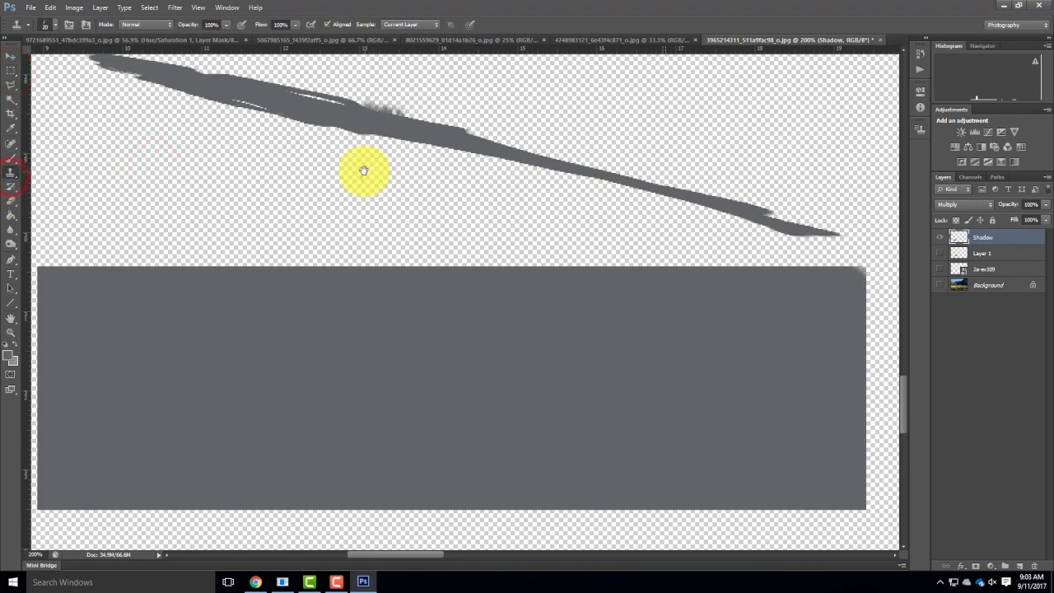
left_click_drag(363, 170, 370, 242)
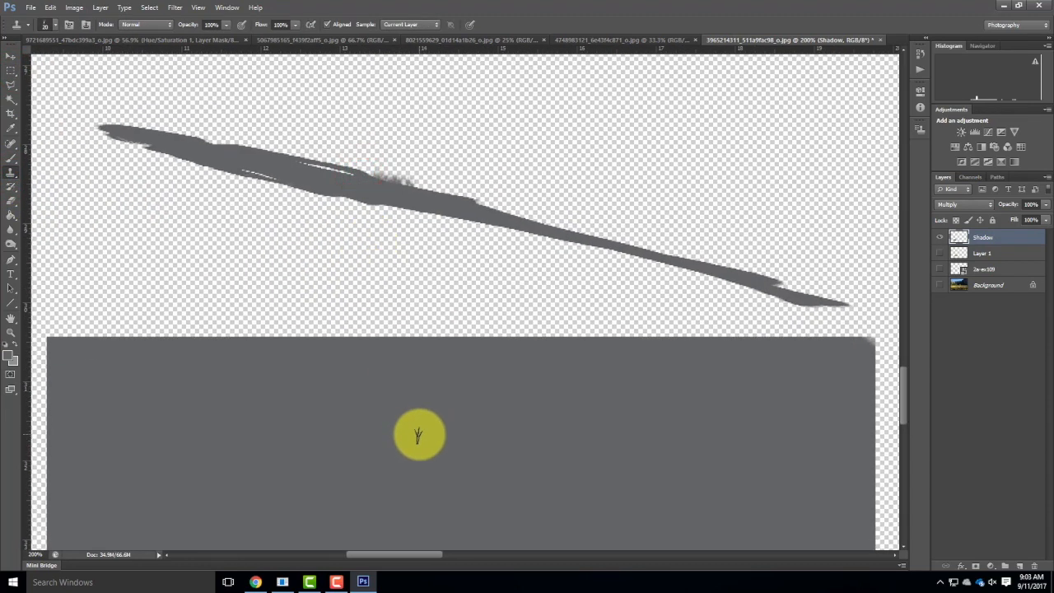
left_click(422, 442, "alt")
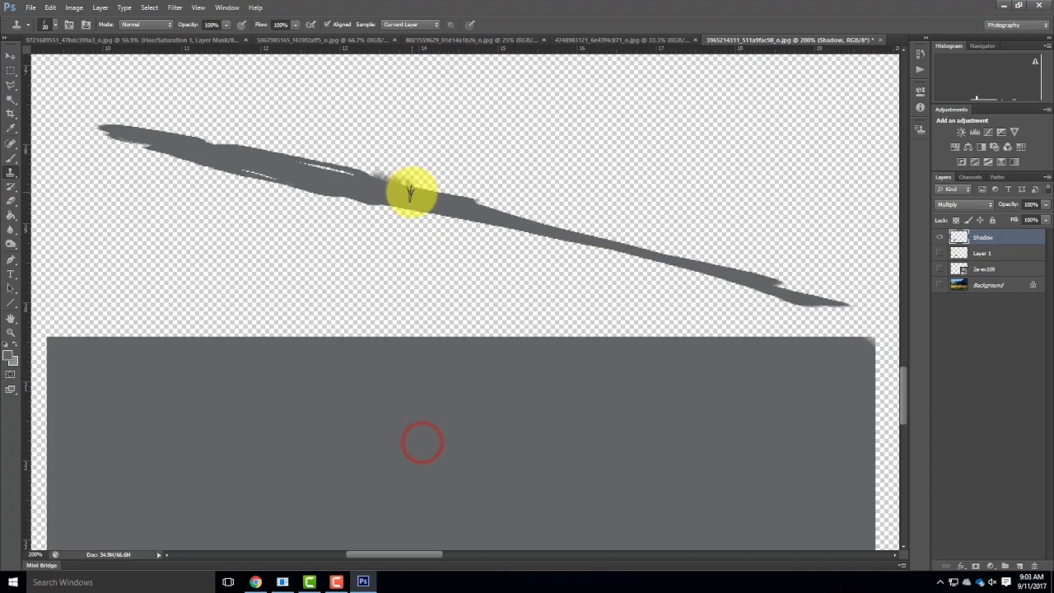
mouse_move(398, 181)
left_mouse_down()
mouse_move(323, 153)
mouse_move(364, 168)
mouse_move(289, 159)
left_mouse_up()
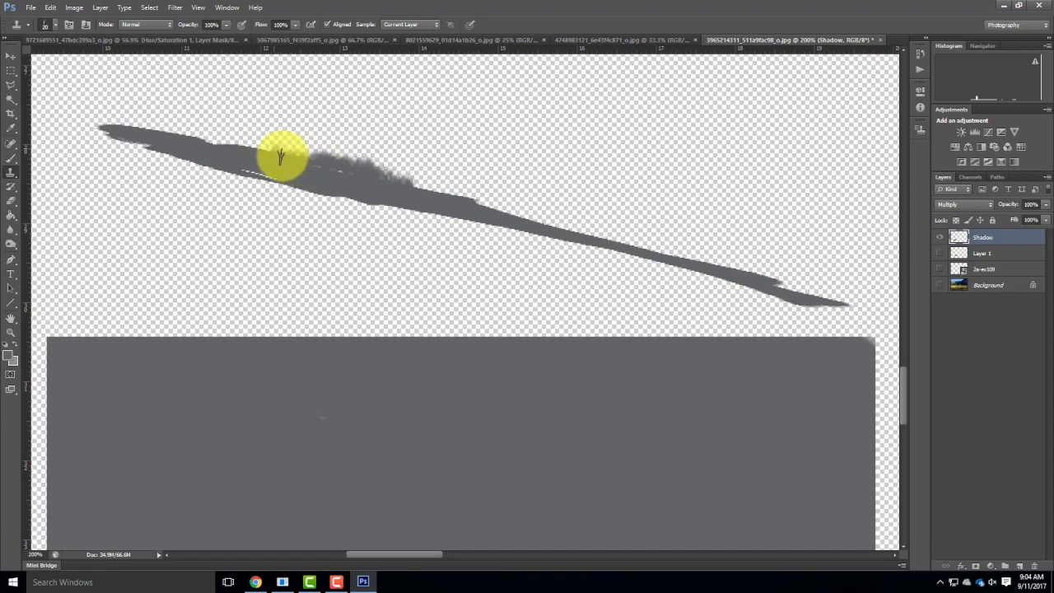
left_click_drag(255, 150, 229, 144)
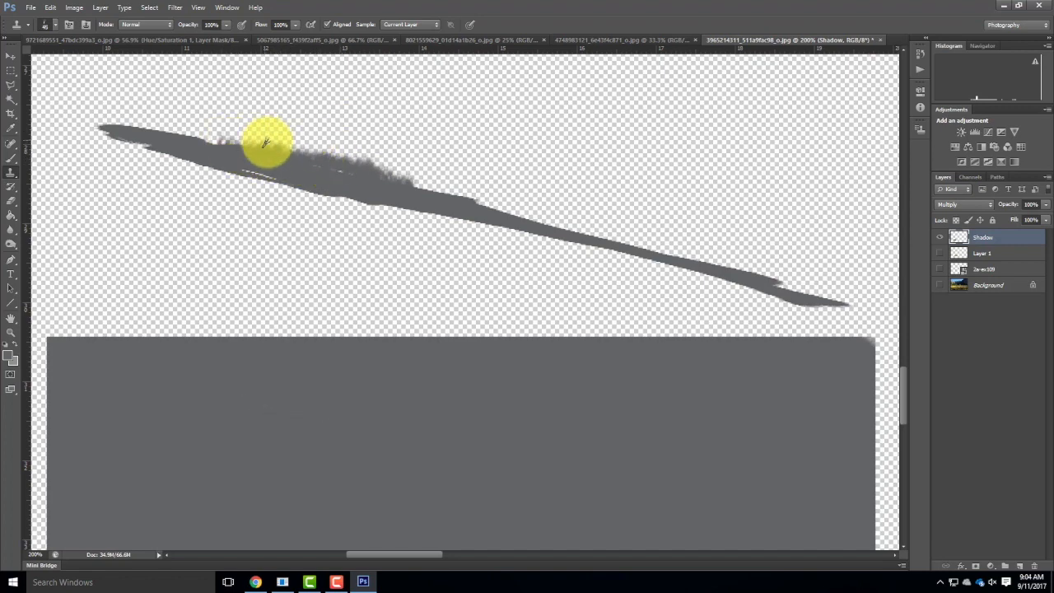
Clone longer gray grass blades along the silhouette's full upper and lower edges with the grass brush at size 45.
mouse_move(233, 141)
left_mouse_down()
mouse_move(265, 148)
mouse_move(197, 147)
mouse_move(217, 144)
mouse_move(94, 122)
mouse_move(208, 130)
mouse_move(204, 140)
mouse_move(236, 152)
mouse_move(363, 175)
mouse_move(340, 175)
mouse_move(288, 158)
mouse_move(410, 175)
mouse_move(423, 185)
mouse_move(399, 192)
mouse_move(487, 210)
mouse_move(443, 207)
mouse_move(479, 204)
mouse_move(429, 192)
mouse_move(472, 208)
left_mouse_up()
mouse_move(545, 226)
left_mouse_down()
mouse_move(506, 214)
mouse_move(572, 231)
mouse_move(505, 209)
mouse_move(532, 226)
mouse_move(516, 211)
mouse_move(246, 193)
mouse_move(118, 140)
mouse_move(183, 171)
left_mouse_up()
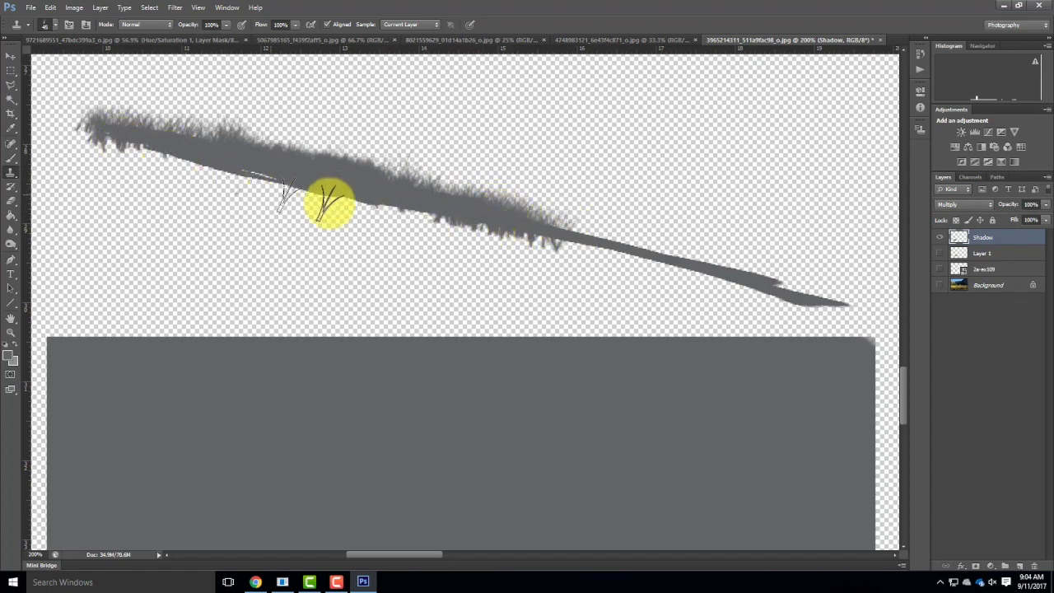
mouse_move(561, 234)
left_mouse_down()
mouse_move(639, 247)
mouse_move(654, 261)
mouse_move(705, 256)
mouse_move(628, 258)
mouse_move(650, 265)
mouse_move(668, 253)
mouse_move(715, 275)
mouse_move(700, 271)
mouse_move(757, 274)
mouse_move(726, 264)
mouse_move(862, 308)
mouse_move(685, 246)
mouse_move(629, 252)
mouse_move(669, 262)
mouse_move(603, 253)
mouse_move(580, 240)
mouse_move(621, 243)
mouse_move(434, 186)
mouse_move(446, 194)
mouse_move(339, 169)
mouse_move(348, 180)
mouse_move(295, 151)
mouse_move(275, 151)
mouse_move(341, 177)
mouse_move(408, 181)
mouse_move(260, 170)
mouse_move(245, 152)
mouse_move(190, 147)
mouse_move(211, 142)
mouse_move(174, 129)
mouse_move(114, 127)
mouse_move(247, 148)
left_mouse_up()
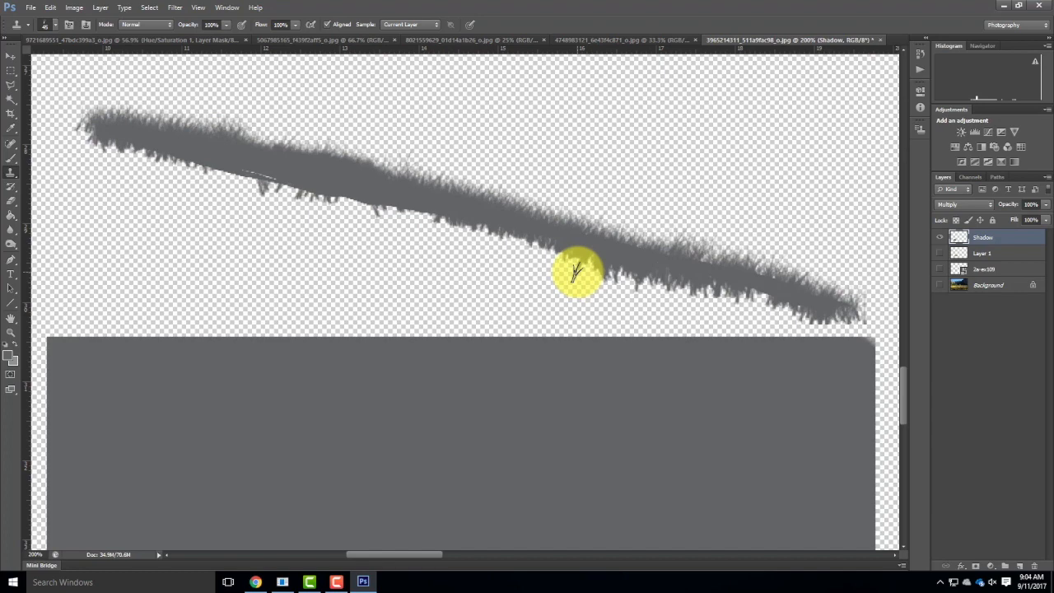
Select a rectangle enclosing the dark gray block and set the foreground color to white (ffffff).
scroll(537, 148, "down", 4)
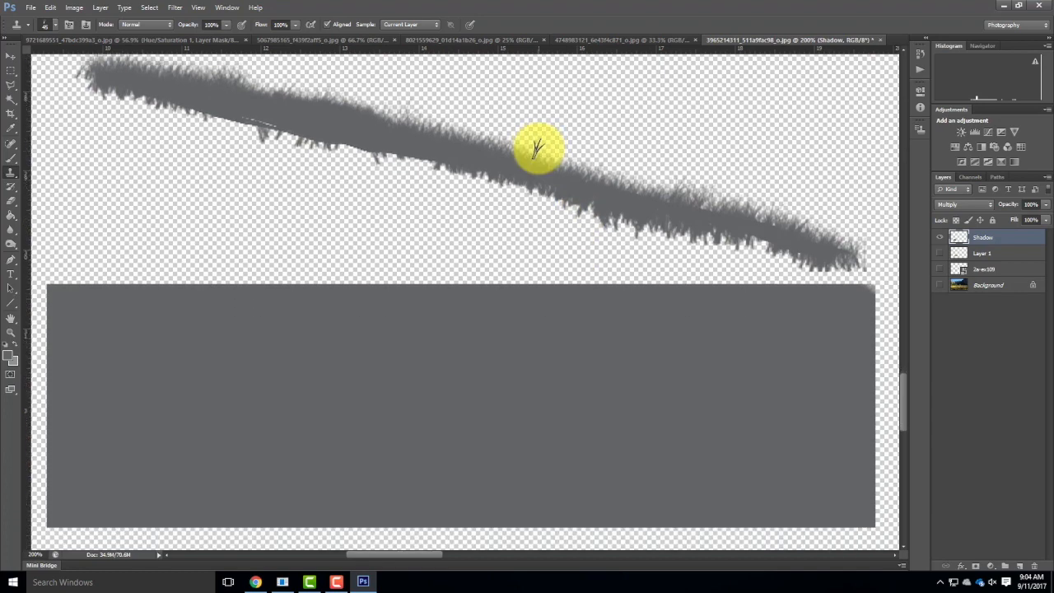
left_click(9, 72)
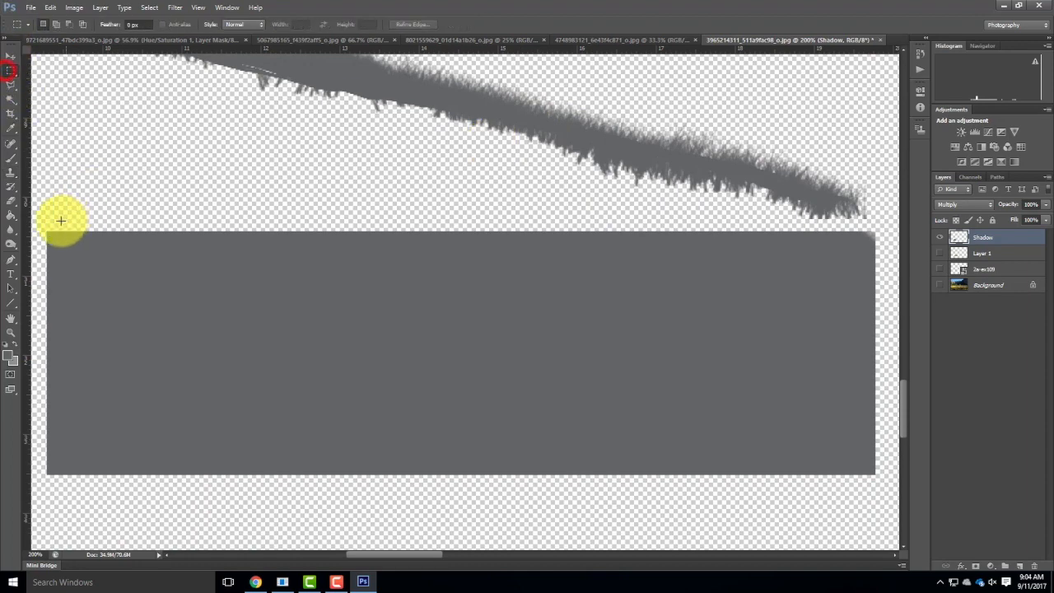
left_click_drag(42, 224, 834, 508)
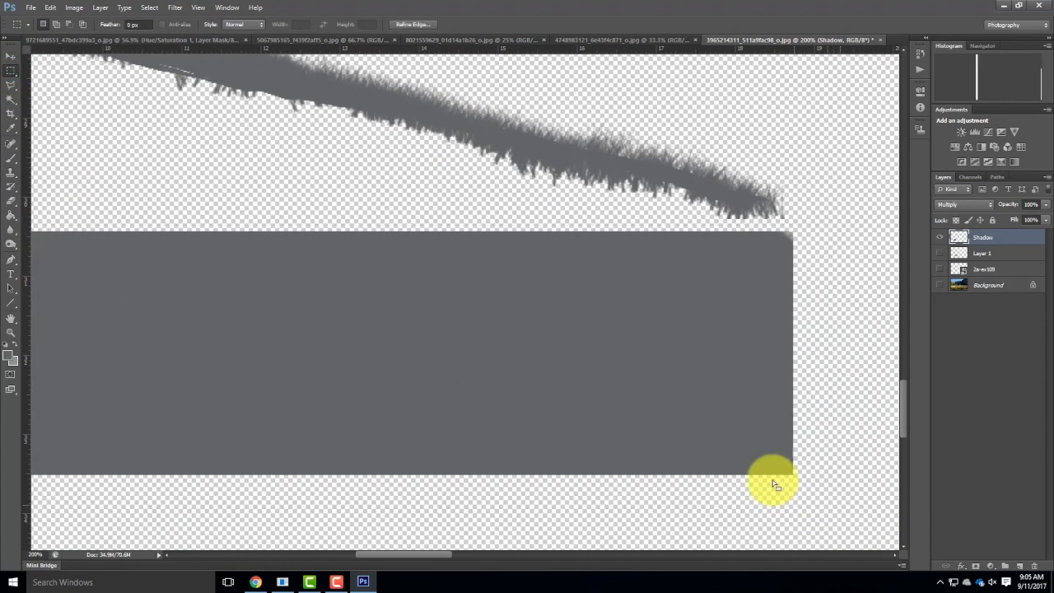
left_click(9, 356)
left_click_drag(378, 180, 367, 141)
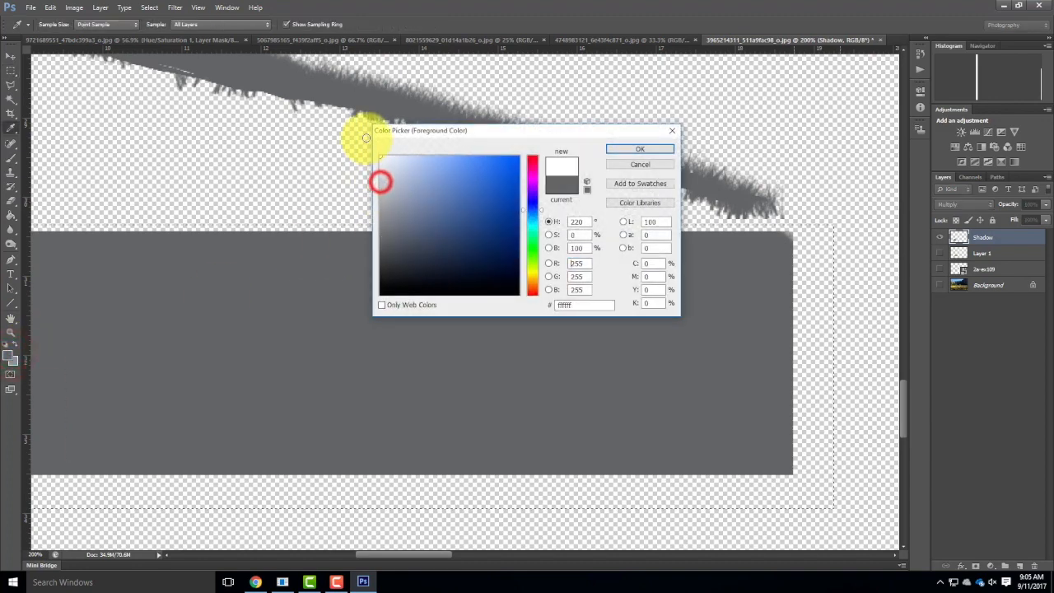
left_click(642, 149)
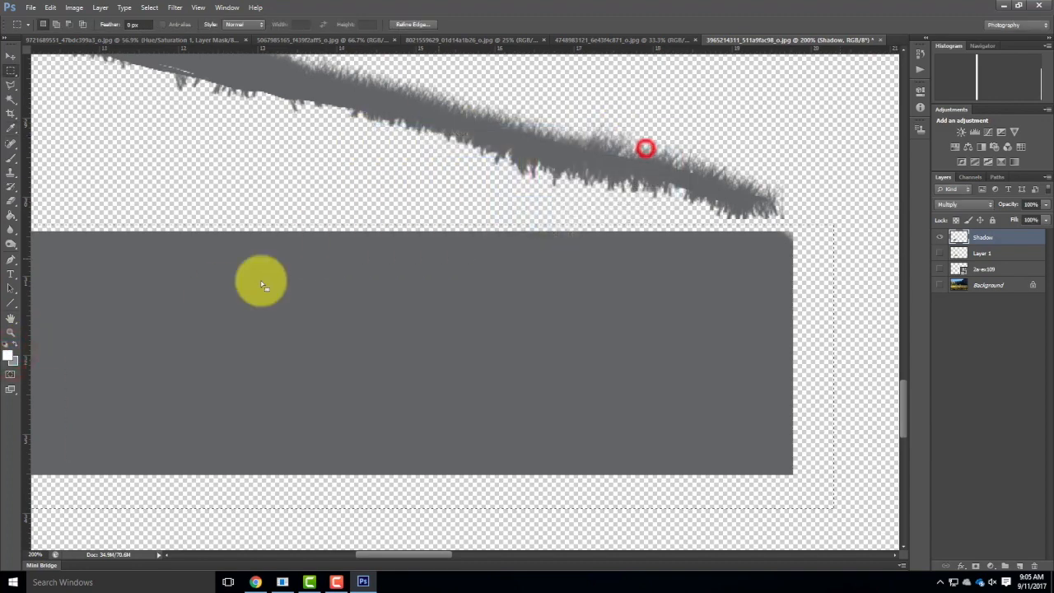
Paint the selected rectangle solid white with the Brush at size 125 and clear the selection.
left_click(10, 161)
mouse_move(195, 290)
left_mouse_down()
mouse_move(281, 265)
mouse_move(139, 236)
mouse_move(316, 285)
mouse_move(474, 351)
mouse_move(157, 520)
mouse_move(677, 481)
mouse_move(856, 496)
mouse_move(681, 420)
mouse_move(364, 373)
mouse_move(803, 278)
mouse_move(183, 264)
left_mouse_up()
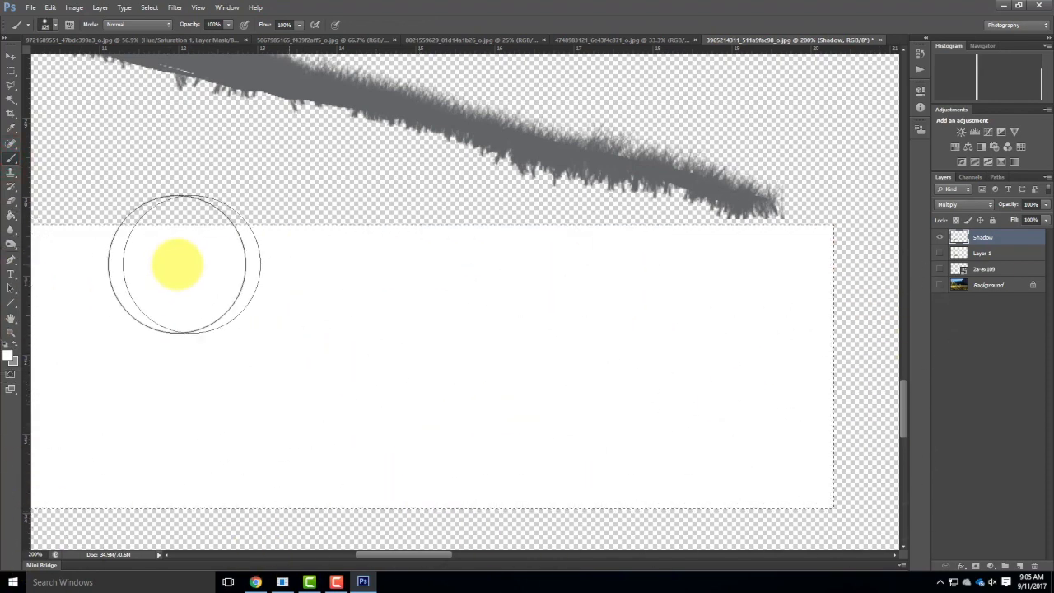
key("space")
mouse_move(268, 350)
left_mouse_down()
mouse_move(445, 364)
mouse_move(426, 358)
left_mouse_up()
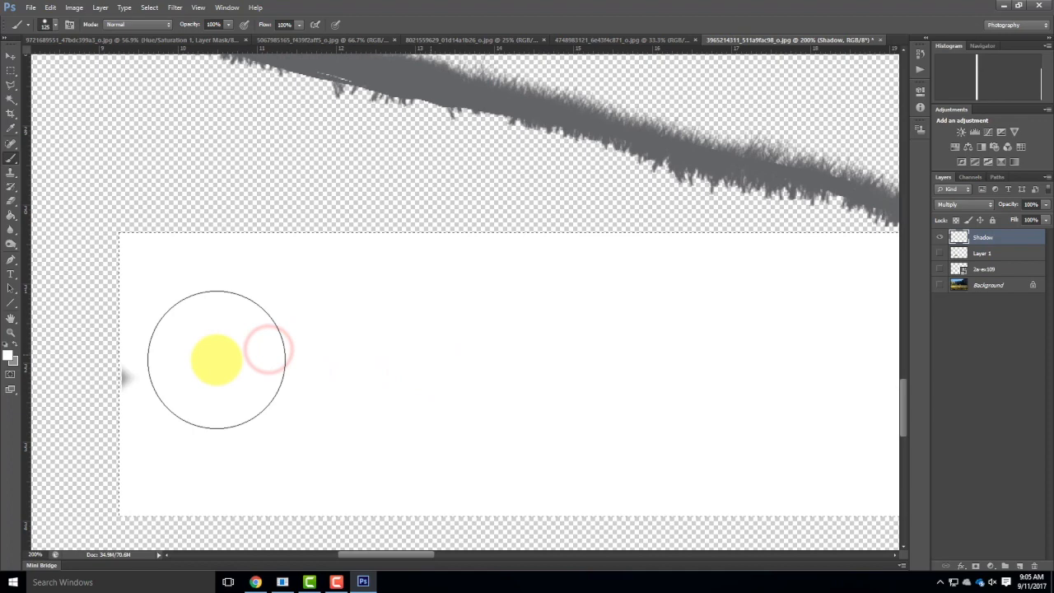
left_click(10, 72)
left_click(181, 186)
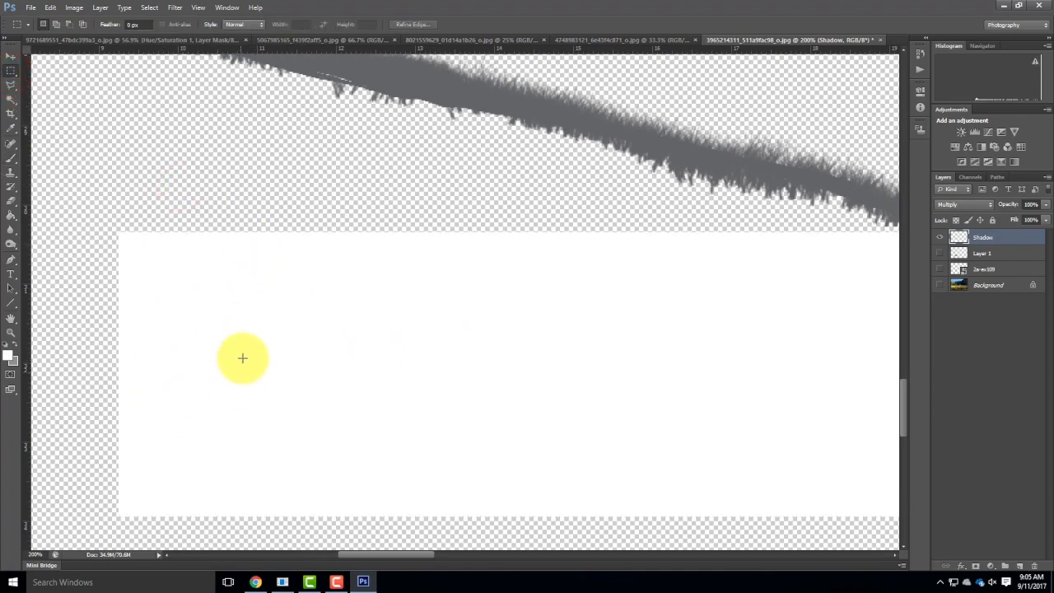
Sample the white block with the Clone Stamp and clone white grass blades over the silhouette's entire lower edge.
scroll(240, 357, "up", 2)
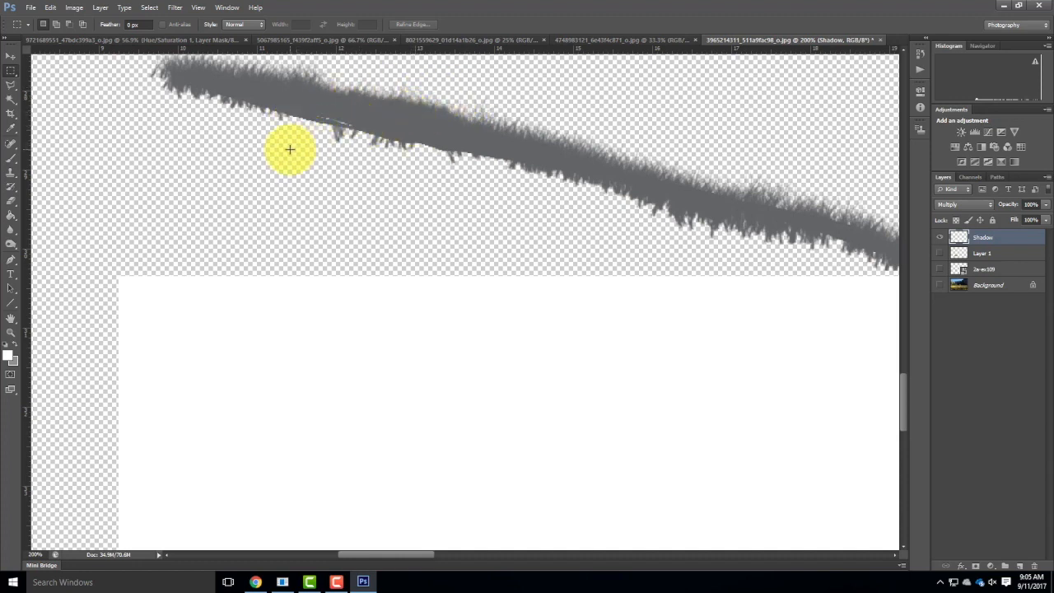
scroll(410, 229, "down", 1)
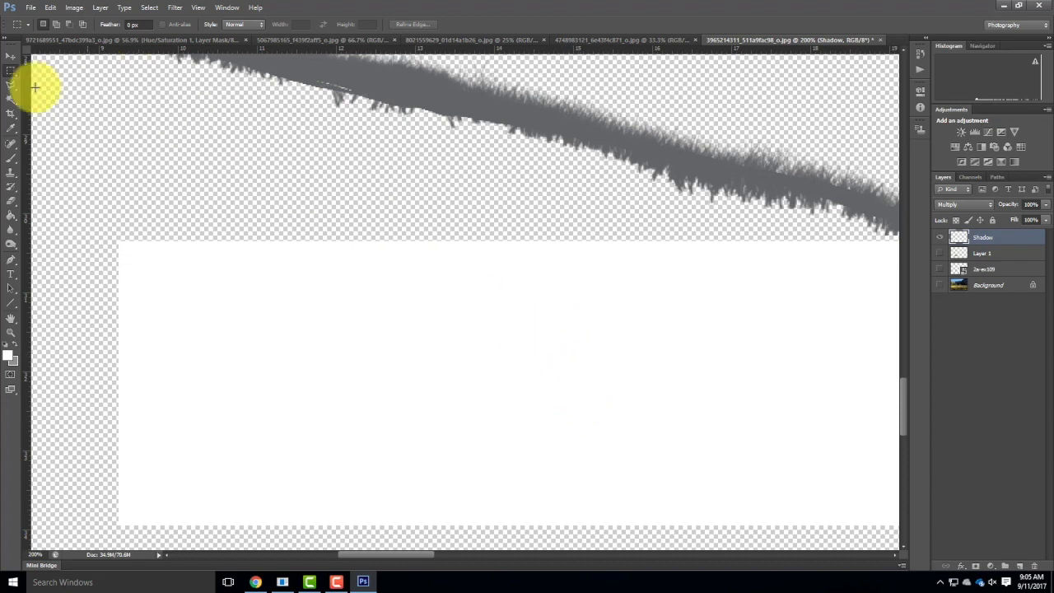
left_click(13, 174)
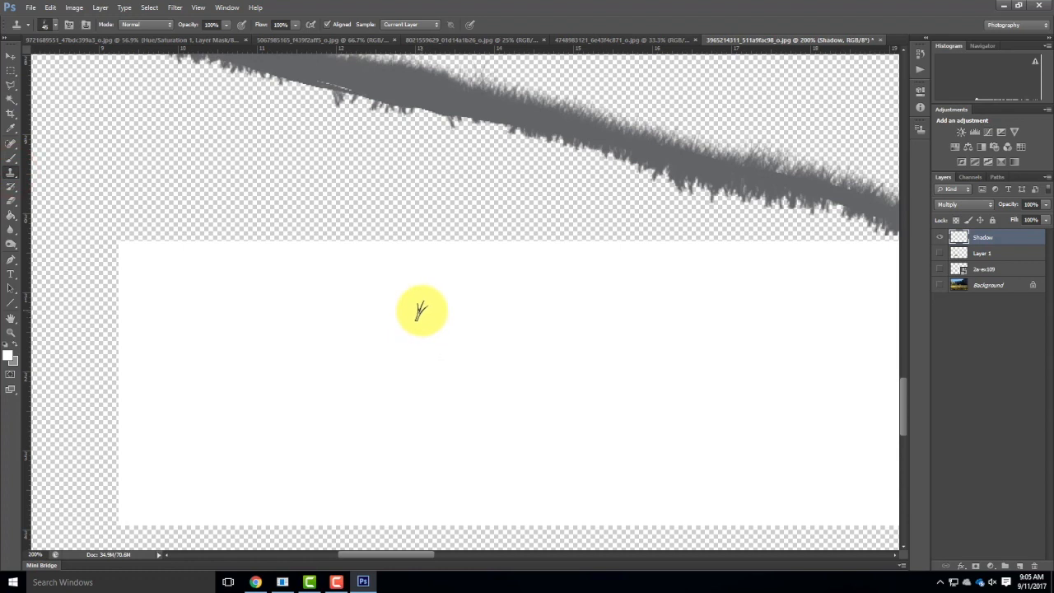
left_click(443, 339, "alt")
mouse_move(447, 122)
left_mouse_down()
mouse_move(349, 105)
mouse_move(403, 109)
mouse_move(371, 93)
mouse_move(435, 110)
mouse_move(348, 107)
mouse_move(307, 87)
mouse_move(332, 86)
mouse_move(341, 93)
mouse_move(287, 85)
mouse_move(295, 104)
mouse_move(316, 96)
mouse_move(187, 64)
left_mouse_up()
left_click_drag(376, 201, 477, 307)
left_click(313, 182)
left_click_drag(276, 163, 242, 154)
mouse_move(549, 231)
left_mouse_down()
mouse_move(574, 236)
mouse_move(526, 238)
mouse_move(649, 260)
mouse_move(570, 234)
mouse_move(731, 268)
mouse_move(652, 253)
mouse_move(754, 288)
left_mouse_up()
mouse_move(819, 276)
left_mouse_down()
mouse_move(575, 205)
mouse_move(579, 233)
mouse_move(698, 257)
mouse_move(639, 243)
mouse_move(676, 241)
mouse_move(716, 252)
mouse_move(720, 266)
mouse_move(786, 265)
mouse_move(713, 260)
mouse_move(734, 281)
left_mouse_up()
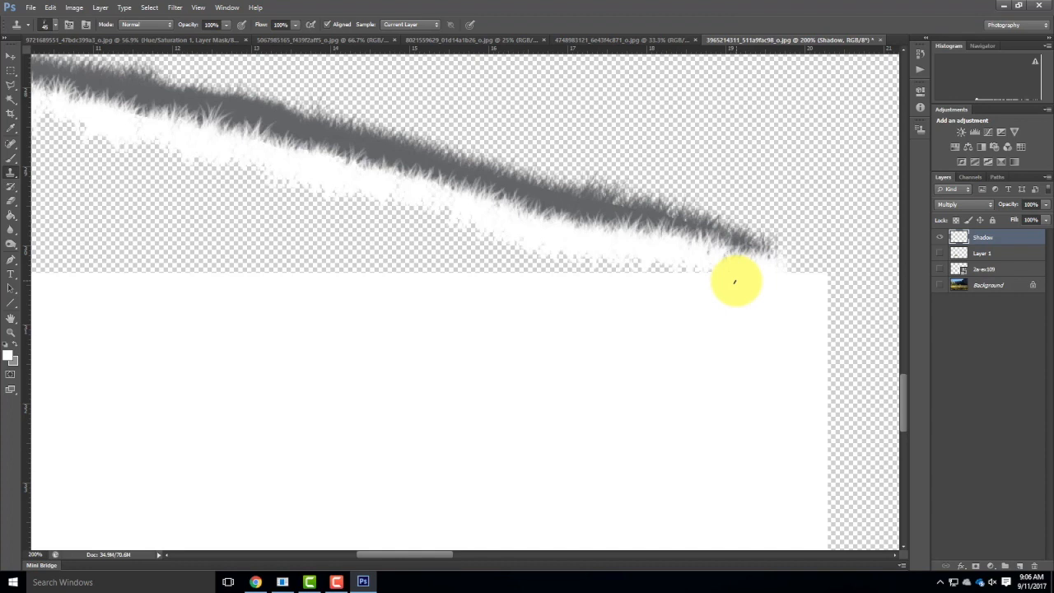
Make Layer 1 and the 2a-ex109 layer visible around the cast shadow.
key("ctrl+0")
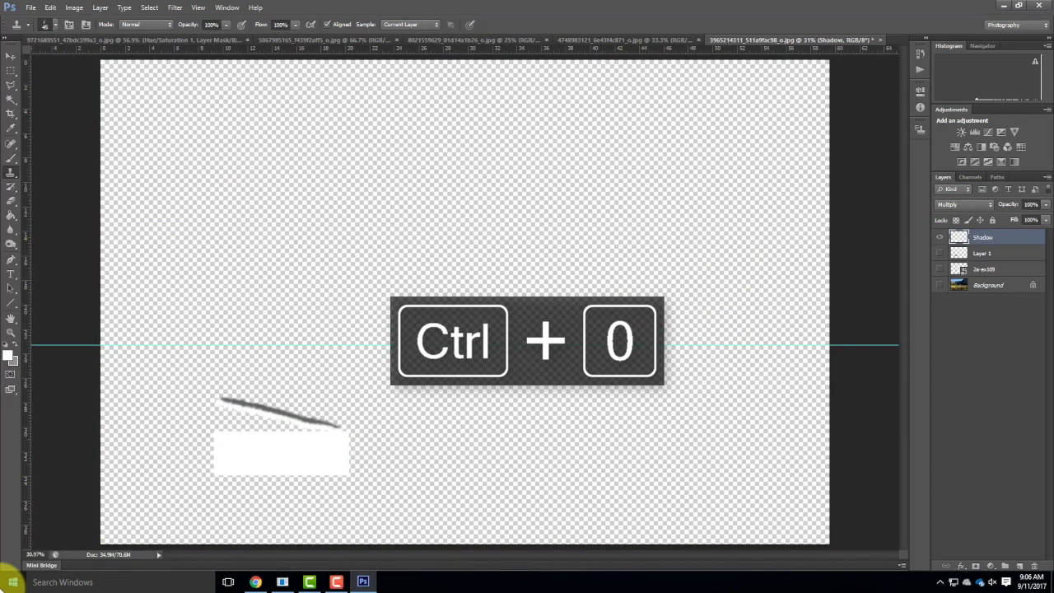
key("ctrl+equal")
key("ctrl+equal")
key("ctrl+equal")
key("ctrl+equal")
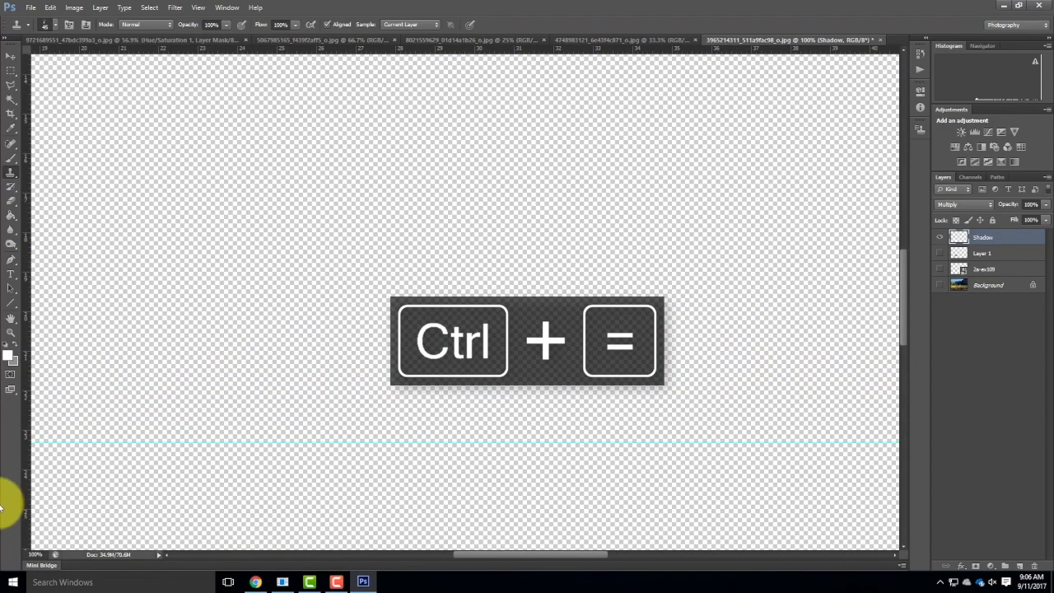
left_click_drag(364, 329, 749, 62)
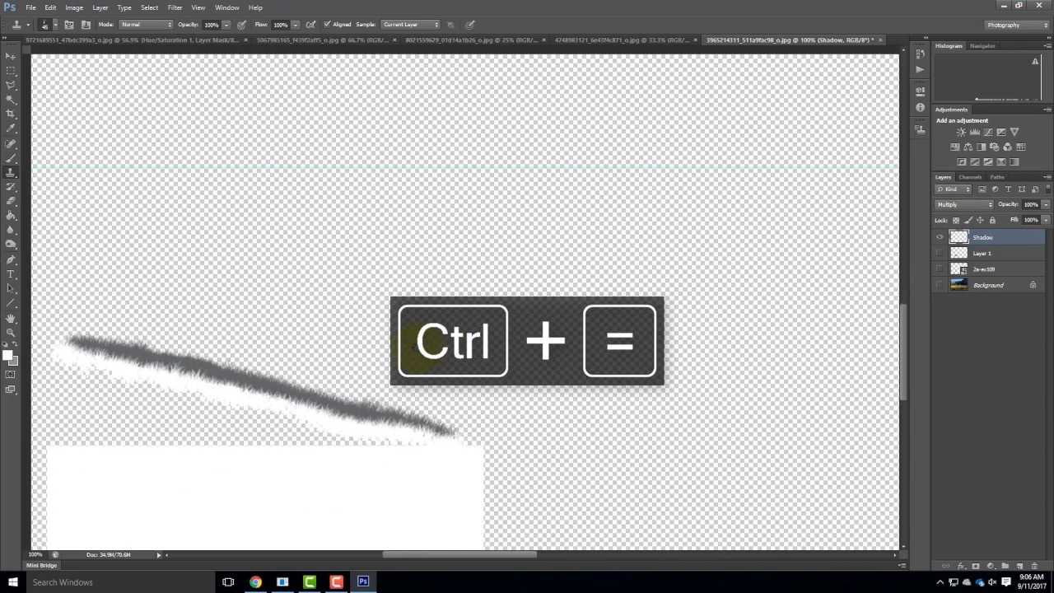
left_click_drag(439, 338, 525, 273)
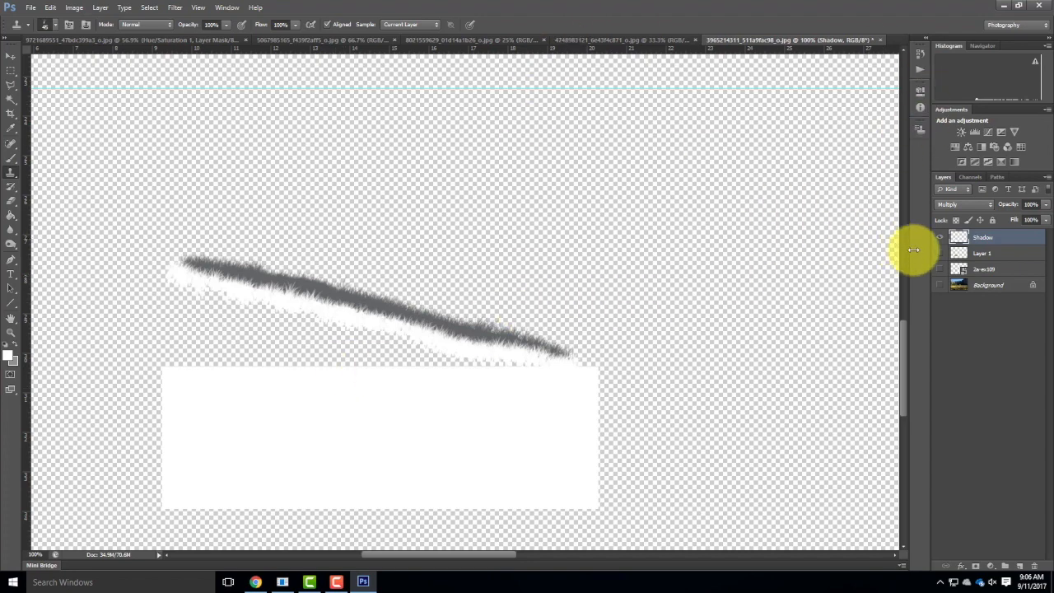
left_click(940, 254)
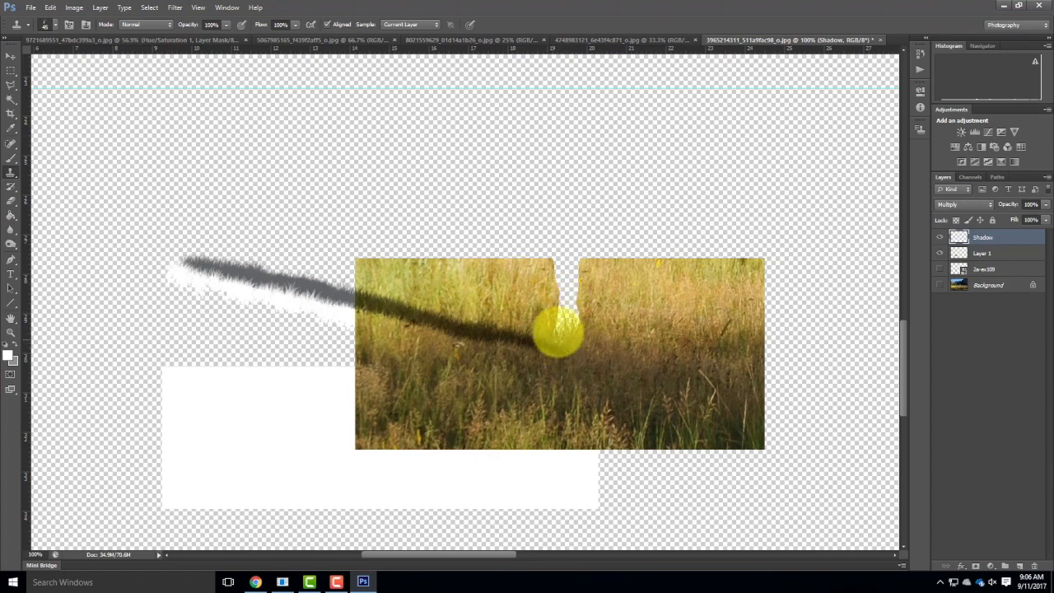
mouse_move(562, 346)
left_mouse_down()
mouse_move(543, 337)
mouse_move(572, 353)
mouse_move(567, 342)
left_mouse_up()
left_click(939, 269)
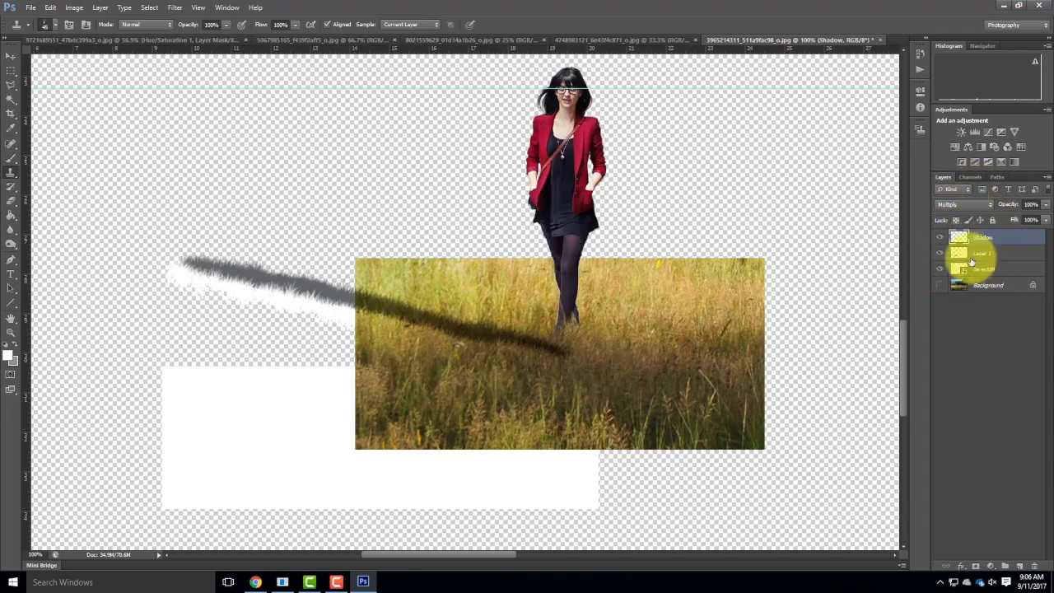
Free-transform the Shadow layer, nudging it up and left to X 1056.50 and Y 2200.50 px to meet her feet.
key("Up")
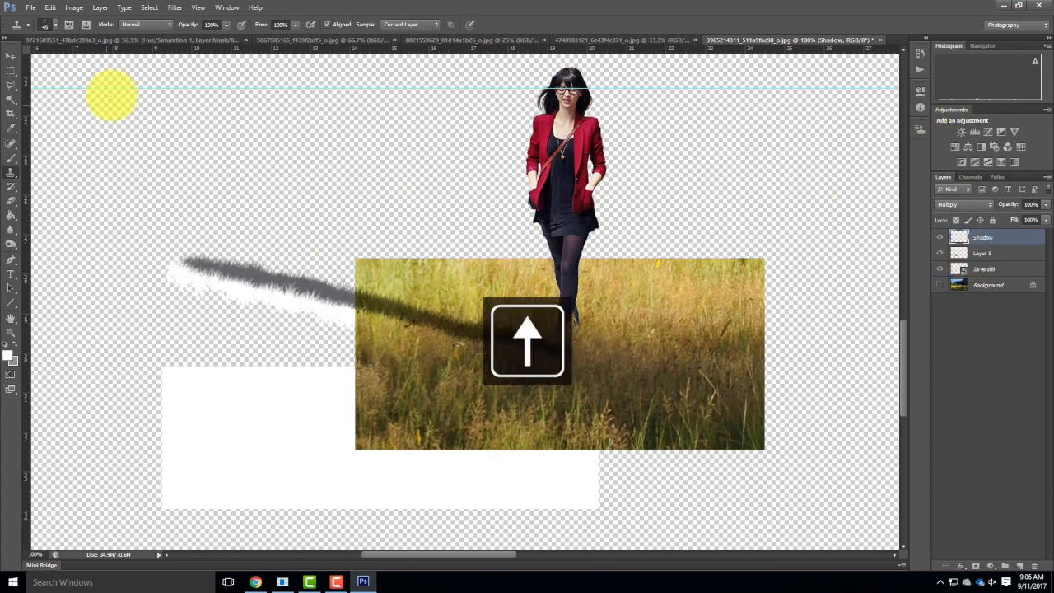
left_click(50, 8)
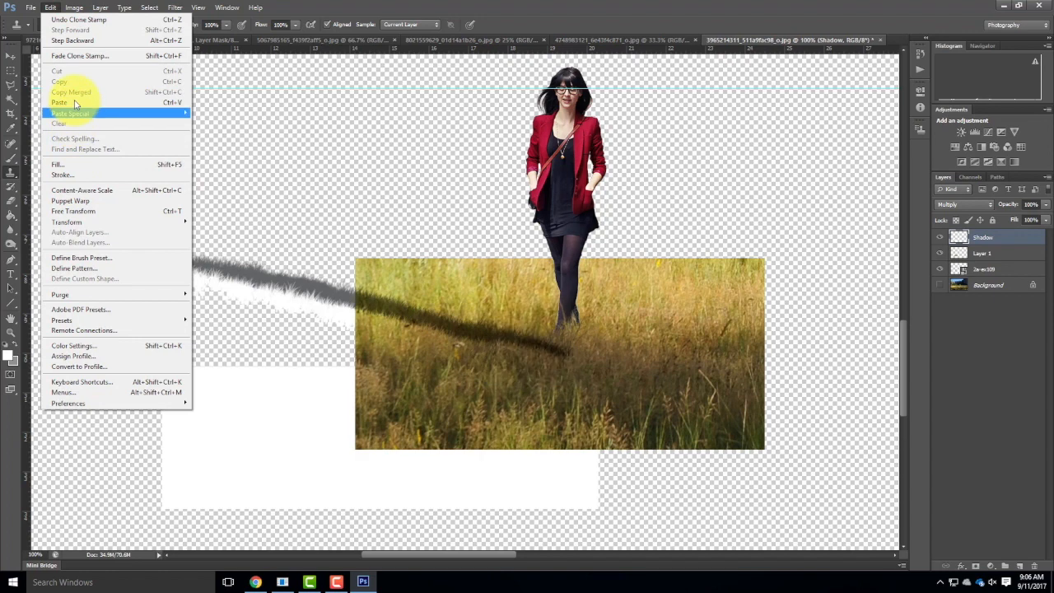
left_click(72, 214)
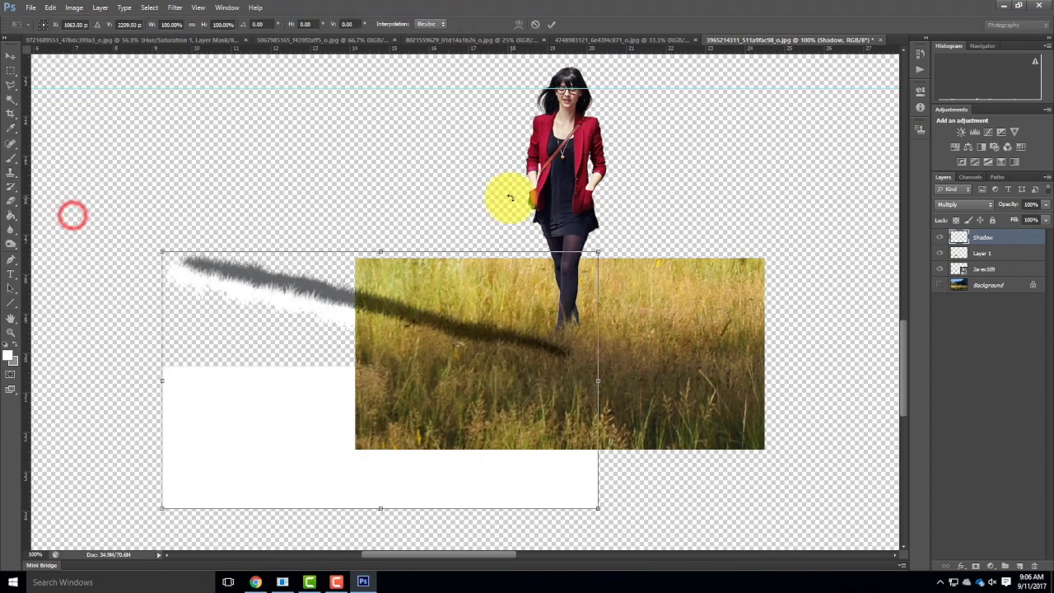
key("Up")
key("Up")
key("Up")
key("Up")
key("Up")
key("Up")
key("Up")
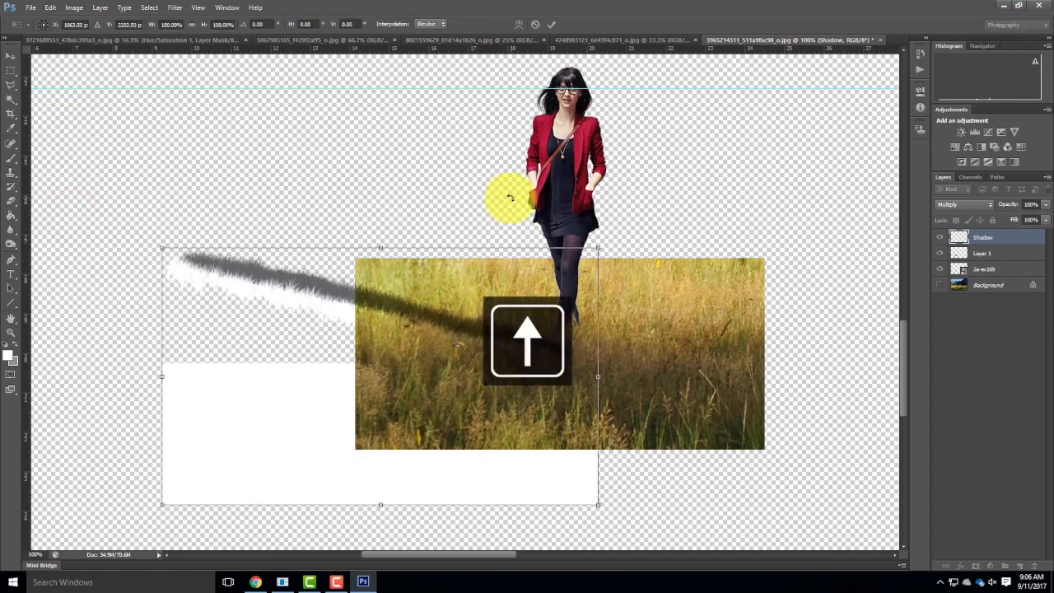
key("Left")
key("Left")
key("Left")
key("Left")
key("Left")
key("Left")
key("Left")
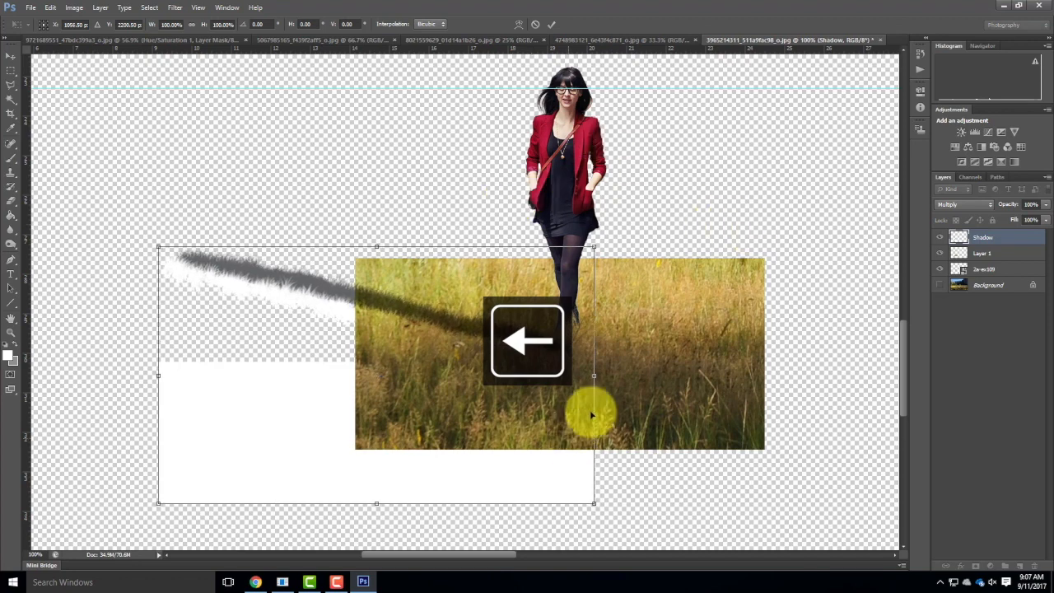
left_click(11, 69)
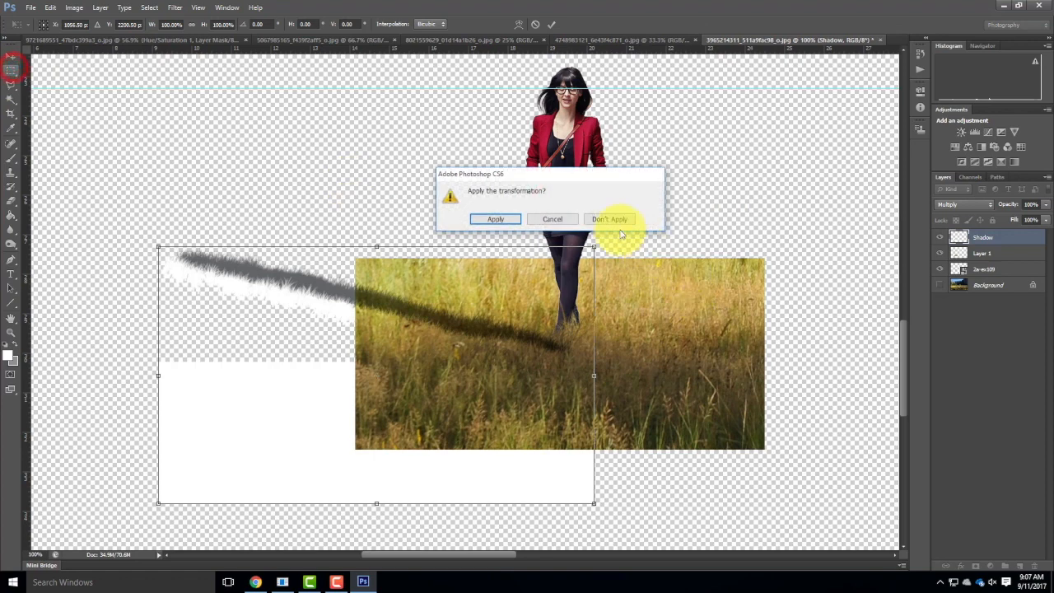
left_click(496, 219)
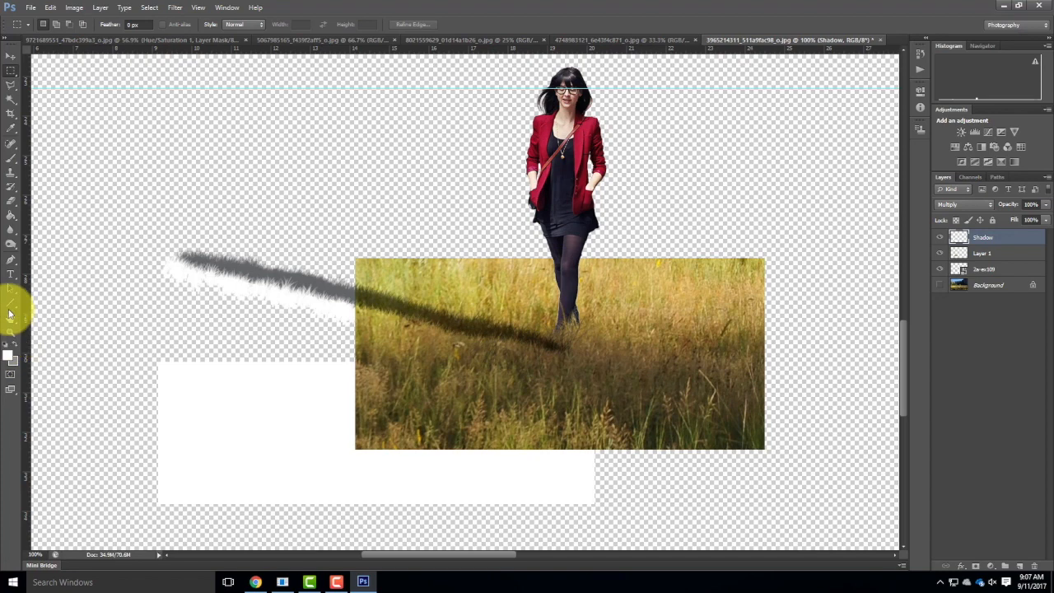
Clone white from the block over the shadow's tip by her feet, undoing an unwanted stroke.
left_click(11, 170)
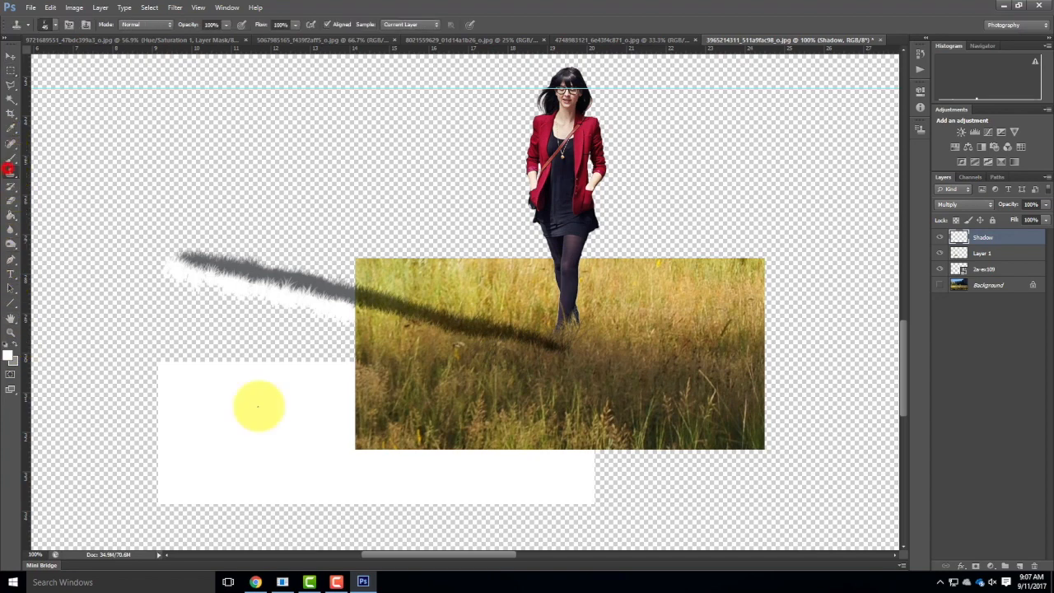
left_click(528, 465, "alt")
mouse_move(560, 347)
left_mouse_down()
mouse_move(546, 348)
mouse_move(586, 364)
left_mouse_up()
key("ctrl+z")
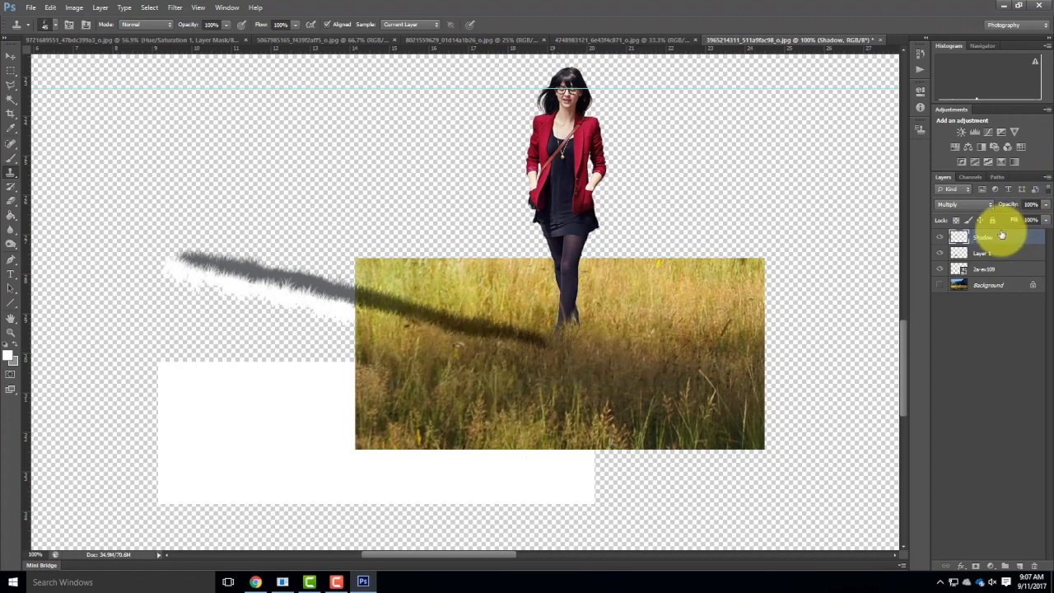
Free-transform the Shadow layer, nudging it up and right to X 1070.50 and Y 2181.50 px against her feet.
left_click(50, 7)
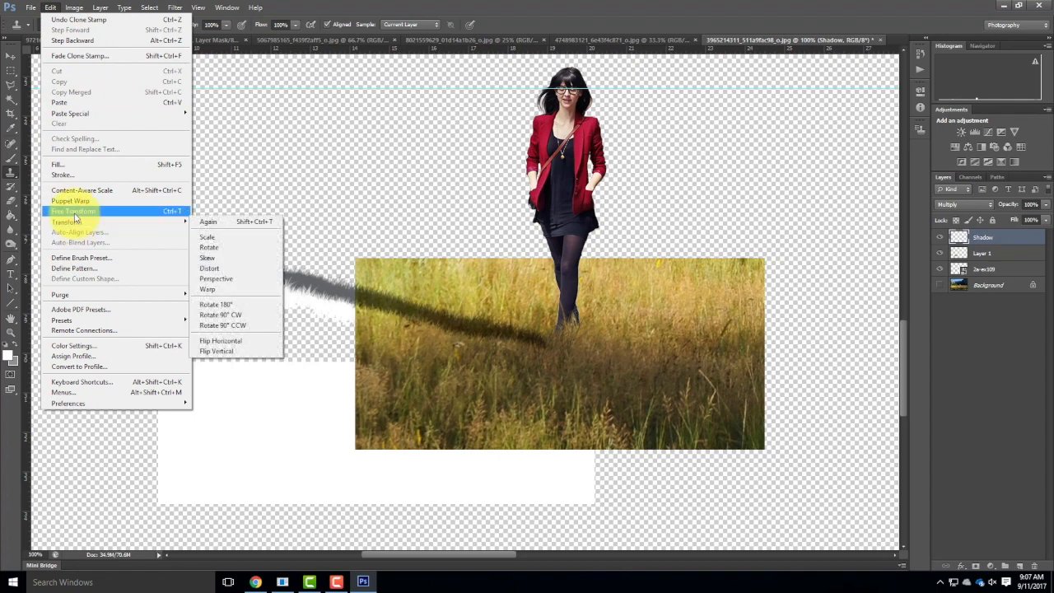
left_click(74, 211)
key("Up")
key("Up")
key("Up")
key("Up")
key("Up")
key("Up")
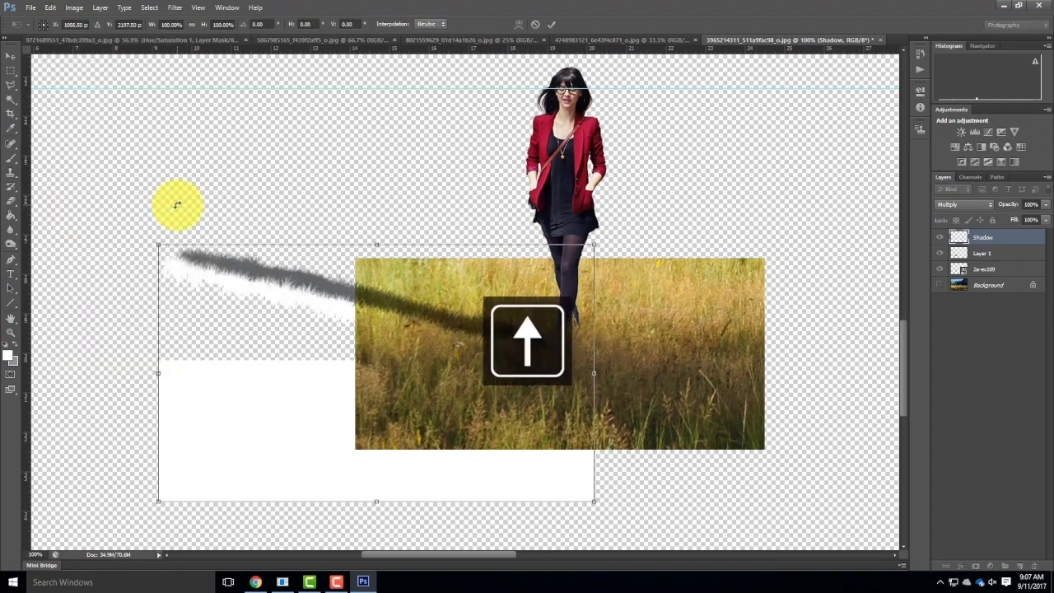
key("Right")
key("Right")
key("Right")
key("Right")
key("Right")
key("Right")
key("Right")
key("Right")
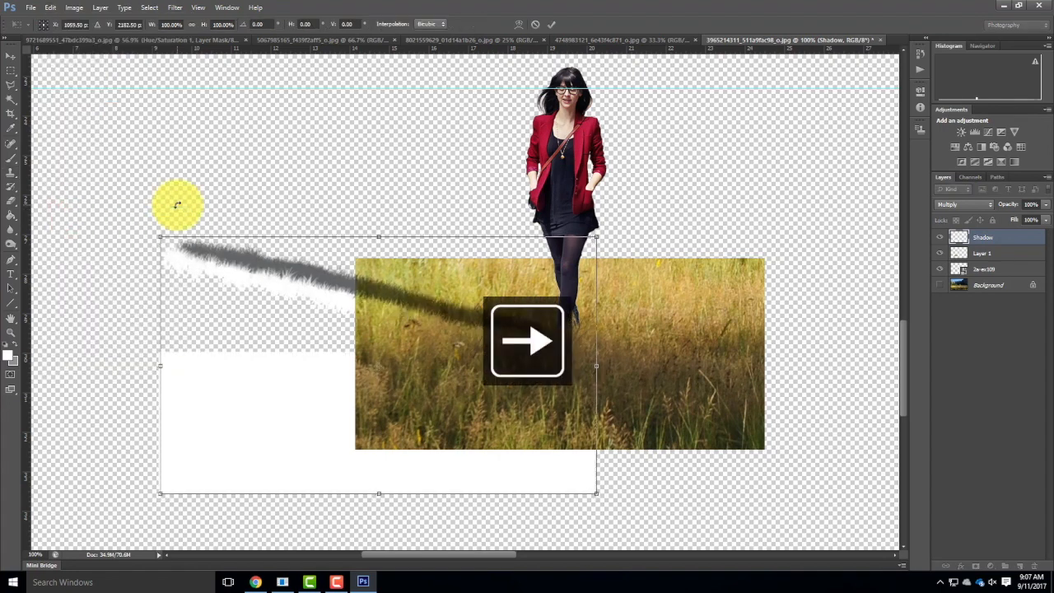
key("Right")
key("Right")
key("Right")
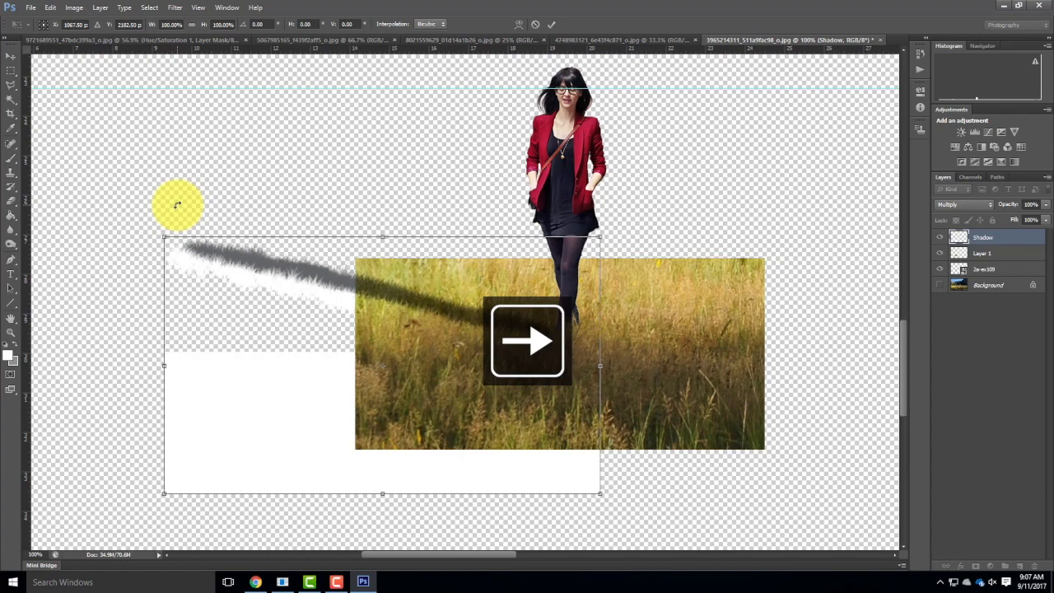
key("Up")
key("Right")
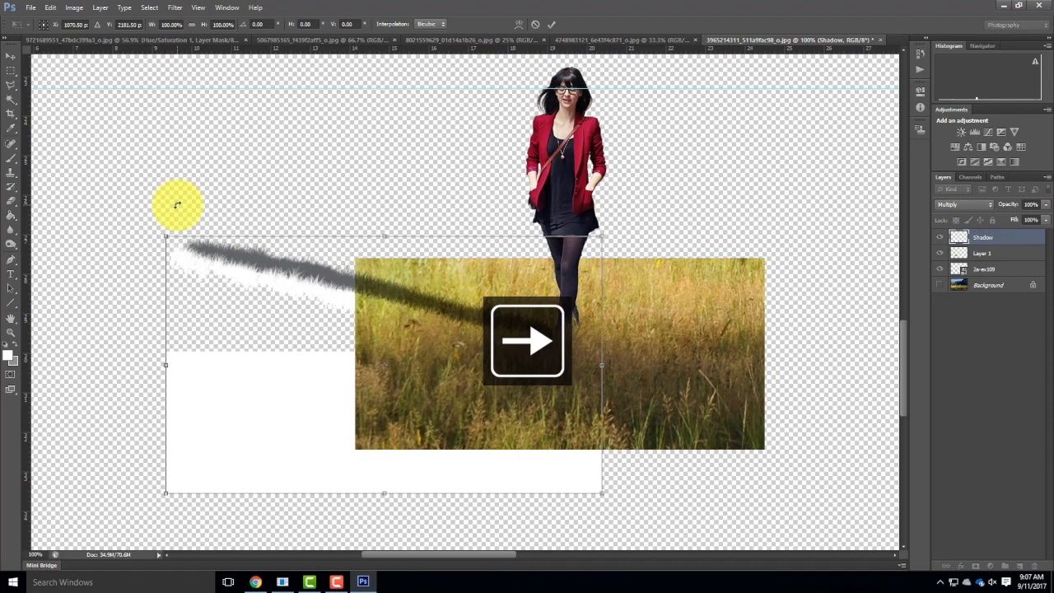
left_click(550, 24)
Make the Background meadow layer visible behind the woman and her cast shadow.
left_click(939, 285)
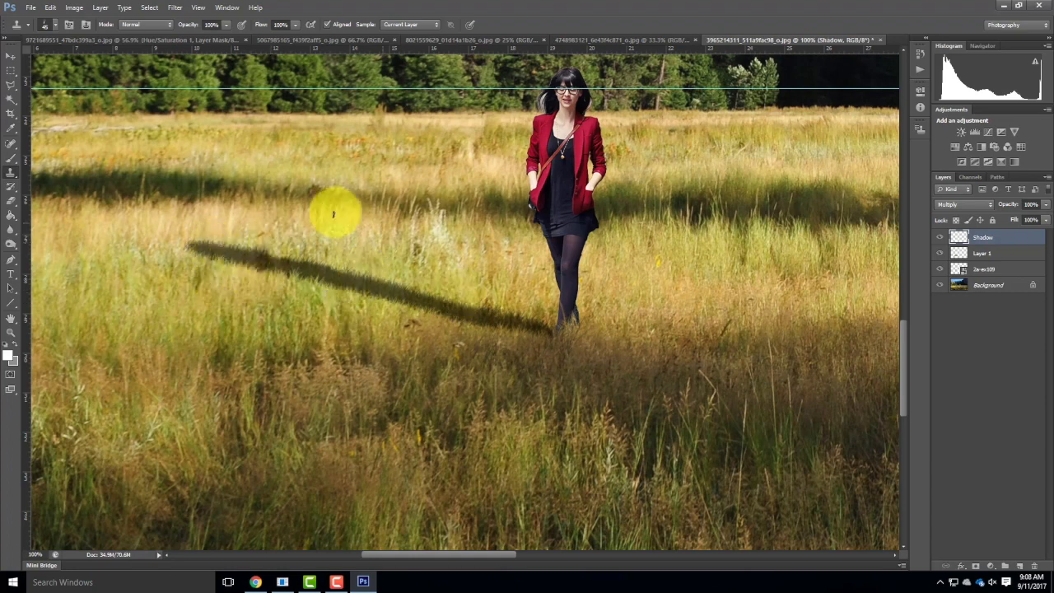
key("ctrl+minus")
key("ctrl+minus")
key("ctrl+minus")
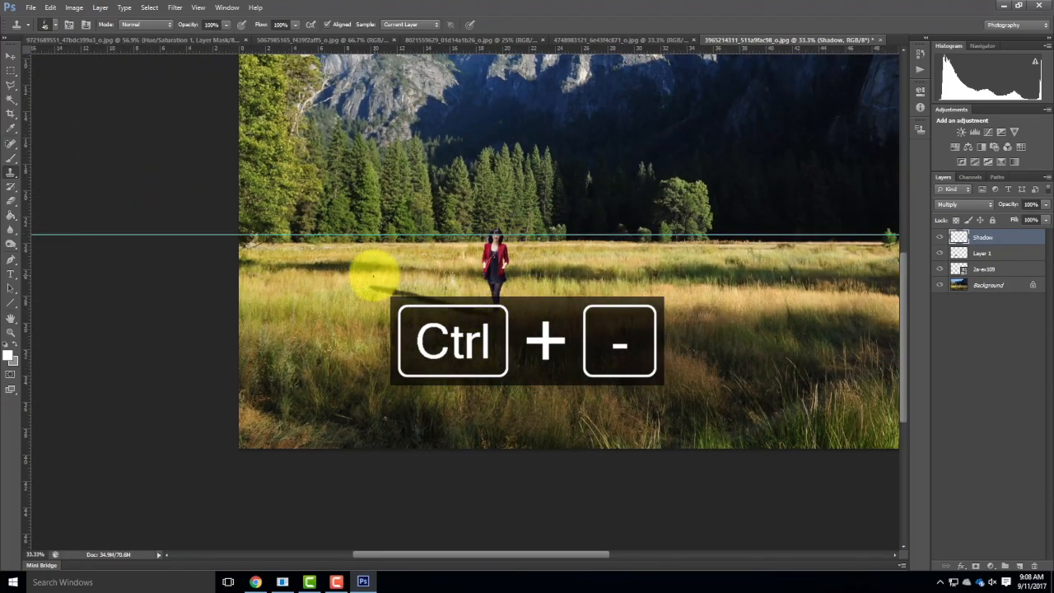
Free-transform the Shadow layer, rotating it to about -9.71° and moving it to X 1088.49 and Y 2217.47 px to meet her feet.
left_click(51, 7)
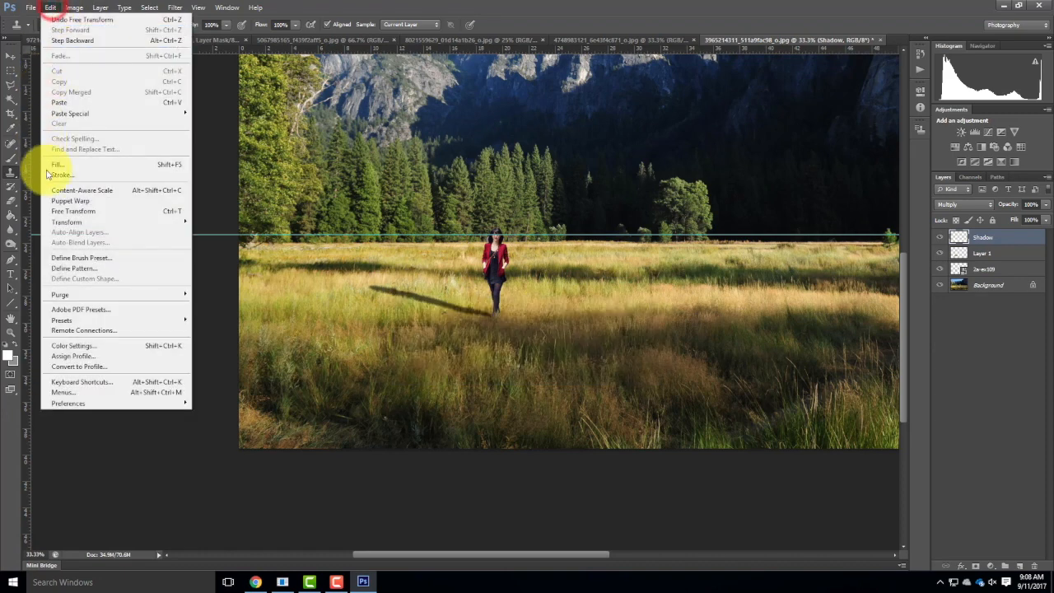
left_click(73, 210)
left_click_drag(348, 275, 344, 287)
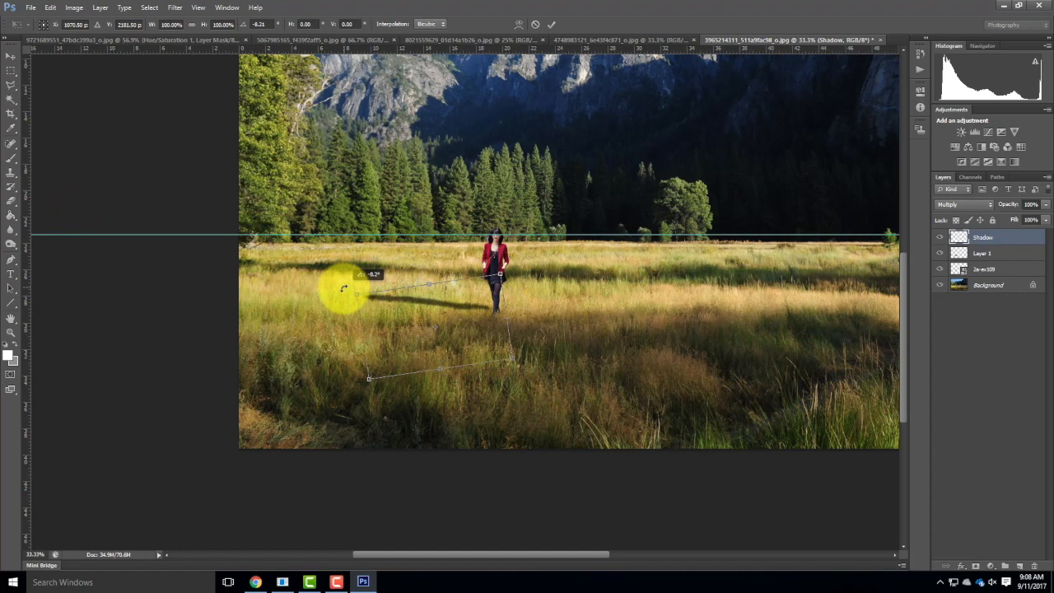
left_click_drag(431, 299, 437, 311)
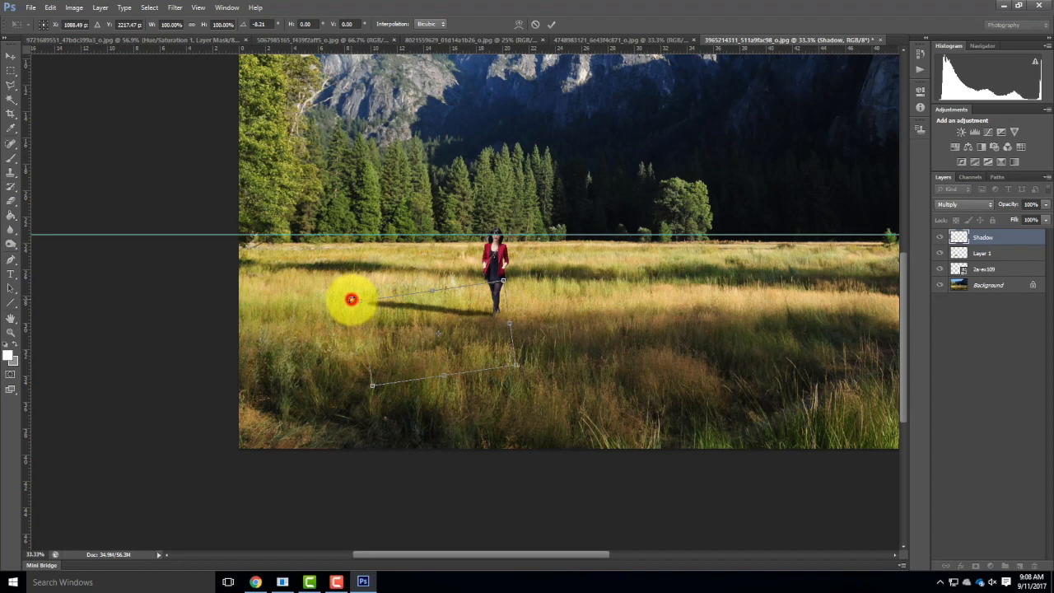
left_click_drag(350, 300, 350, 302)
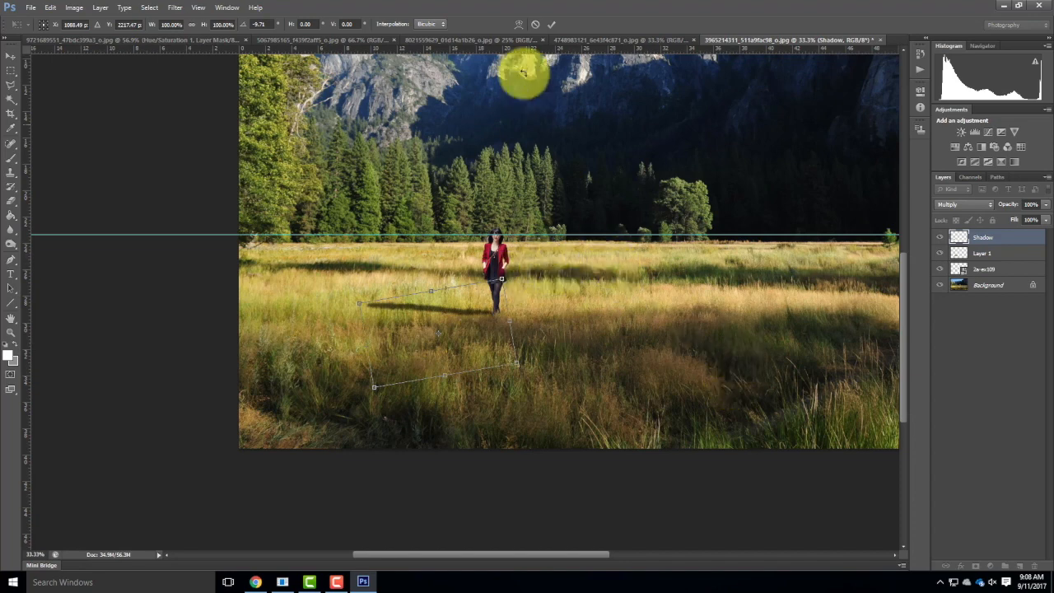
left_click(552, 28)
key("s")
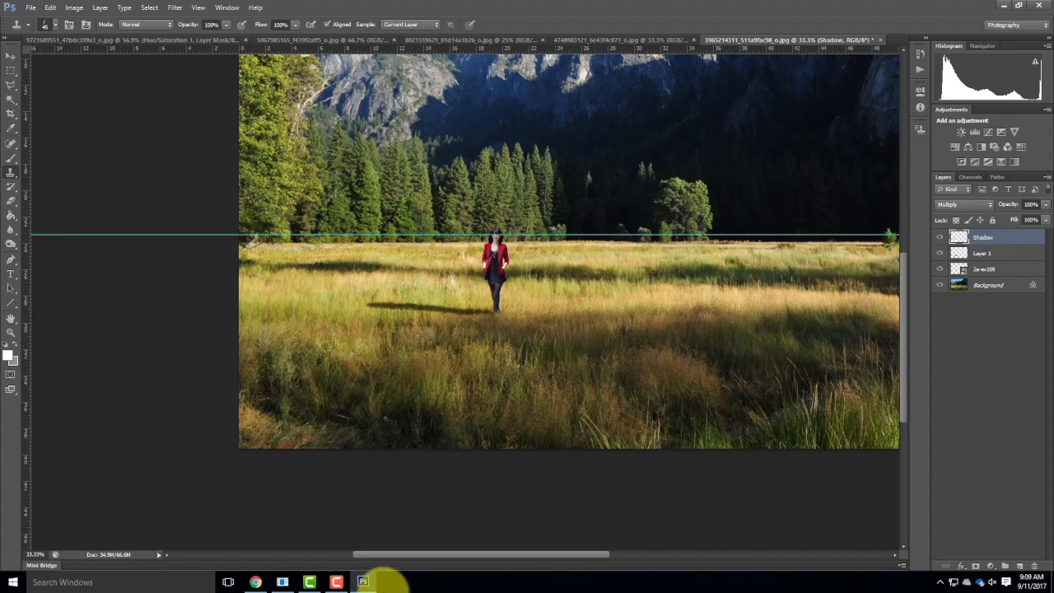
left_click(336, 582)
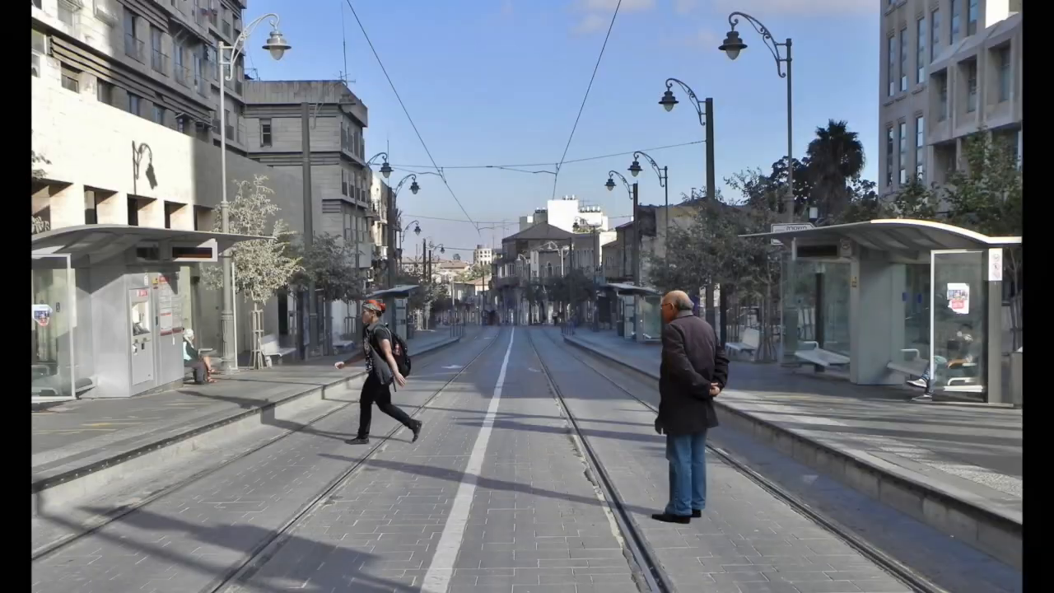